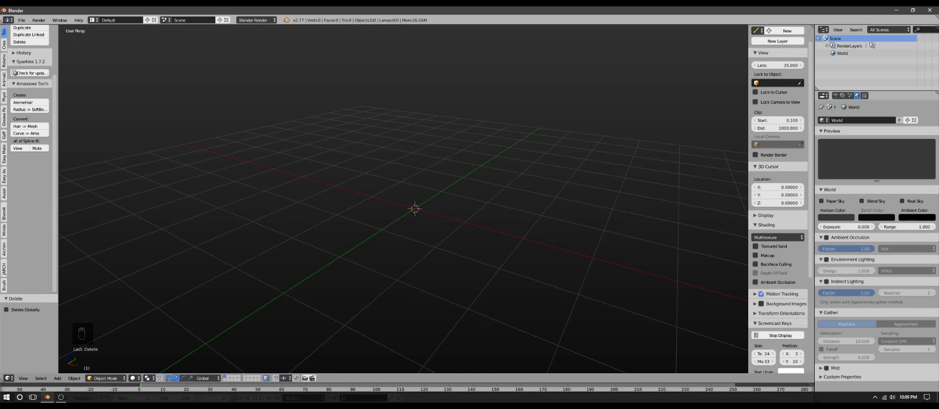
Switch to Chrome and run a Google image search for "wooden barrel"
click(7, 397)
click(133, 234)
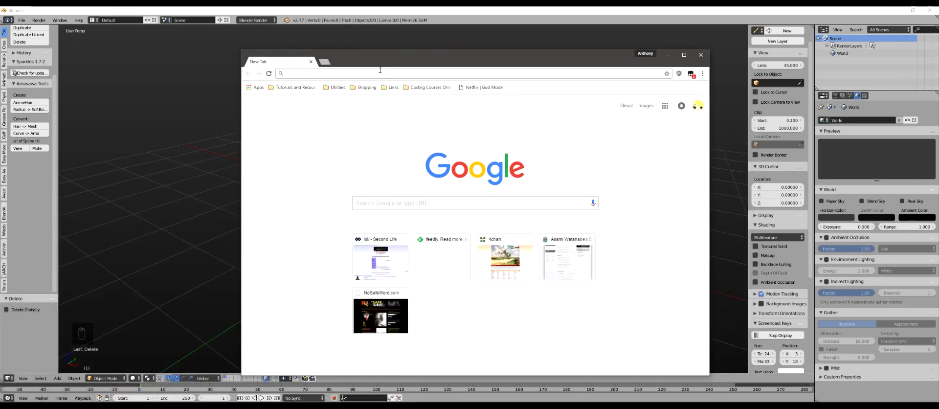
text(wooden barrel)
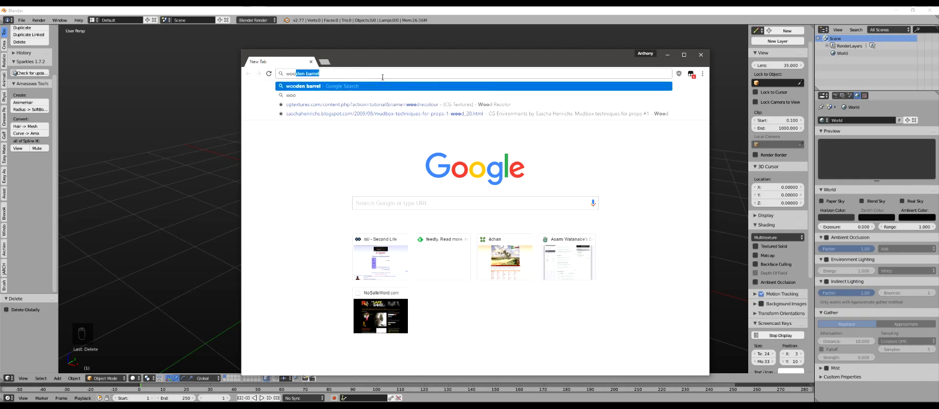
key(Return)
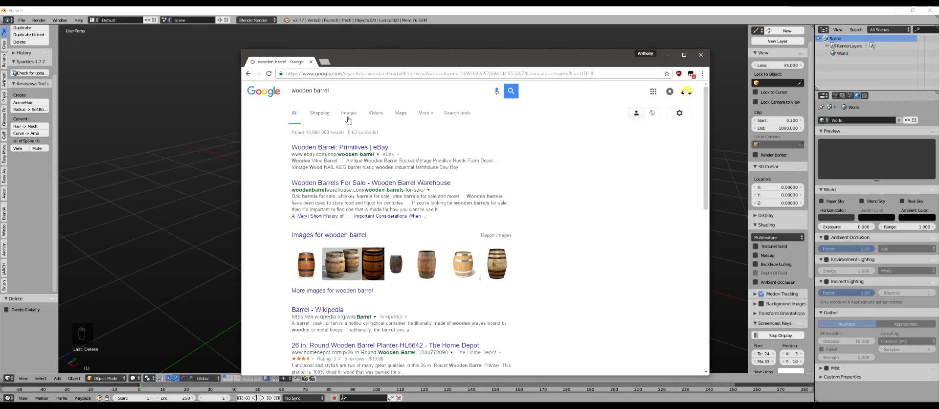
click(347, 111)
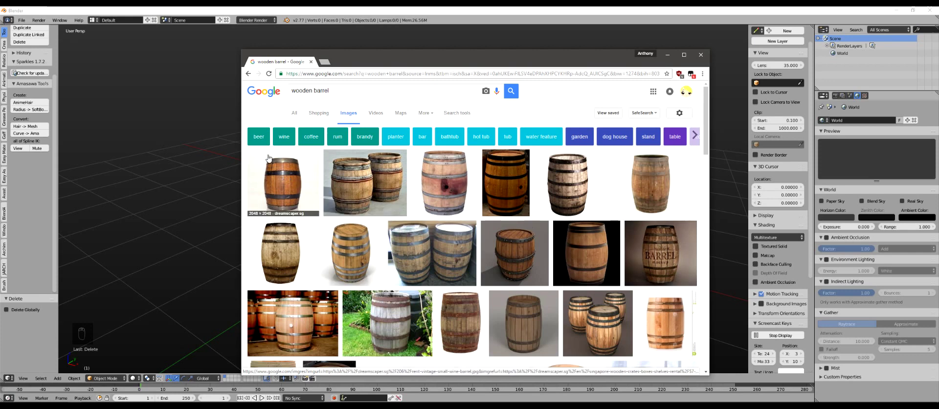
Examine the vintage wine barrel and Wikipedia barrel pictures as shape references, and return to Blender
click(292, 182)
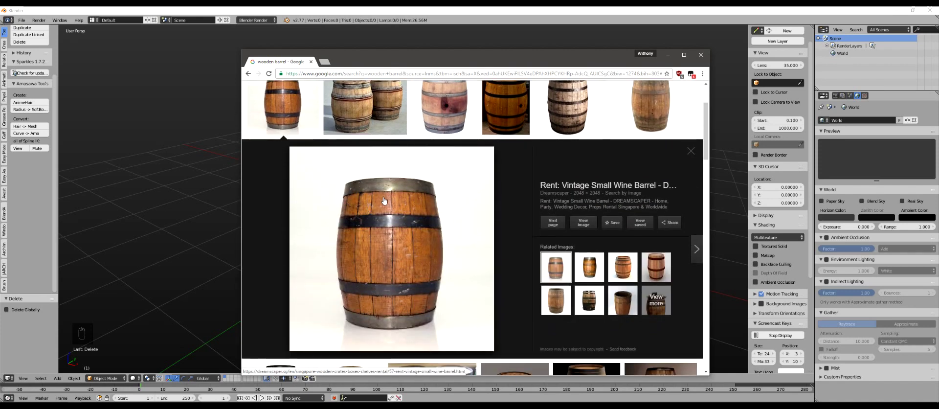
scroll(671, 214, up, 2)
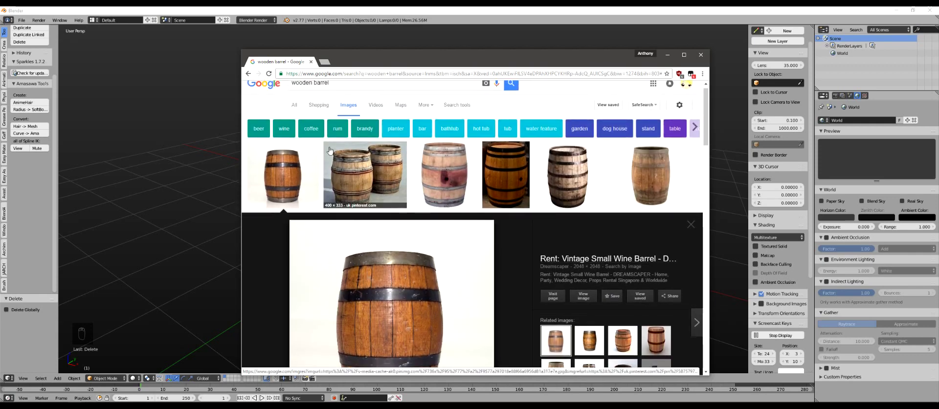
click(691, 224)
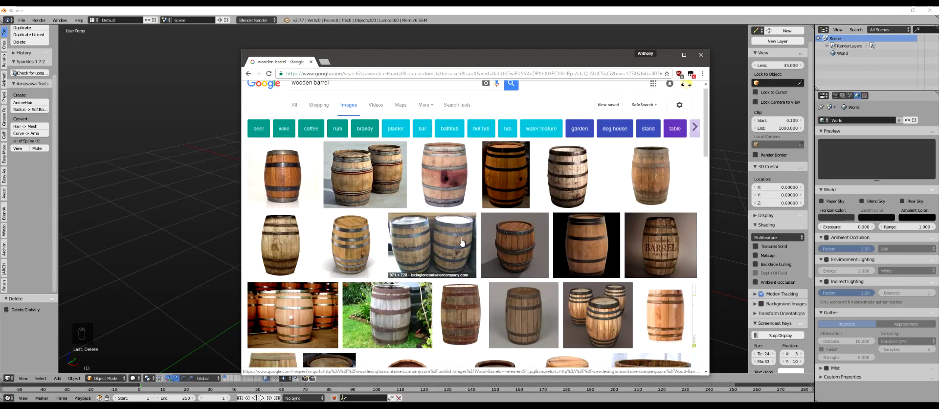
scroll(495, 264, down, 2)
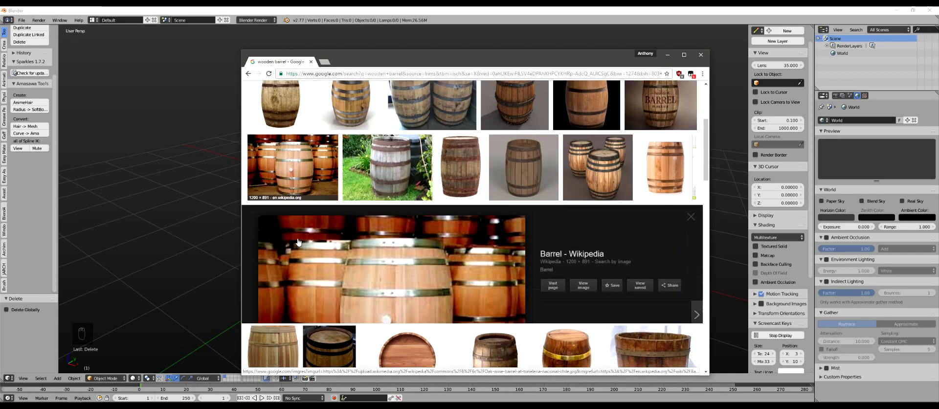
click(297, 244)
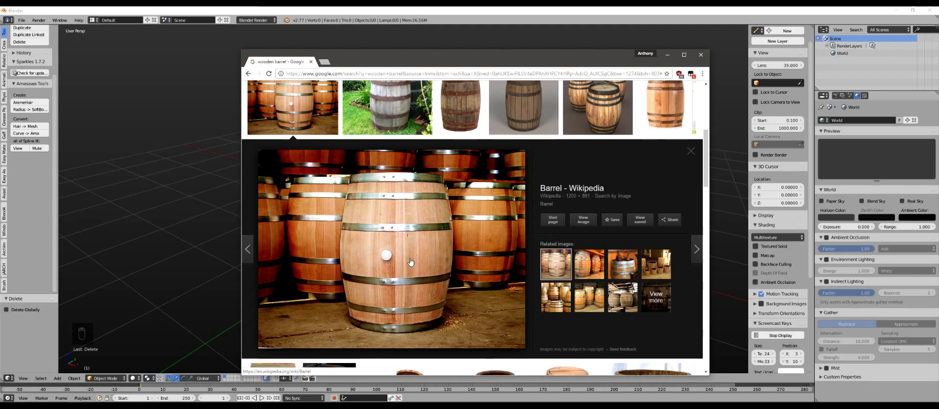
click(690, 151)
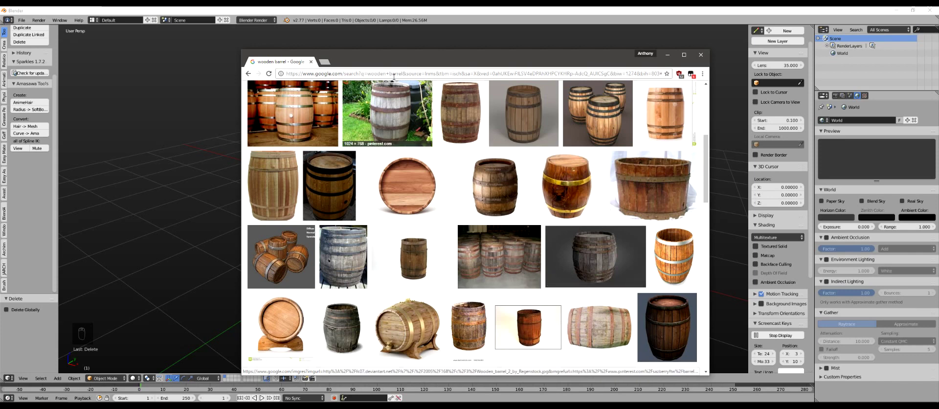
click(368, 16)
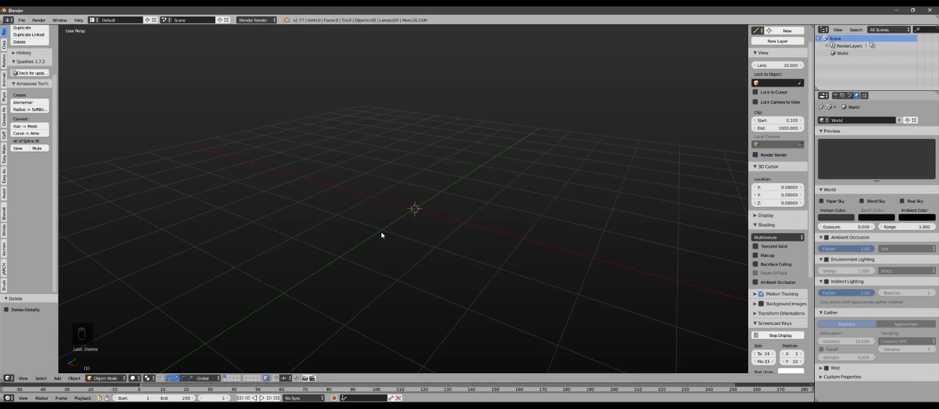
Add a mesh cylinder with 12 vertices, radius 1 and depth 2 at the scene origin
click(57, 378)
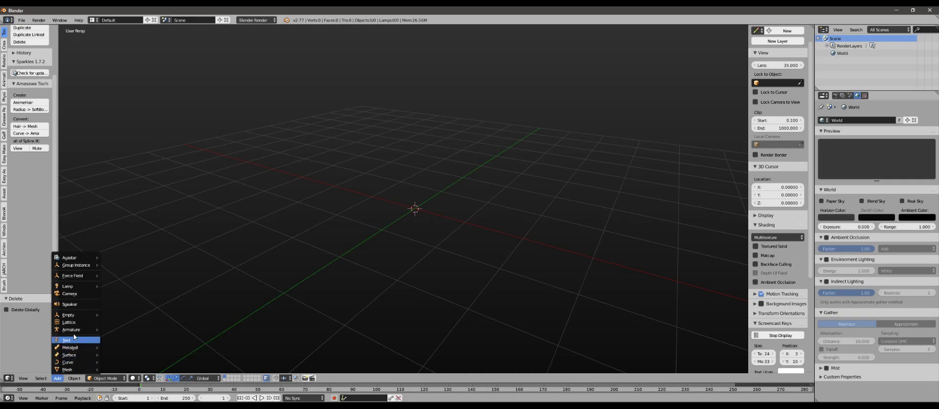
mouse_move(73, 370)
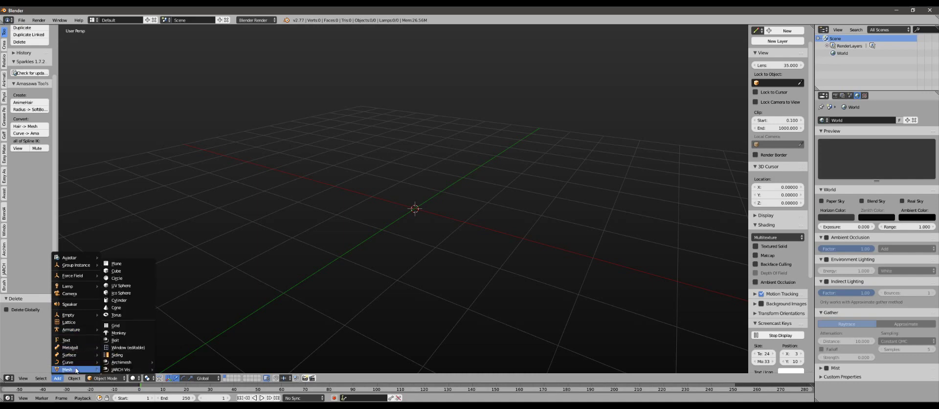
click(127, 306)
scroll(418, 208, up, 2)
scroll(417, 212, down, 1)
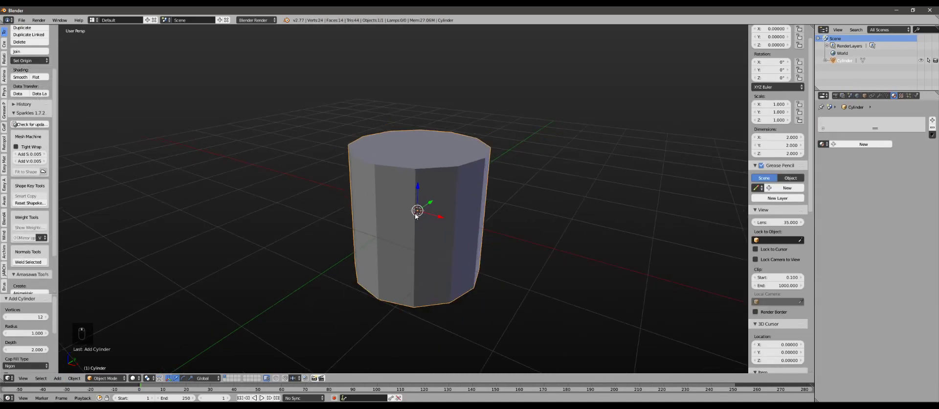
middle_drag(418, 217, 449, 218)
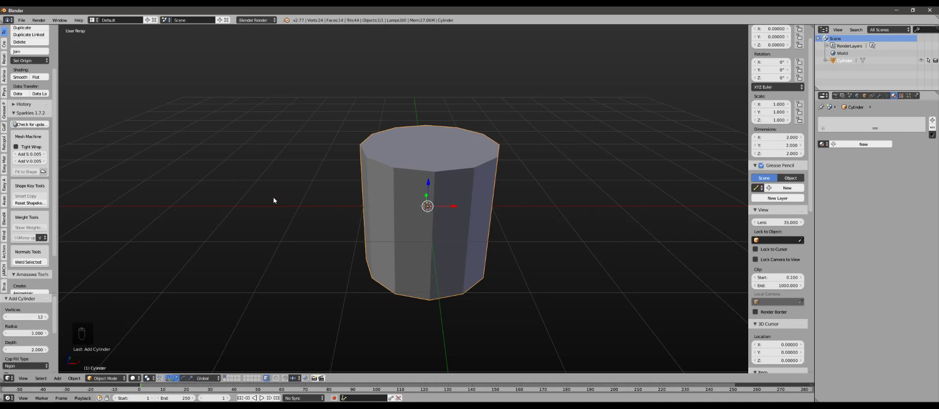
middle_drag(403, 151, 448, 237)
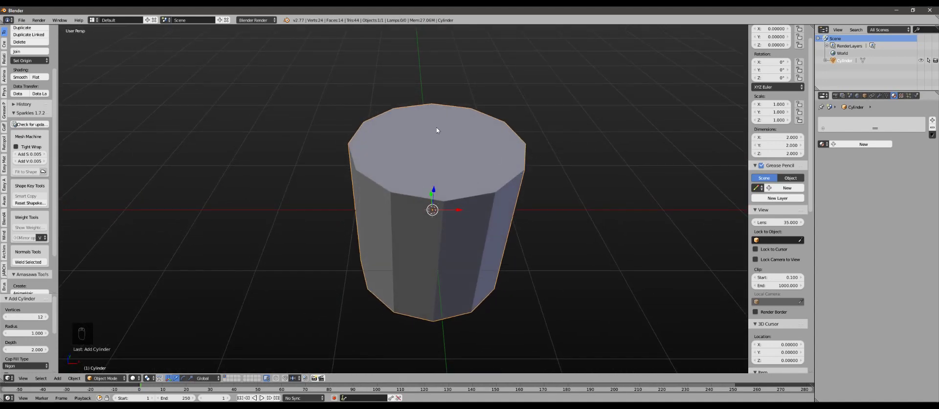
middle_drag(450, 191, 436, 164)
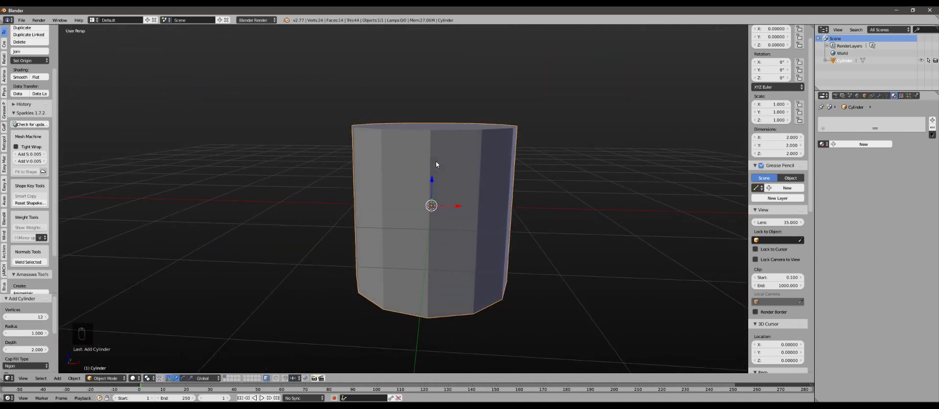
Scale the cylinder's whole mesh down uniformly in Edit Mode by a factor of about 0.44
key(KP_1)
key(KP_5)
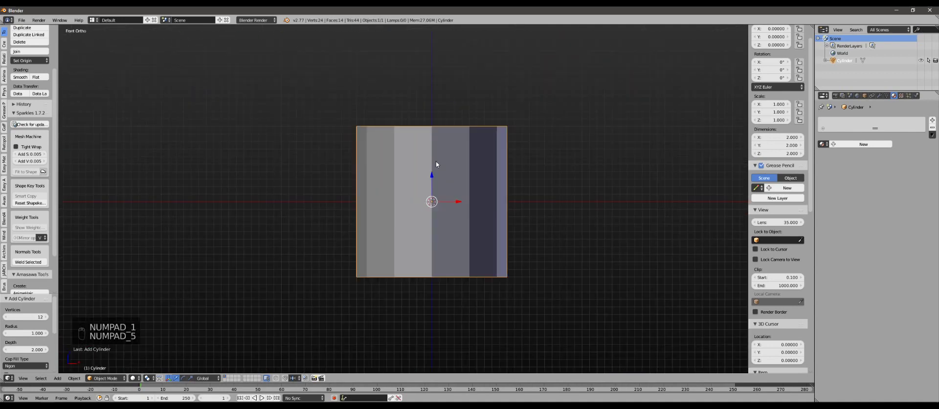
scroll(456, 193, up, 3)
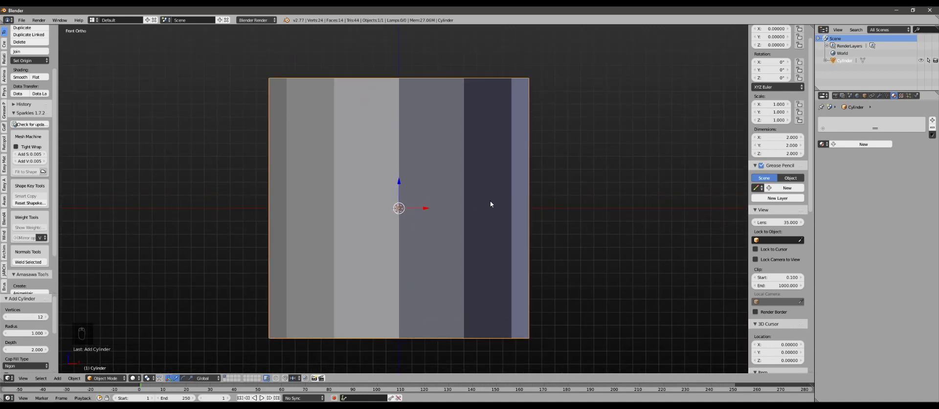
key(Tab)
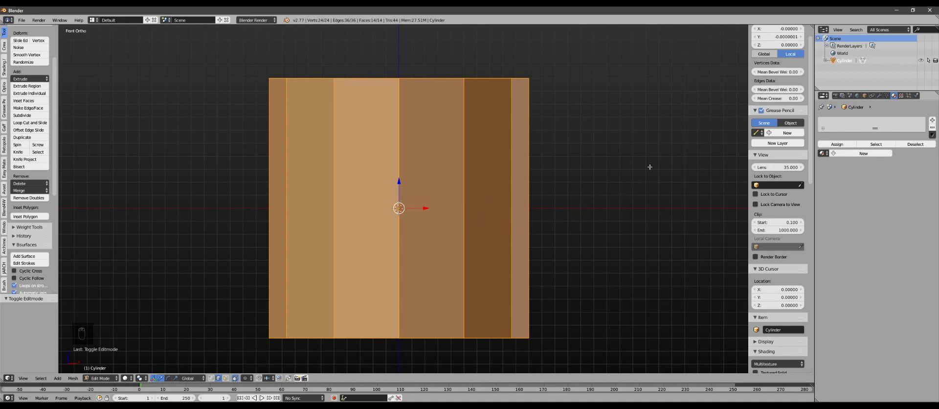
scroll(636, 183, down, 5)
scroll(522, 178, up, 3)
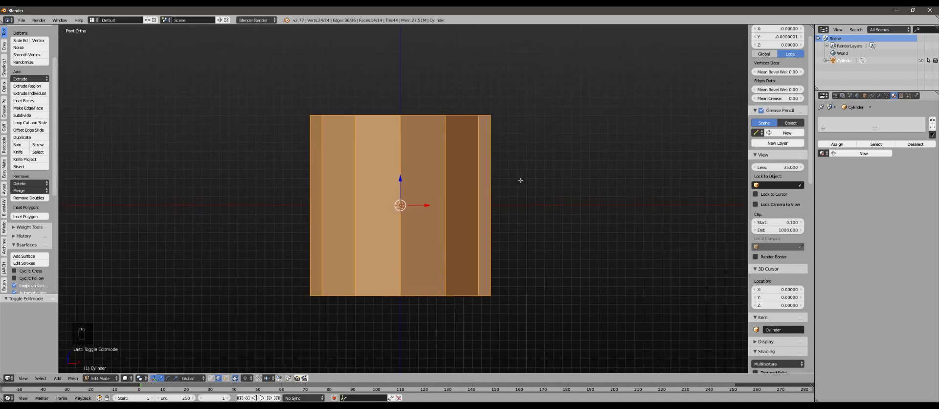
scroll(525, 181, down, 4)
middle_drag(525, 181, 498, 195)
scroll(504, 196, up, 4)
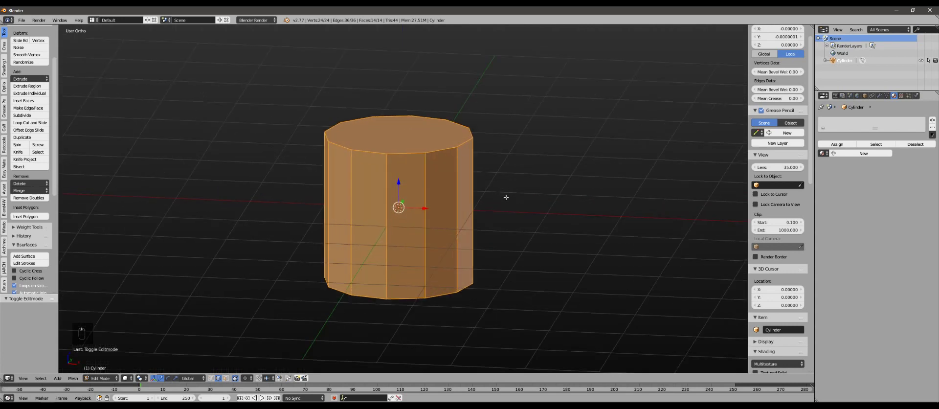
key(s)
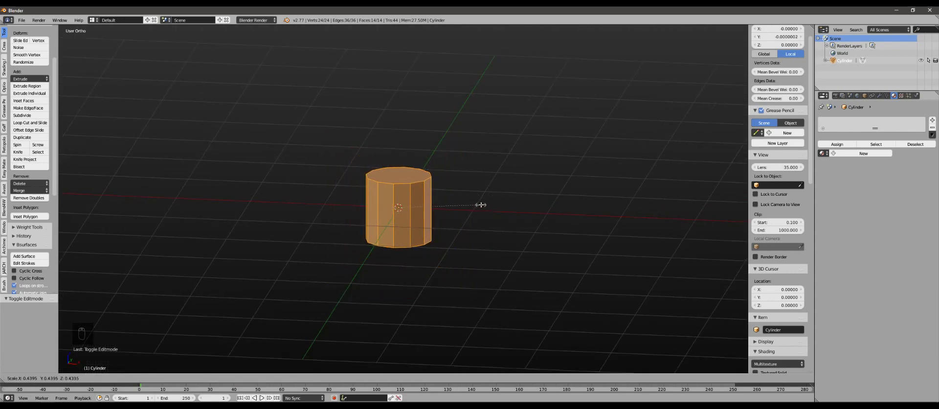
click(480, 204)
Check the resized cylinder's object dimensions in Object Mode from the front orthographic view
key(KP_1)
key(KP_5)
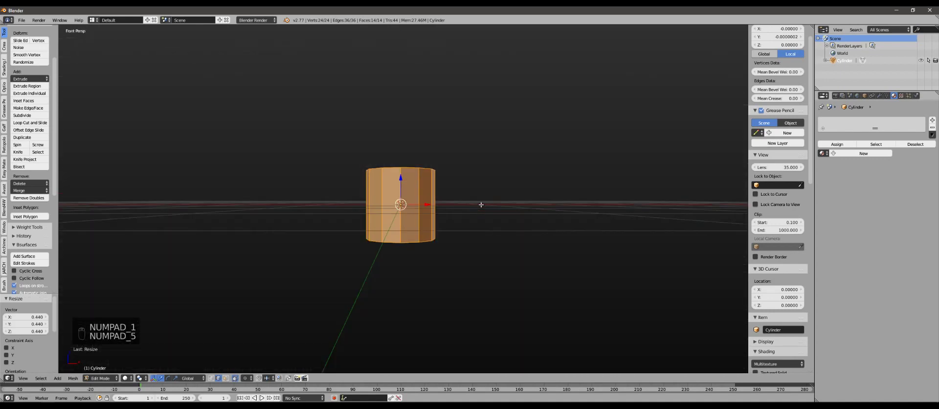
key(KP_5)
scroll(474, 176, up, 4)
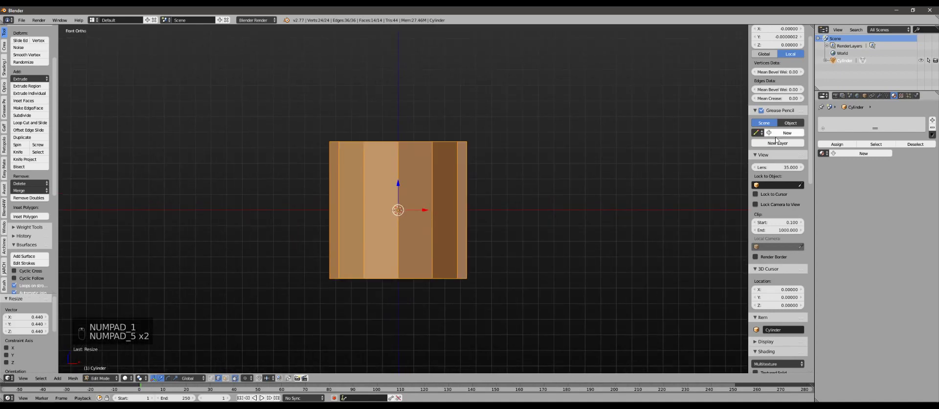
scroll(782, 140, up, 2)
key(Tab)
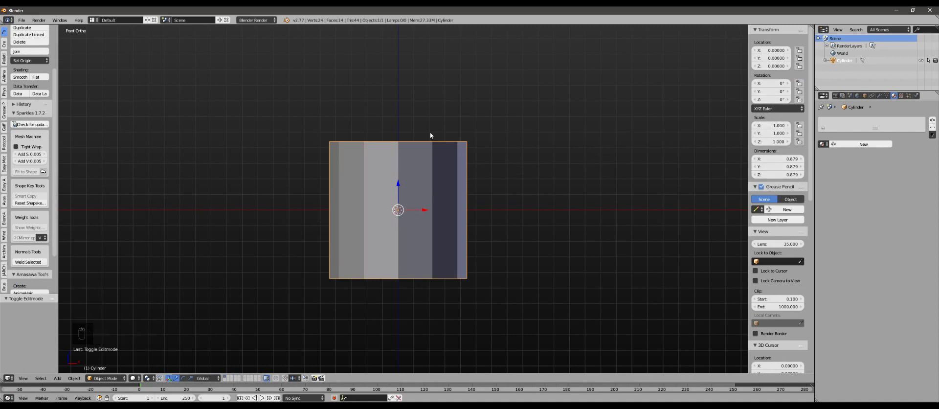
scroll(429, 221, up, 1)
Stretch the cylinder's whole mesh along the Z axis in Edit Mode by a factor of about 1.306
key(Tab)
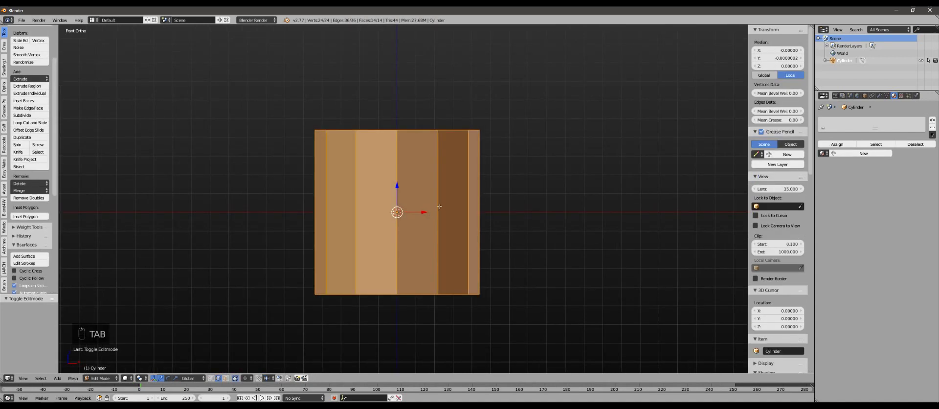
scroll(471, 211, down, 2)
scroll(469, 188, up, 2)
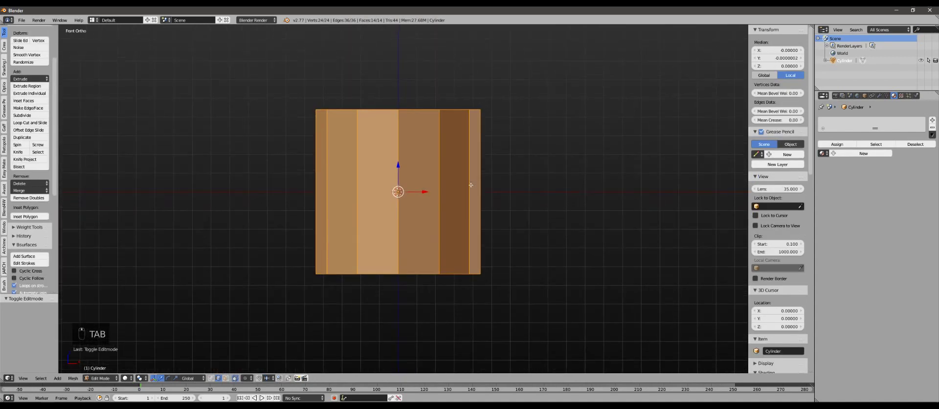
key(s)
key(z)
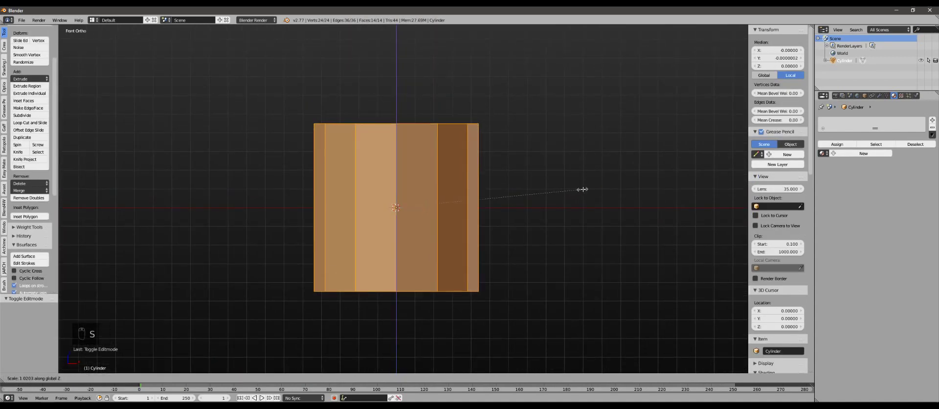
click(629, 178)
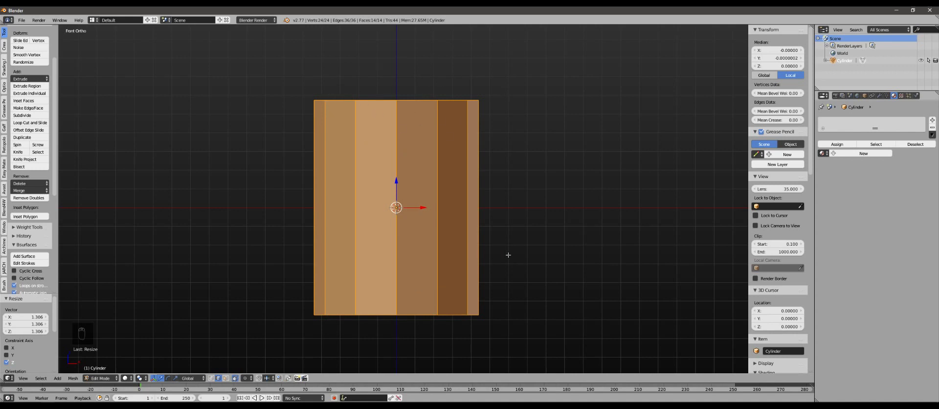
Add three evenly spaced horizontal loop cuts around the cylinder's sides without sliding them
scroll(523, 265, up, 4)
scroll(465, 268, down, 4)
shift+middle_drag(287, 332, 276, 306)
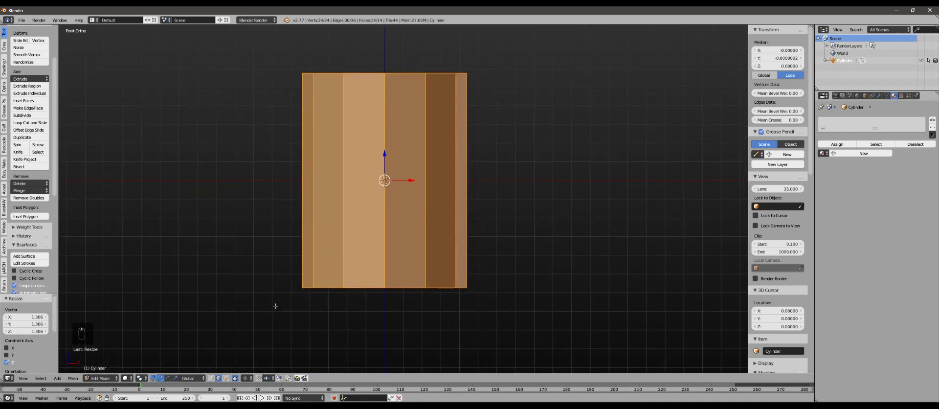
right_click(300, 284)
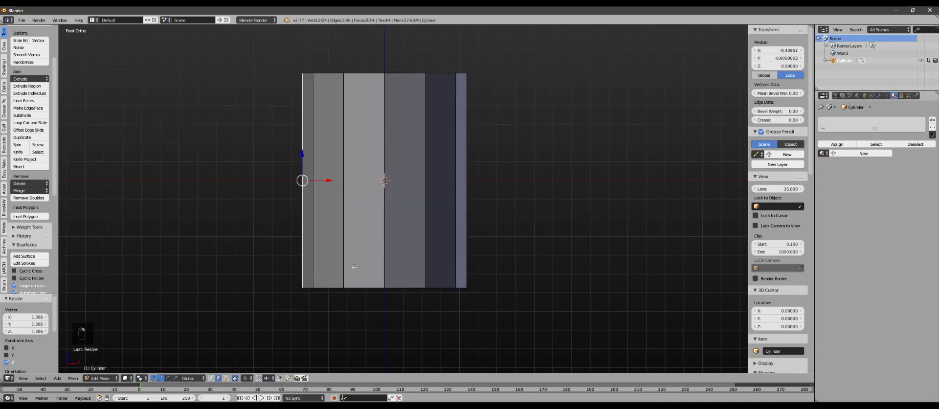
key(ctrl+r)
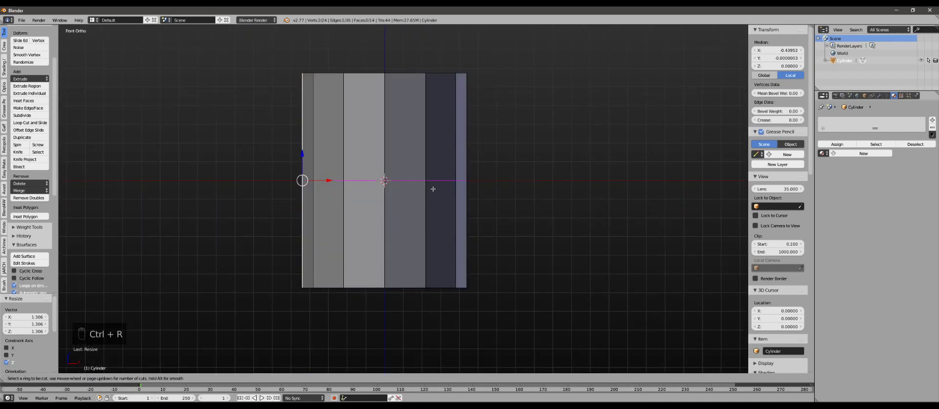
scroll(432, 189, up, 2)
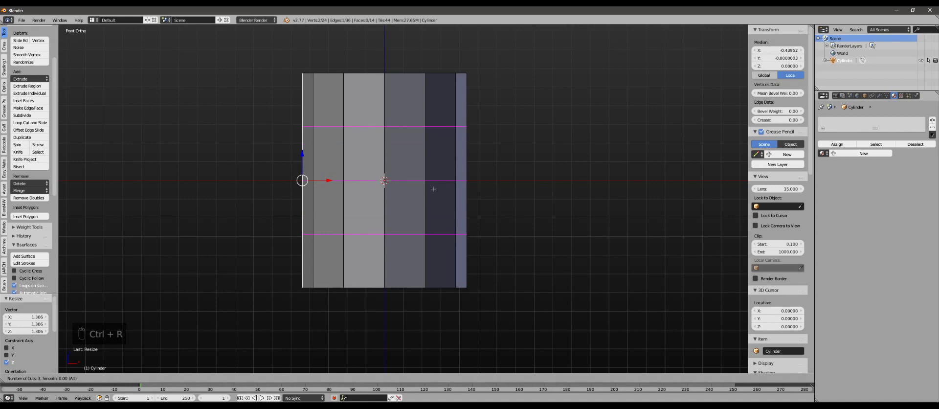
click(432, 189)
right_click(432, 190)
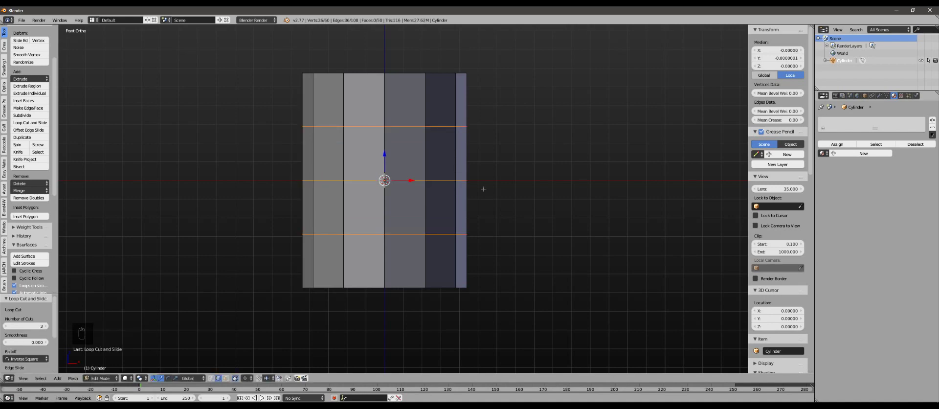
Scale the three selected edge loops outward uniformly by a factor of about 1.089, working in vertex select mode
scroll(489, 201, up, 3)
scroll(489, 206, down, 2)
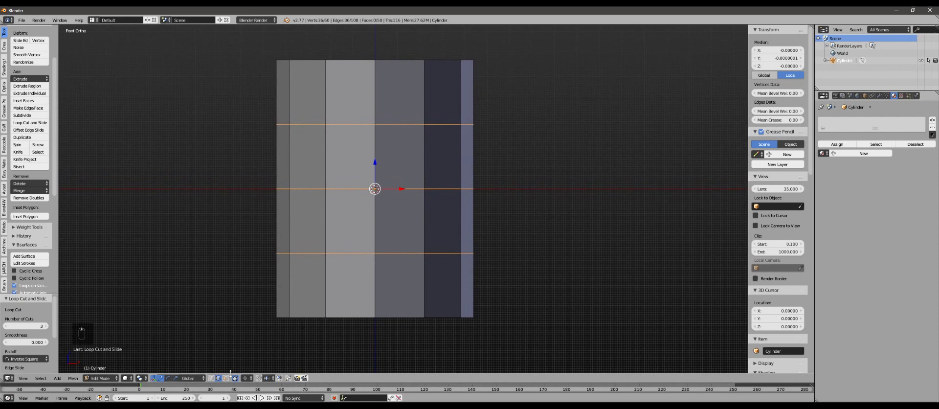
click(210, 378)
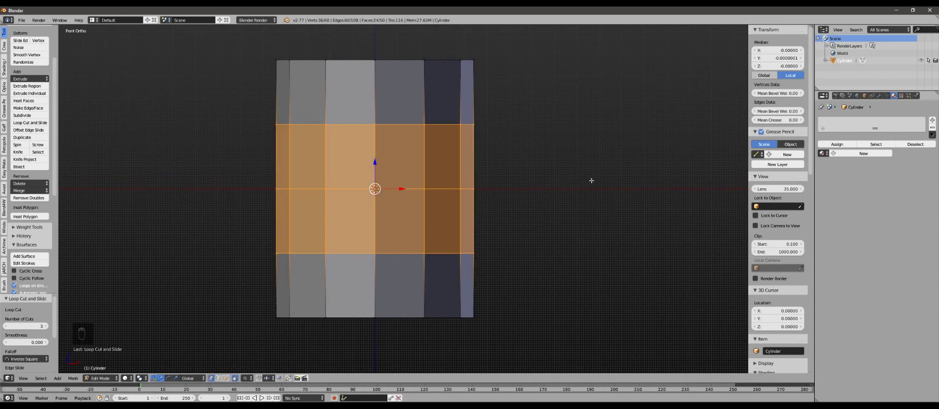
key(s)
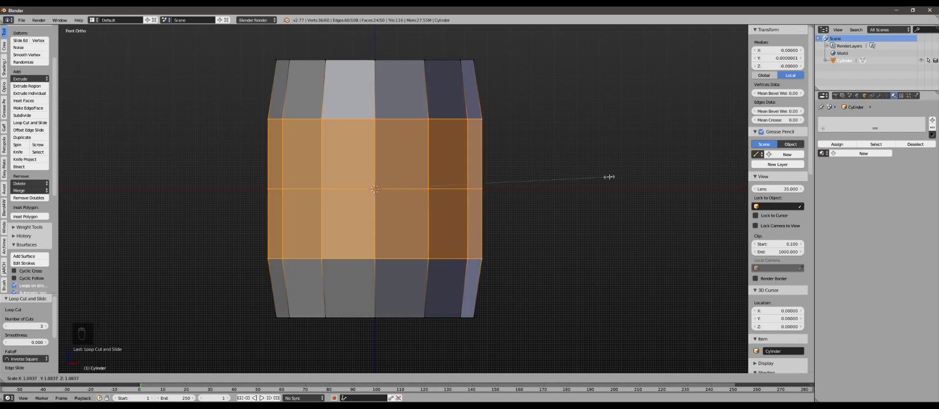
click(609, 176)
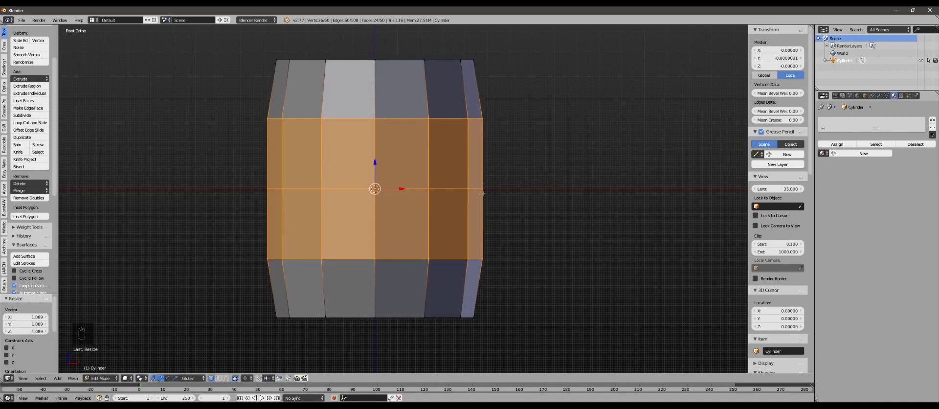
Scale only the middle edge loop outward by a factor of about 1.034, and clear the selection
alt+right_click(450, 190)
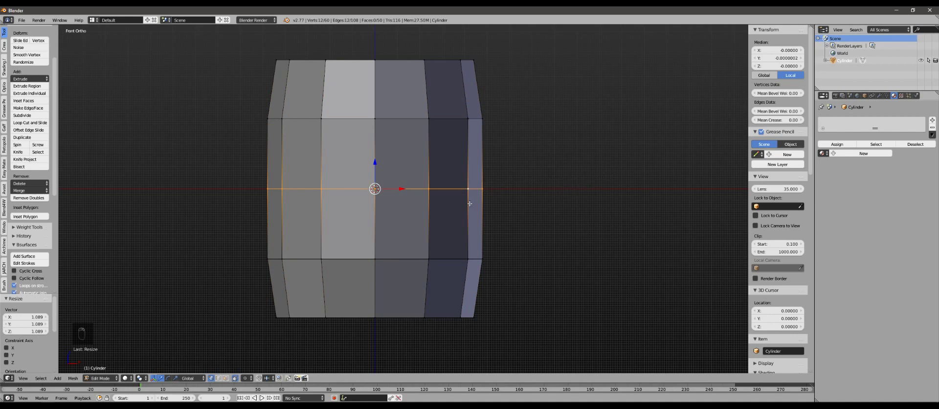
alt+right_click(404, 114)
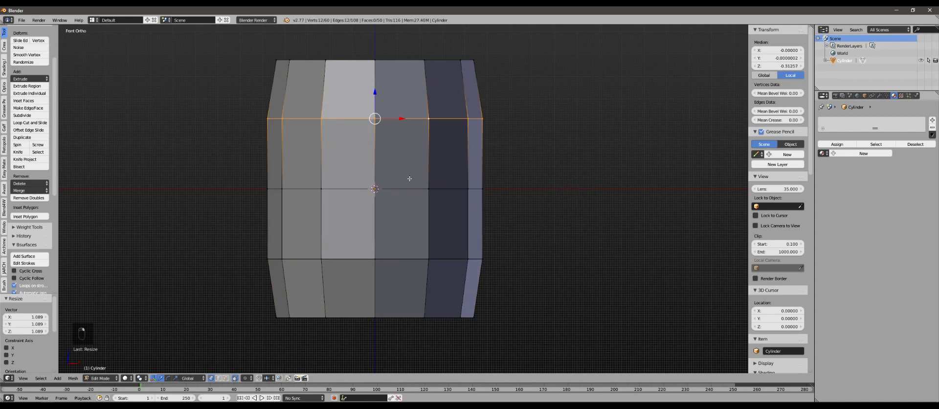
alt+right_click(397, 189)
alt+right_click(399, 259)
alt+right_click(397, 188)
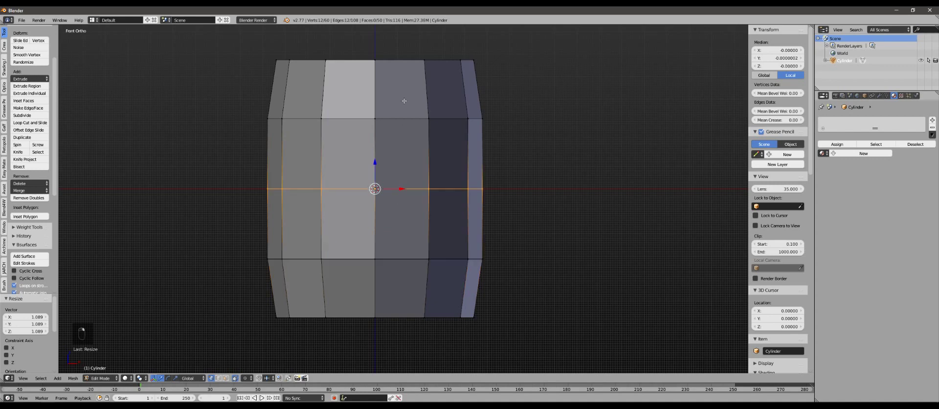
alt+right_click(403, 118)
alt+right_click(404, 191)
key(s)
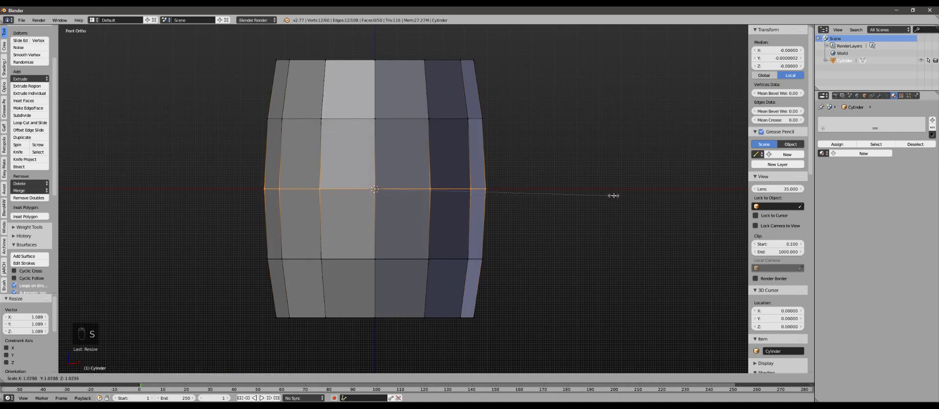
click(614, 194)
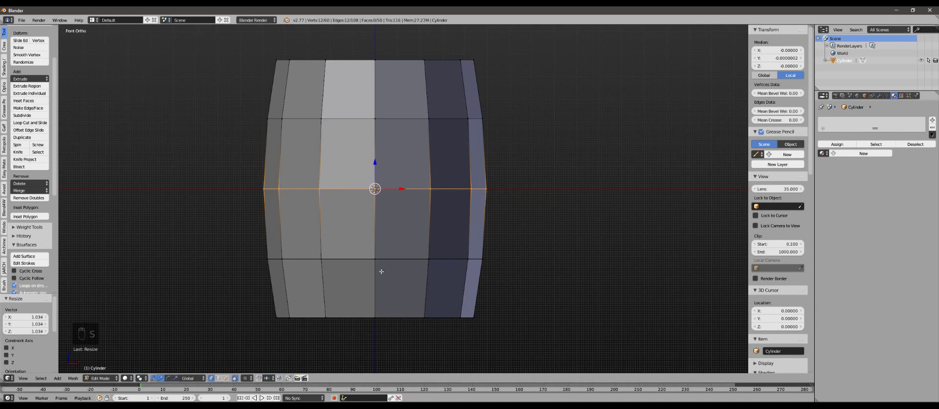
scroll(450, 263, up, 2)
scroll(449, 241, down, 2)
key(a)
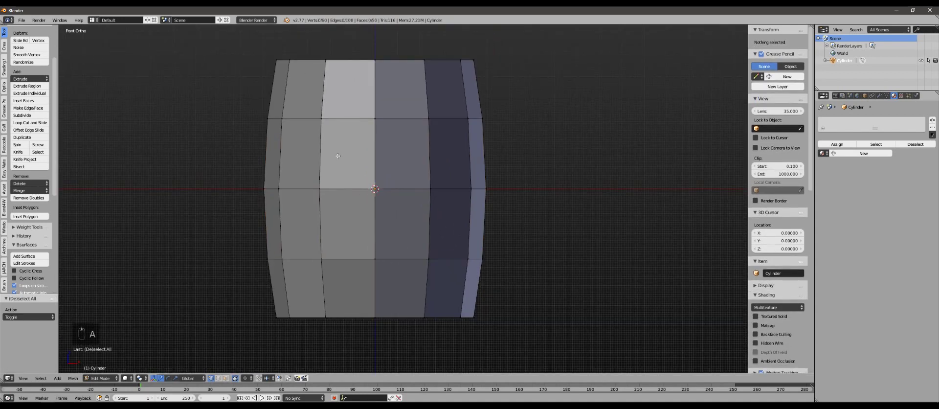
right_click(341, 122)
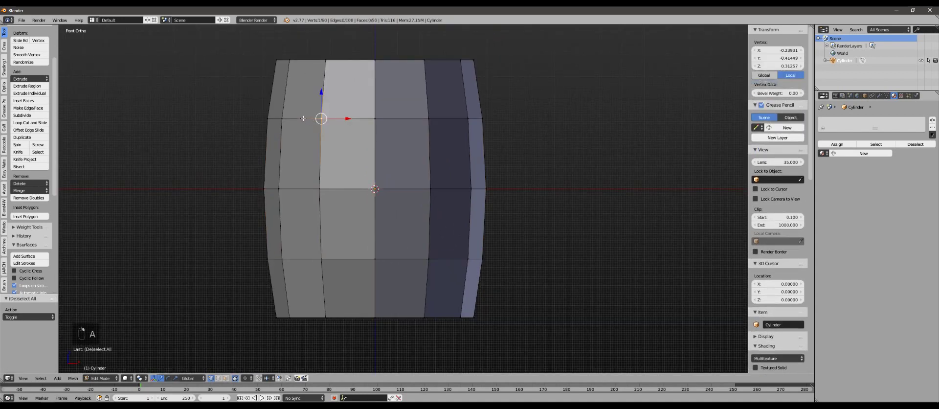
alt+right_click(342, 119)
alt+shift+right_click(300, 260)
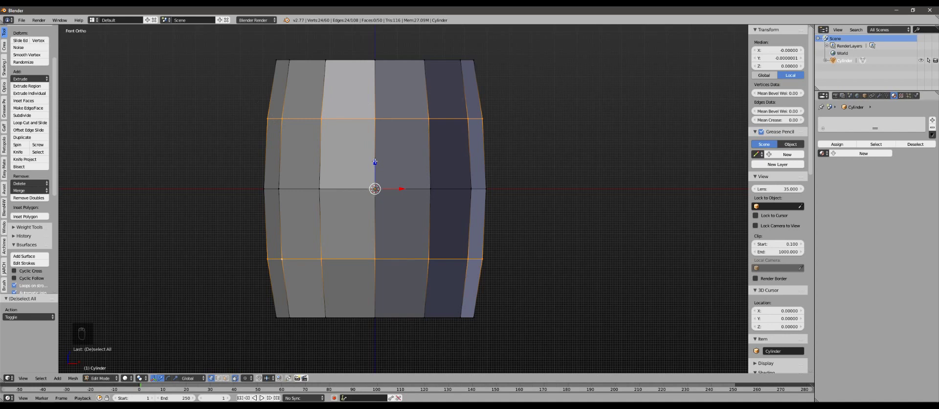
scroll(446, 171, up, 1)
scroll(445, 167, down, 2)
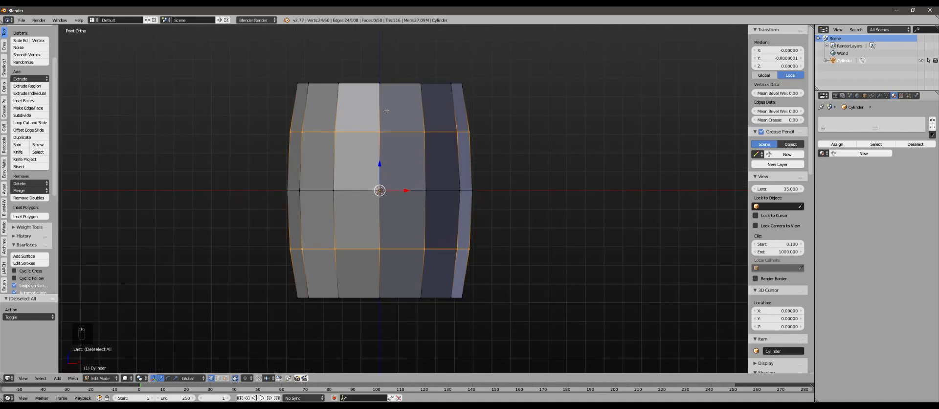
scroll(387, 111, up, 3)
scroll(388, 189, down, 2)
key(a)
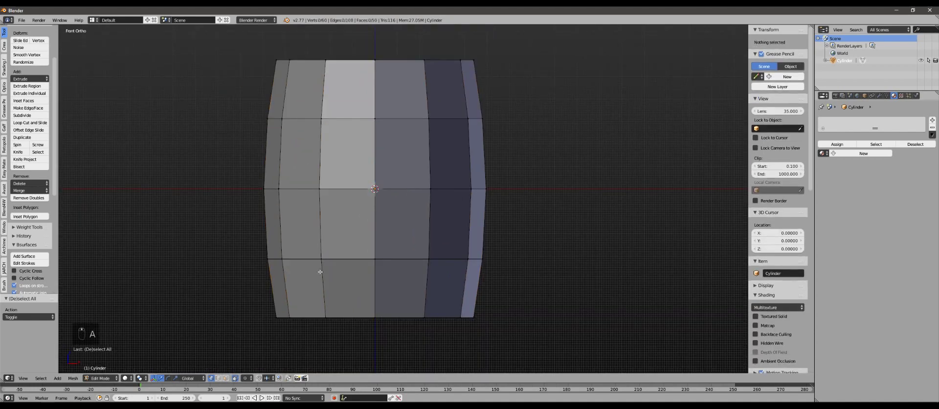
Edge-slide the lower of the three side loops toward the barrel's middle with a factor of -0.25
scroll(332, 274, up, 2)
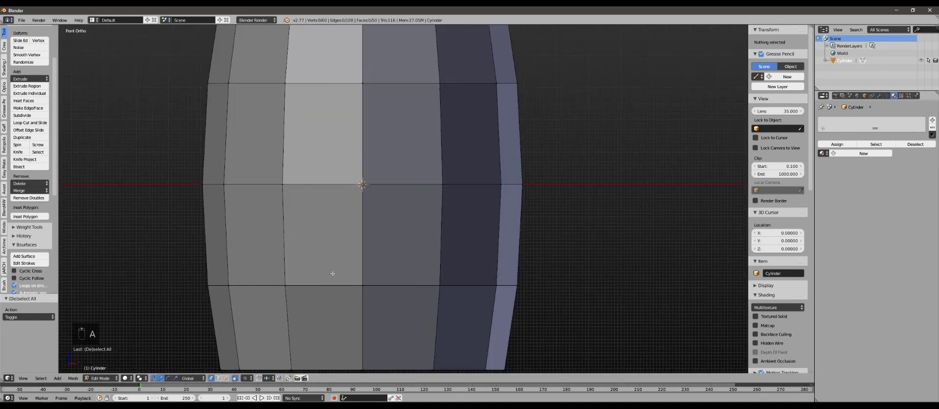
scroll(273, 283, down, 2)
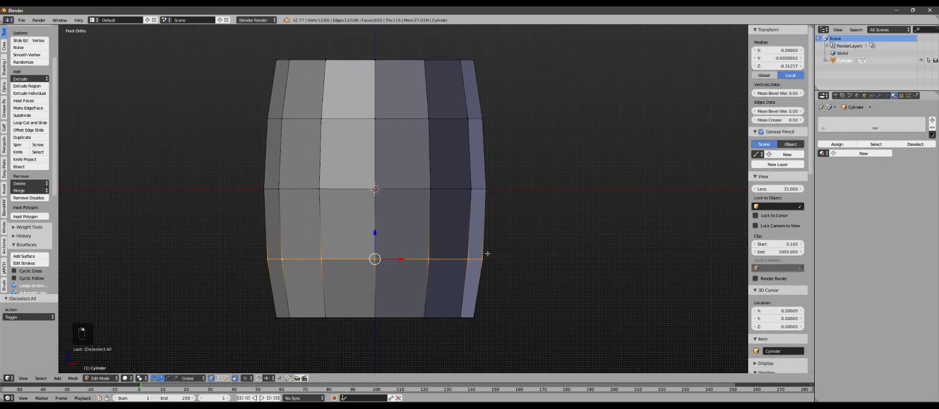
key(g)
key(g)
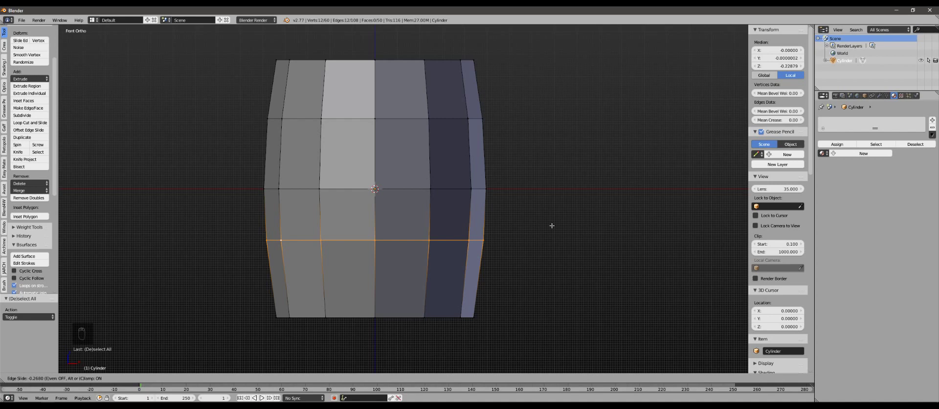
text(-.25)
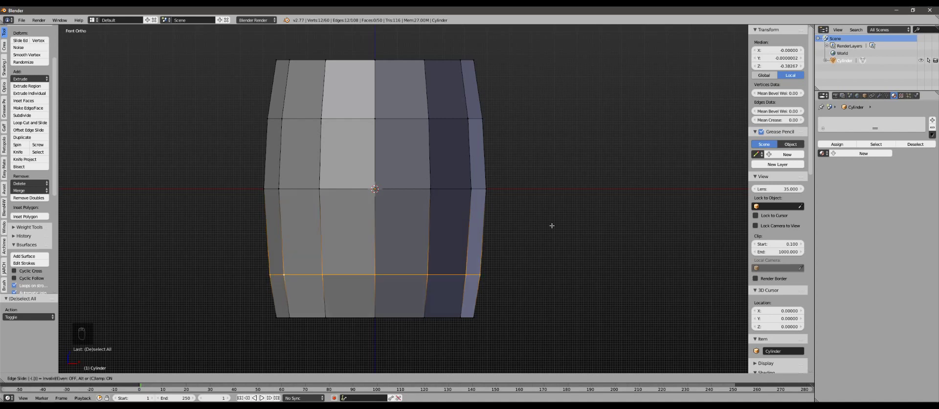
key(Return)
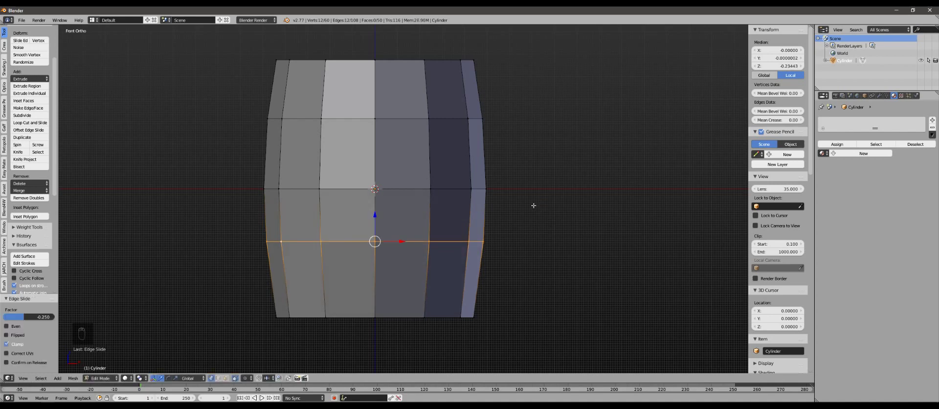
Edge-slide the upper side loop toward the barrel's middle with a factor of 0.25
alt+right_click(341, 121)
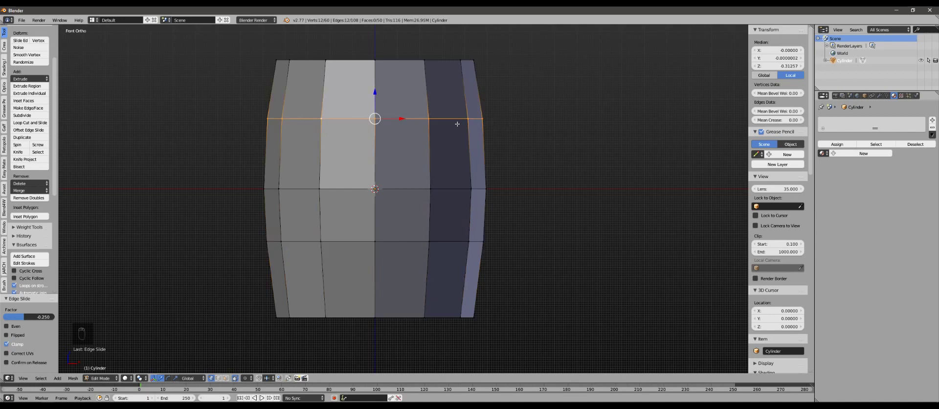
key(g)
key(g)
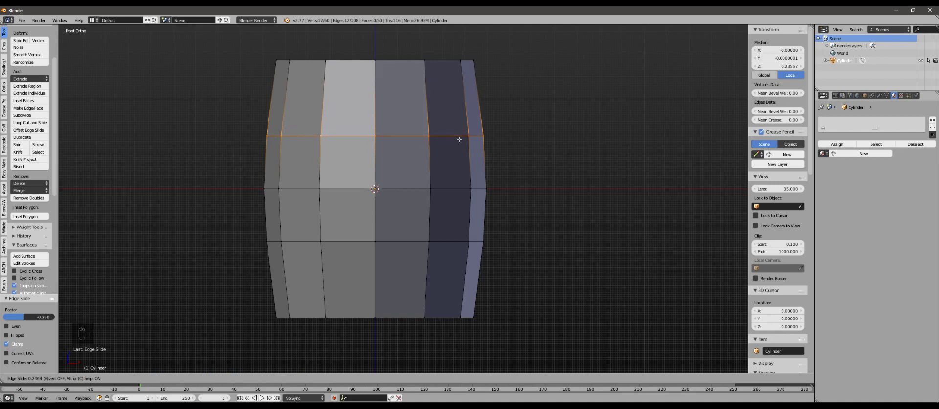
text(.25)
key(Return)
key(KP_Decimal)
key(KP_2)
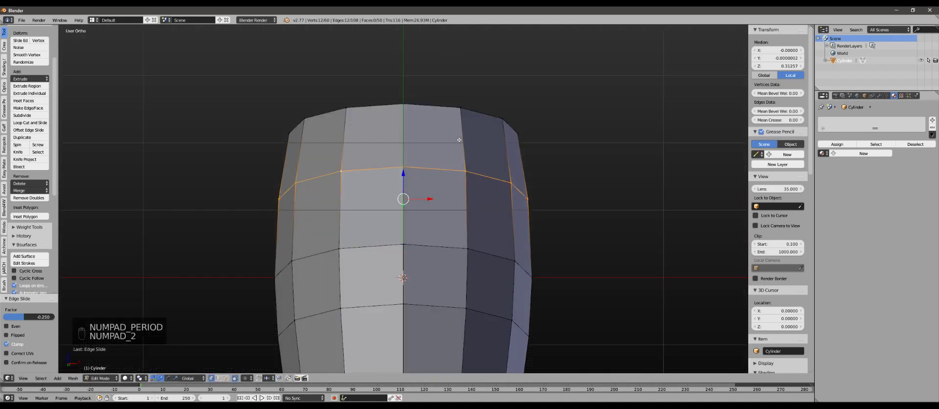
key(KP_1)
shift+middle_drag(459, 140, 461, 58)
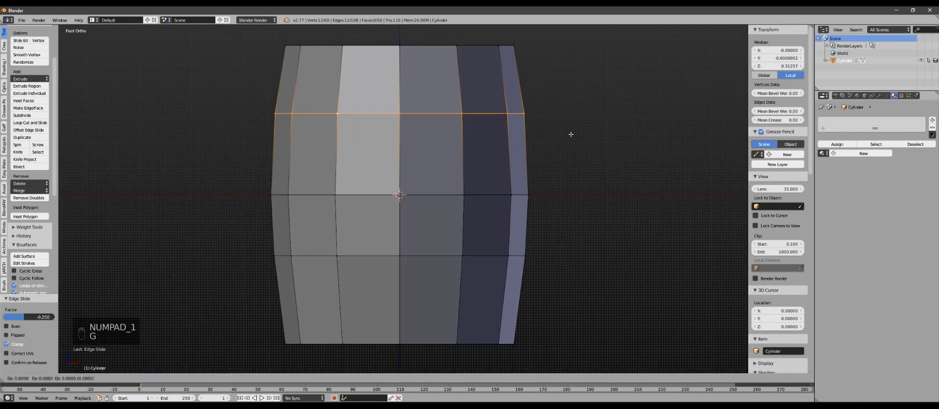
key(g)
key(g)
text(.25)
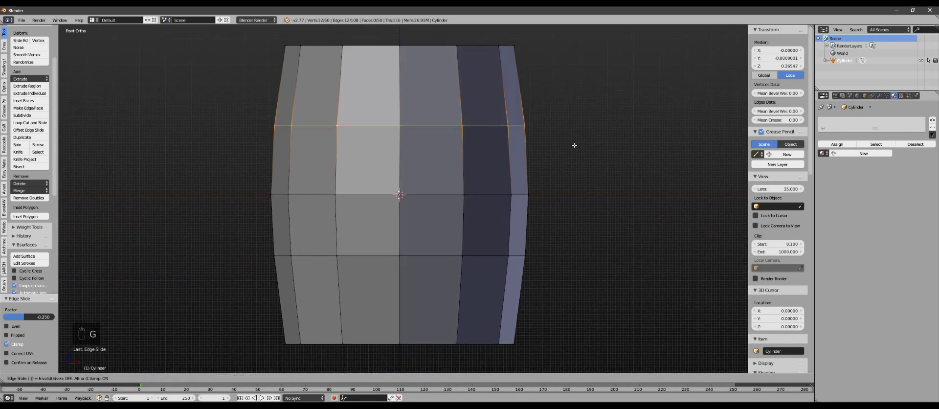
key(Return)
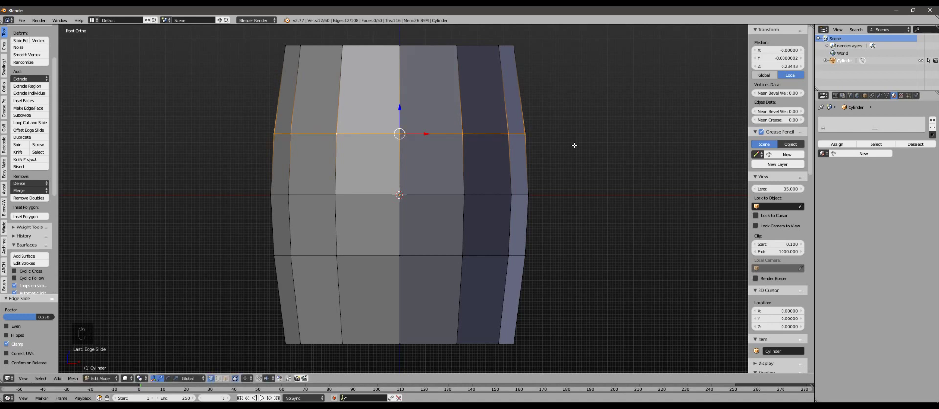
Bevel the upper and lower side loops together into two bands, with an offset of about 0.066 and one segment
shift+middle_drag(380, 139, 383, 143)
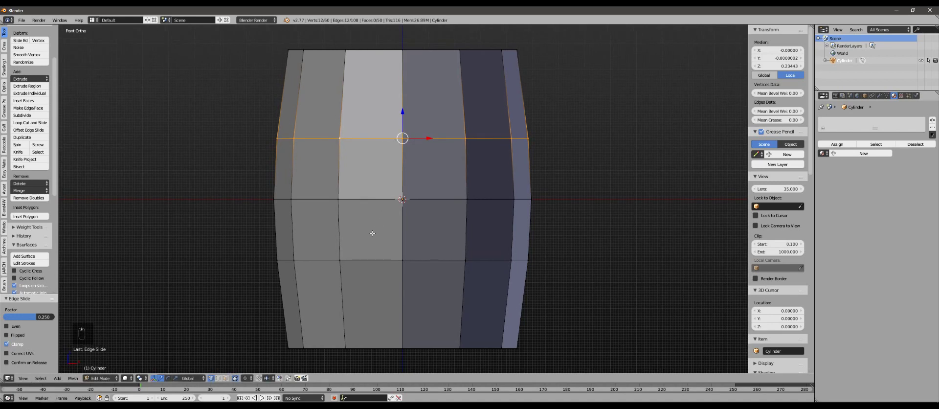
alt+shift+right_click(356, 263)
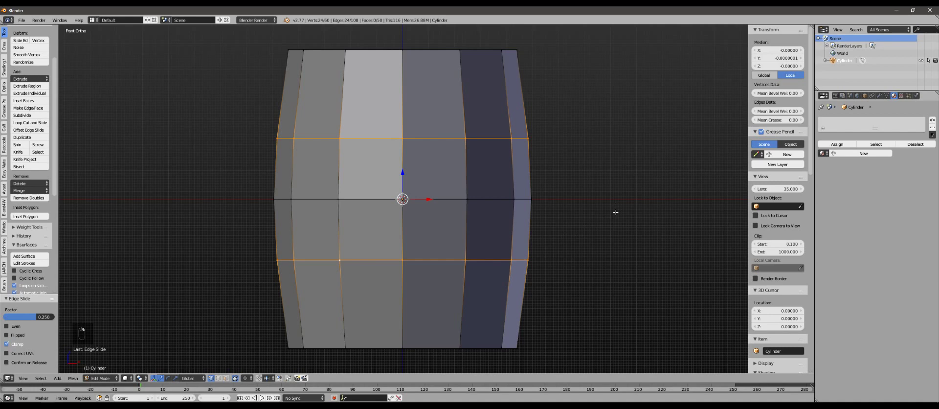
key(ctrl+b)
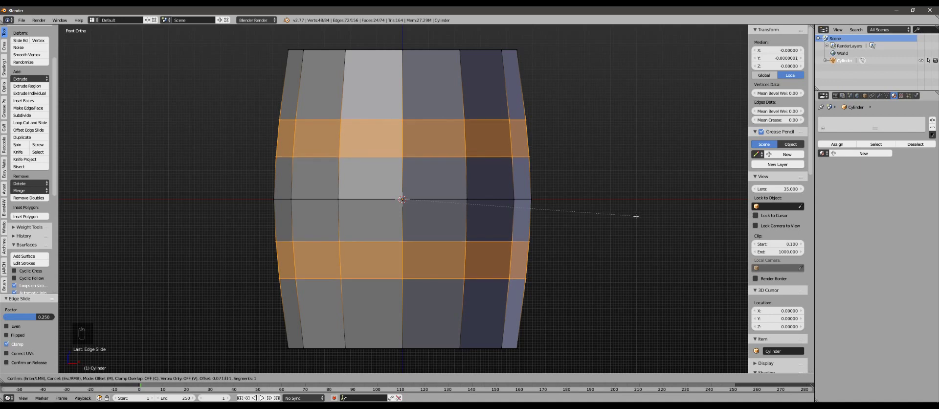
click(634, 215)
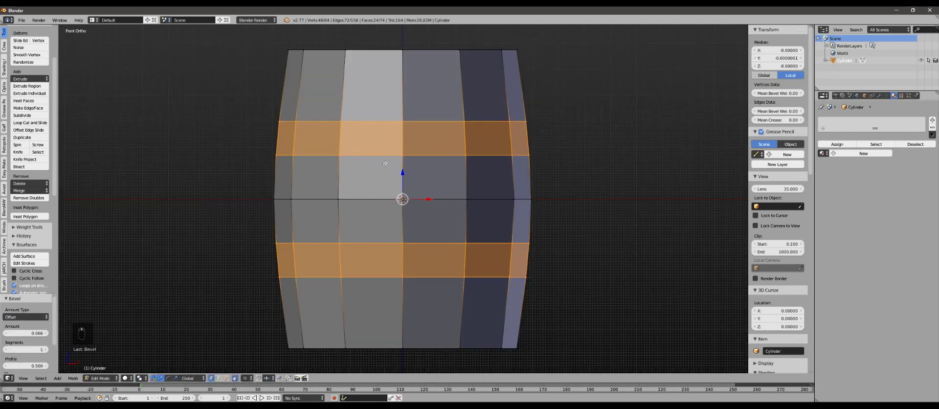
Add one centred horizontal loop cut between the upper band and the barrel's top edge
shift+middle_drag(361, 131, 342, 186)
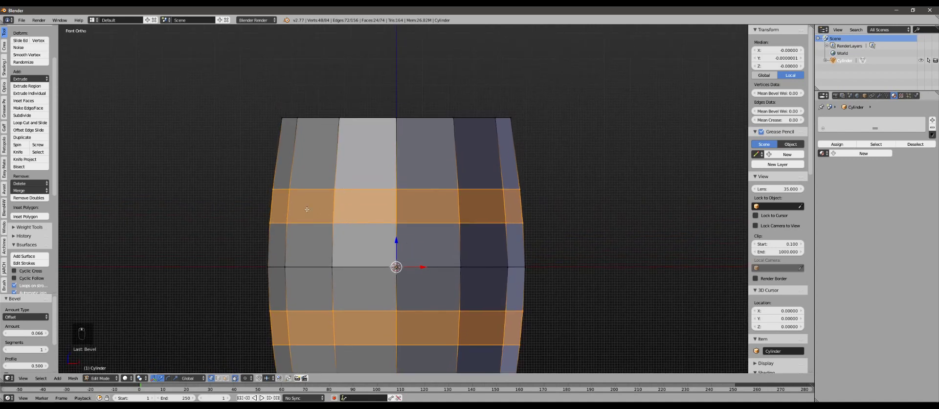
right_click(273, 192)
key(ctrl+r)
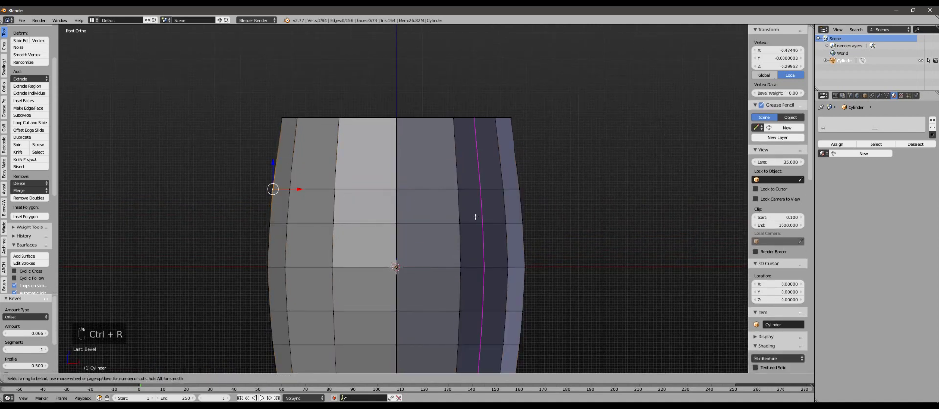
click(399, 157)
click(399, 157)
shift+middle_drag(400, 157, 400, 124)
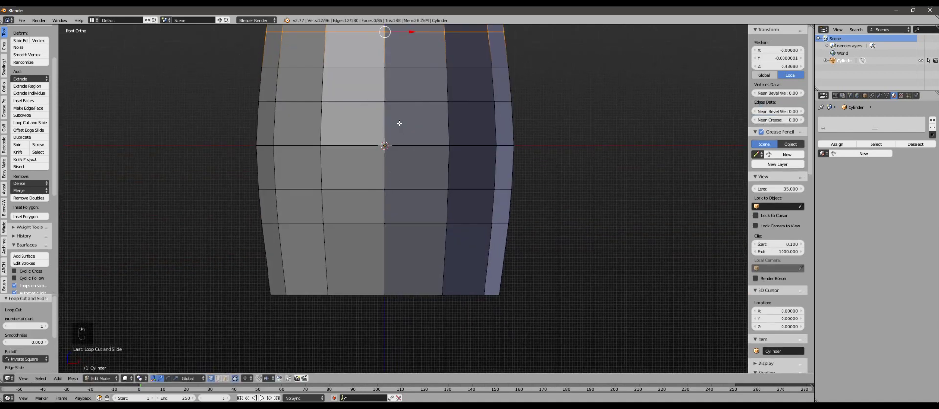
Add one centred horizontal loop cut between the lower band and the barrel's bottom edge
right_click(386, 297)
key(ctrl+r)
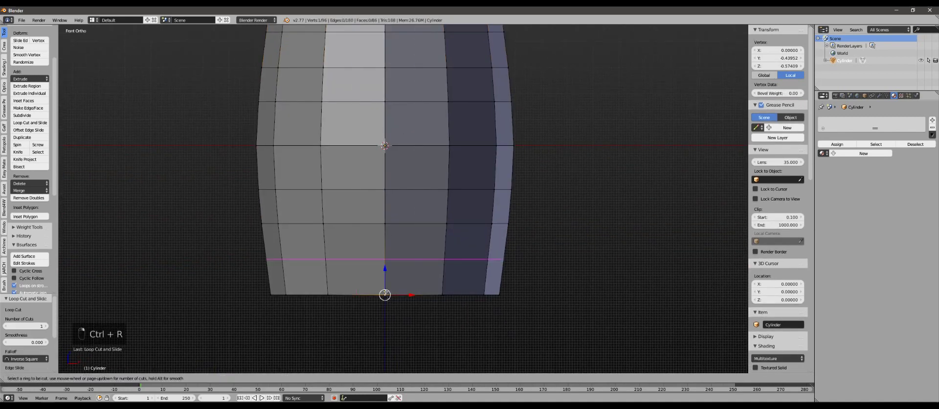
click(386, 292)
click(386, 293)
shift+middle_drag(389, 158, 390, 190)
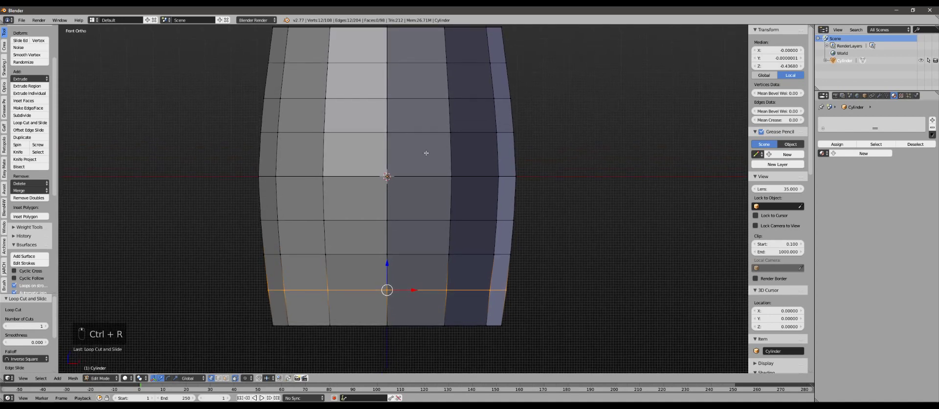
Bevel the two new loops near the barrel's top and bottom into bands together, with an offset of about 0.058 and one segment
shift+middle_drag(426, 154, 423, 223)
alt+shift+right_click(345, 131)
shift+middle_drag(397, 179, 393, 139)
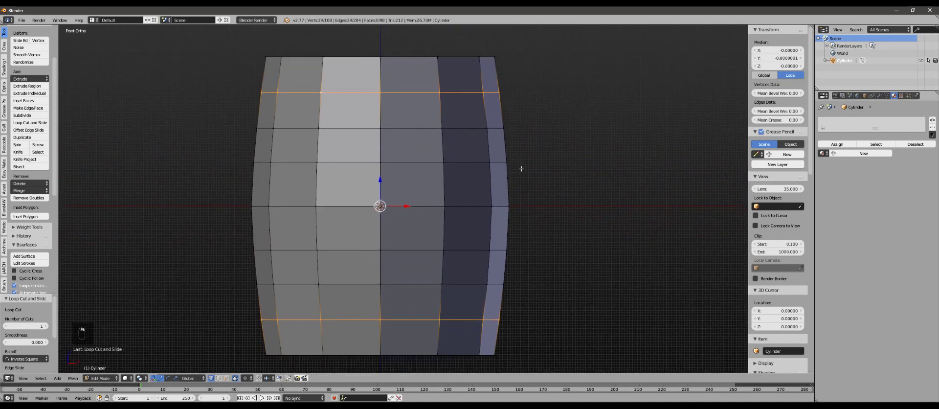
key(ctrl+b)
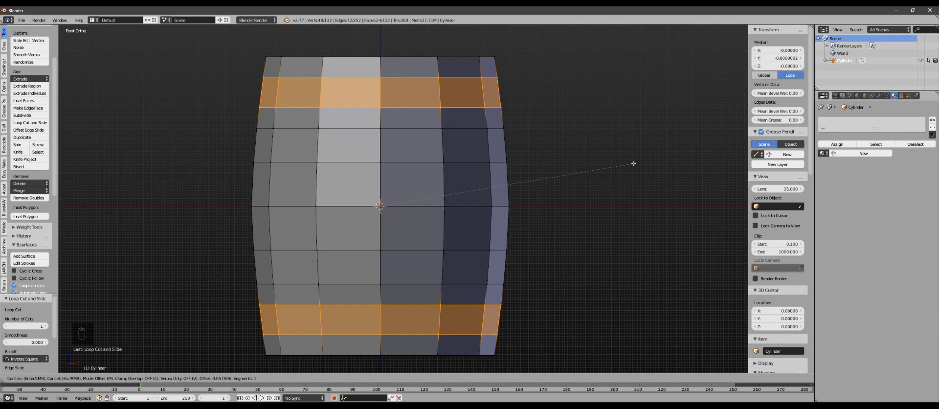
click(633, 163)
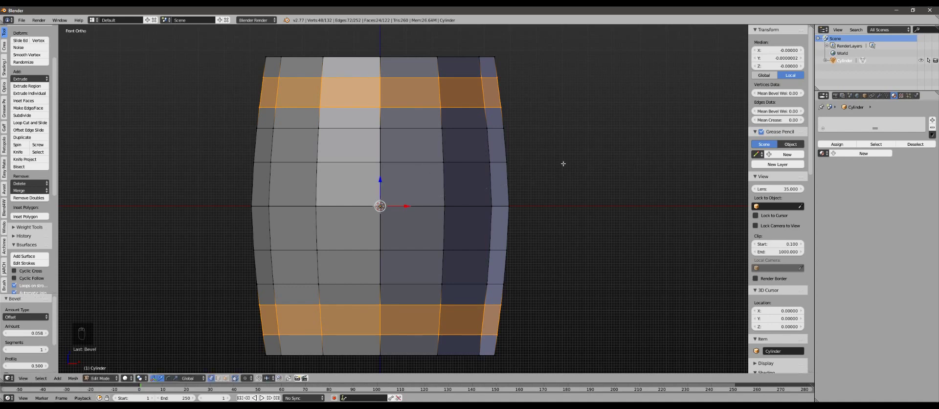
scroll(546, 164, down, 1)
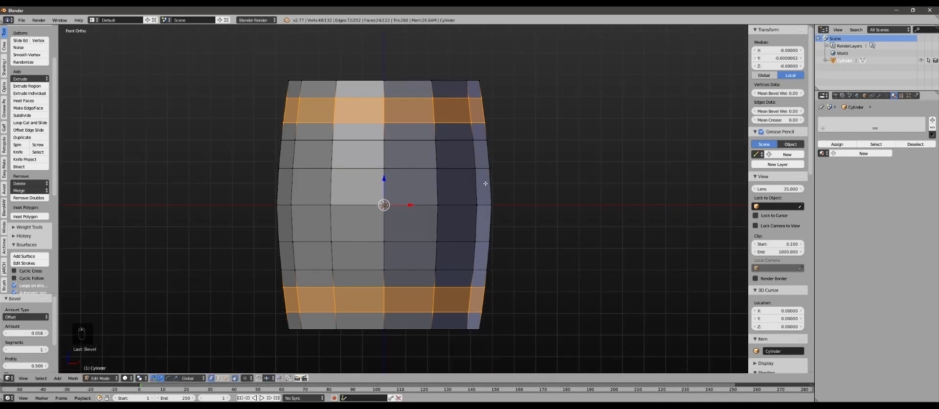
key(a)
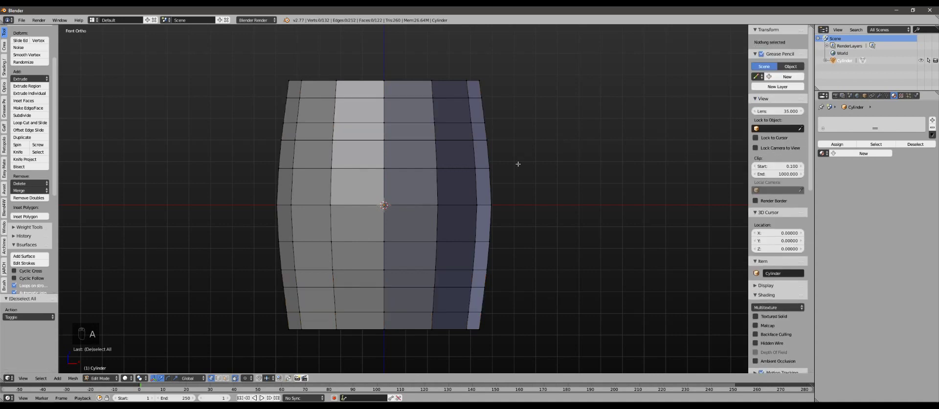
Examine the spacing of the edge loops and bands from the barrel's top to its bottom
scroll(517, 163, up, 2)
shift+middle_drag(371, 130, 376, 149)
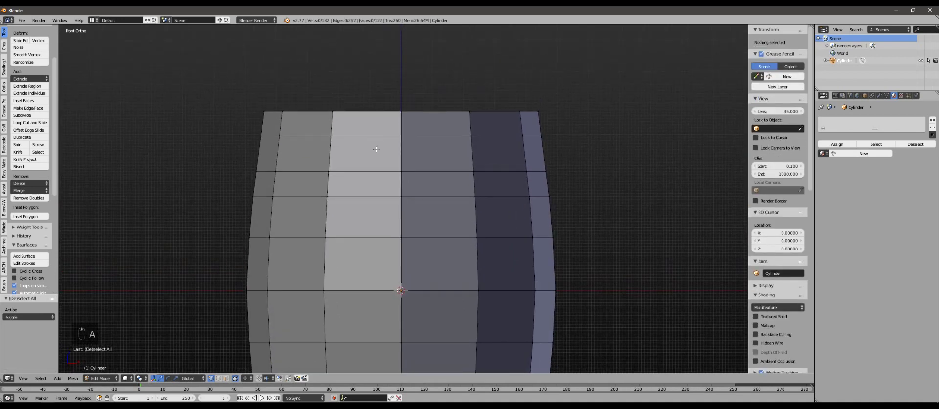
scroll(420, 151, down, 3)
shift+middle_drag(507, 170, 507, 106)
scroll(507, 143, up, 3)
shift+middle_drag(470, 86, 465, 145)
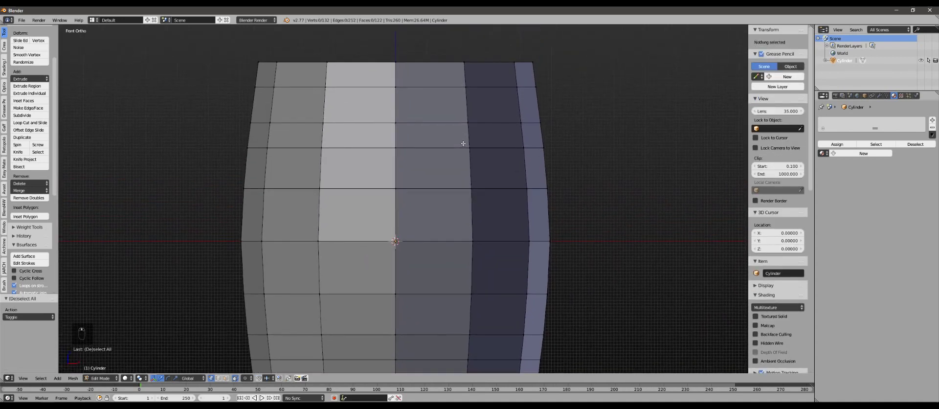
scroll(429, 137, down, 2)
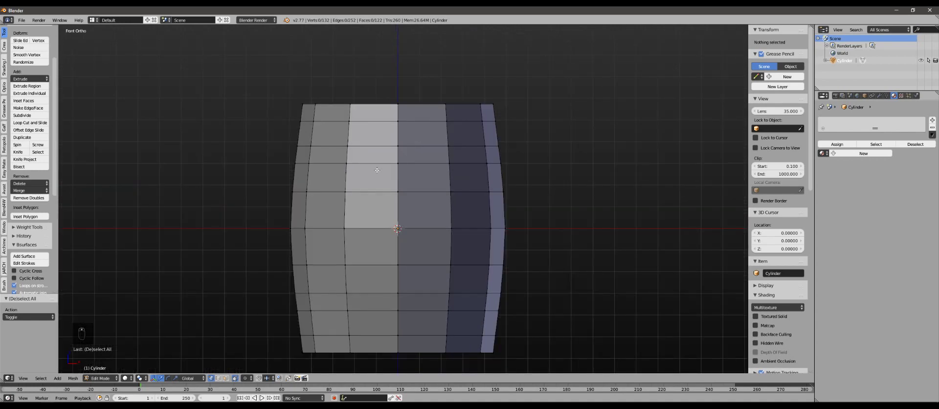
shift+middle_drag(421, 214, 404, 132)
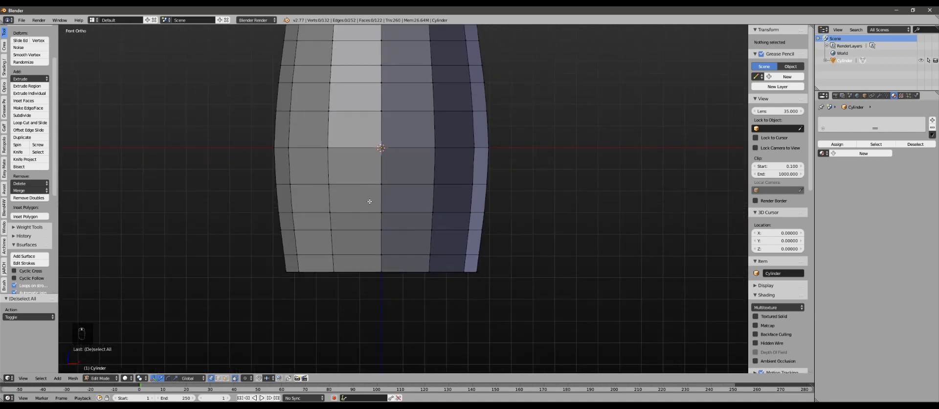
Select the face loop of the band near the barrel's bottom and vertex-slide it toward the bottom edge with a factor of about 0.74
click(226, 378)
alt+click(377, 247)
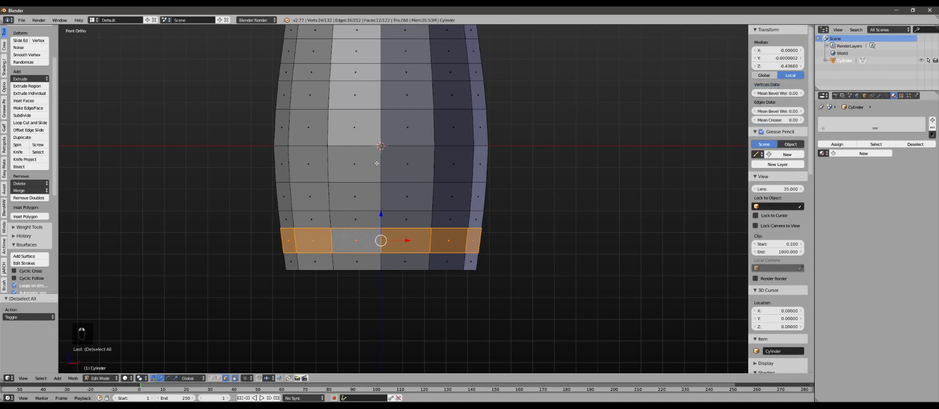
shift+middle_drag(385, 157, 386, 216)
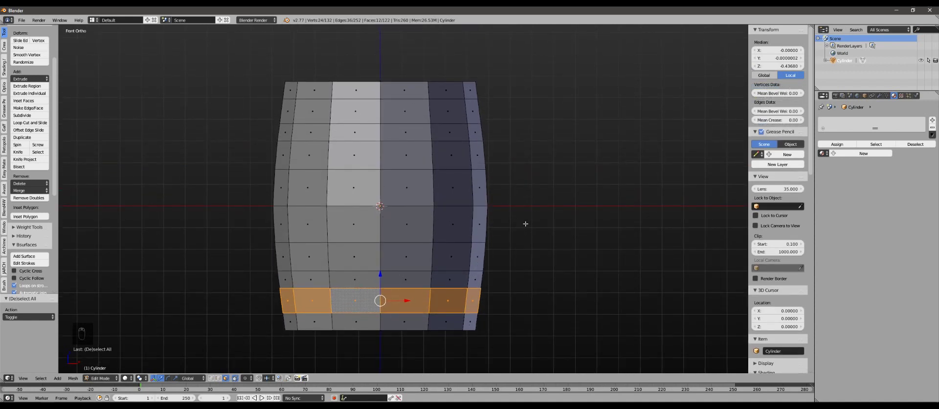
key(g)
key(g)
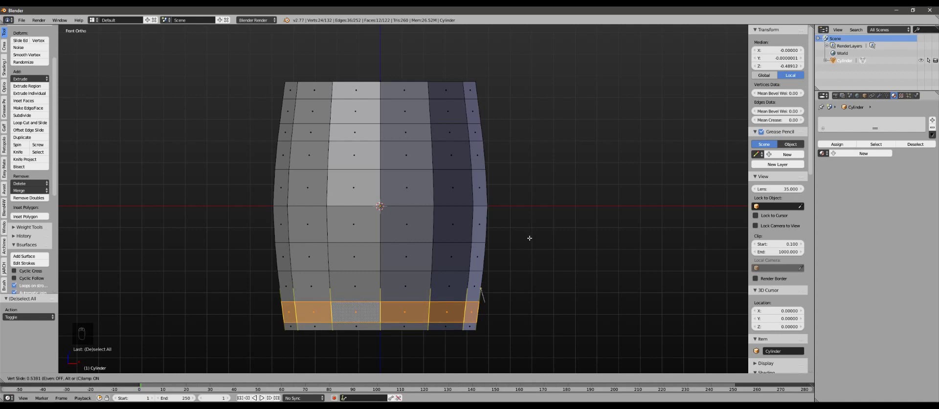
click(530, 243)
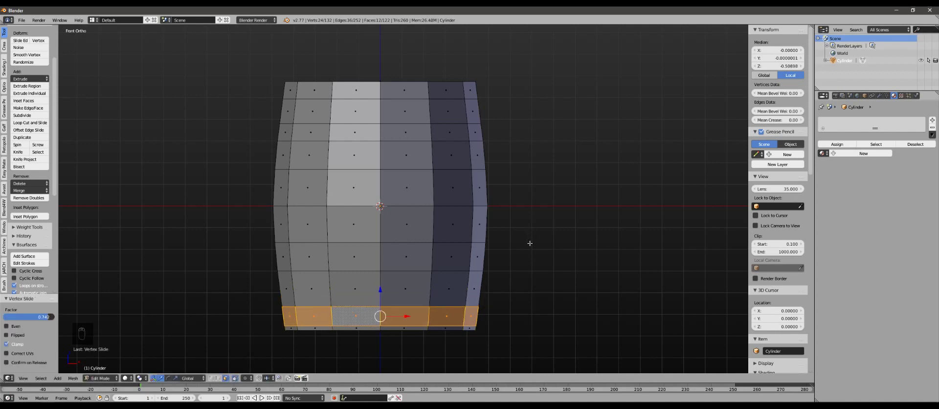
Select the face loop of the band near the barrel's top and vertex-slide it toward the top edge with a factor of about 0.755
shift+middle_drag(422, 161, 427, 198)
alt+right_click(390, 149)
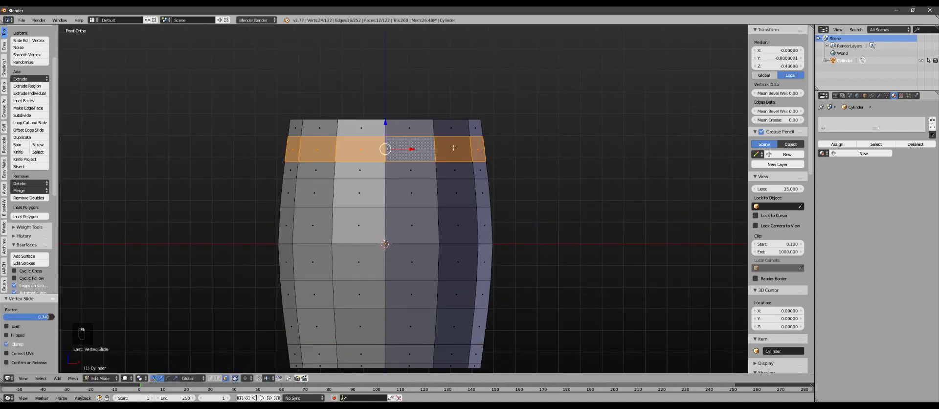
key(g)
key(g)
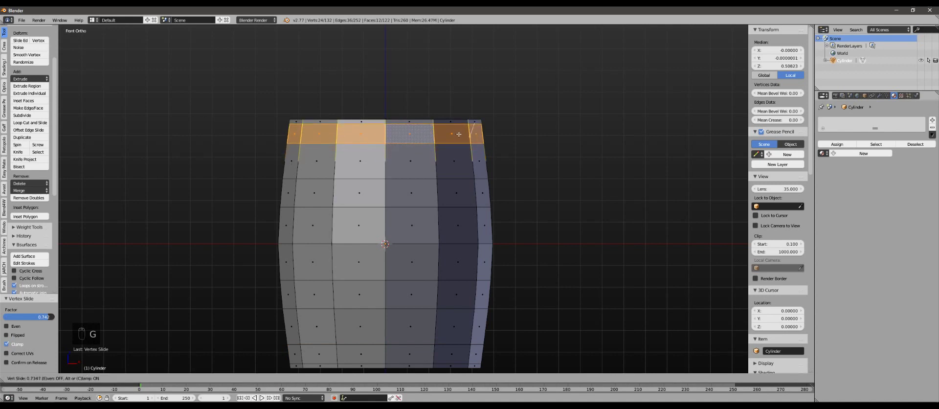
click(459, 135)
scroll(505, 167, down, 1)
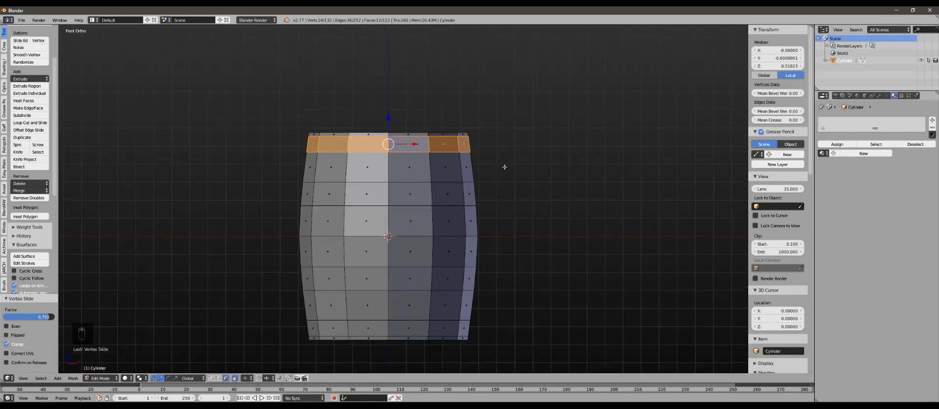
Switch to the browser's wooden barrel image results and examine the hoops on the cedar barrel and the old wood barrel photos
click(75, 398)
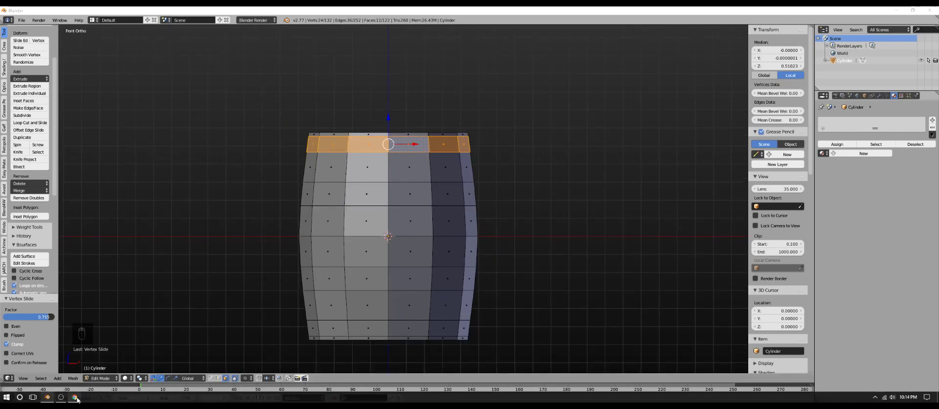
scroll(507, 238, up, 3)
scroll(506, 237, down, 2)
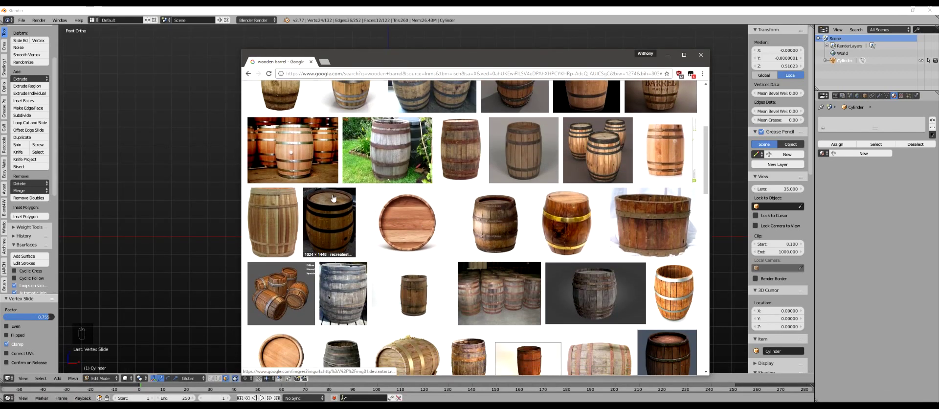
click(270, 201)
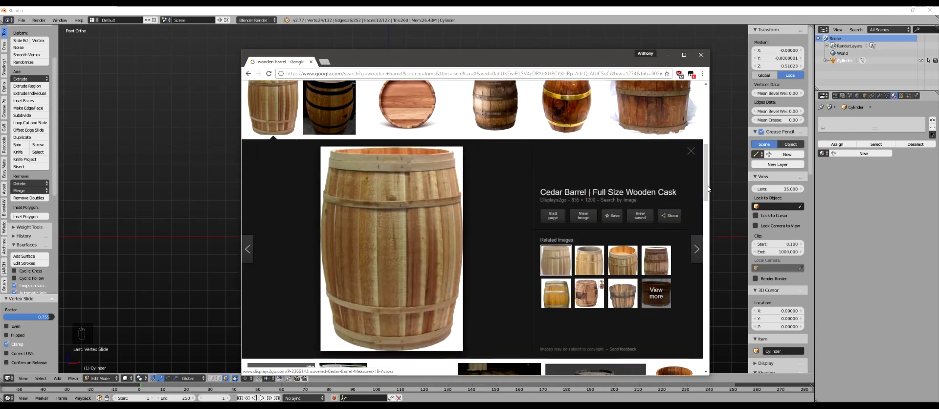
click(691, 152)
scroll(488, 220, up, 3)
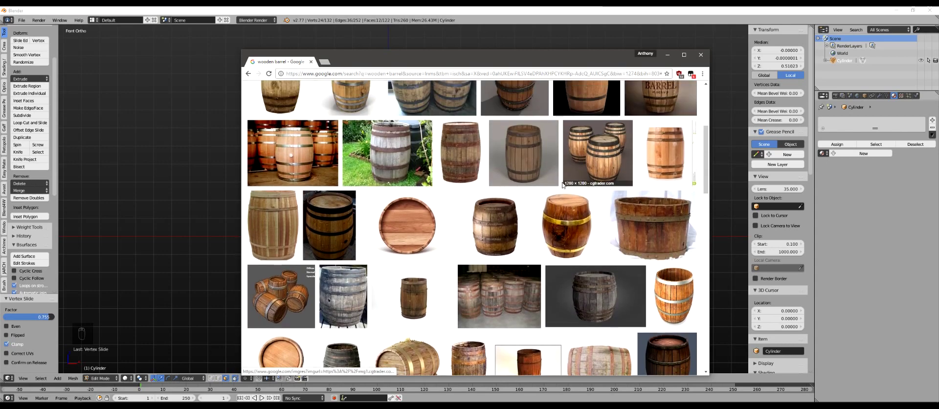
click(489, 220)
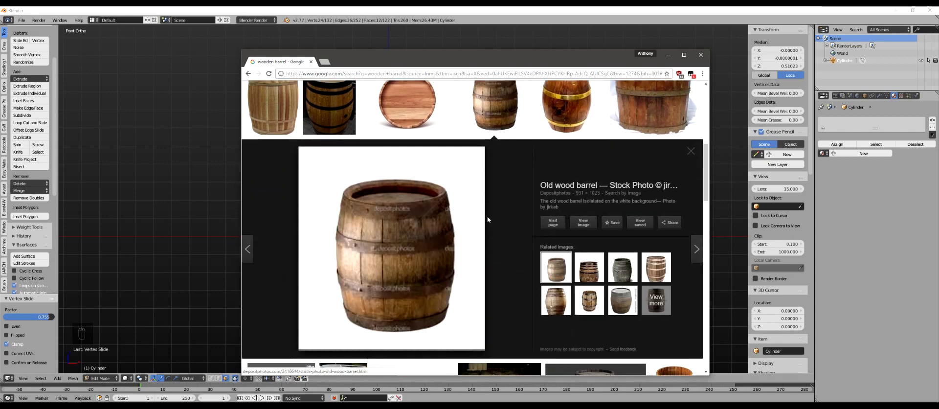
click(691, 151)
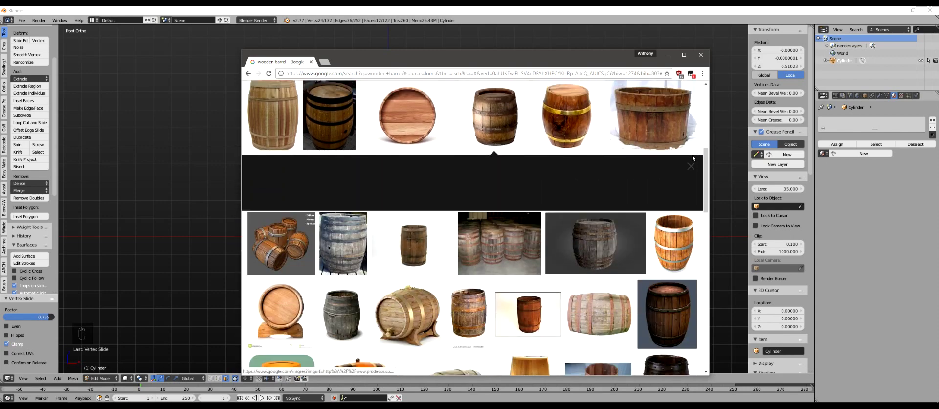
Examine the hoop placement on the two Game Props barrel images from Pinterest
scroll(666, 187, up, 3)
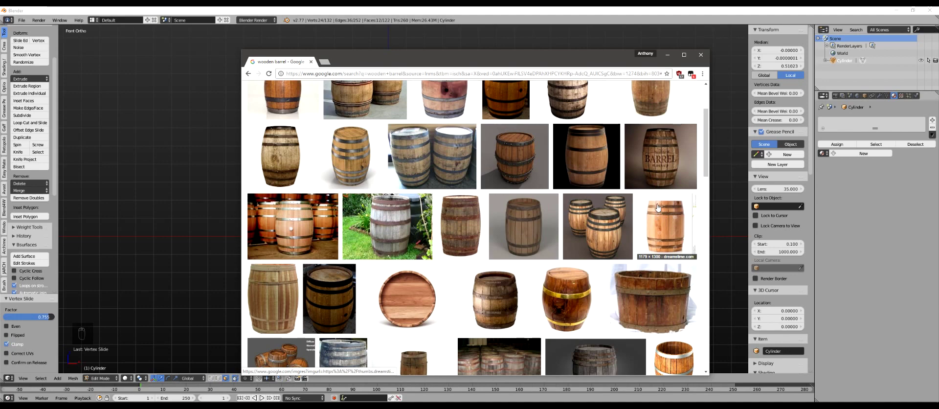
click(520, 222)
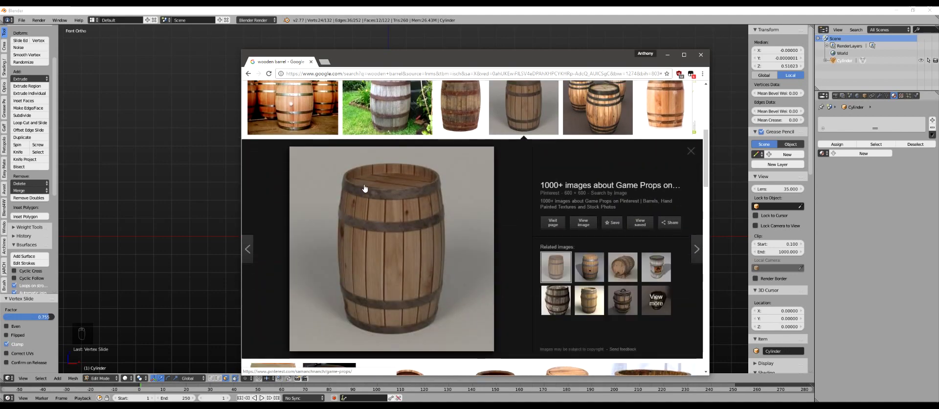
click(690, 151)
scroll(460, 180, up, 2)
click(460, 181)
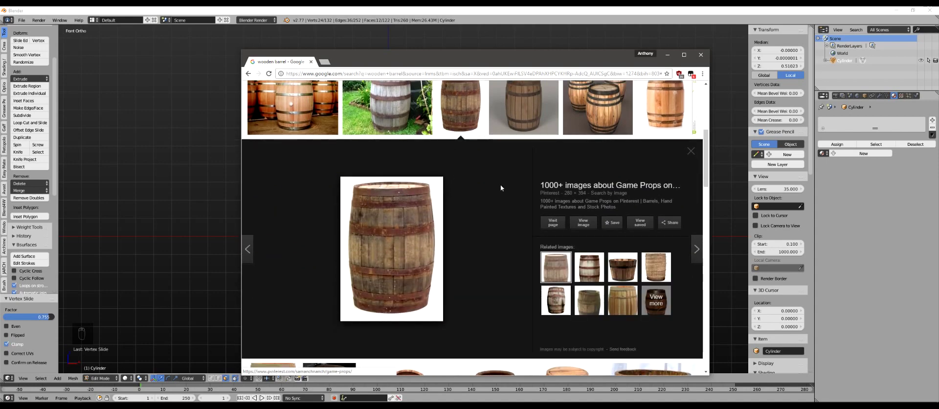
click(690, 151)
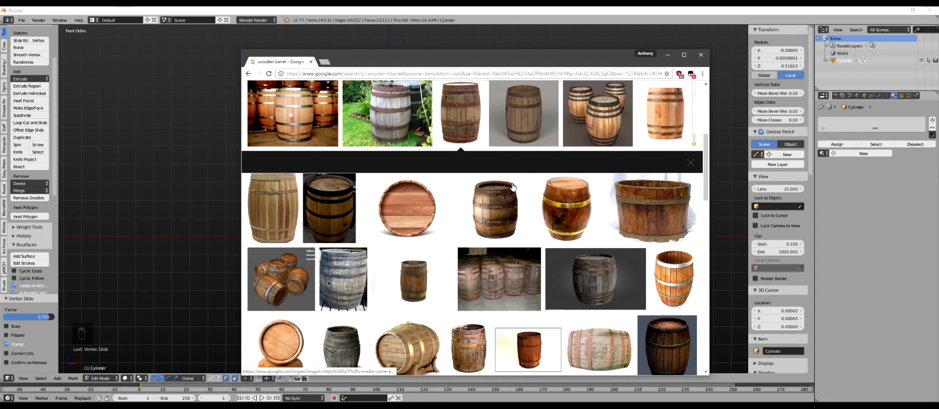
Examine the hoops on the TurboSquid barrel image, close its preview, and return to Blender
scroll(449, 190, up, 2)
click(448, 190)
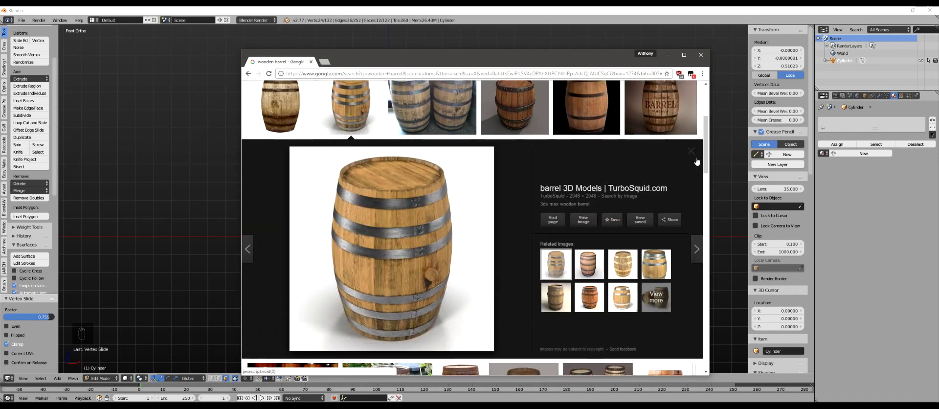
key(Escape)
scroll(557, 195, up, 2)
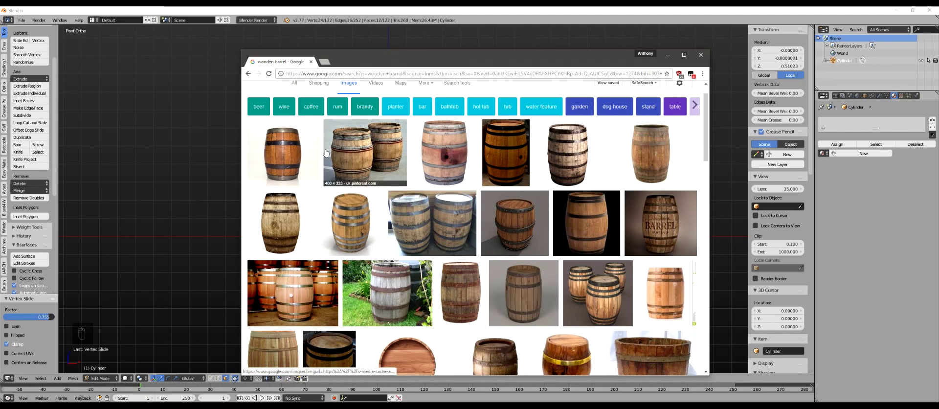
click(317, 26)
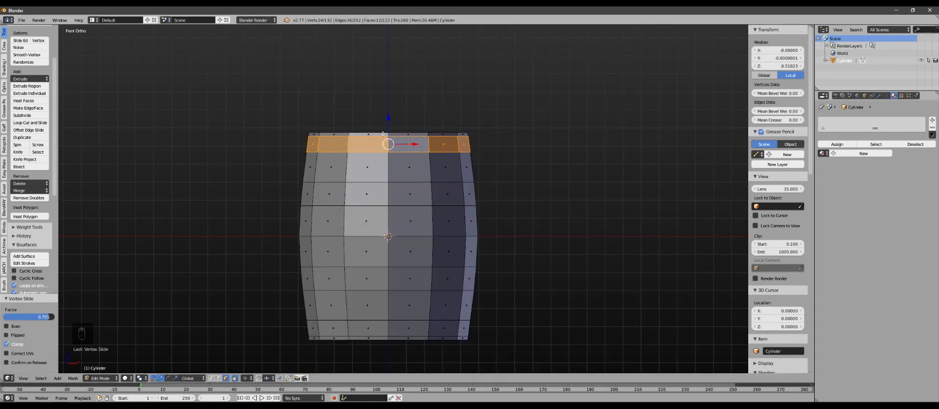
Select the upper edge loop of the bottom band and edge-slide it toward the barrel's middle with a factor of about 0.065
scroll(422, 190, up, 3)
key(a)
scroll(423, 191, down, 2)
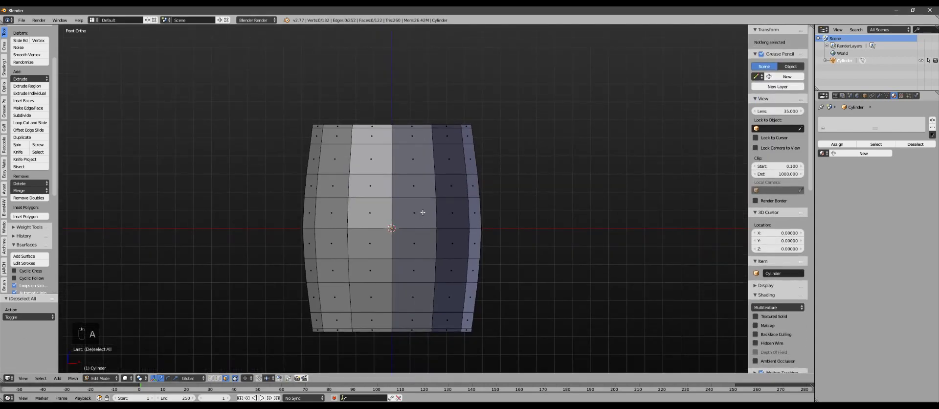
scroll(421, 208, up, 2)
shift+middle_drag(380, 209, 391, 200)
shift+middle_drag(345, 304, 338, 219)
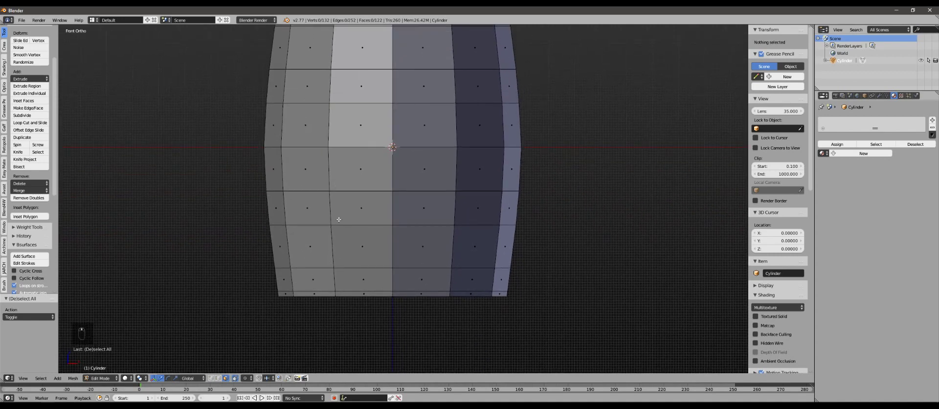
click(218, 377)
alt+right_click(361, 269)
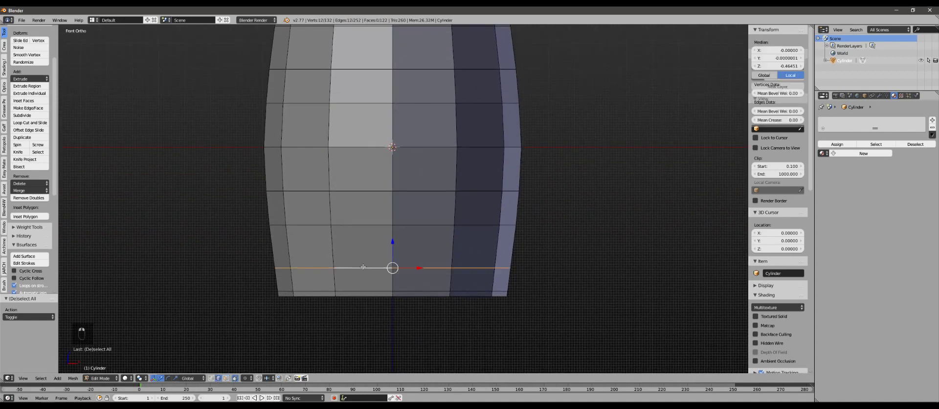
shift+middle_drag(406, 192, 396, 212)
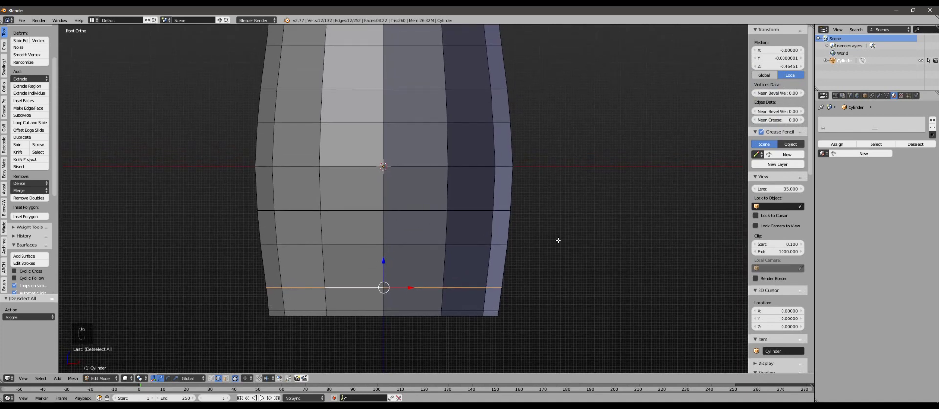
key(g)
key(g)
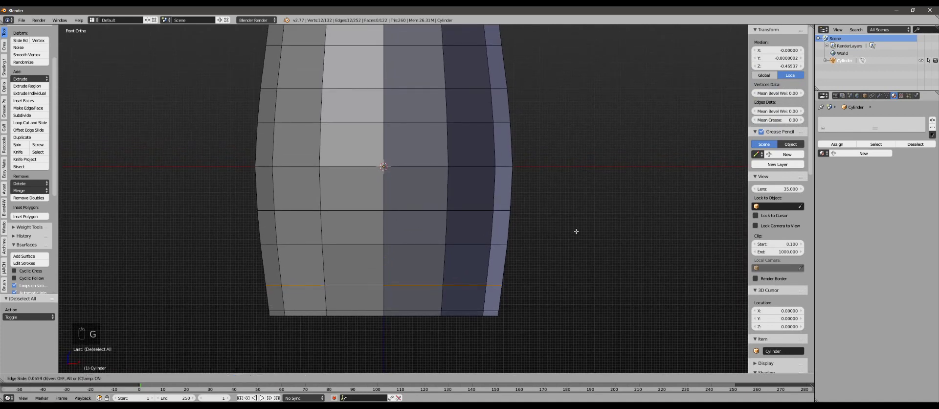
click(577, 231)
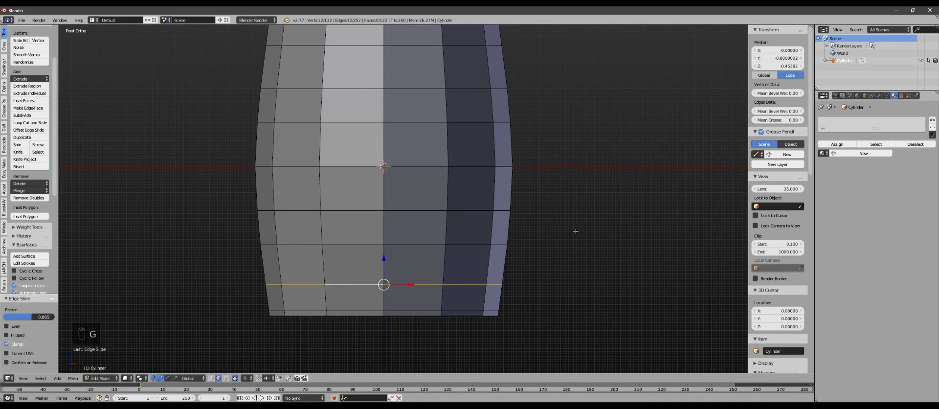
Undo the last edge slide and re-slide the bottom band's upper edge loop toward the barrel's middle with a factor of -0.1
shift+middle_drag(384, 246, 379, 276)
key(ctrl+z)
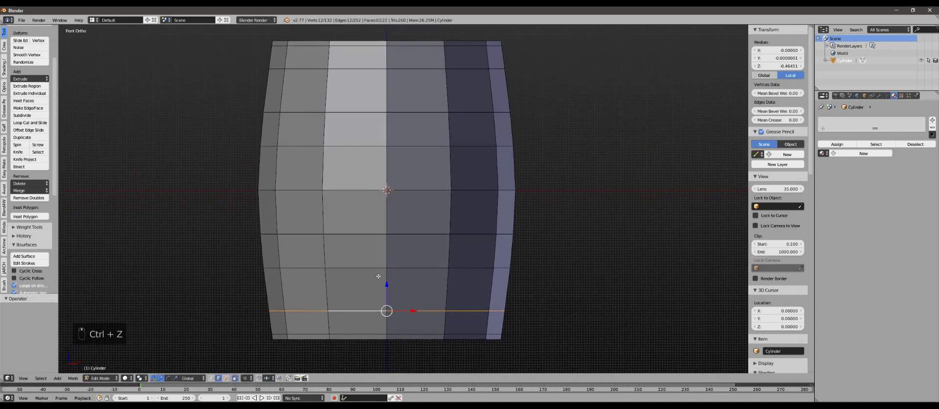
key(g)
key(g)
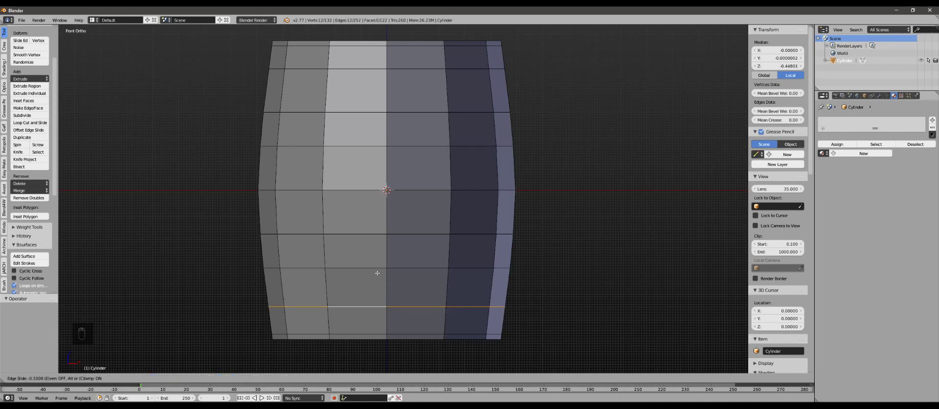
click(377, 273)
Edge-slide the top band's lower edge loop toward the barrel's middle with a factor of -0.1, and deselect everything
shift+middle_drag(377, 272, 360, 320)
alt+click(342, 114)
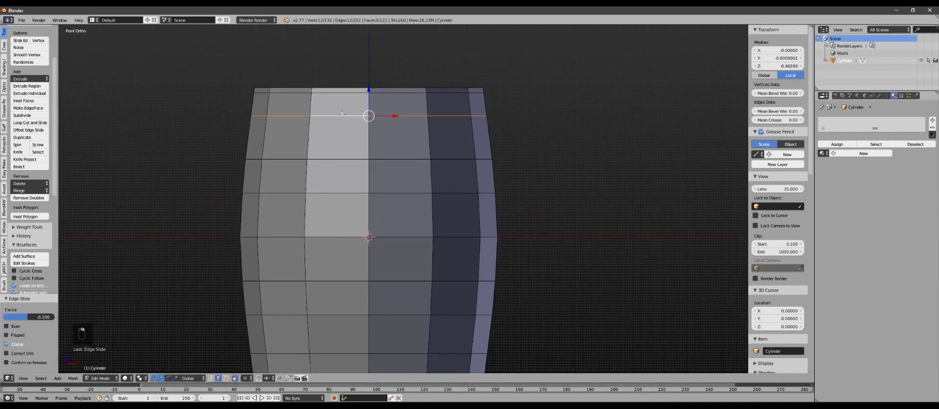
key(g)
key(g)
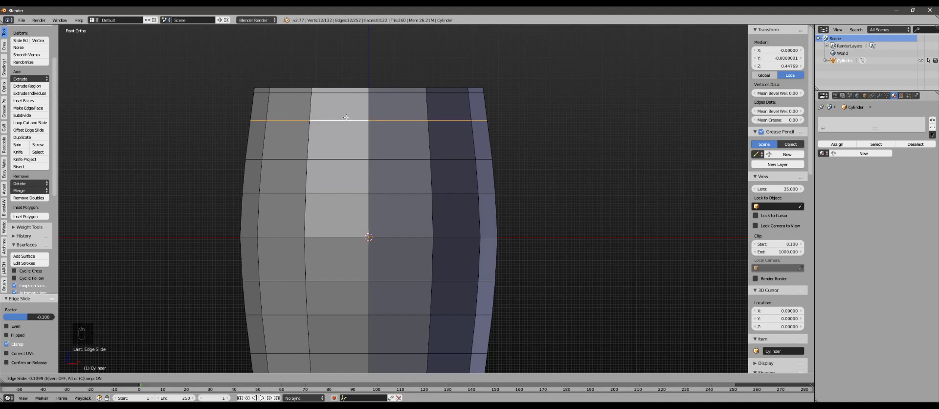
text(.1)
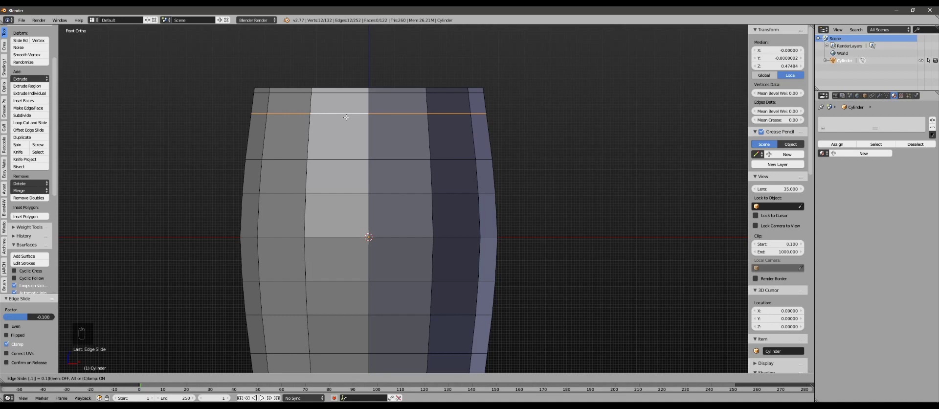
key(minus)
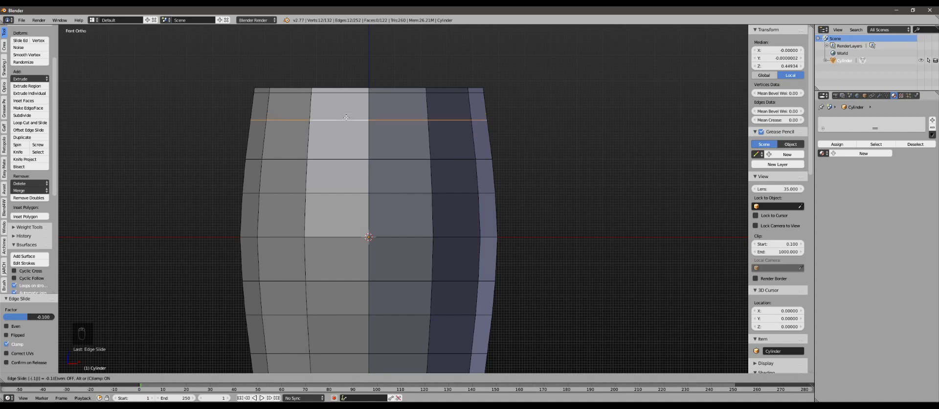
key(Return)
scroll(342, 120, down, 2)
key(a)
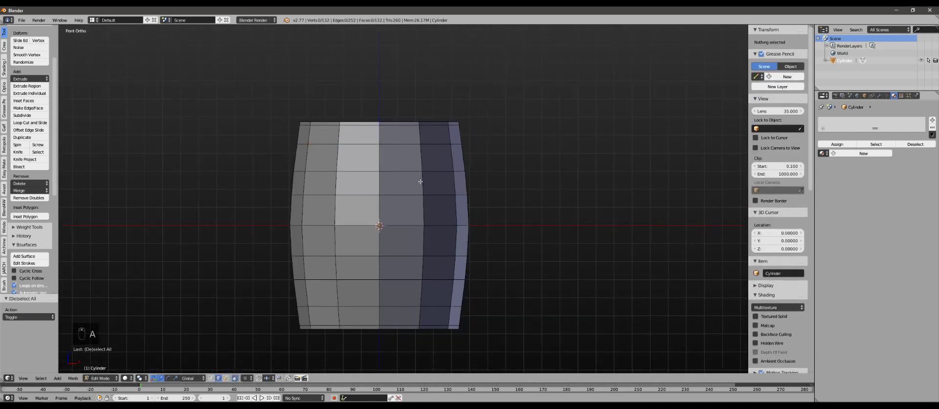
Leave mesh editing and apply smooth shading to the barrel
scroll(413, 188, up, 3)
scroll(393, 273, down, 2)
shift+middle_drag(392, 274, 375, 184)
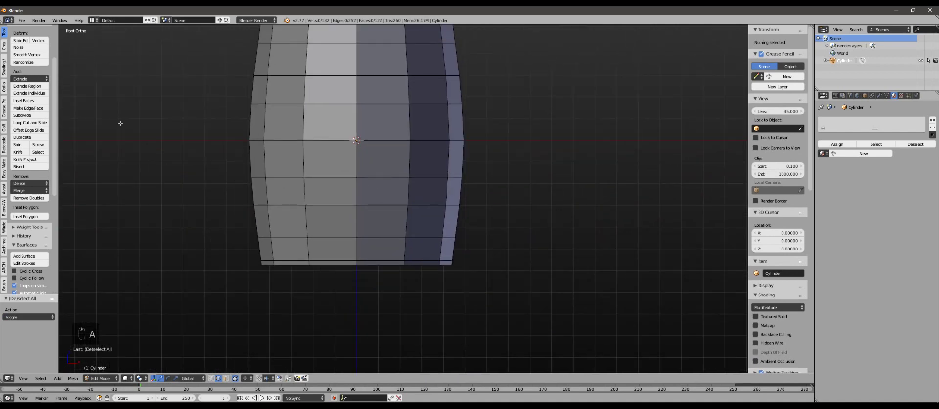
key(Tab)
shift+middle_drag(294, 103, 307, 159)
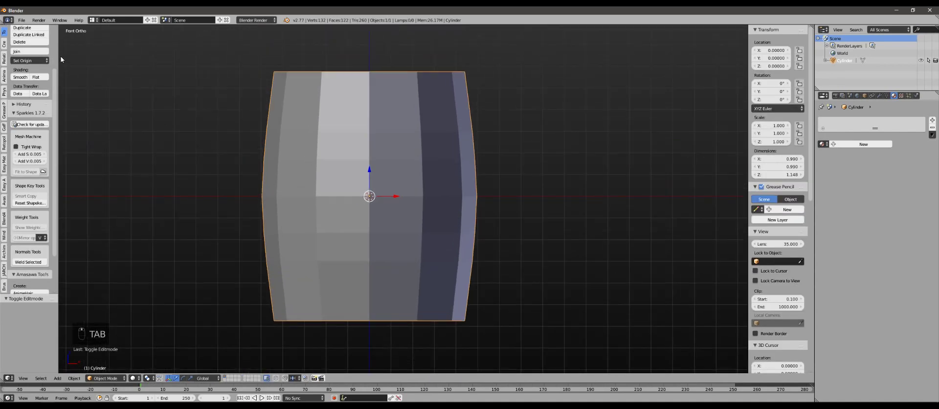
click(20, 77)
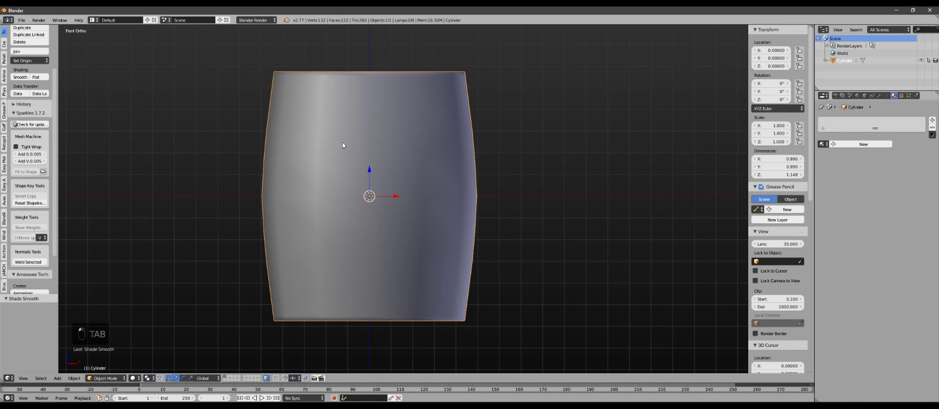
Return to mesh editing and select the face loops of all four hoop bands in face selection mode
key(Tab)
shift+middle_drag(379, 169, 384, 182)
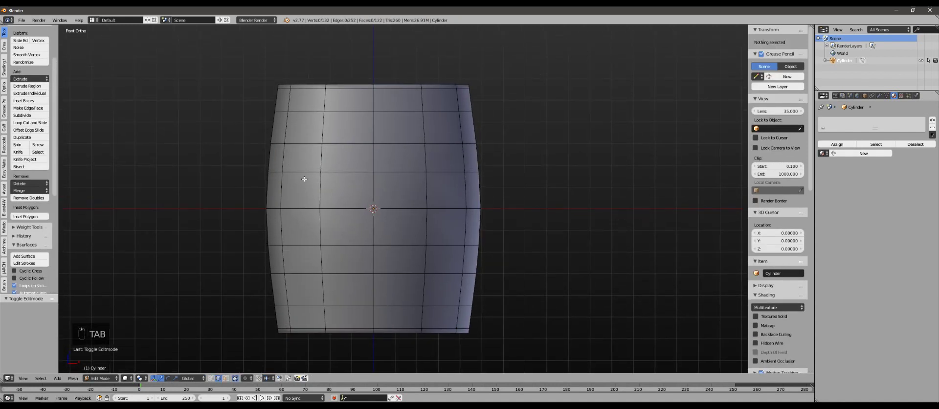
click(225, 379)
alt+right_click(325, 316)
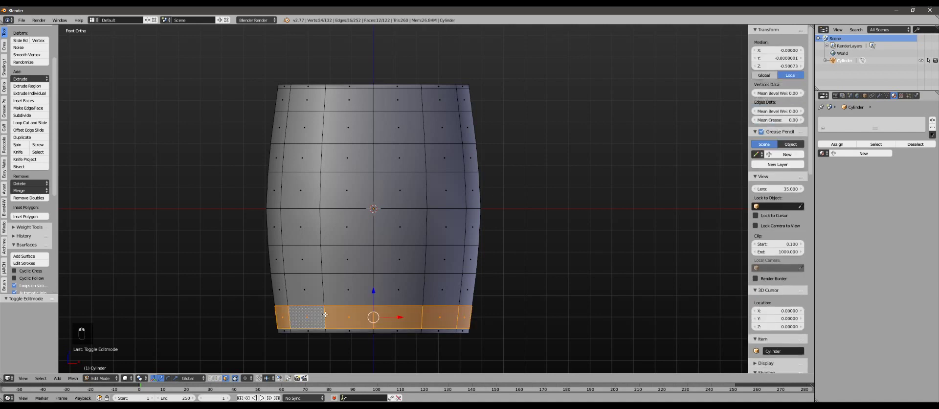
alt+shift+right_click(322, 256)
alt+shift+right_click(319, 162)
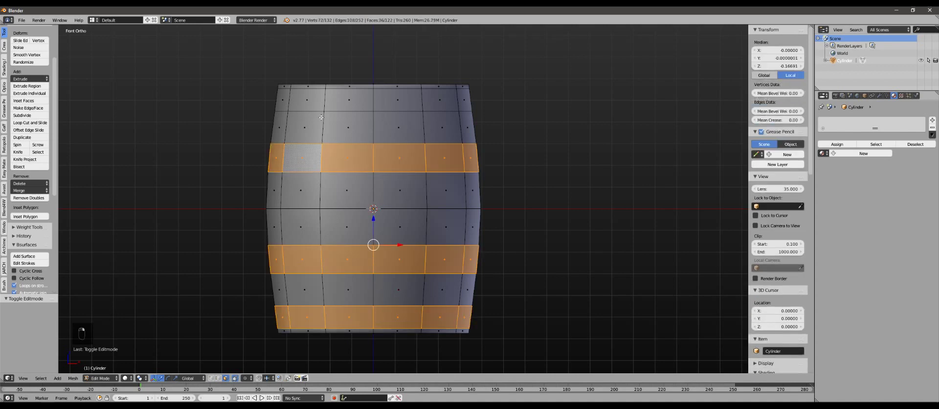
alt+shift+right_click(332, 101)
Extrude the four selected bands in place and push them outward with a Shrink/Fatten offset of about -0.008
scroll(424, 270, up, 1)
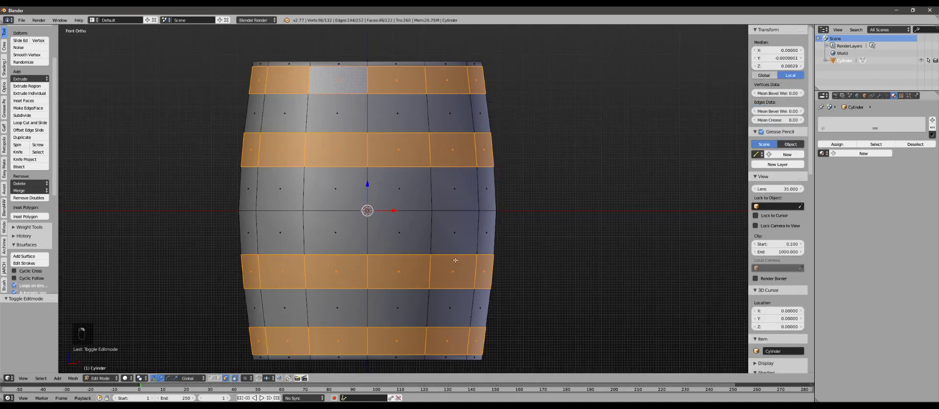
scroll(456, 260, up, 2)
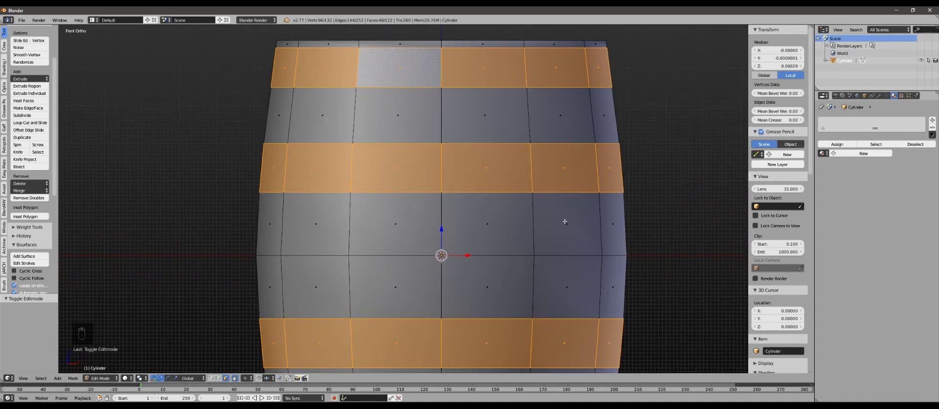
key(e)
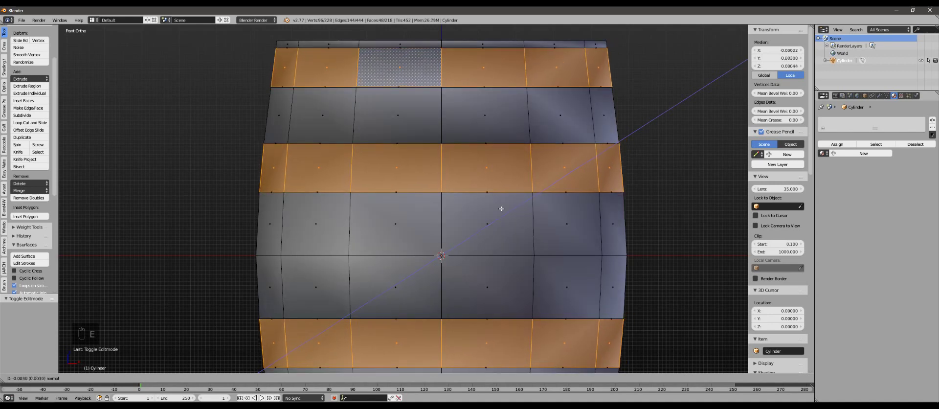
right_click(662, 104)
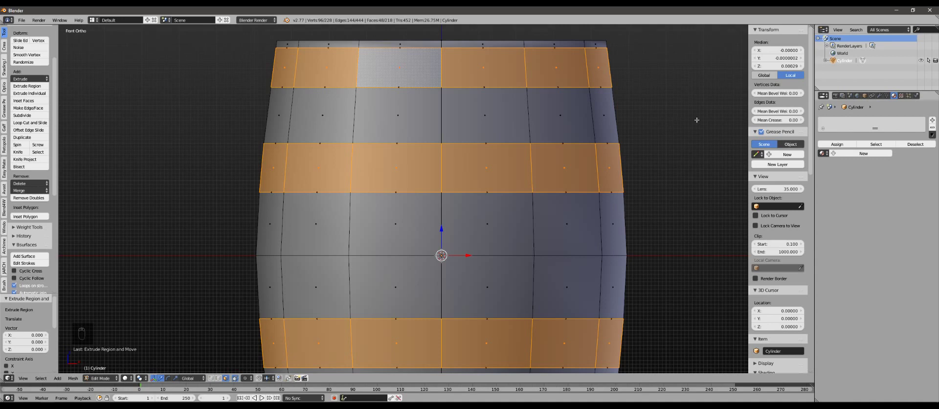
key(alt+s)
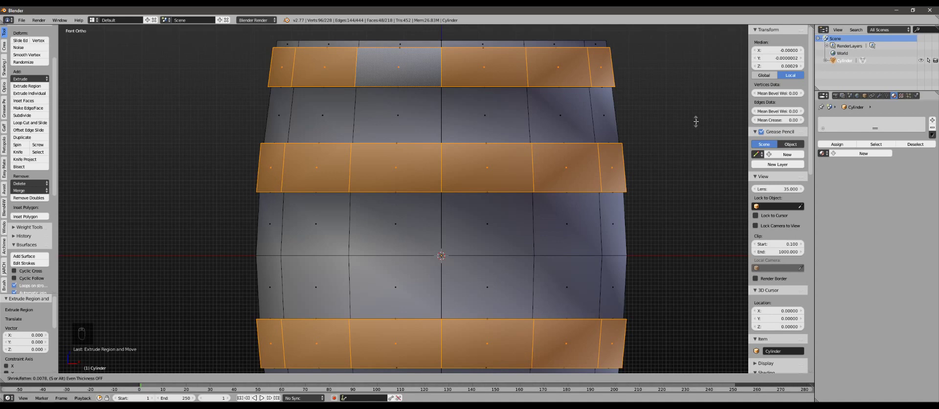
click(696, 121)
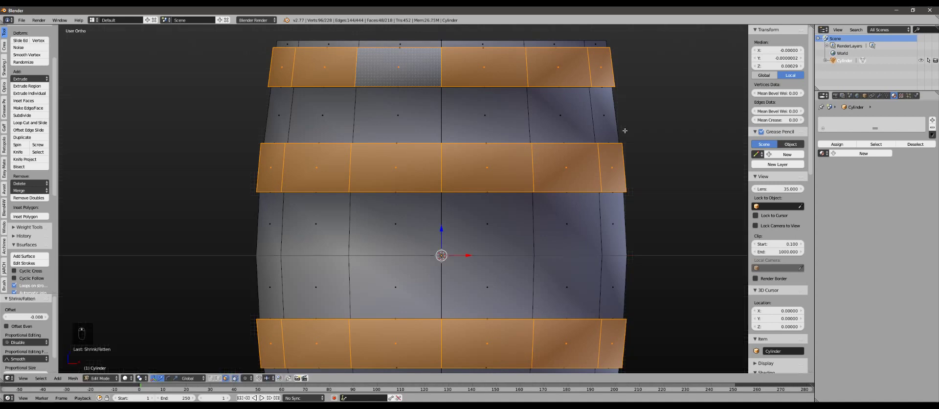
Deselect everything and examine the raised hoop bands and their shading from below and above
middle_drag(624, 130, 591, 140)
key(a)
middle_drag(503, 162, 367, 162)
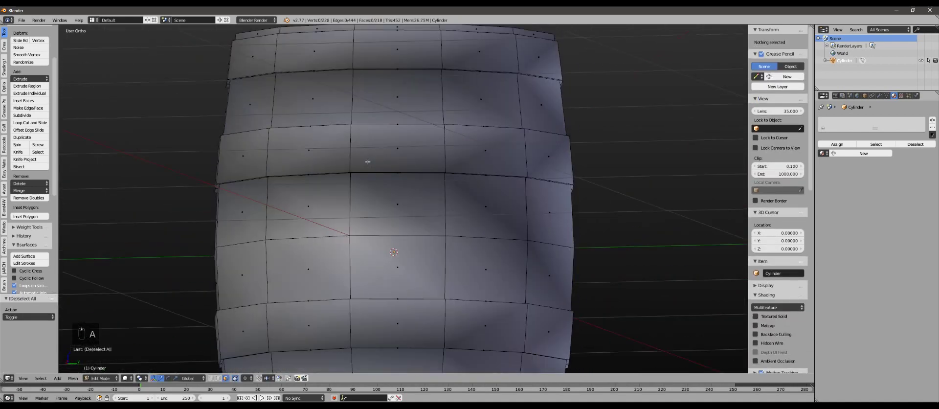
shift+middle_drag(349, 223, 404, 125)
scroll(347, 128, down, 3)
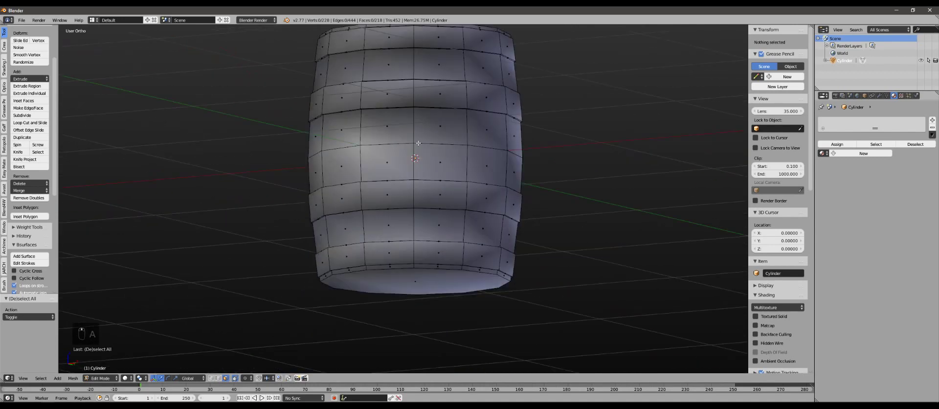
scroll(398, 152, up, 3)
middle_drag(376, 187, 394, 170)
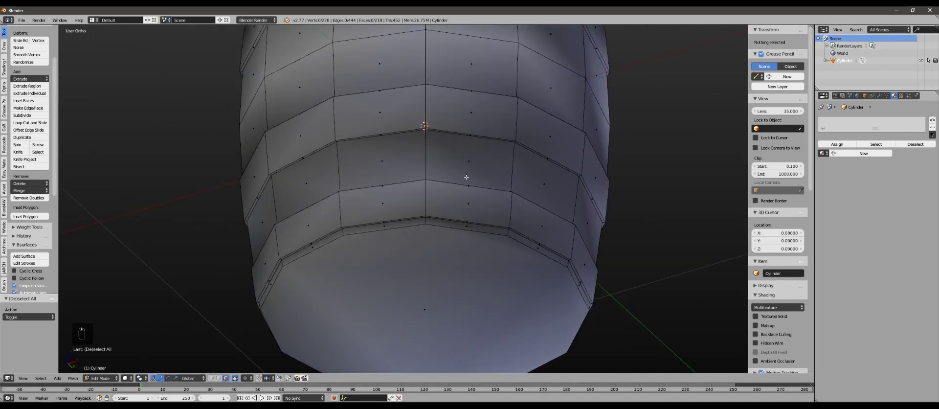
middle_drag(467, 177, 445, 207)
middle_drag(340, 128, 360, 230)
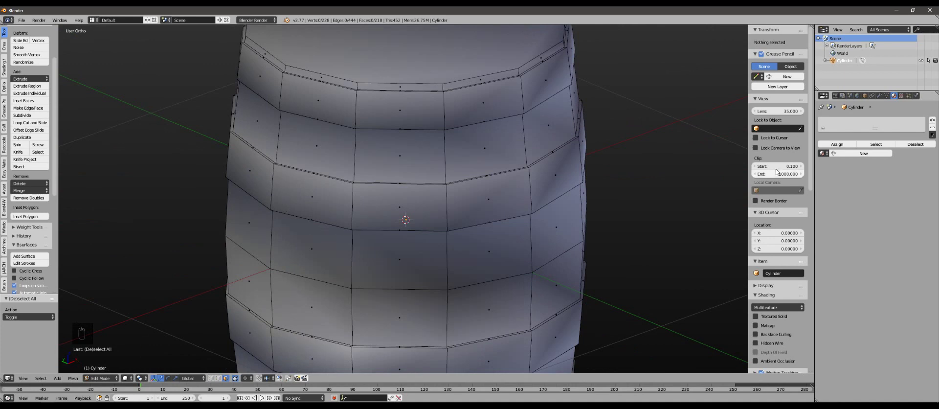
Add an Edge Split modifier to the barrel with Edge Angle turned off, leaving only sharp edges to split
click(879, 96)
click(851, 120)
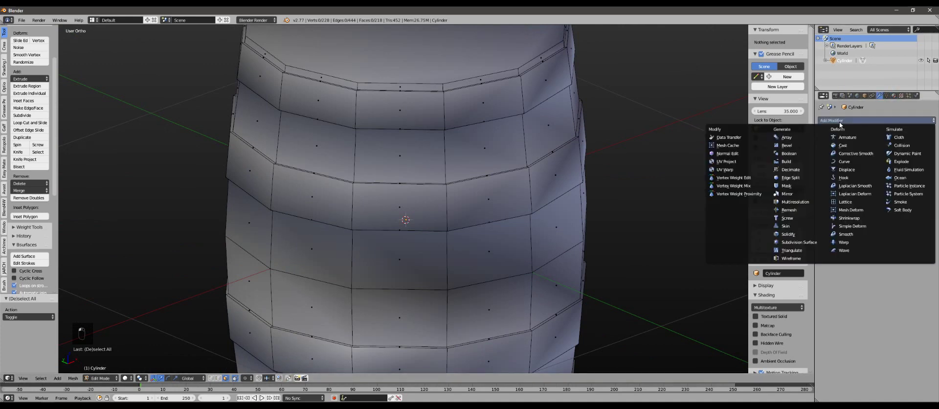
click(800, 177)
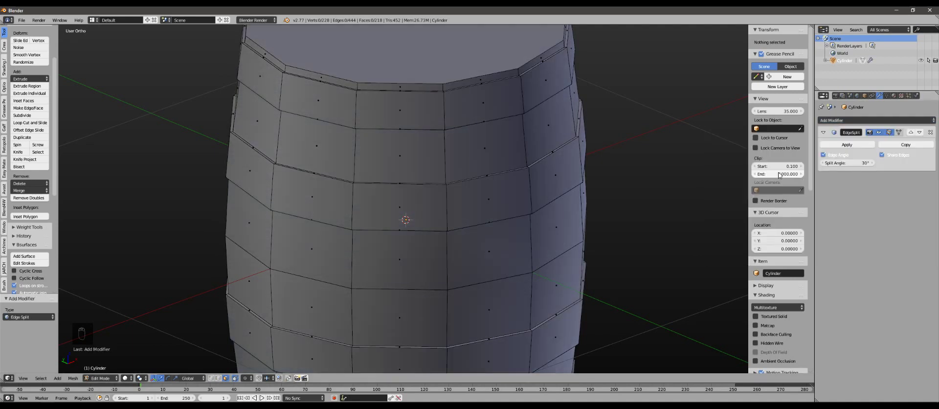
click(823, 155)
middle_drag(548, 191, 512, 186)
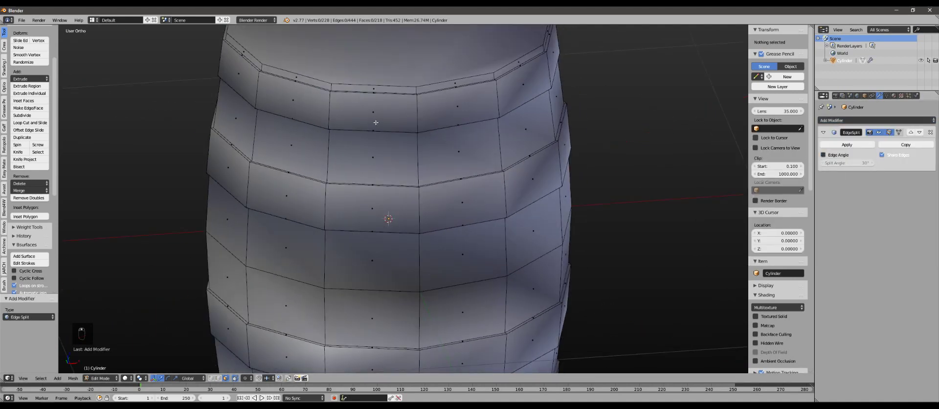
In edge selection mode with hidden edges selectable, select the paired edge loops along the top band's upper and lower borders
click(219, 378)
middle_drag(355, 156, 358, 325)
scroll(345, 148, up, 4)
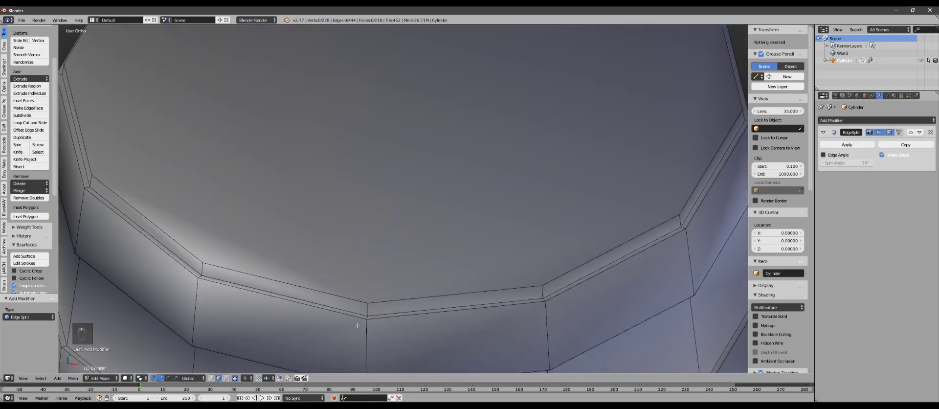
click(235, 379)
scroll(267, 267, down, 3)
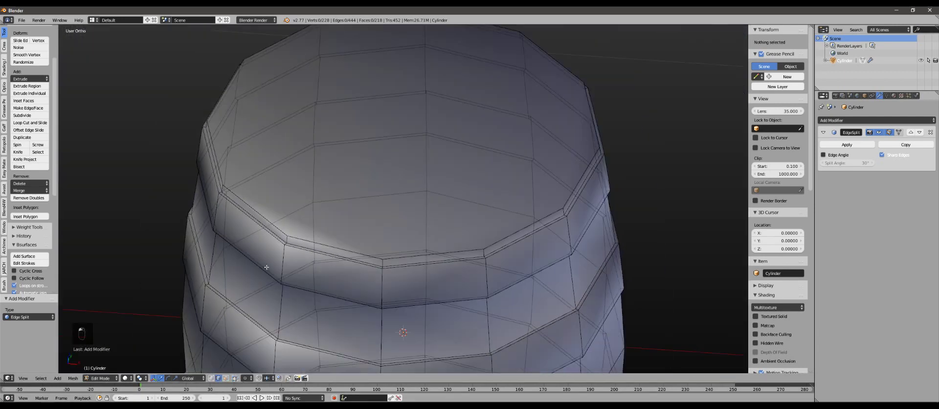
scroll(323, 315, up, 5)
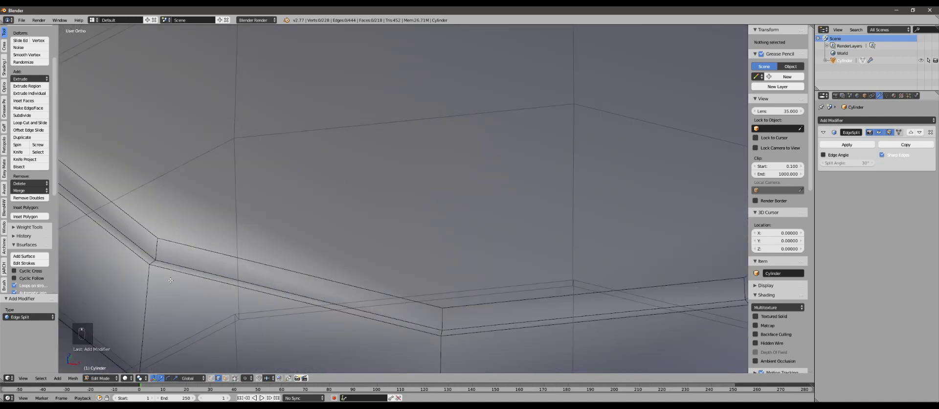
alt+right_click(174, 273)
alt+shift+right_click(180, 265)
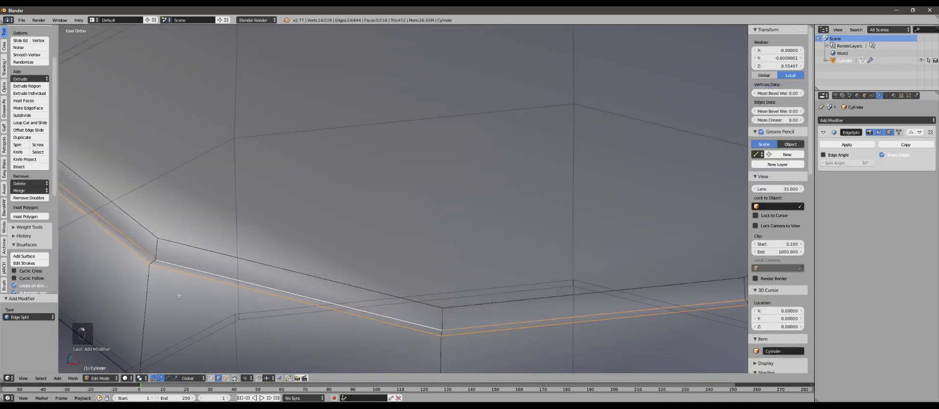
shift+middle_drag(182, 269, 241, 157)
alt+shift+right_click(247, 279)
alt+shift+right_click(248, 277)
shift+middle_drag(247, 278, 307, 93)
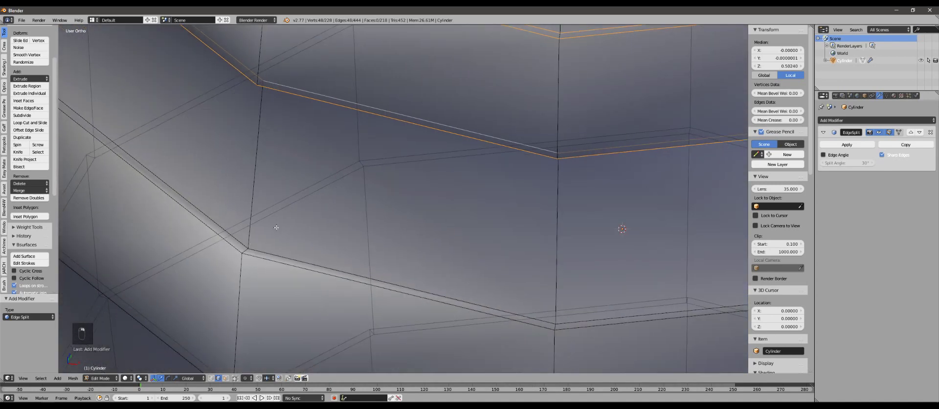
Add the second band's paired upper and lower border loops and the rim loop of the barrel's top cap to the selection
alt+shift+right_click(287, 266)
alt+shift+right_click(293, 259)
shift+middle_drag(333, 197, 333, 255)
alt+shift+right_click(303, 116)
scroll(359, 254, down, 3)
scroll(329, 262, up, 4)
shift+middle_drag(274, 362, 330, 205)
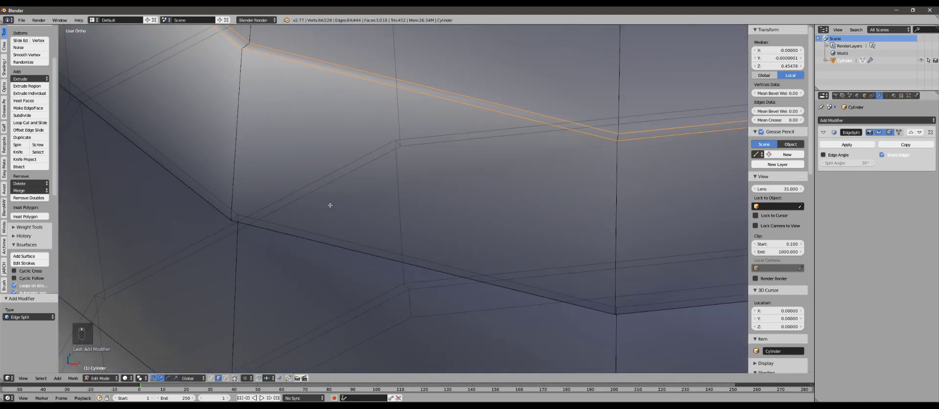
alt+shift+right_click(326, 255)
shift+middle_drag(326, 255, 311, 259)
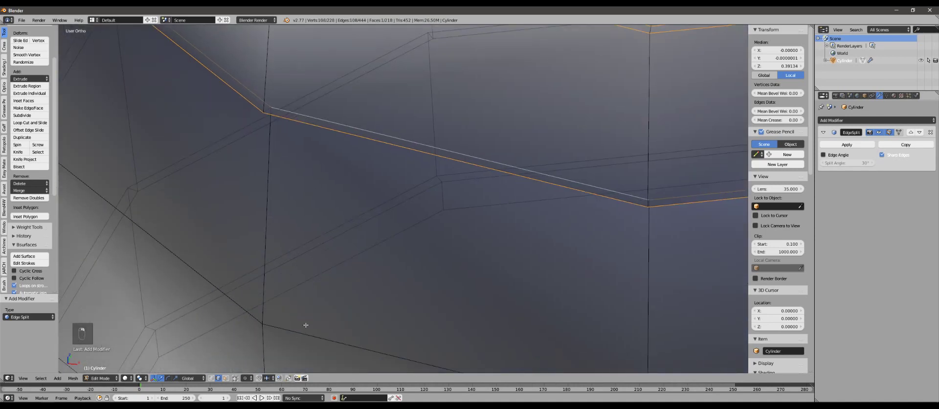
Add the paired edge loops along the third band's upper and lower borders to the selection
middle_drag(306, 325, 328, 204)
alt+shift+right_click(361, 306)
alt+shift+right_click(362, 294)
shift+middle_drag(362, 294, 382, 112)
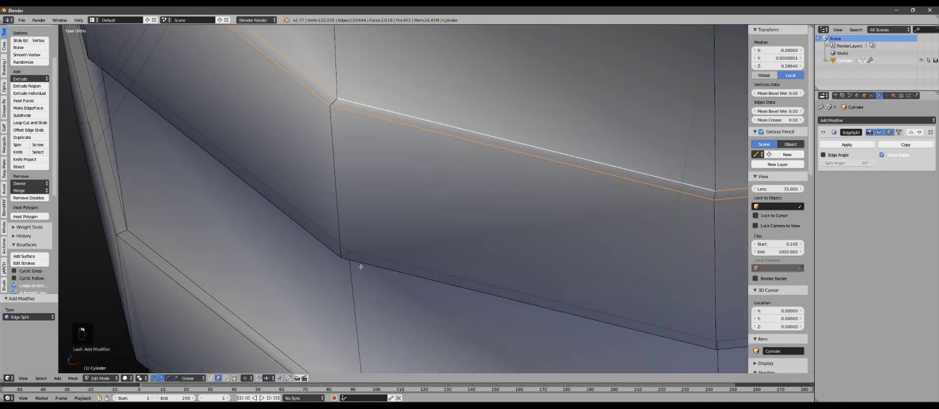
shift+middle_drag(359, 266, 352, 171)
alt+shift+right_click(397, 185)
alt+shift+right_click(397, 185)
shift+middle_drag(414, 210, 366, 245)
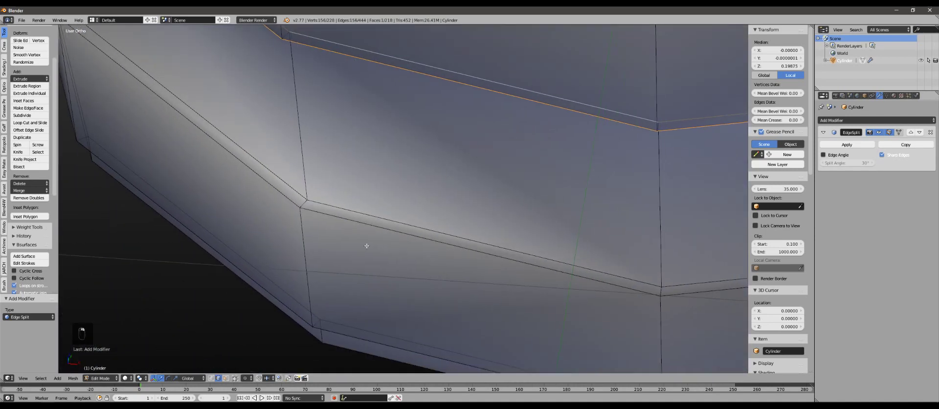
Add the bottom band's border loops and the bottom cap's rim loop to the selection, and mark all selected edges as sharp
alt+shift+right_click(342, 335)
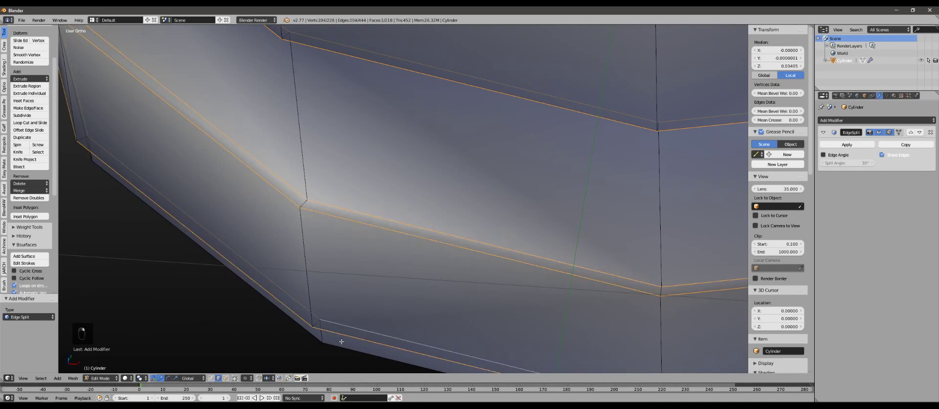
scroll(362, 307, down, 2)
scroll(361, 307, down, 8)
mouse_move(362, 293)
middle_down()
mouse_move(363, 267)
mouse_move(372, 289)
middle_up()
shift+middle_drag(382, 176, 335, 283)
middle_drag(335, 284, 334, 229)
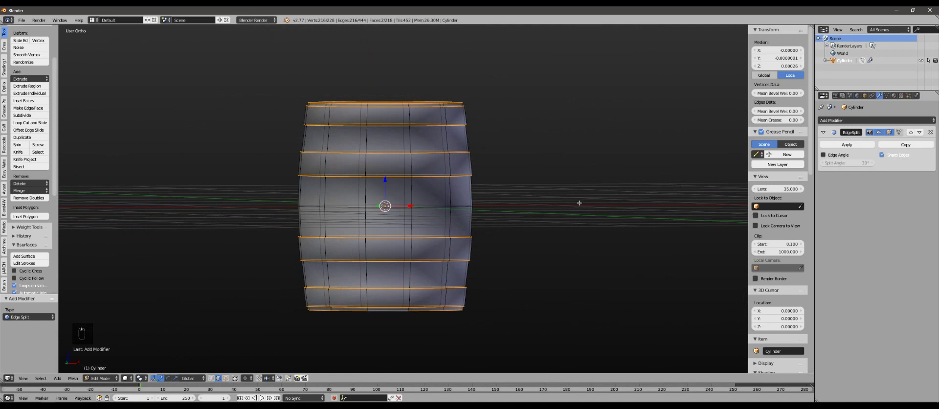
key(ctrl+e)
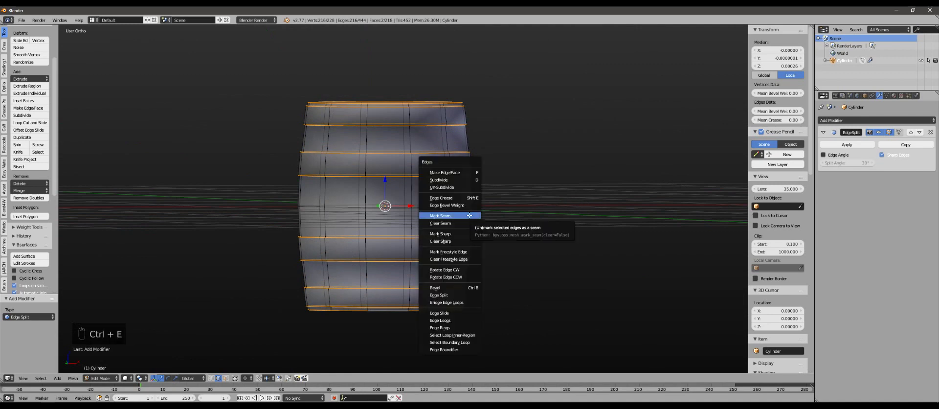
click(464, 233)
Examine the barrel's shading around the top cap and hoop bands in Object Mode, and return to Edit Mode
middle_drag(464, 234, 413, 209)
scroll(418, 238, up, 3)
key(Tab)
middle_drag(439, 154, 333, 267)
scroll(347, 147, up, 5)
scroll(341, 226, down, 3)
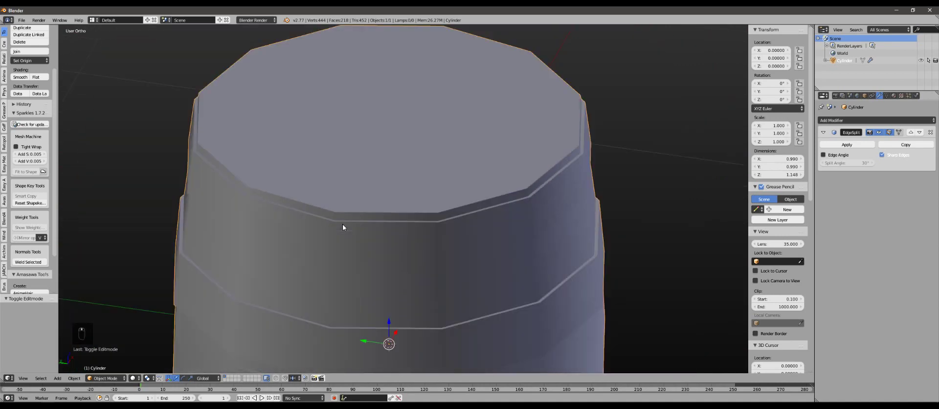
middle_drag(342, 225, 482, 193)
key(Tab)
In face selection mode, select the barrel's top and bottom cap faces together
scroll(319, 315, down, 3)
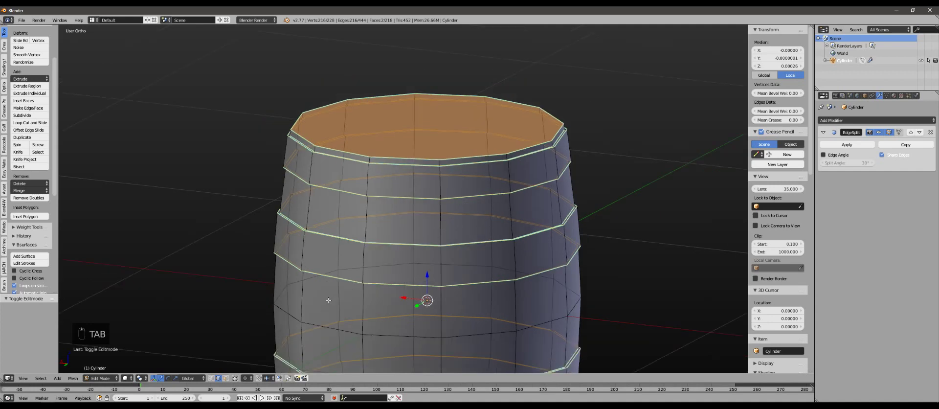
click(226, 378)
right_click(409, 147)
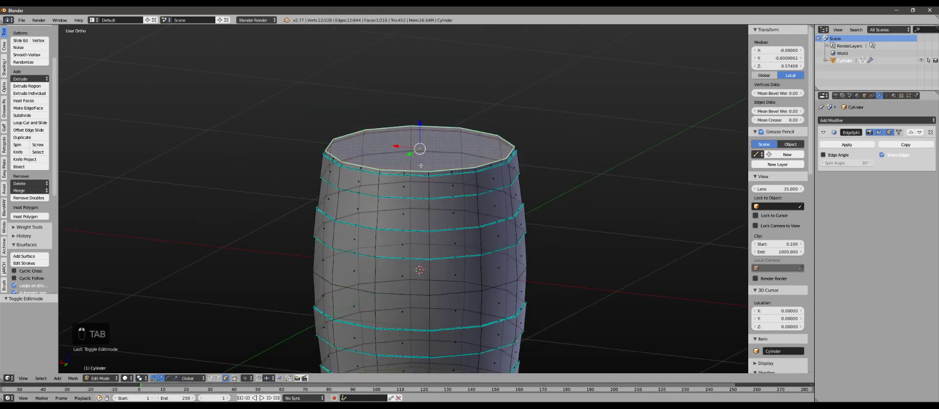
scroll(410, 148, down, 2)
middle_drag(411, 152, 404, 90)
shift+right_click(416, 309)
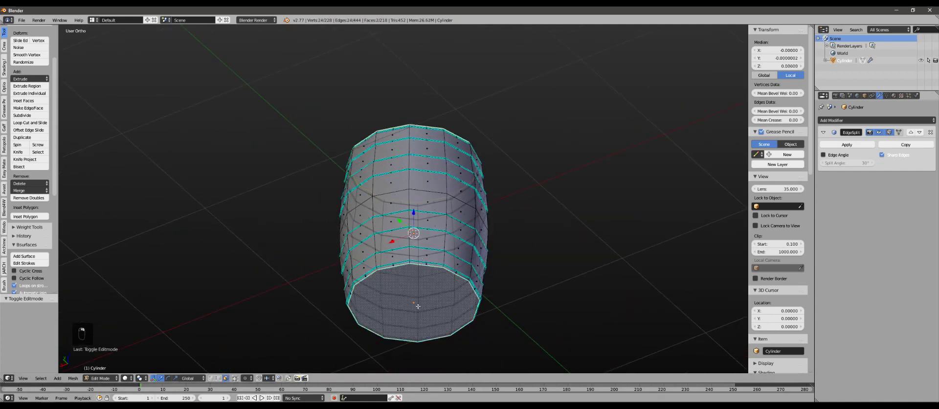
middle_drag(417, 309, 419, 353)
scroll(421, 220, up, 3)
middle_drag(421, 220, 415, 254)
shift+middle_drag(415, 253, 387, 183)
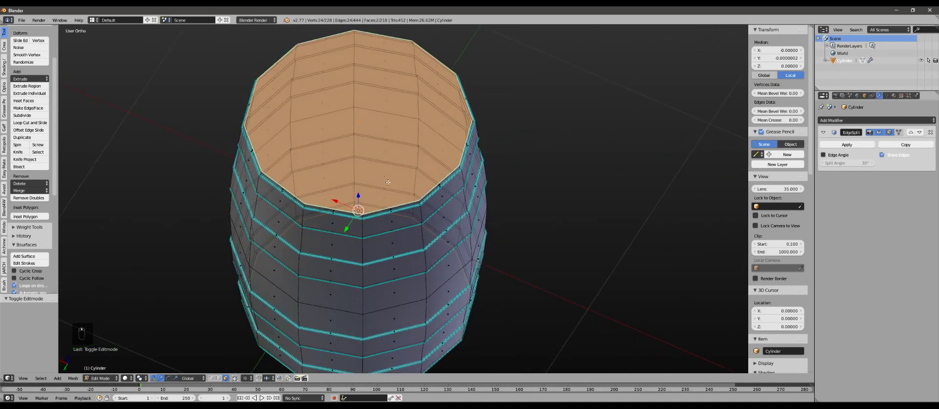
Inset both cap faces by a thickness of about 0.038 to form rims
key(i)
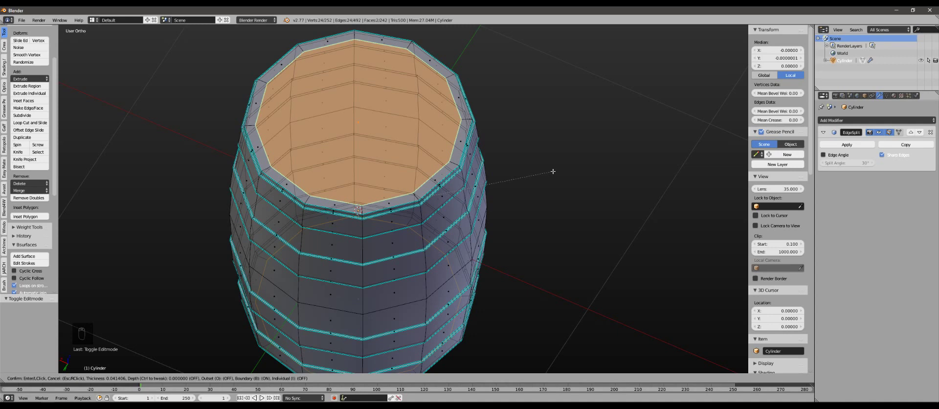
click(554, 170)
middle_drag(424, 221, 424, 198)
mouse_move(420, 211)
shift+middle_down()
mouse_move(383, 130)
mouse_move(422, 204)
shift+middle_up()
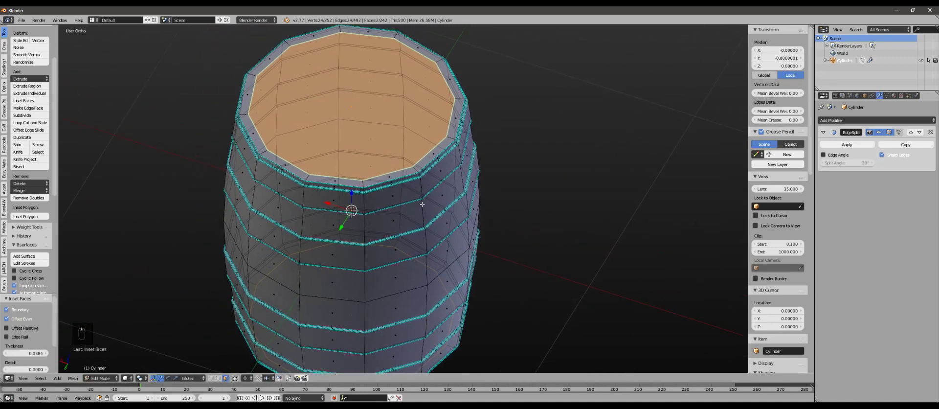
Extrude the inset cap faces in place and scale them along global Z to about 0.897, recessing both ends
key(e)
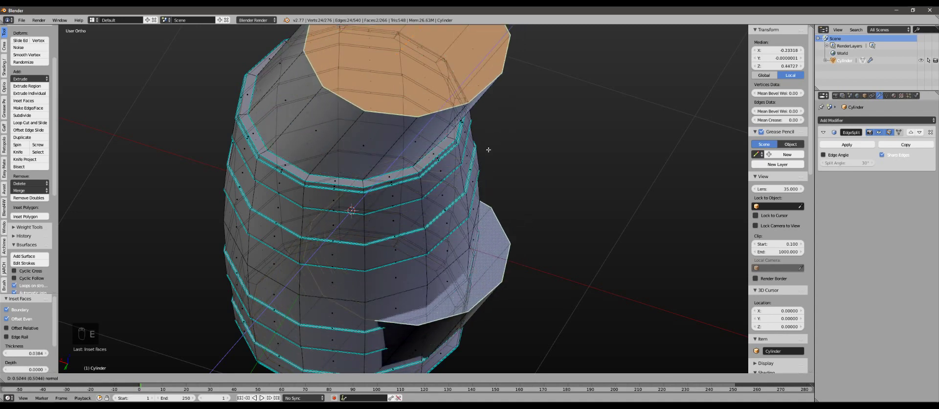
right_click(503, 164)
middle_drag(463, 243, 459, 226)
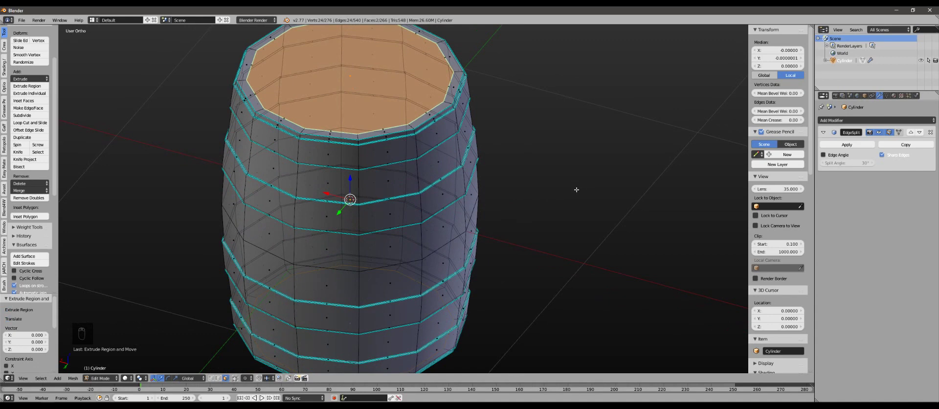
key(s)
key(z)
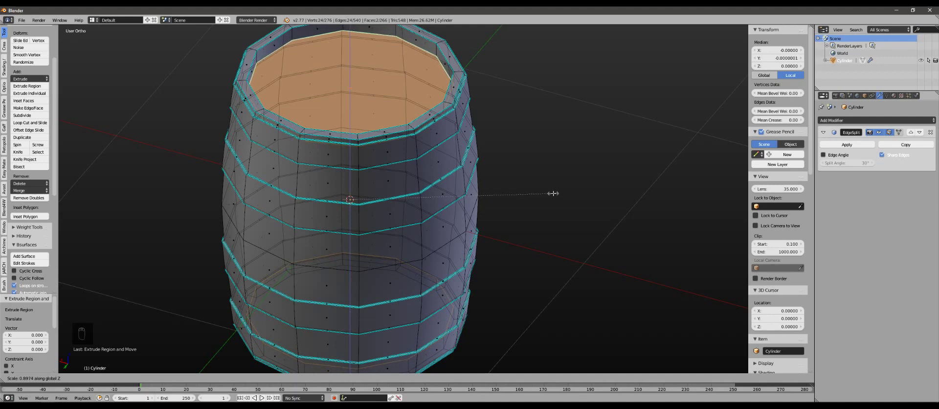
click(553, 193)
In front wireframe view, scale the recessed caps to about 1.021 in X and Y only, following the barrel's wall
middle_drag(430, 157, 428, 123)
shift+middle_drag(428, 123, 418, 226)
scroll(415, 223, up, 4)
shift+middle_drag(351, 213, 423, 212)
scroll(491, 207, down, 2)
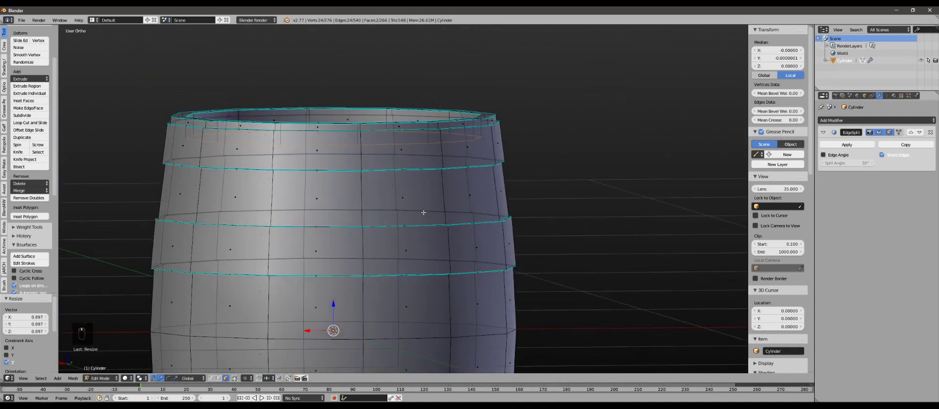
key(KP_1)
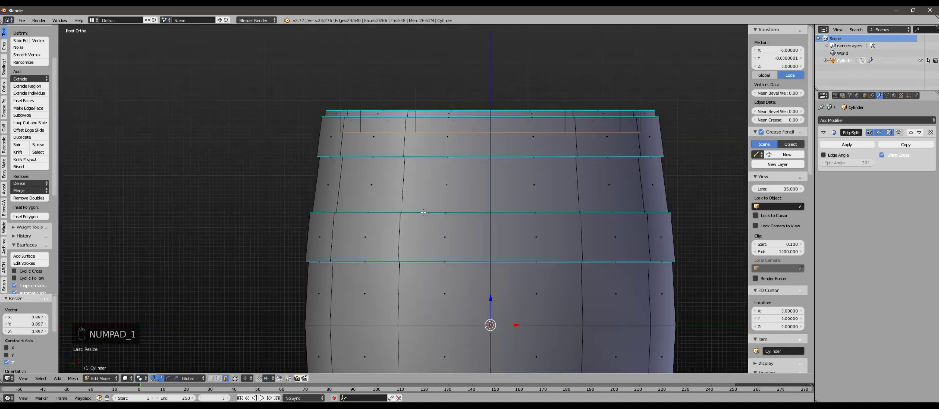
scroll(402, 151, up, 3)
shift+middle_drag(402, 151, 307, 139)
scroll(420, 159, down, 2)
shift+middle_drag(503, 173, 431, 144)
key(z)
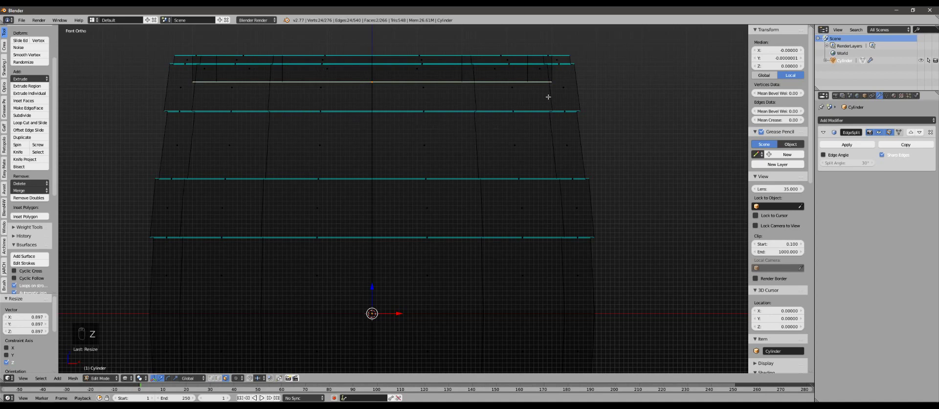
shift+middle_drag(497, 146, 473, 148)
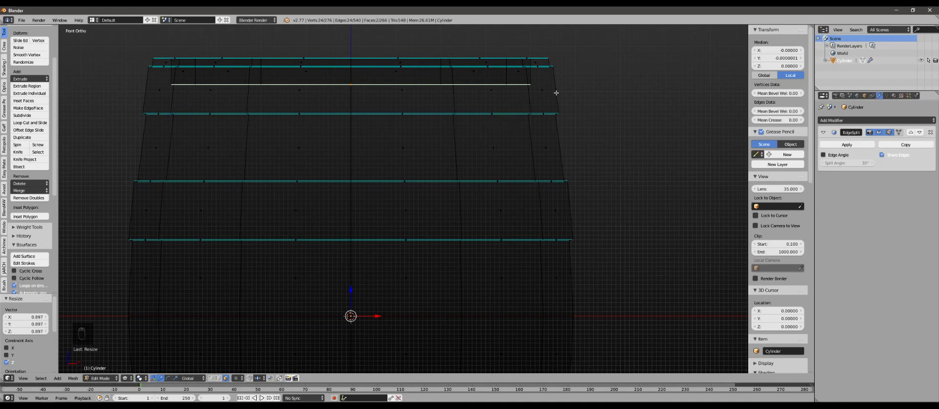
scroll(569, 94, up, 1)
shift+middle_drag(527, 69, 493, 137)
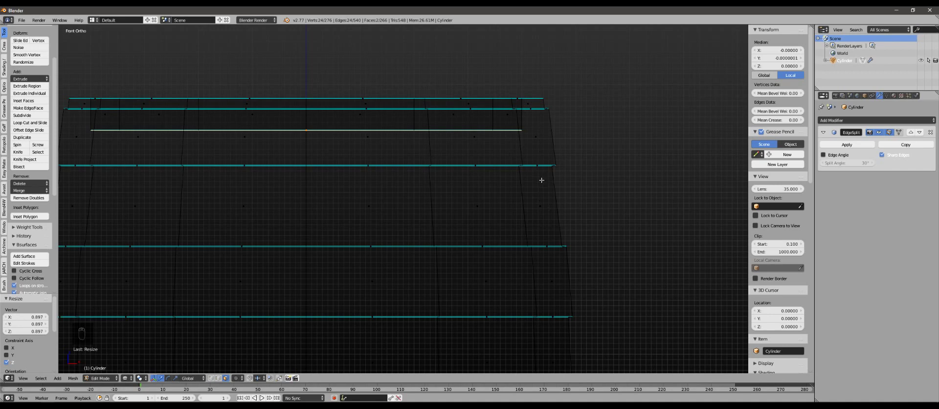
scroll(543, 195, up, 1)
scroll(529, 189, down, 2)
shift+middle_drag(539, 230, 536, 147)
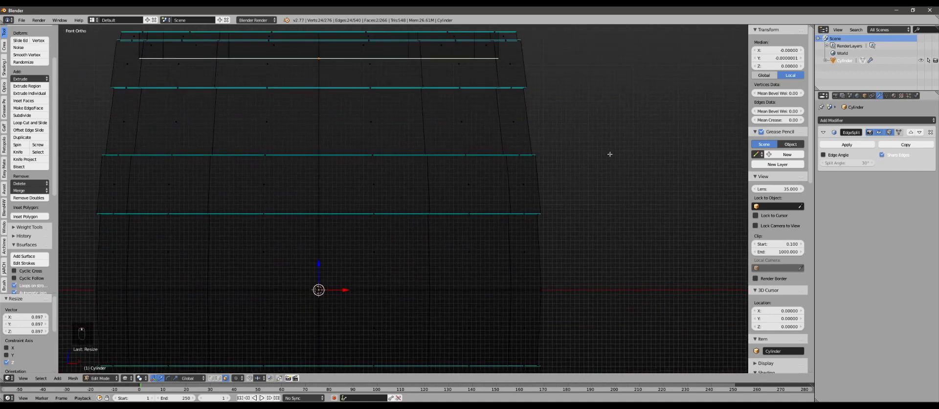
key(s)
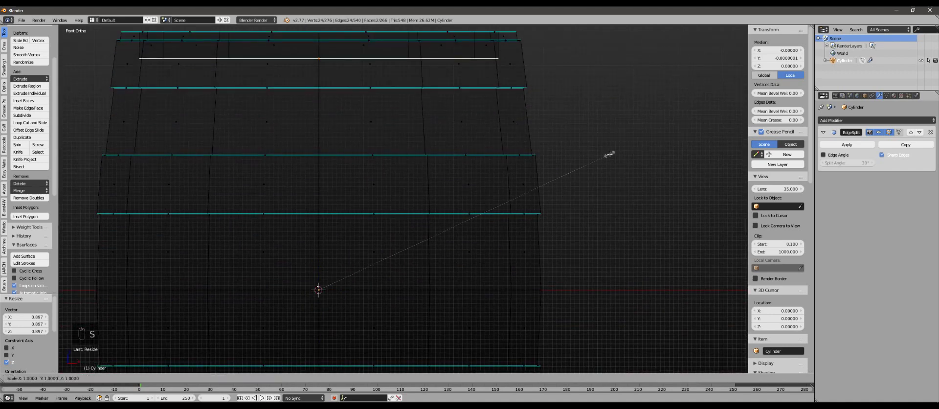
key(shift+z)
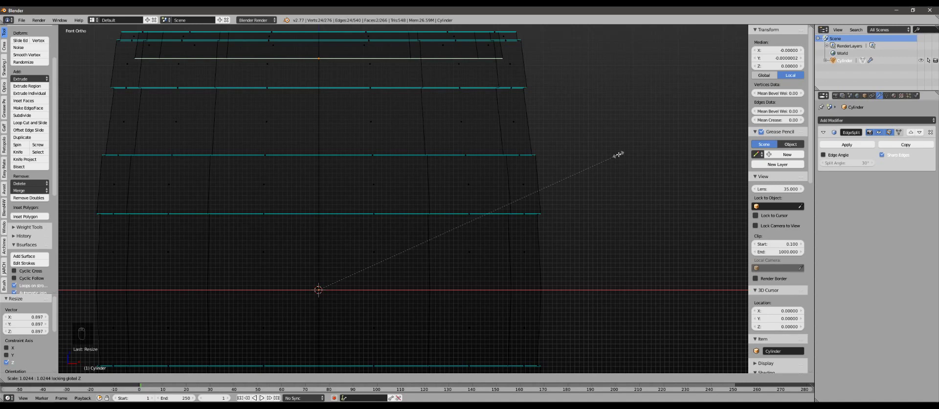
click(617, 154)
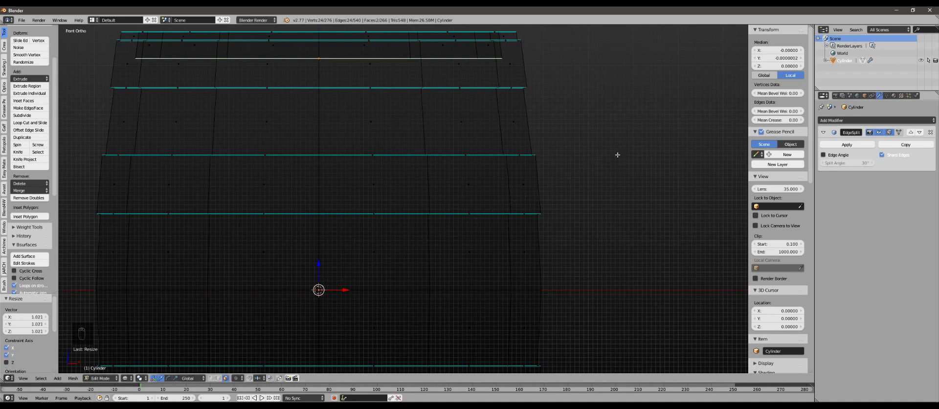
Deselect everything, return to solid shading and examine the recessed caps and rims at both ends of the barrel
key(a)
mouse_move(499, 134)
middle_down()
mouse_move(468, 182)
mouse_move(451, 116)
mouse_move(425, 193)
middle_up()
key(z)
scroll(318, 192, down, 2)
middle_drag(319, 192, 489, 178)
scroll(331, 165, down, 1)
scroll(489, 179, up, 1)
scroll(489, 180, up, 2)
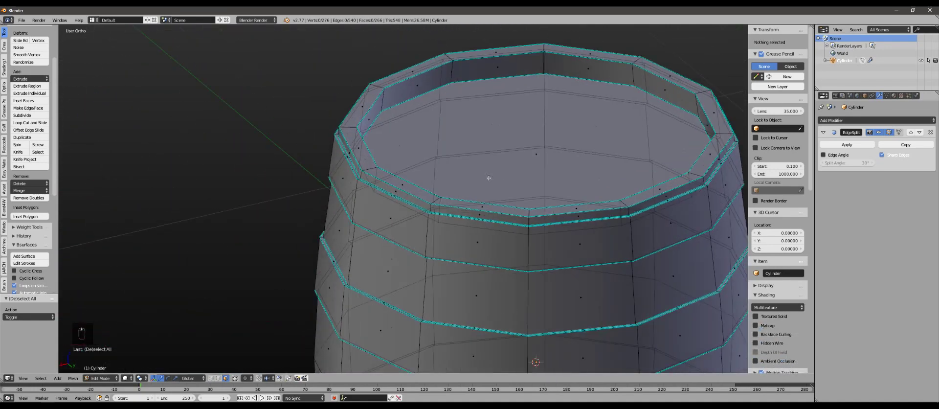
middle_drag(387, 172, 396, 121)
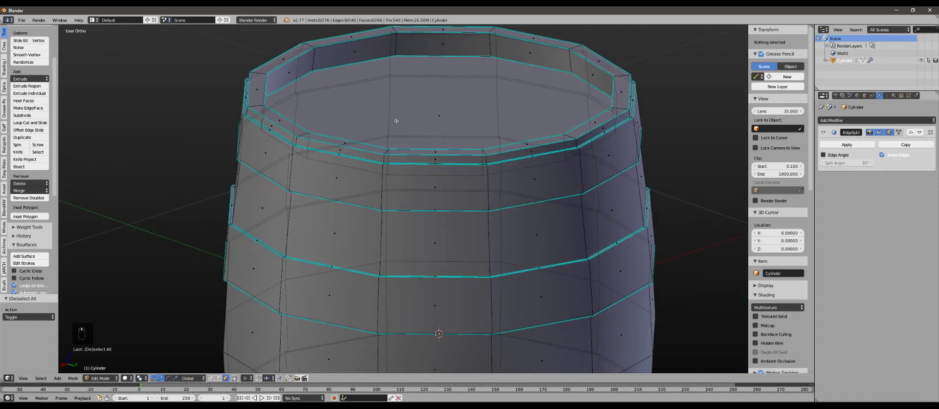
middle_drag(262, 127, 338, 169)
scroll(342, 195, down, 3)
shift+middle_drag(370, 313, 362, 246)
middle_drag(357, 266, 401, 133)
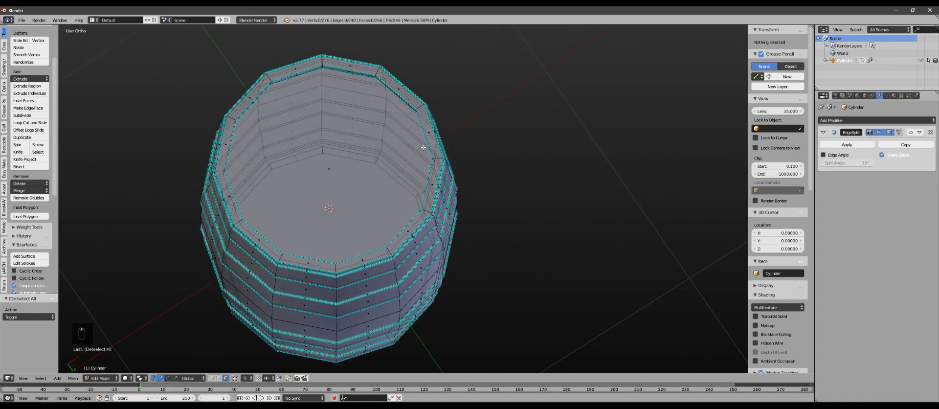
key(Tab)
key(Tab)
middle_drag(353, 166, 341, 147)
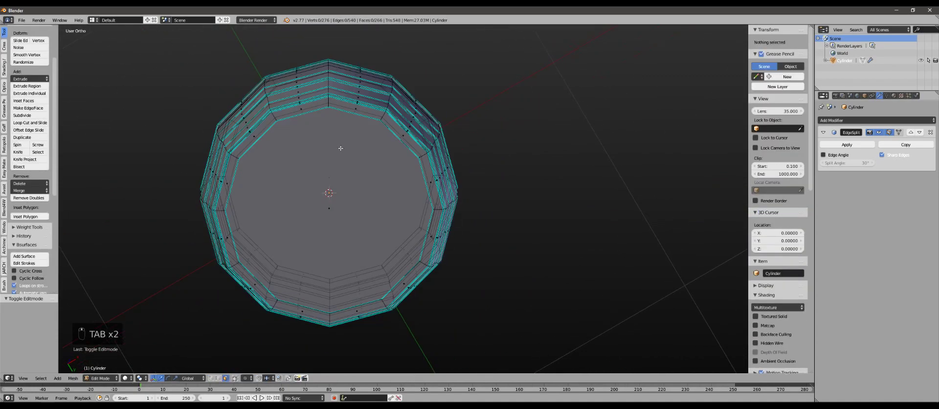
middle_drag(345, 205, 349, 174)
key(a)
key(a)
key(a)
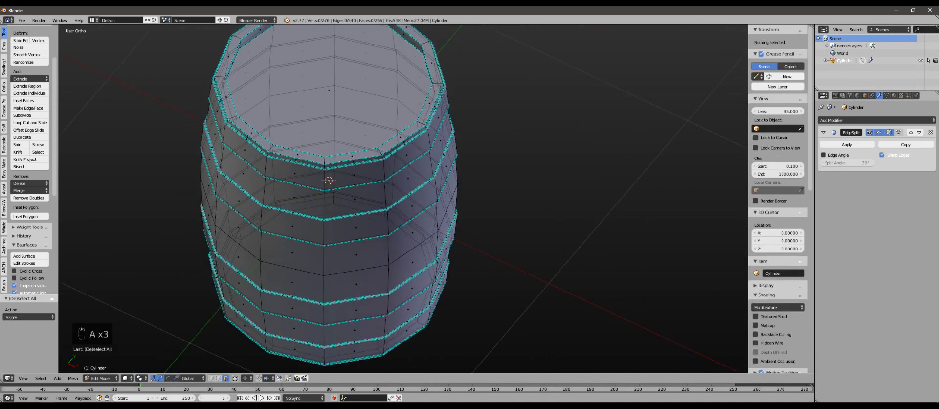
In edge selection mode, select one lengthwise edge loop running down the barrel and over its rims, and mark it as a seam
click(218, 378)
scroll(348, 254, down, 2)
key(KP_1)
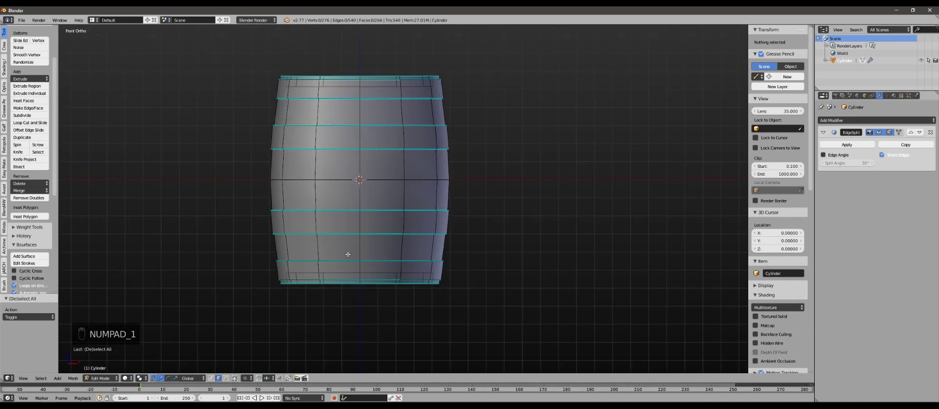
mouse_move(416, 209)
middle_down()
mouse_move(421, 215)
mouse_move(411, 212)
middle_up()
scroll(405, 182, up, 6)
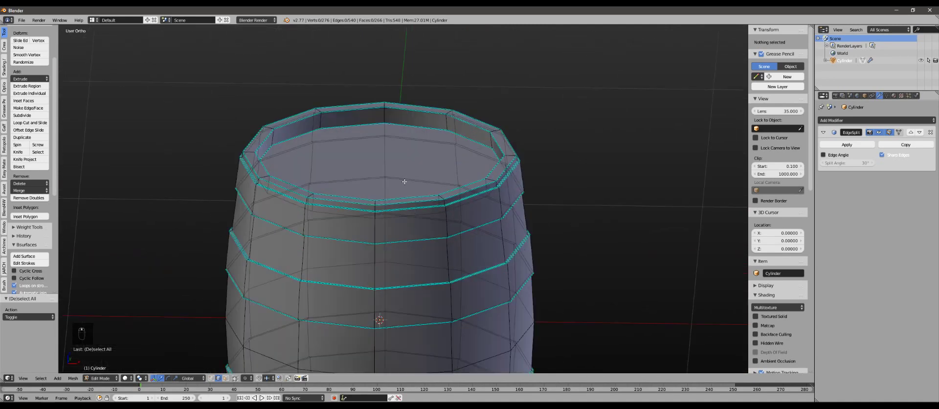
alt+right_click(367, 57)
middle_drag(441, 161, 396, 173)
scroll(425, 191, down, 4)
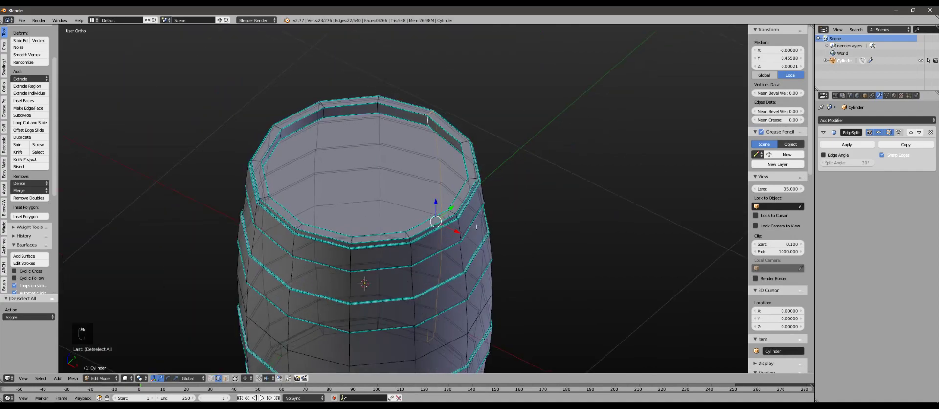
middle_drag(489, 220, 394, 221)
shift+middle_drag(394, 221, 416, 206)
scroll(381, 173, up, 4)
key(ctrl+e)
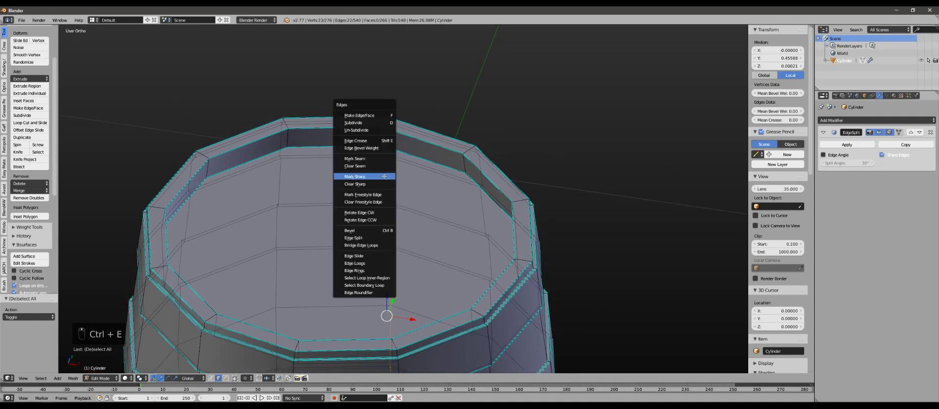
click(368, 157)
middle_drag(398, 193, 391, 234)
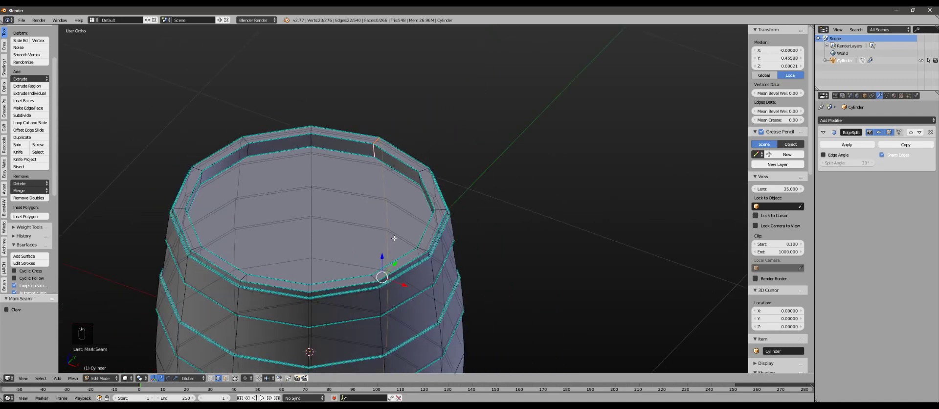
Select the edge loops bounding both recessed caps, mark them as seams, and deselect everything
mouse_move(380, 270)
middle_down()
mouse_move(358, 242)
mouse_move(367, 263)
middle_up()
alt+right_click(336, 145)
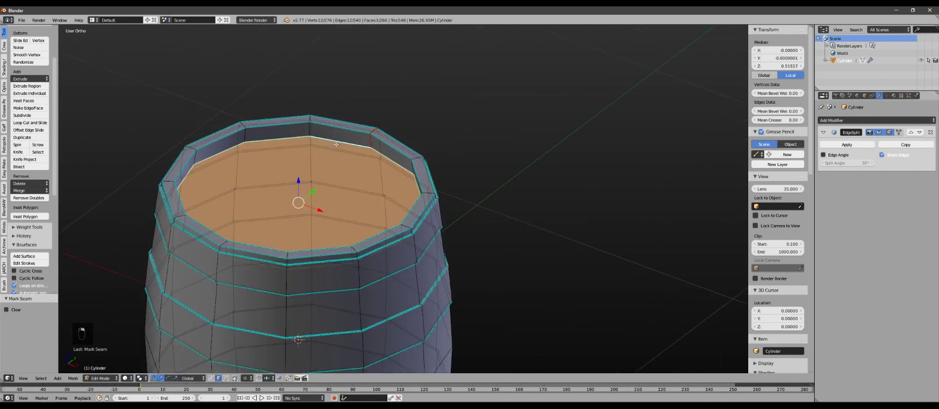
scroll(319, 195, down, 4)
middle_drag(338, 291, 394, 121)
scroll(345, 171, up, 2)
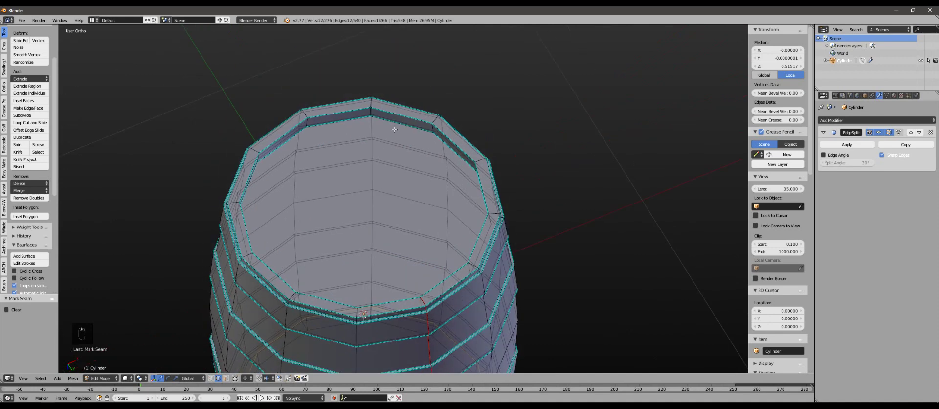
alt+shift+right_click(394, 122)
key(ctrl+e)
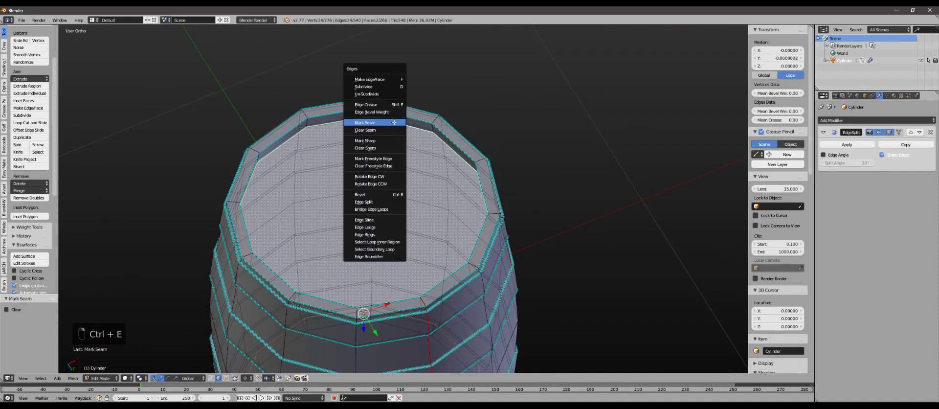
click(394, 122)
middle_drag(390, 178, 433, 153)
key(a)
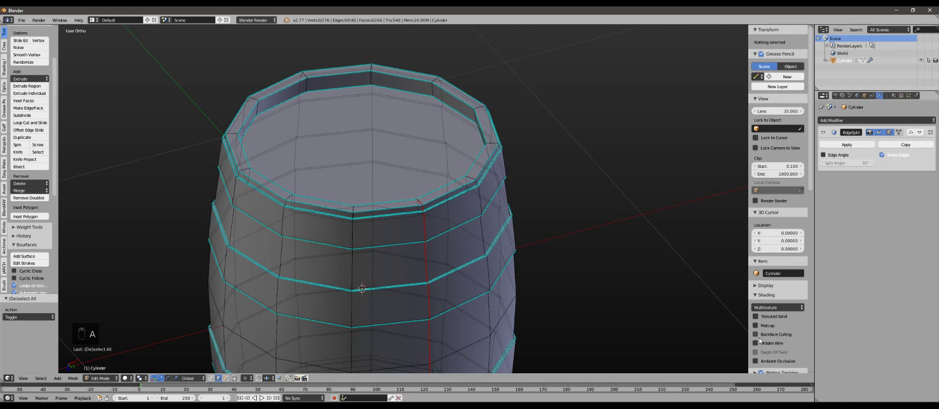
Temporarily hide the sharp-edge overlay to examine the marked seams on the barrel, and show it again
scroll(759, 338, down, 5)
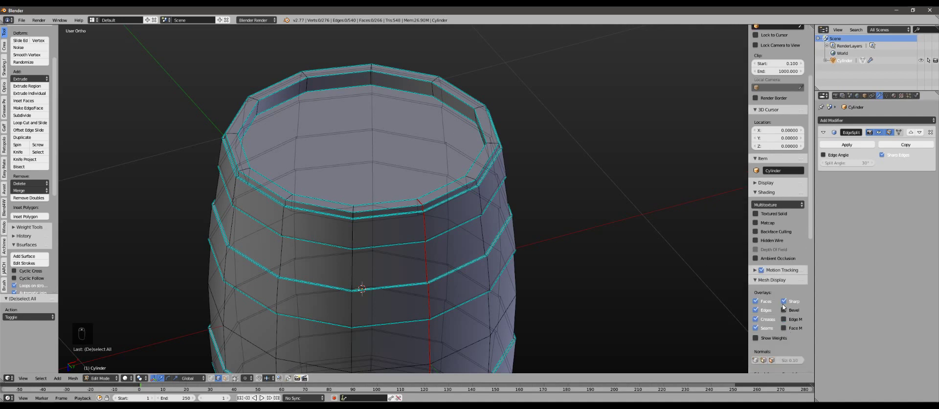
click(783, 301)
middle_drag(343, 64, 360, 111)
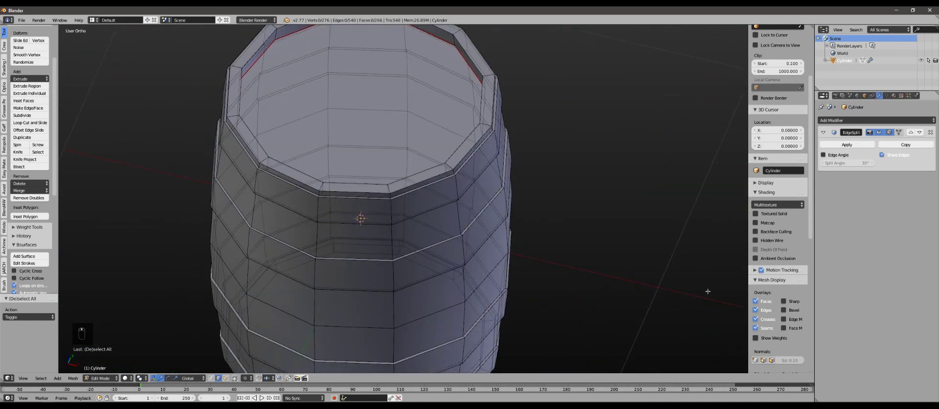
click(784, 302)
key(KP_1)
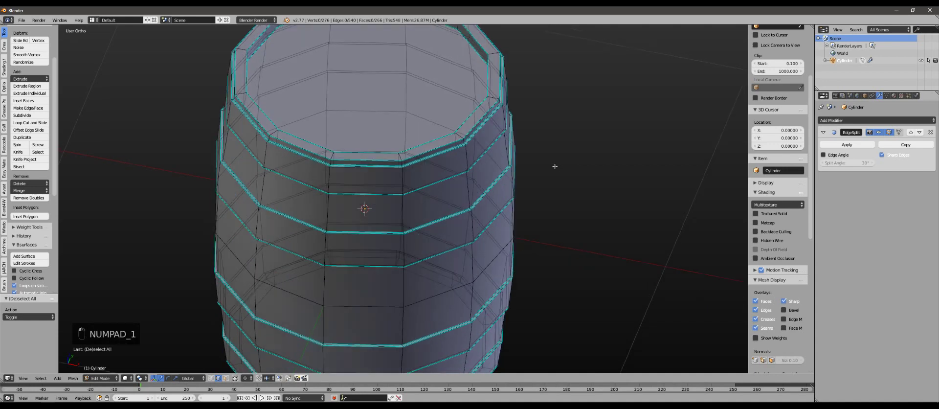
In vertex selection mode, select three evenly spaced vertices around the recessed top cap and connect them with a vertex path
click(212, 378)
mouse_move(348, 213)
middle_down()
mouse_move(362, 184)
mouse_move(359, 208)
middle_up()
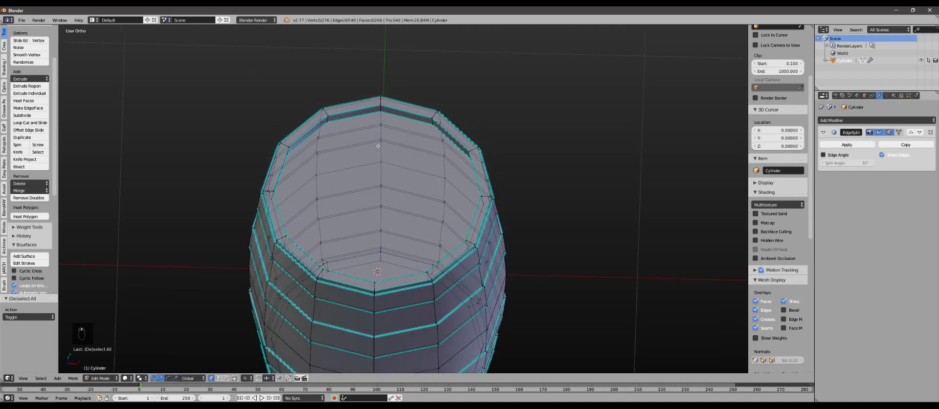
middle_drag(378, 146, 374, 127)
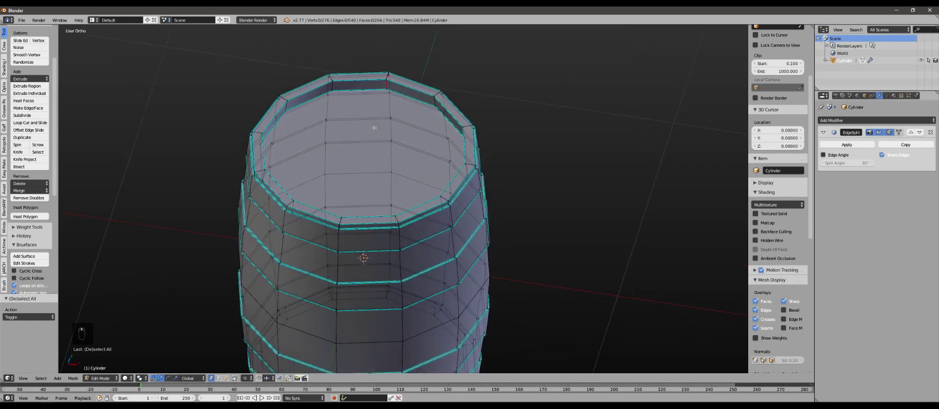
right_click(387, 89)
middle_drag(329, 197, 358, 169)
scroll(358, 169, up, 3)
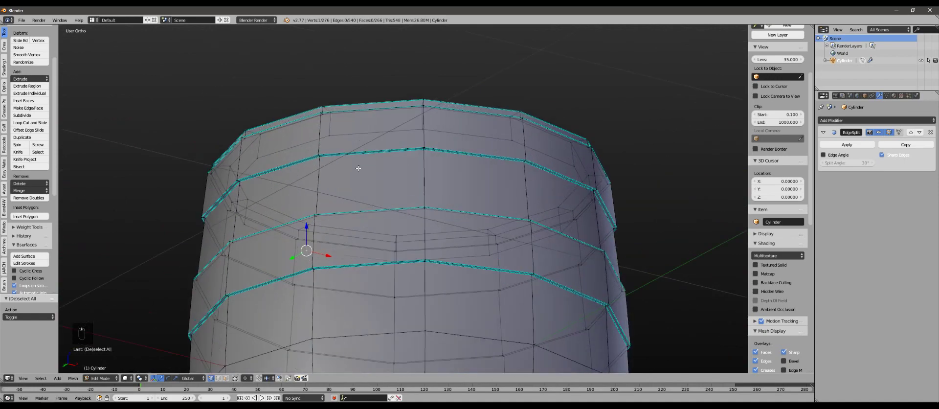
shift+right_click(335, 139)
middle_drag(337, 141, 391, 245)
shift+middle_drag(449, 289, 342, 111)
shift+right_click(342, 111)
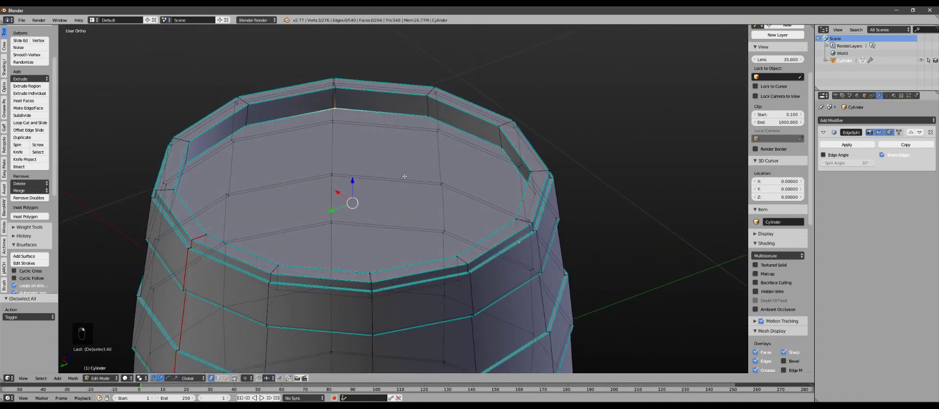
scroll(404, 176, down, 4)
middle_drag(416, 181, 303, 224)
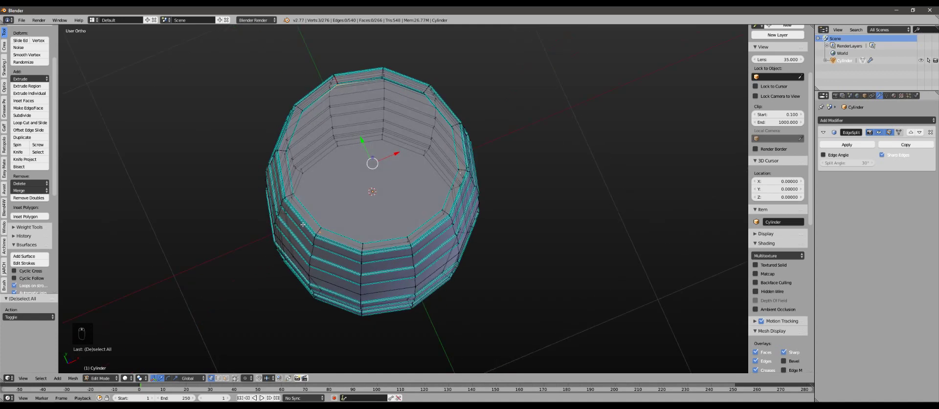
key(KP_7)
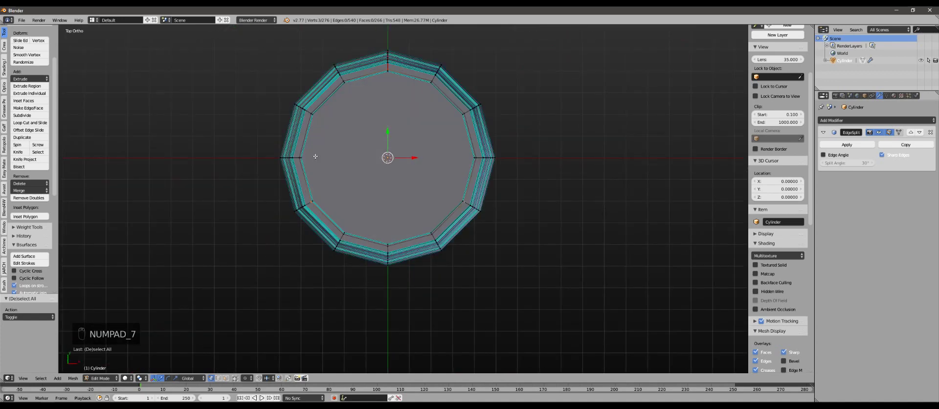
key(j)
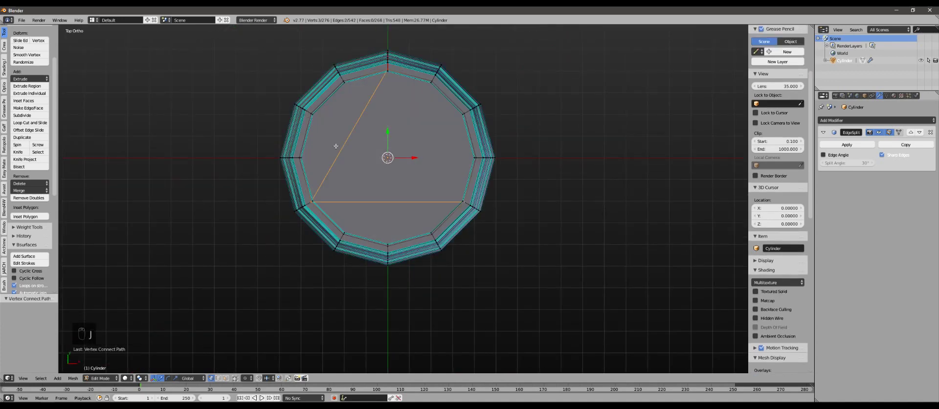
Close the triangle on the top cap by connecting its two open corner vertices
middle_drag(336, 147, 373, 83)
scroll(373, 83, up, 2)
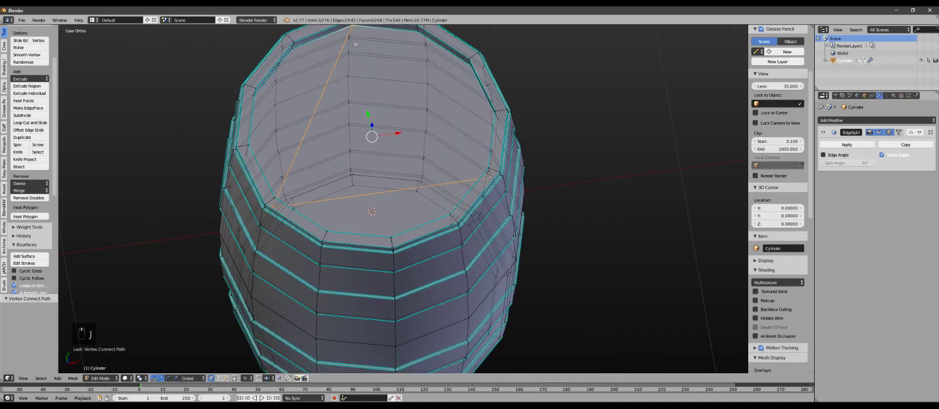
scroll(281, 64, up, 3)
right_click(282, 64)
middle_drag(319, 158, 433, 139)
shift+right_click(530, 136)
key(ctrl+z)
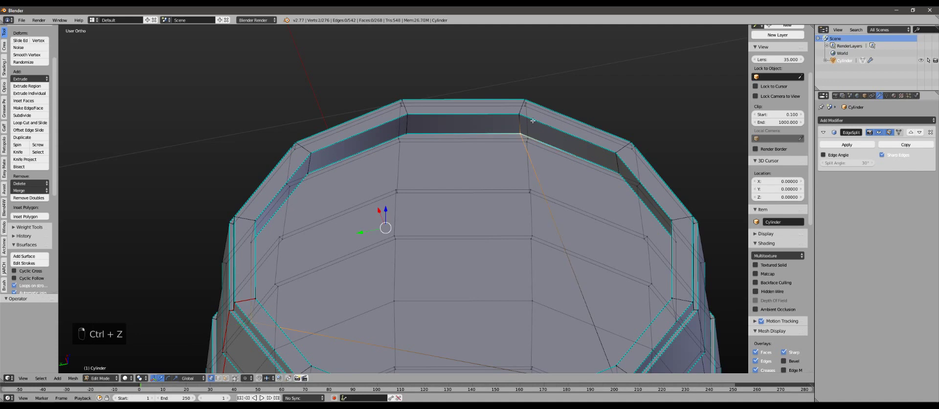
key(j)
Select alternate vertices around the top cap and connect them with a path, forming hexagon sides outside the triangle
middle_drag(533, 121, 450, 158)
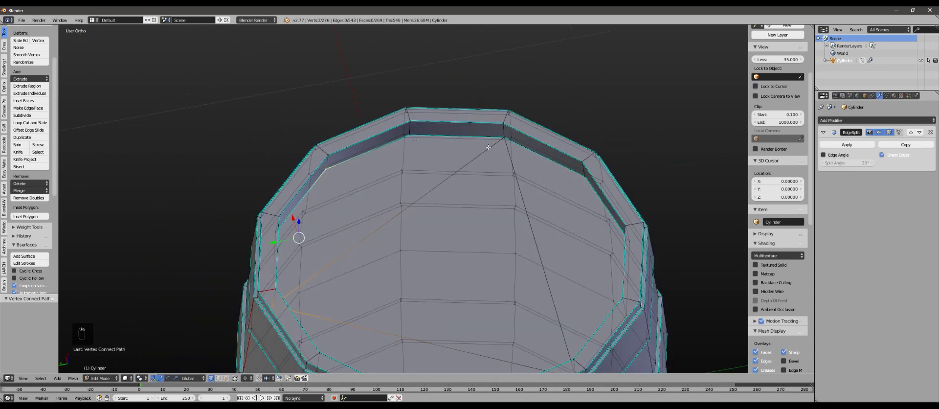
shift+right_click(502, 140)
middle_drag(495, 142, 510, 170)
middle_drag(414, 139, 559, 174)
shift+right_click(462, 150)
shift+right_click(536, 145)
key(j)
Connect the two remaining pairs of alternate vertices on the top cap to complete the hexagon around the triangle
right_click(317, 113)
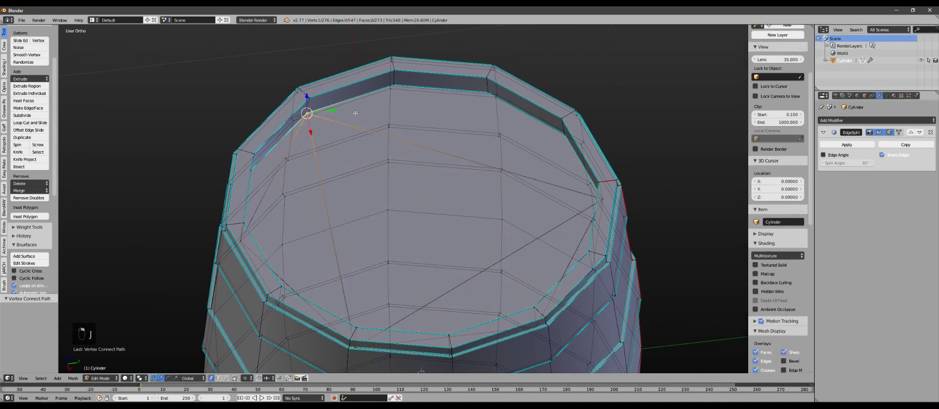
shift+right_click(483, 99)
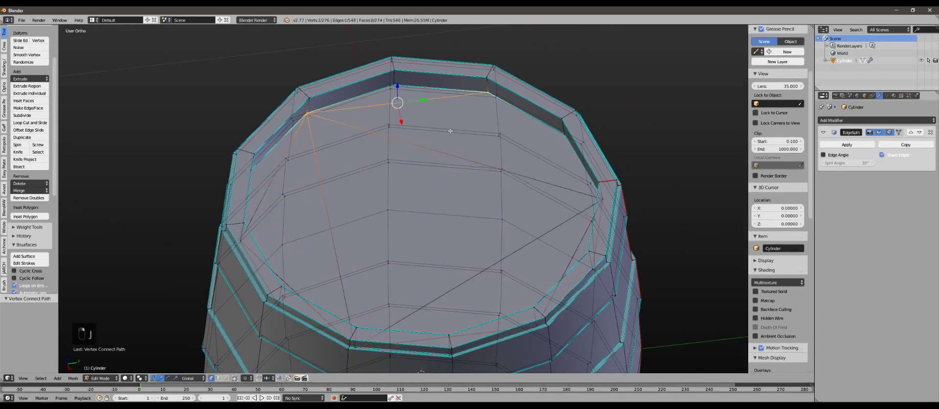
middle_drag(455, 132, 331, 93)
right_click(300, 90)
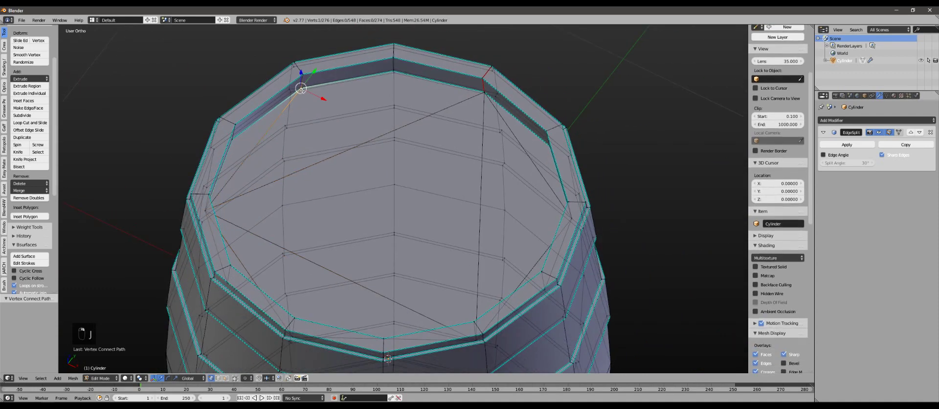
shift+right_click(483, 91)
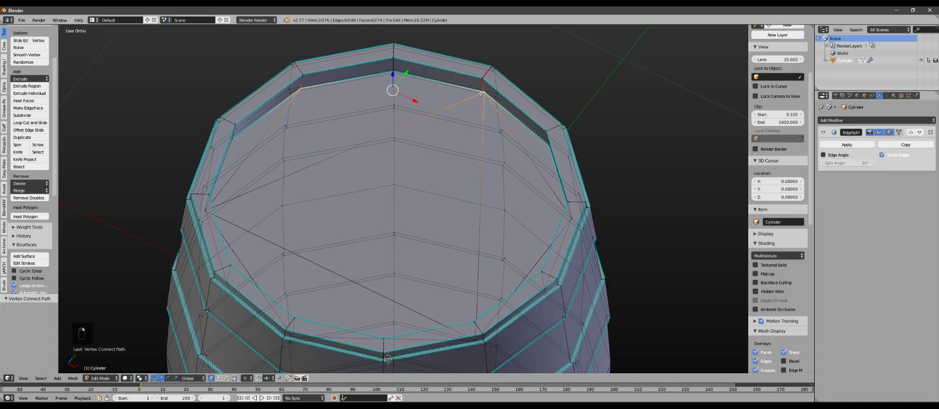
key(j)
Deselect everything and examine the top cap's connecting edges in top view and at an angle, and the barrel's bottom cap
scroll(480, 100, down, 4)
middle_drag(476, 191, 370, 194)
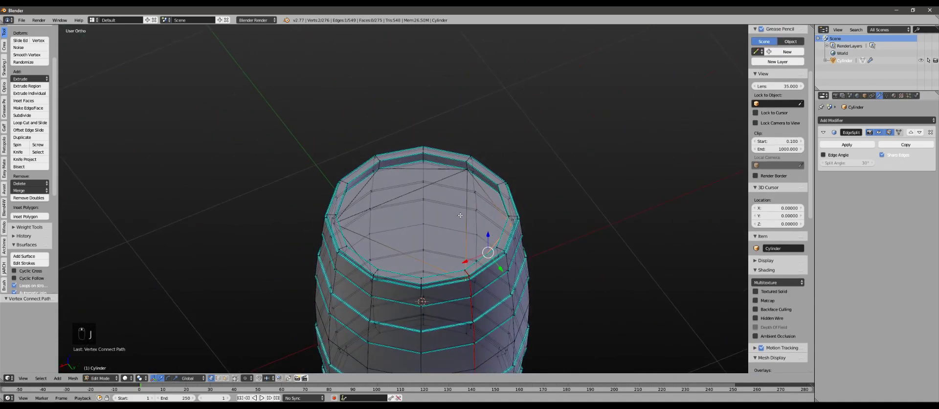
key(KP_1)
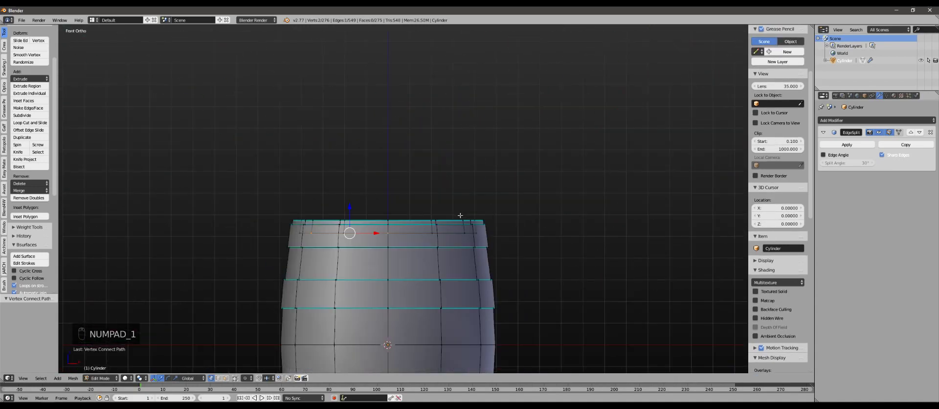
key(KP_7)
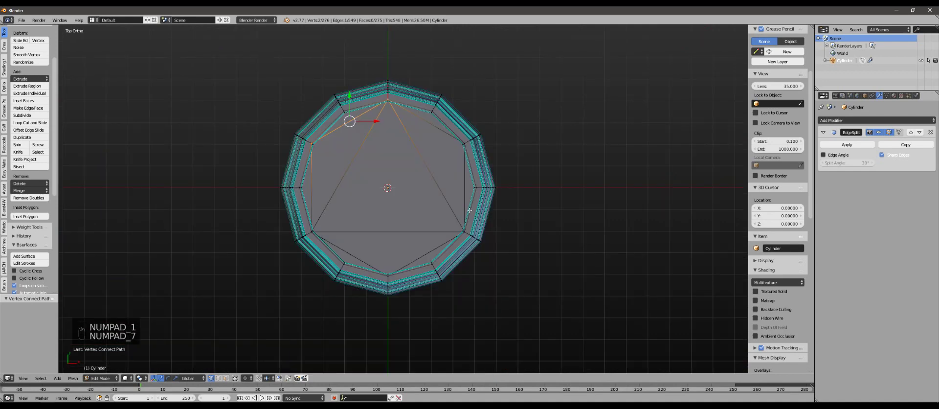
scroll(470, 210, up, 2)
key(a)
key(a)
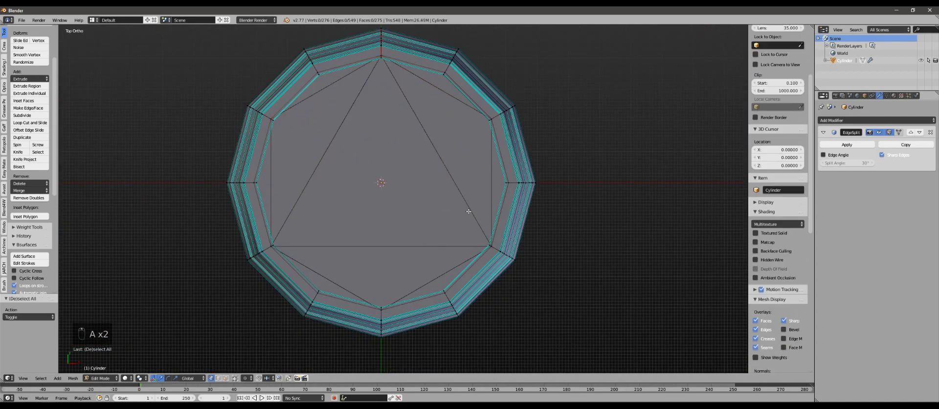
drag(343, 203, 321, 250)
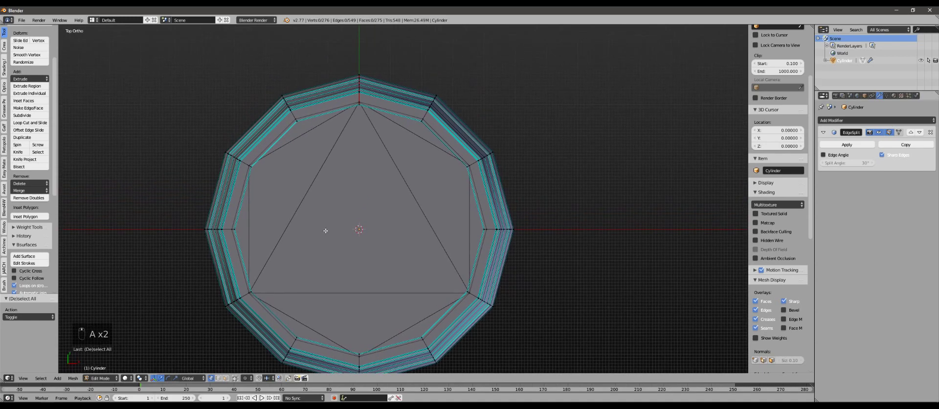
middle_drag(326, 230, 358, 228)
middle_drag(408, 269, 374, 207)
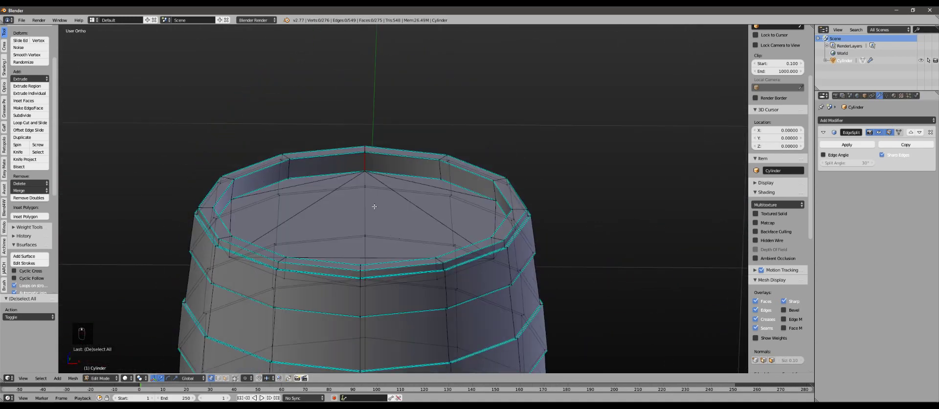
scroll(263, 235, down, 3)
middle_drag(397, 293, 411, 207)
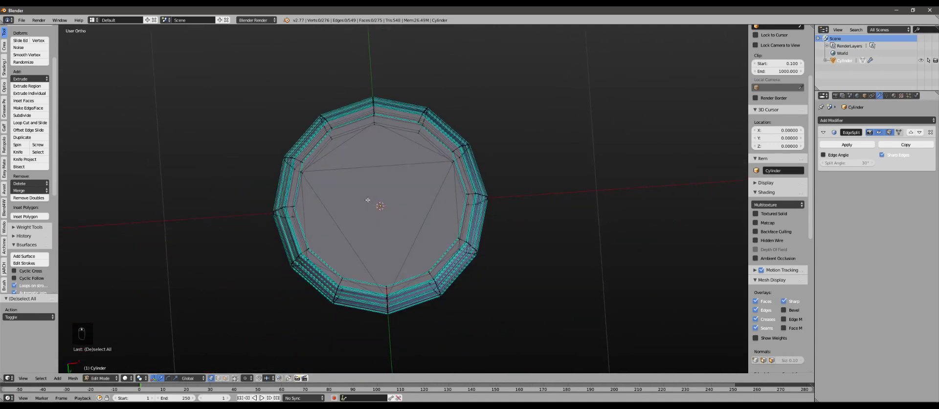
scroll(373, 146, up, 2)
middle_drag(365, 85, 365, 190)
scroll(365, 190, up, 1)
Select six alternate vertices around the recessed bottom cap and connect them with a vertex path along the hexagon's sides
right_click(364, 142)
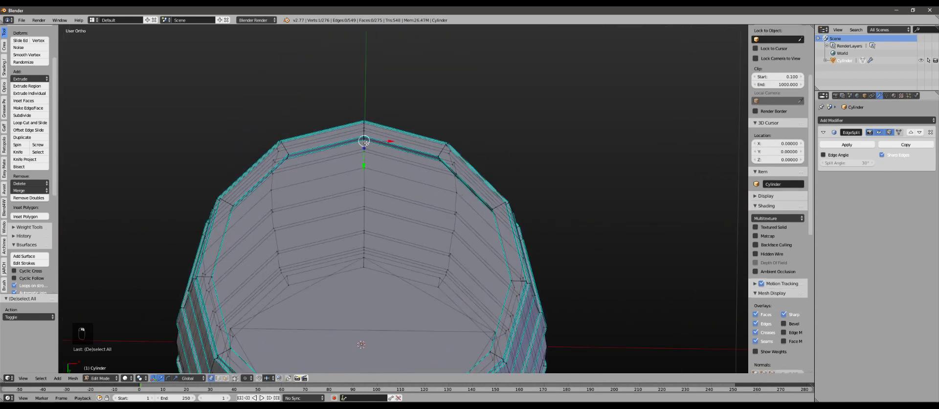
scroll(374, 196, down, 2)
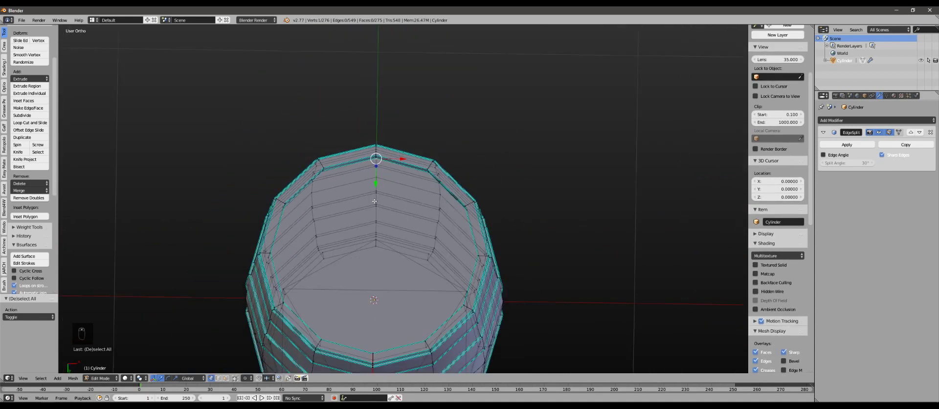
middle_drag(375, 201, 320, 139)
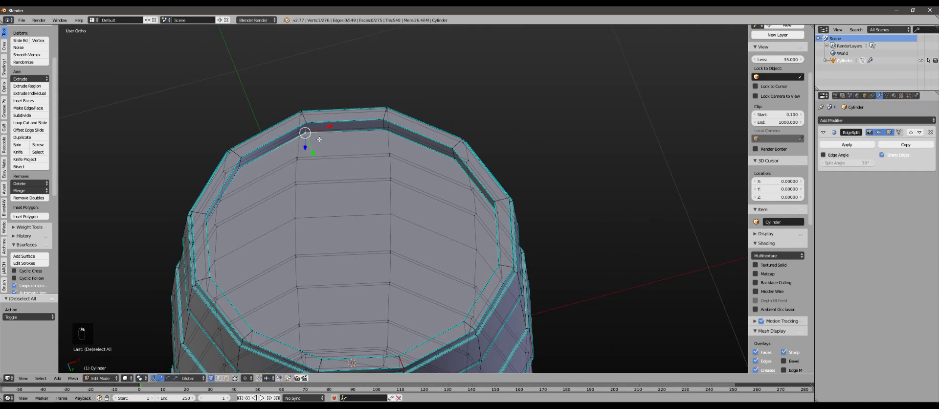
shift+right_click(435, 160)
middle_drag(435, 159, 425, 120)
shift+right_click(507, 154)
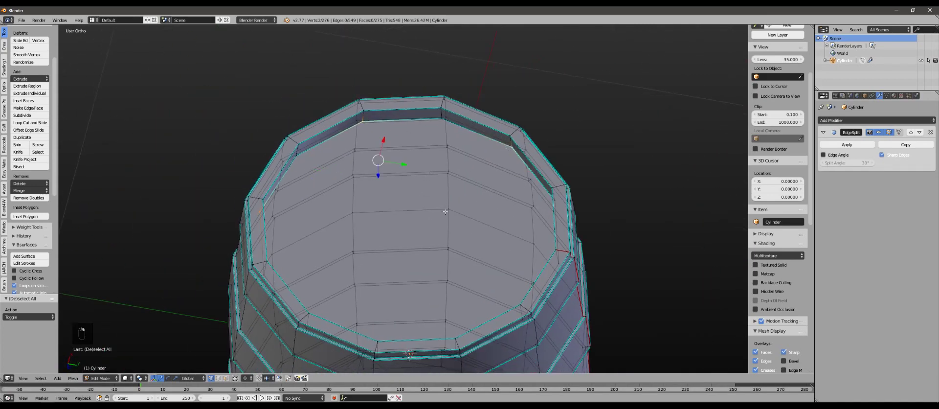
middle_drag(507, 154, 370, 135)
middle_drag(429, 172, 465, 167)
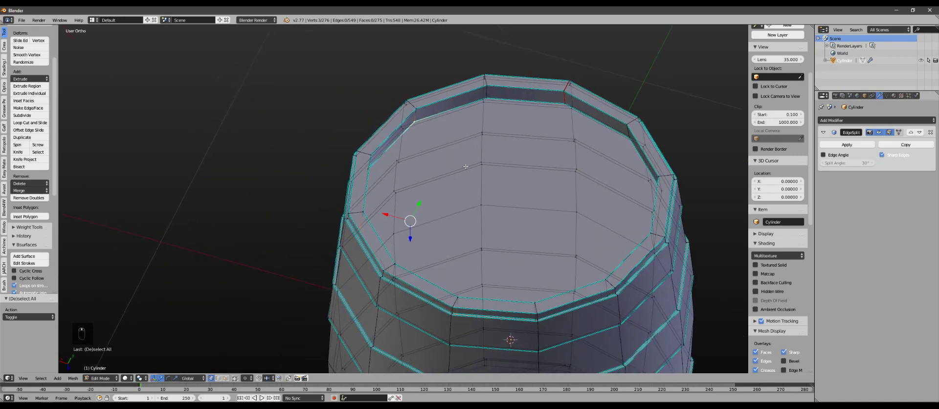
shift+right_click(555, 111)
middle_drag(555, 112, 403, 147)
shift+right_click(450, 120)
middle_drag(451, 120, 509, 101)
shift+right_click(528, 71)
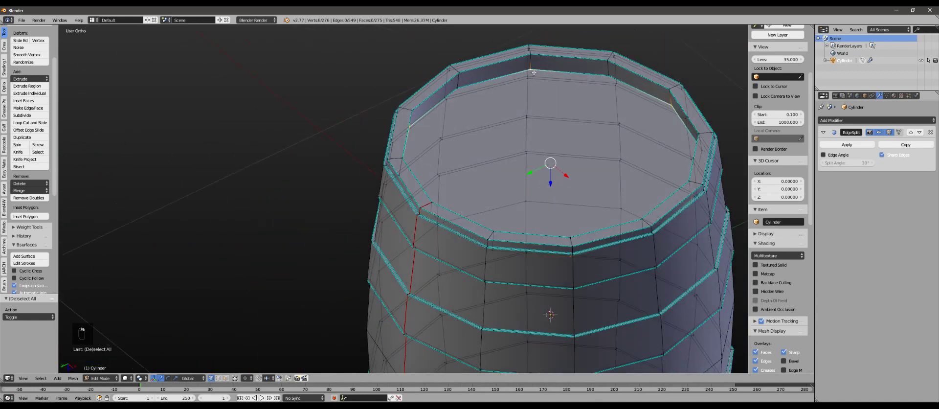
middle_drag(527, 71, 439, 166)
key(j)
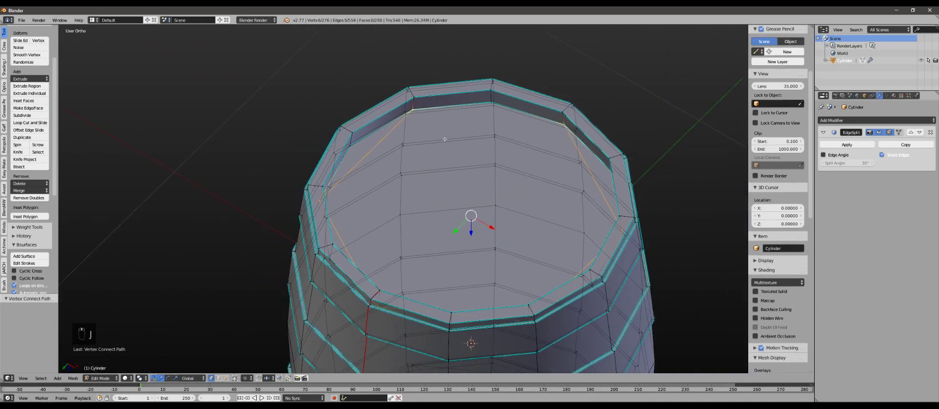
Connect the remaining pair of alternate vertices on the bottom cap to close its hexagon
right_click(421, 109)
shift+right_click(563, 127)
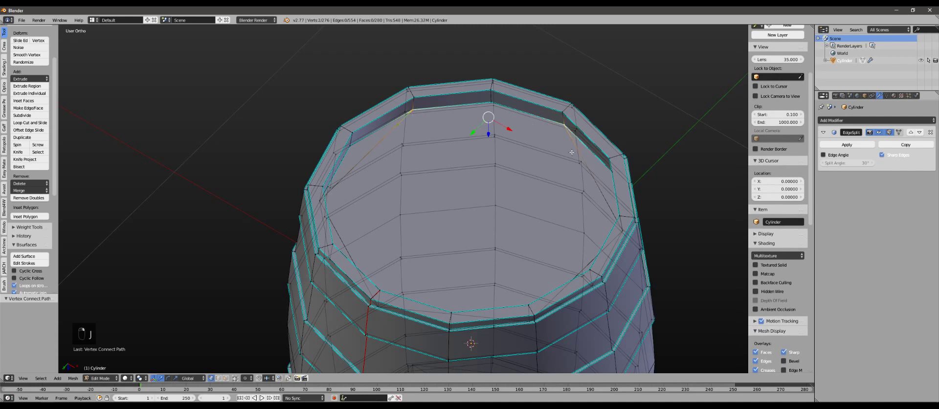
key(j)
scroll(449, 206, down, 2)
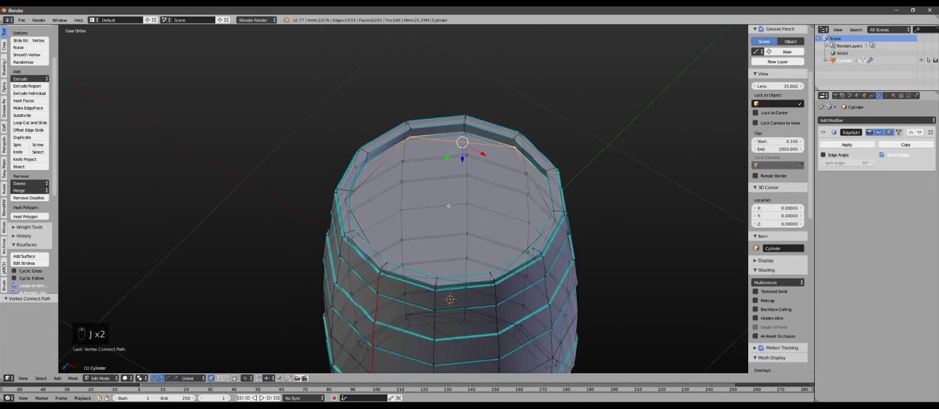
Select three alternate hexagon corners on the bottom cap and connect them with a vertex path as two sides of a triangle
key(KP_7)
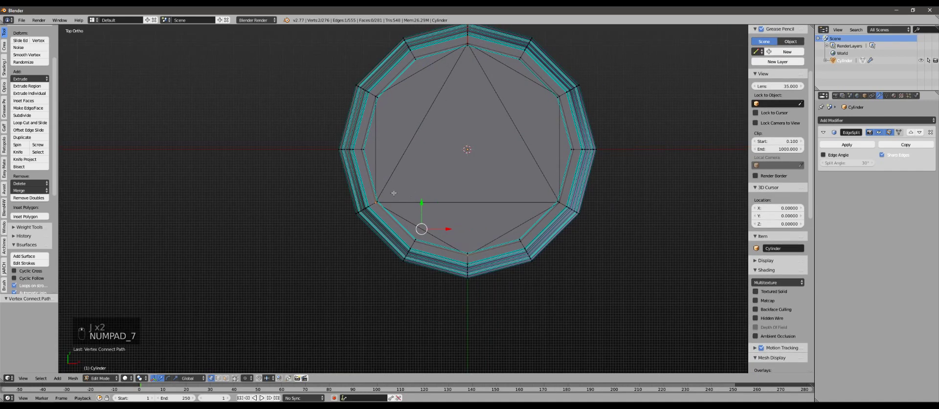
middle_drag(400, 219, 335, 168)
right_click(344, 115)
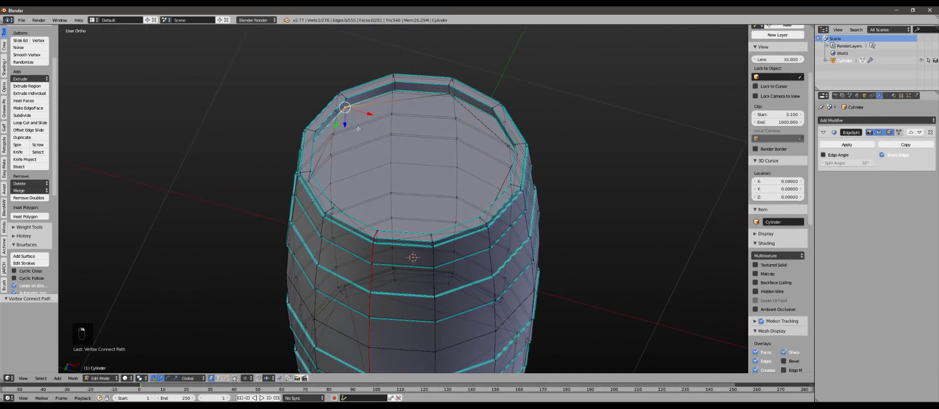
middle_drag(358, 142, 401, 127)
shift+right_click(499, 89)
middle_drag(500, 89, 416, 69)
shift+right_click(454, 37)
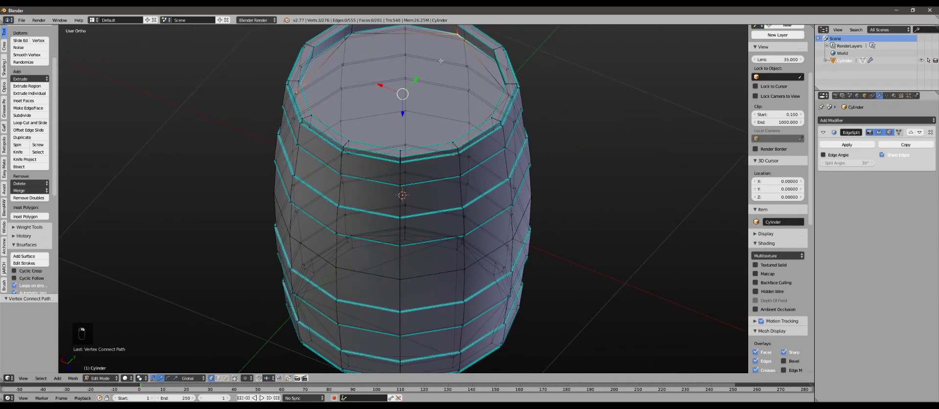
middle_drag(455, 37, 378, 166)
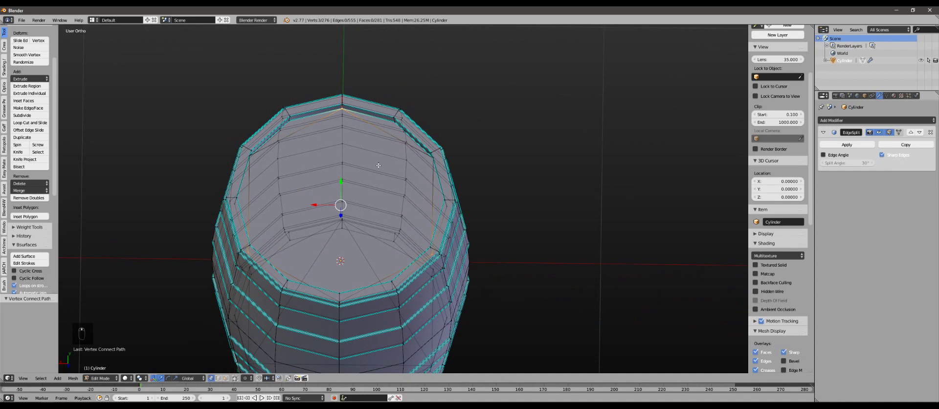
key(j)
Connect the two open end vertices on the bottom cap to complete the triangle inside the hexagon
right_click(344, 106)
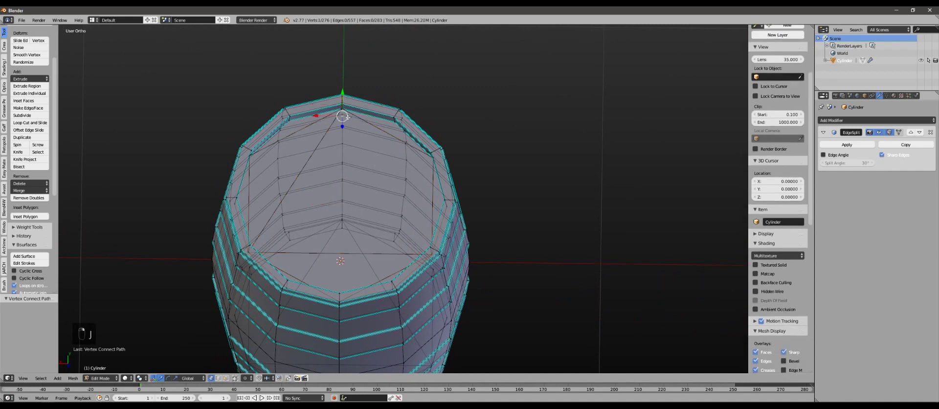
middle_drag(345, 110, 373, 103)
scroll(373, 103, up, 3)
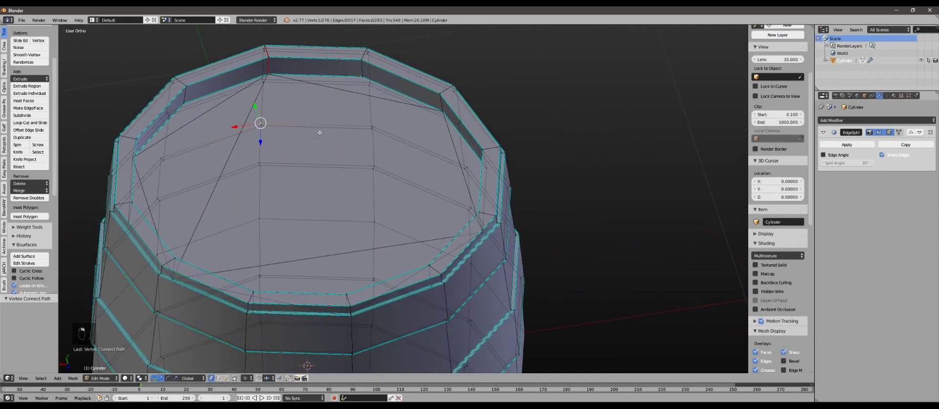
right_click(268, 74)
middle_drag(274, 80, 521, 122)
shift+right_click(549, 104)
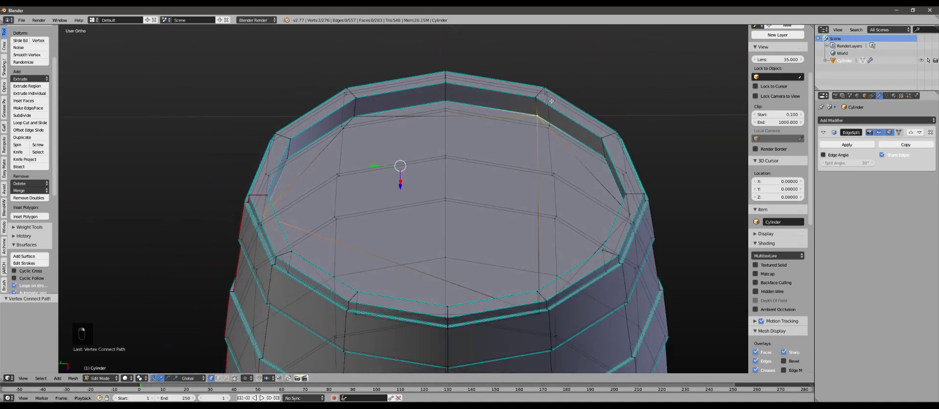
key(j)
scroll(484, 171, down, 3)
middle_drag(450, 201, 414, 223)
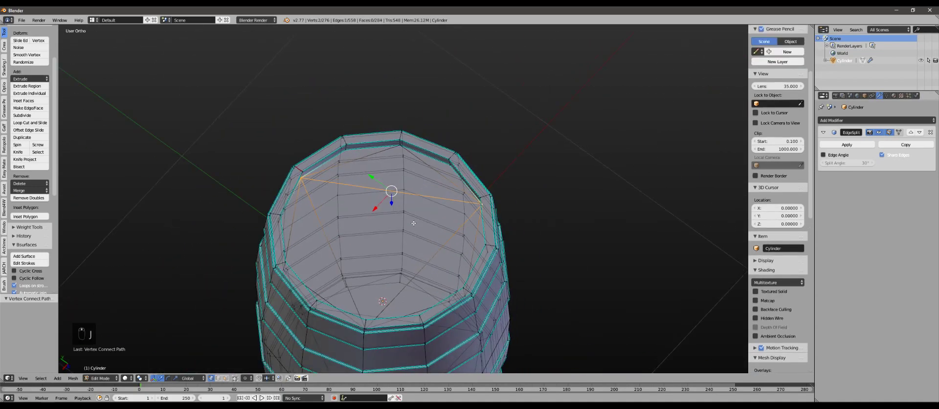
Select the entire barrel mesh and unwrap it with the standard Unwrap along the marked seams
key(KP_7)
key(a)
key(a)
key(a)
key(a)
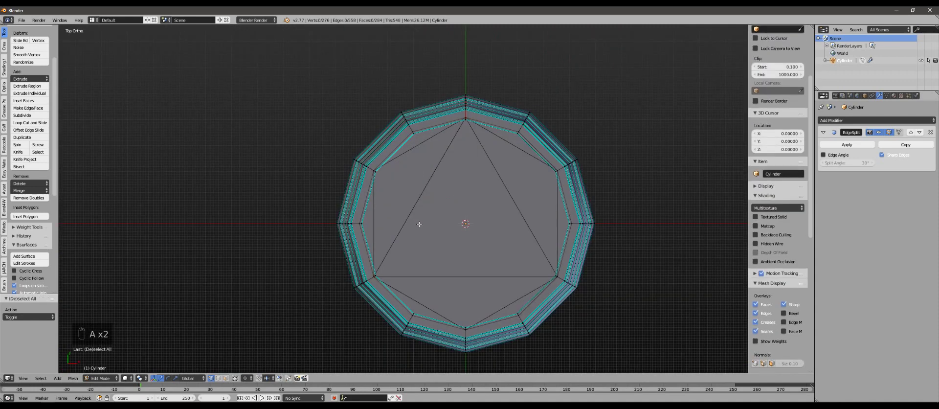
shift+middle_drag(389, 264, 316, 257)
middle_drag(370, 315, 373, 207)
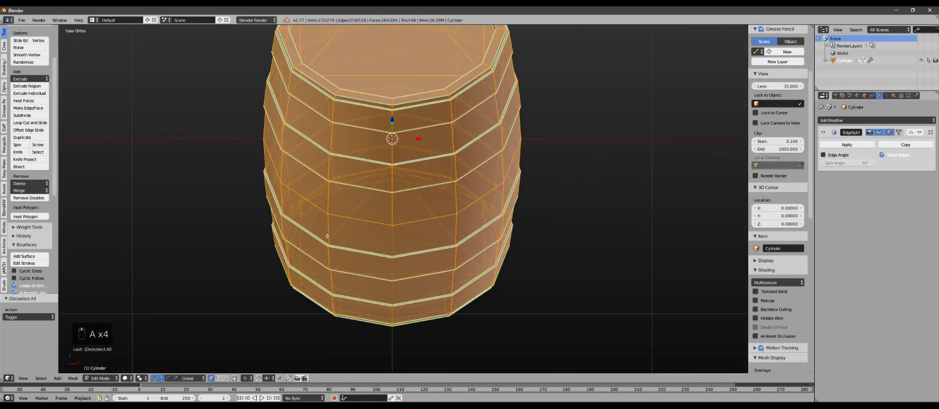
key(Tab)
shift+middle_drag(361, 150, 321, 242)
key(Tab)
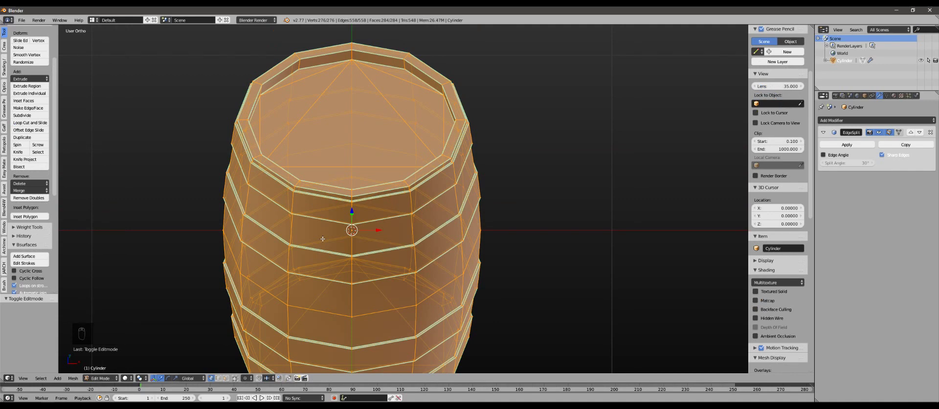
key(u)
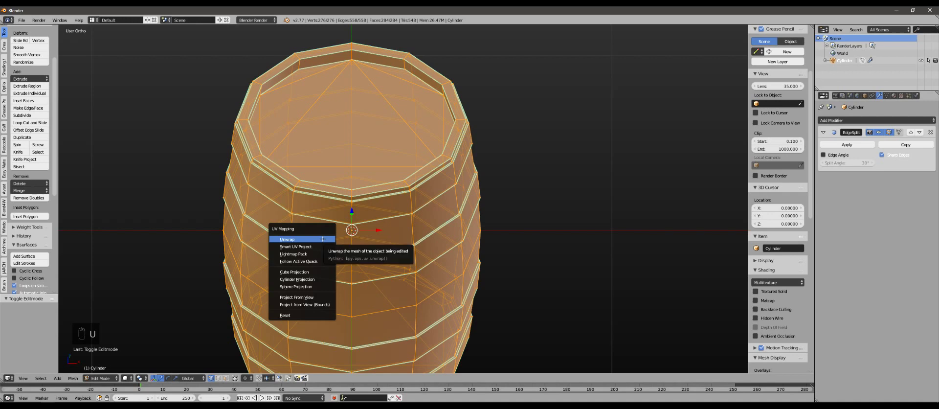
click(322, 239)
Switch the 3D view to the UV/Image Editor, inspect the unwrapped islands and select the outer left edge column of the barrel body
click(9, 378)
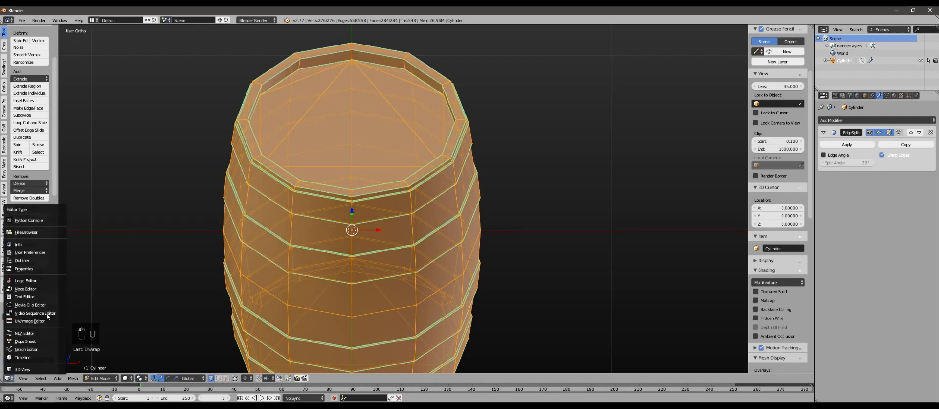
click(45, 321)
scroll(392, 282, up, 6)
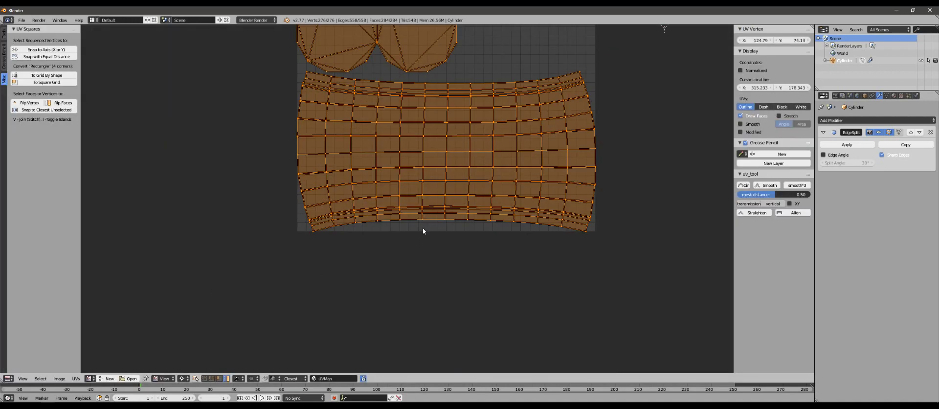
middle_drag(446, 170, 330, 215)
scroll(354, 191, up, 1)
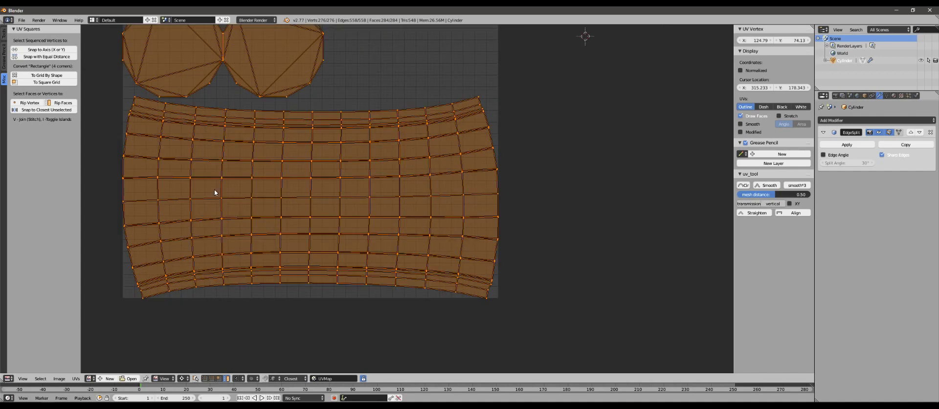
middle_drag(215, 192, 355, 207)
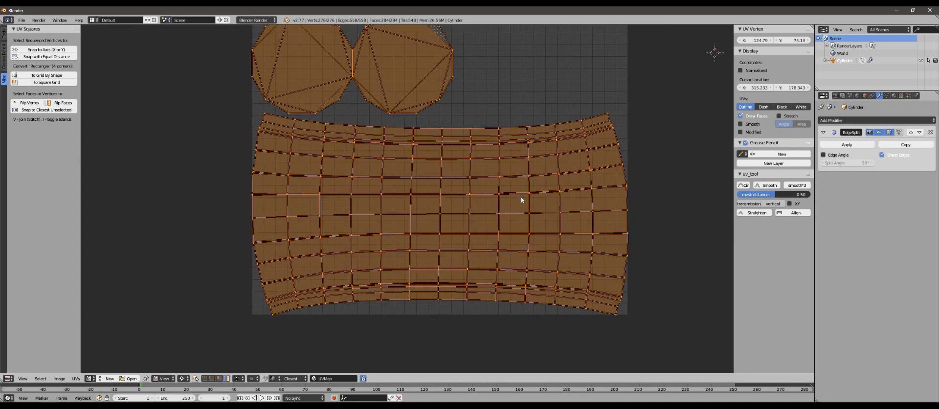
middle_drag(324, 175, 353, 241)
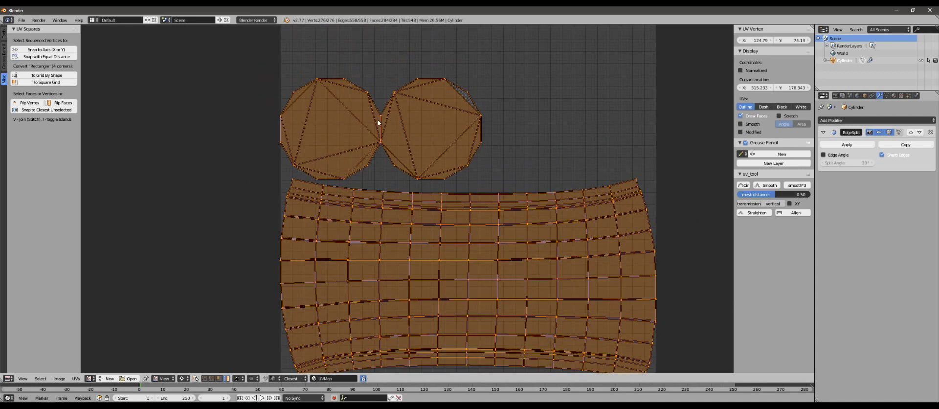
middle_drag(445, 207, 409, 154)
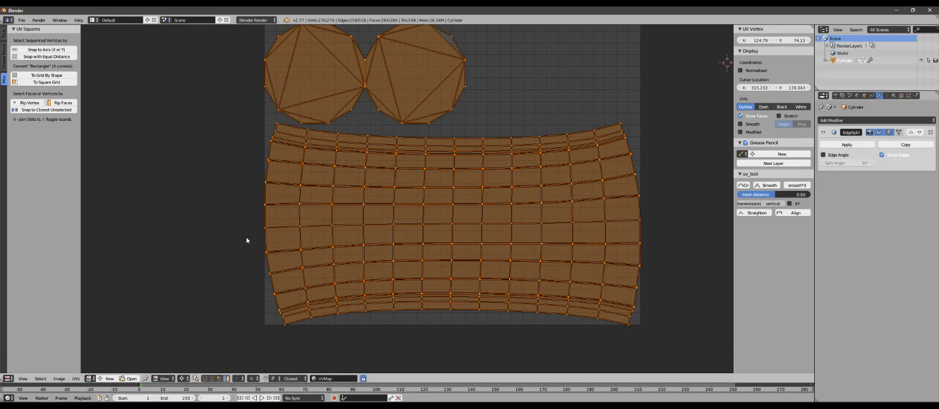
alt+right_click(257, 220)
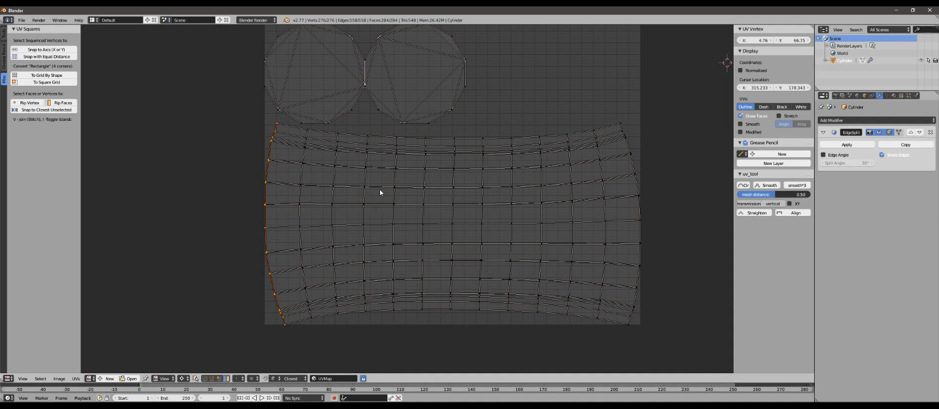
key(s)
key(x)
key(0)
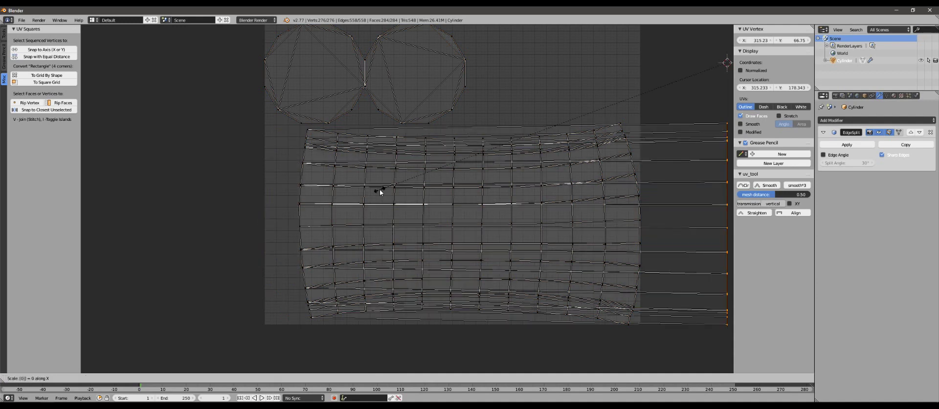
key(Escape)
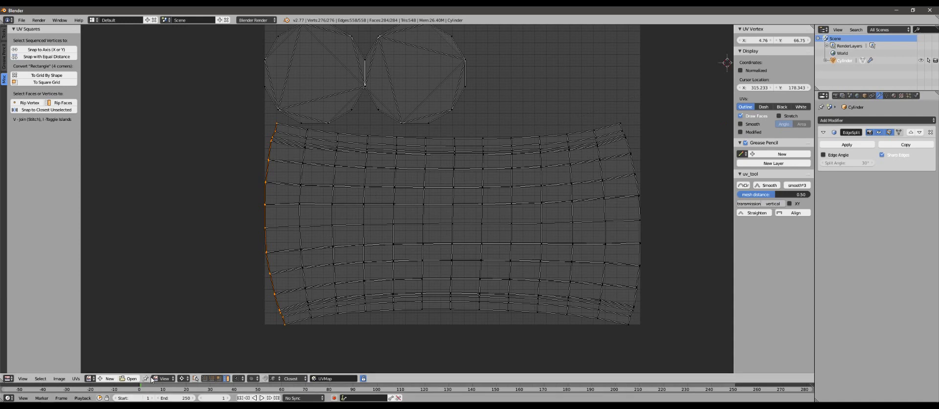
Switch the pivot away from the 2D cursor and flatten the selected UV edge column by scaling it to 0 along X
click(183, 378)
click(204, 362)
key(s)
key(x)
key(0)
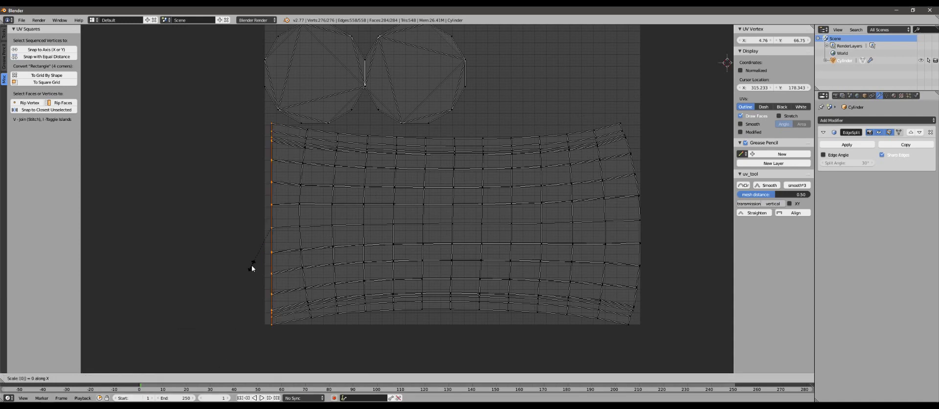
key(Return)
Select the whole barrel body UV island and straighten it into a rectangular grid with To Grid By Shape
alt+right_click(302, 213)
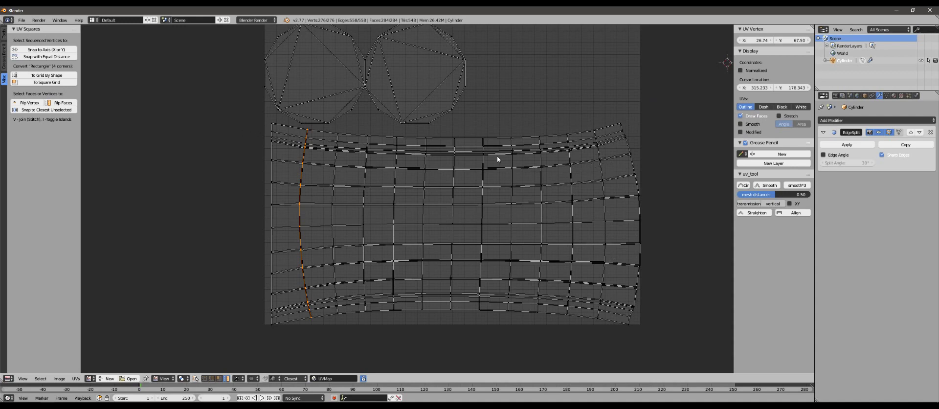
middle_drag(497, 159, 442, 155)
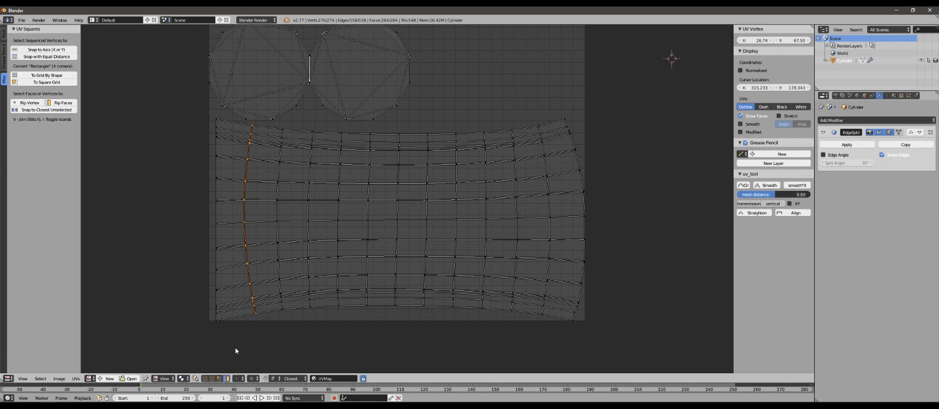
key(l)
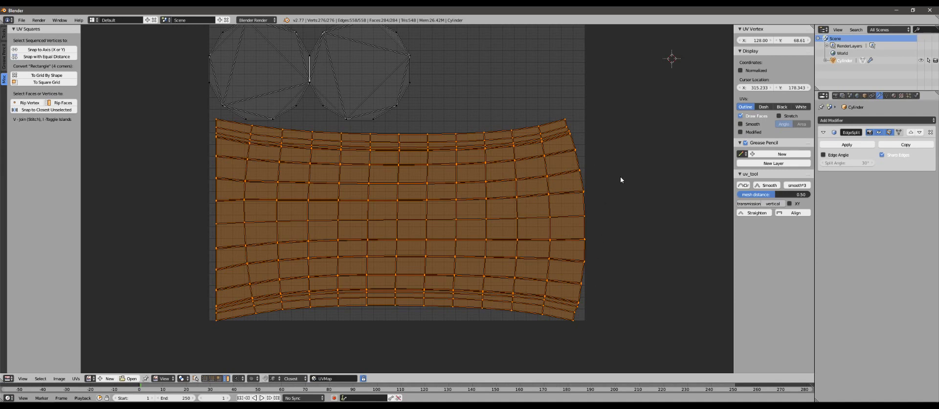
middle_drag(308, 173, 181, 98)
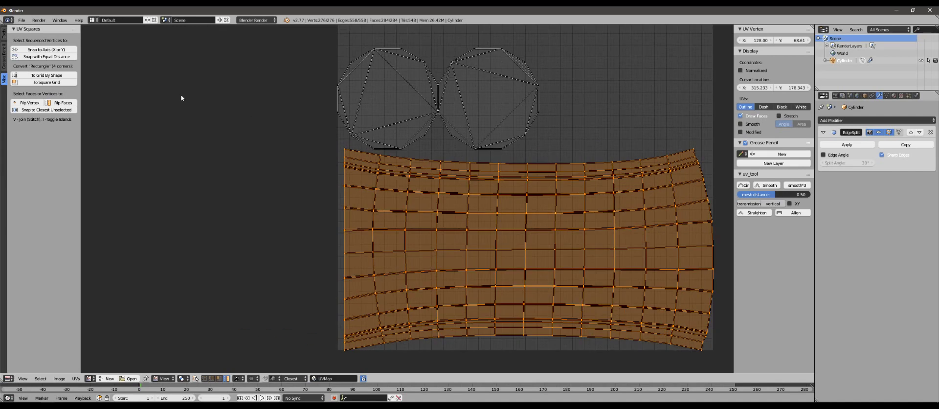
click(38, 77)
middle_drag(519, 222, 438, 181)
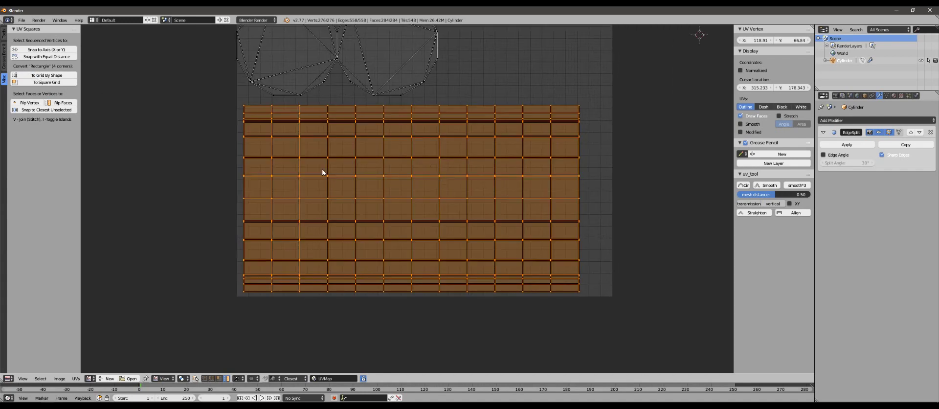
Examine the straightened barrel body island up close, from its upper rows to its lower rows
scroll(286, 189, up, 3)
scroll(268, 227, down, 3)
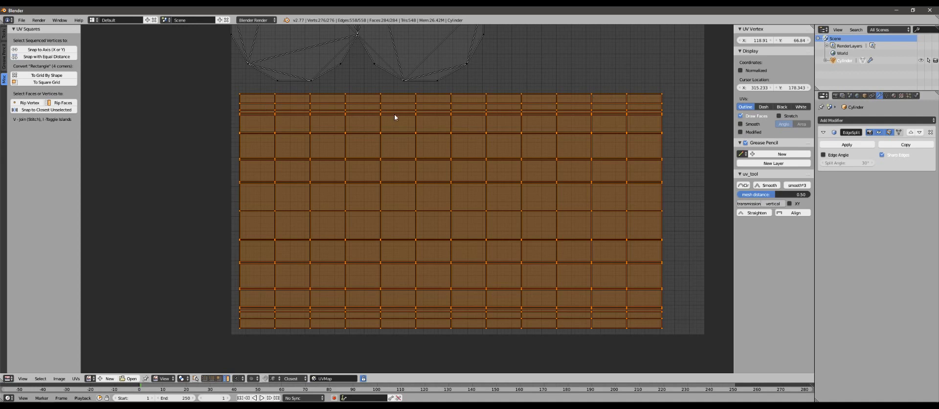
scroll(409, 197, up, 4)
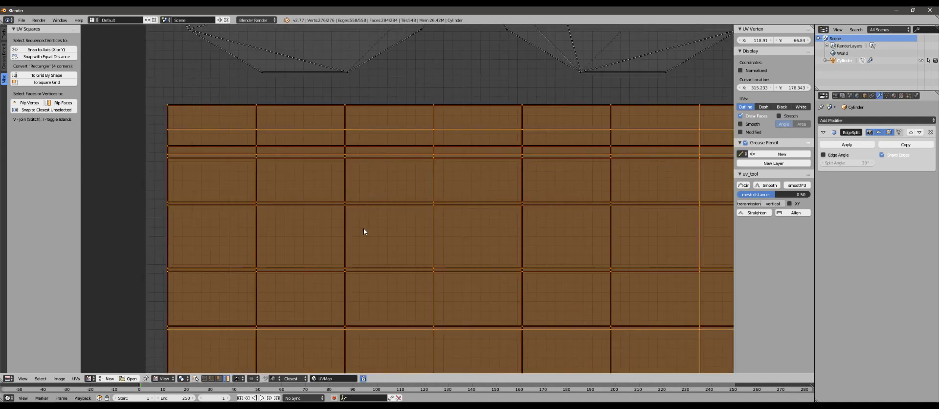
scroll(381, 315, down, 1)
middle_drag(381, 315, 369, 246)
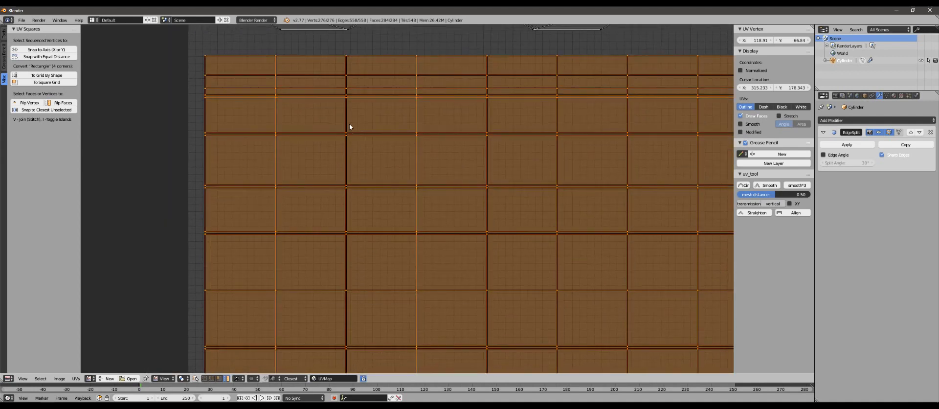
scroll(402, 245, down, 3)
scroll(400, 222, up, 3)
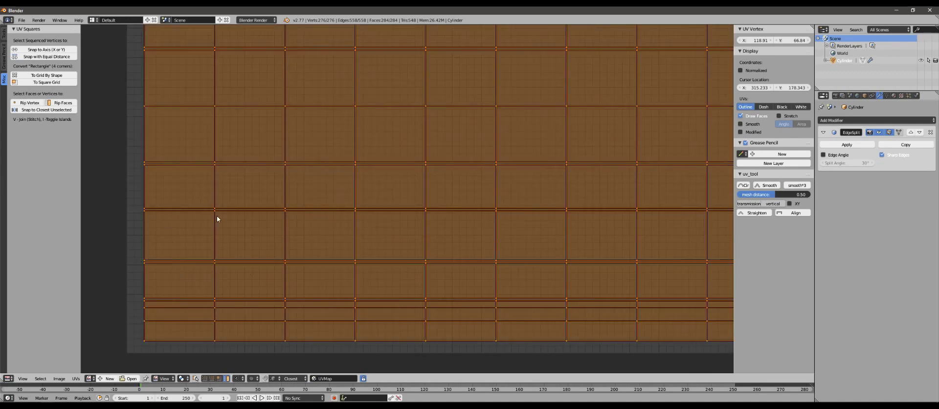
scroll(230, 218, down, 2)
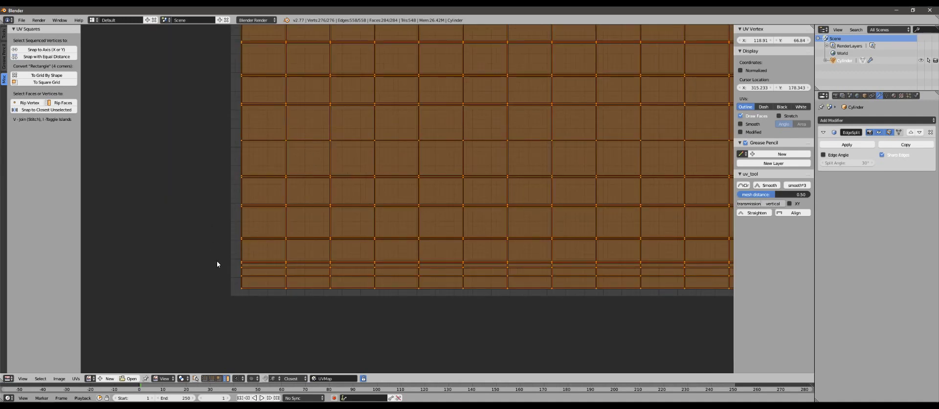
Create a new 1024 × 1024 px image with the UV Grid generated type behind the barrel's UV islands
click(103, 379)
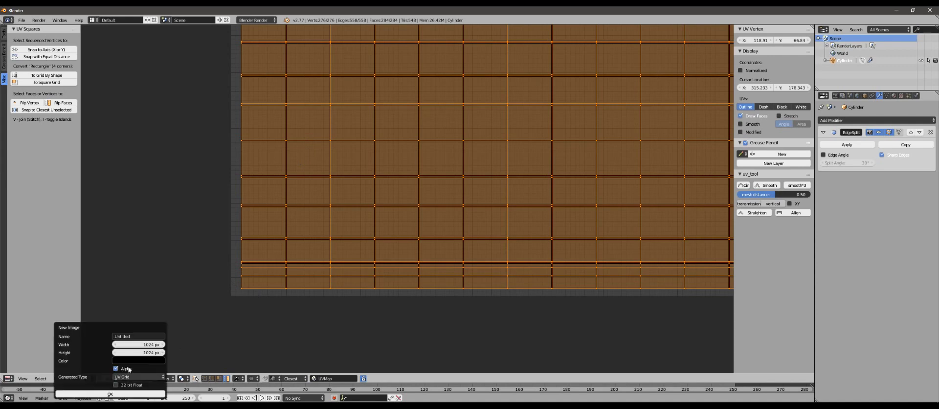
click(120, 395)
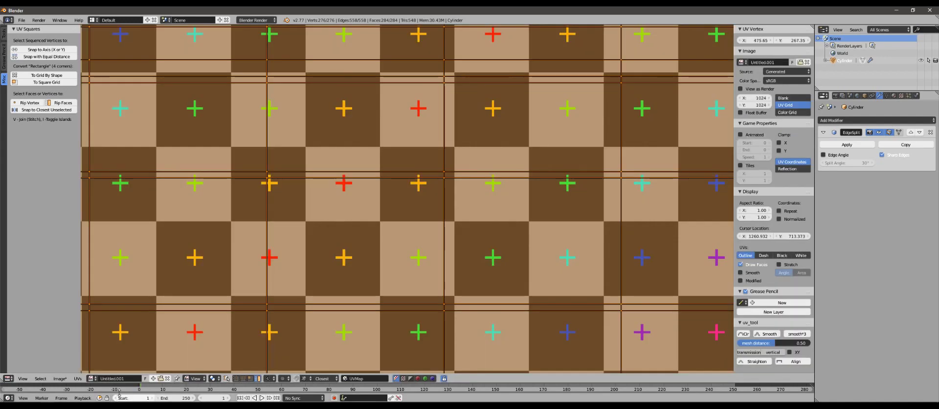
scroll(280, 264, down, 8)
middle_drag(319, 253, 324, 213)
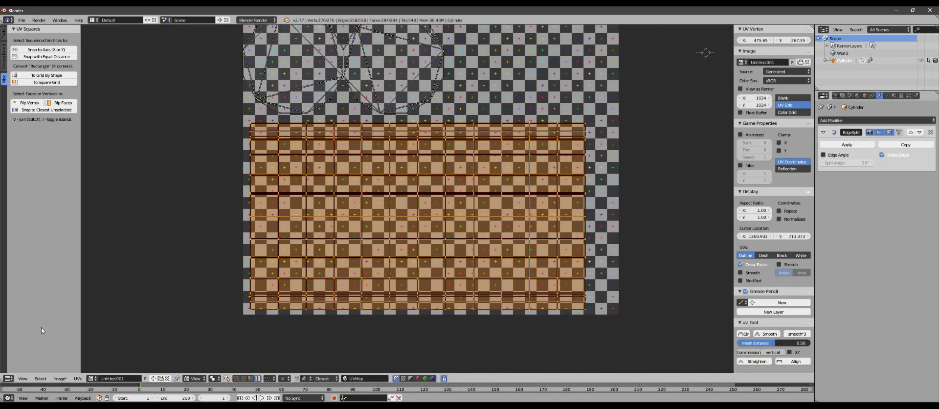
Switch the editor to the 3D view, set the viewport shading to Texture and check the grid pattern on the barrel body
click(8, 378)
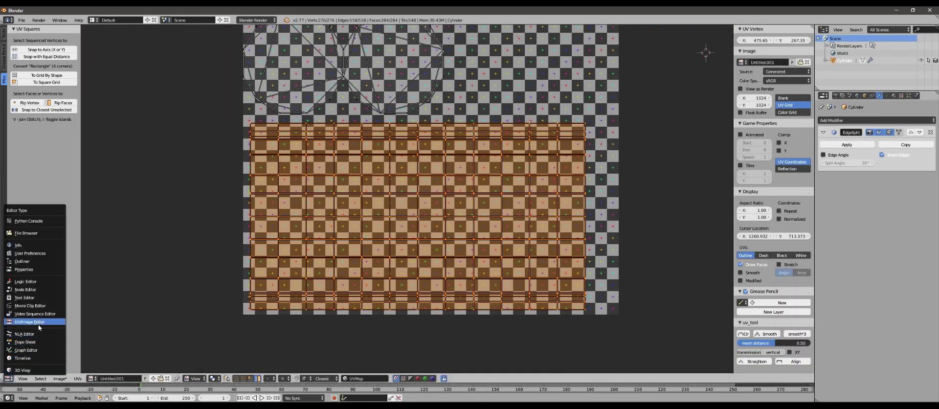
click(14, 369)
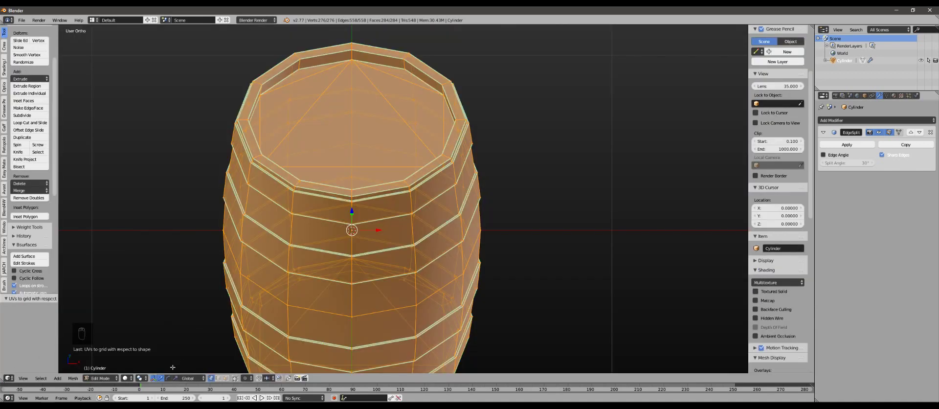
click(130, 380)
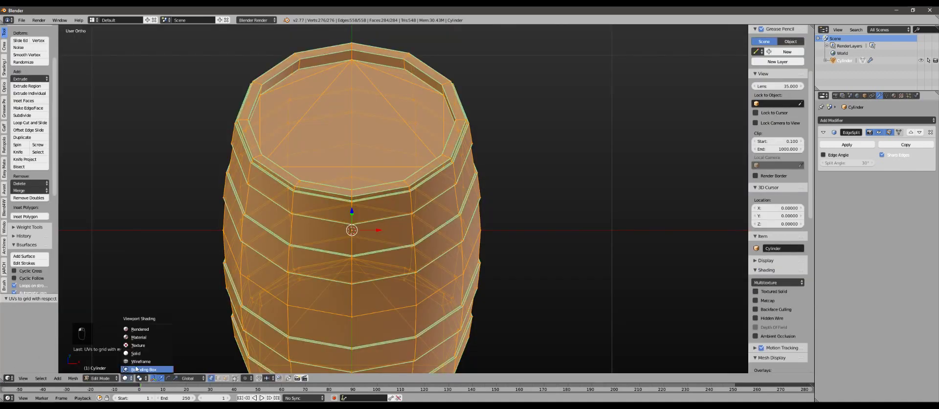
click(147, 348)
middle_drag(245, 278, 318, 259)
scroll(307, 186, up, 1)
scroll(338, 220, up, 2)
scroll(366, 147, down, 3)
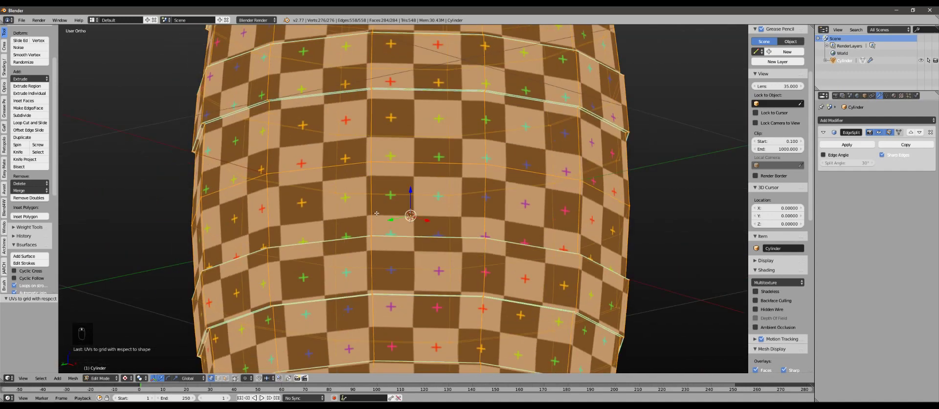
middle_drag(366, 147, 384, 240)
Return to the UV/Image Editor, select all UV islands and apply Average Islands Scale
click(21, 374)
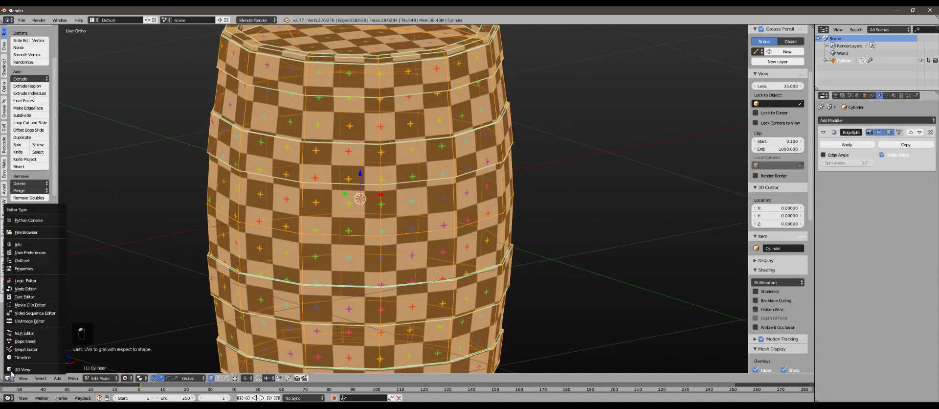
key(Escape)
click(10, 377)
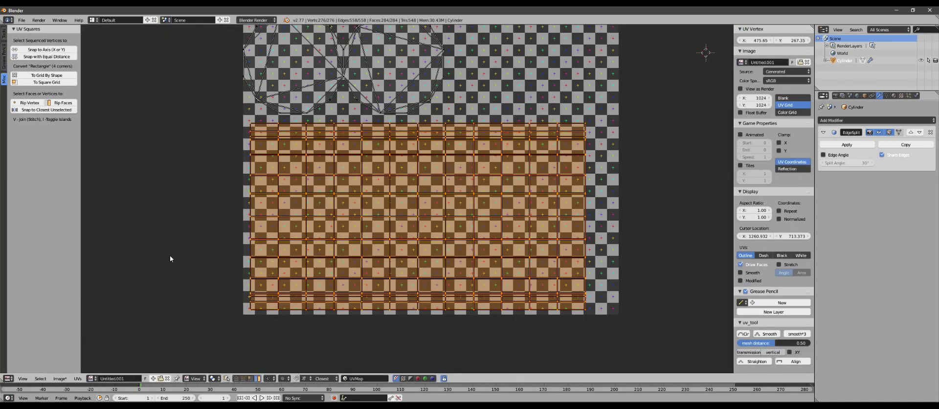
click(29, 324)
key(a)
key(a)
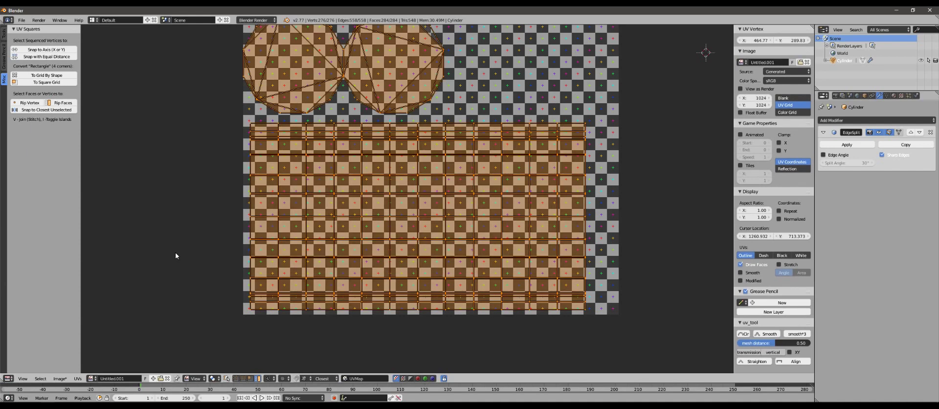
key(ctrl+a)
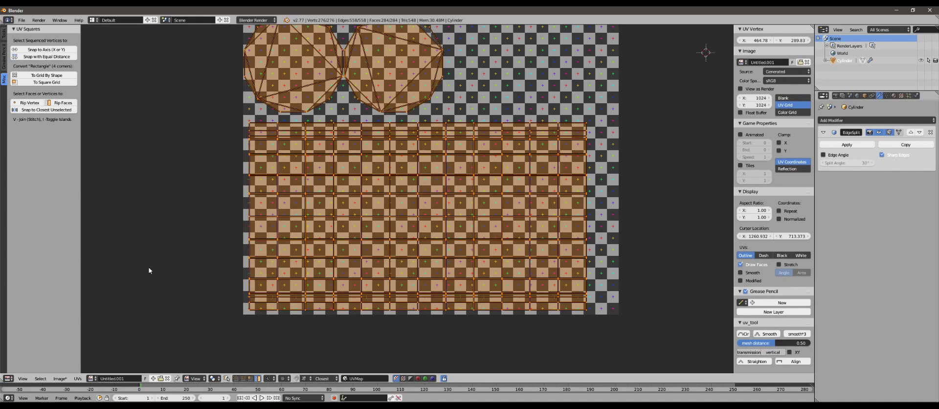
Switch back to the 3D view and compare the checker size on the barrel's top cap and body
click(9, 378)
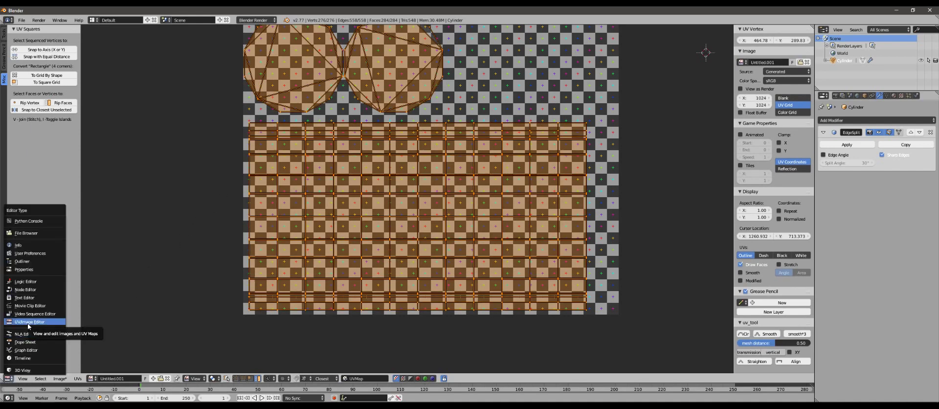
click(28, 322)
click(10, 378)
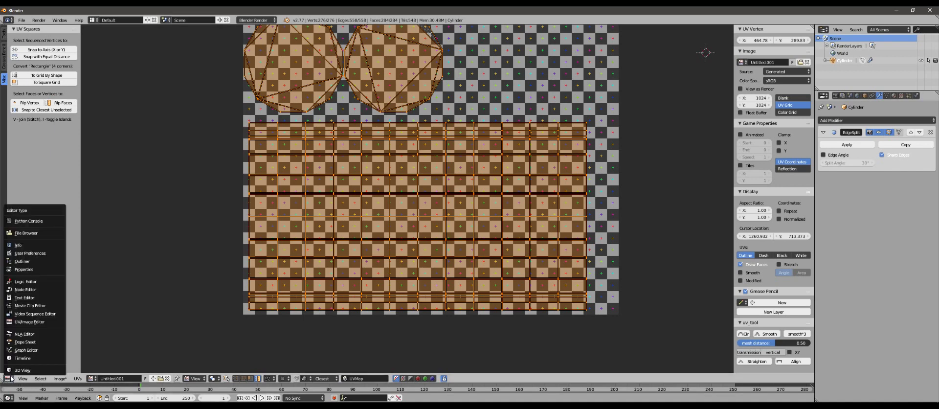
click(22, 370)
middle_drag(360, 193, 377, 212)
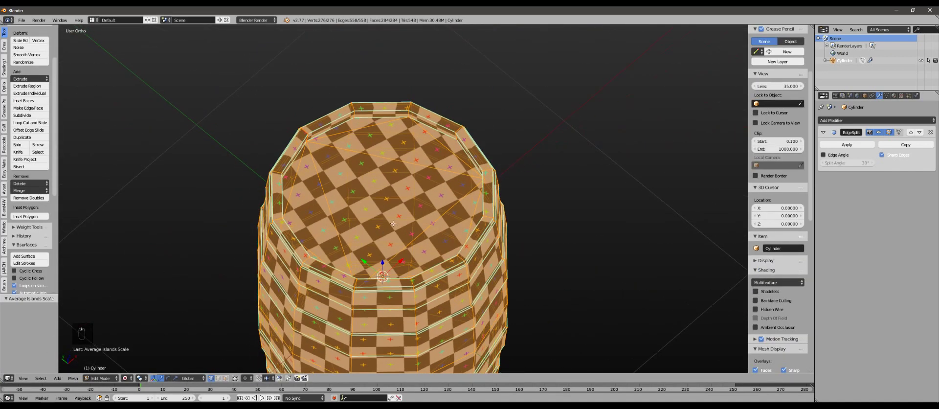
scroll(396, 249, down, 2)
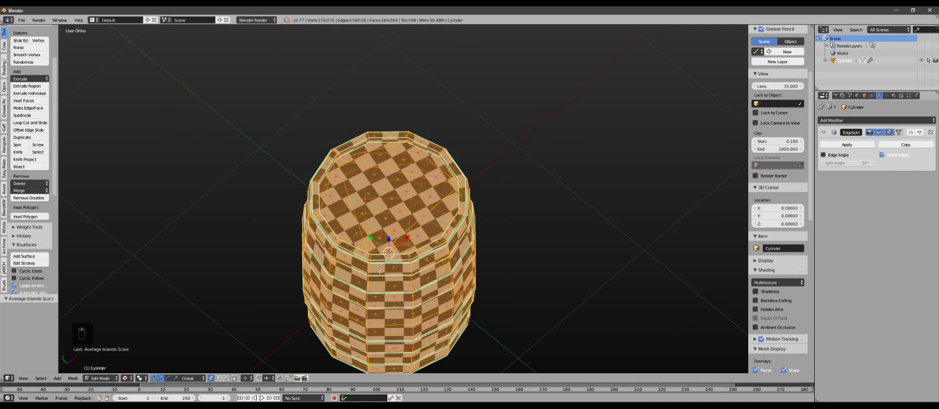
middle_drag(375, 279, 369, 240)
Reopen the UV/Image Editor and pack all the barrel's UV islands into the image area
click(9, 378)
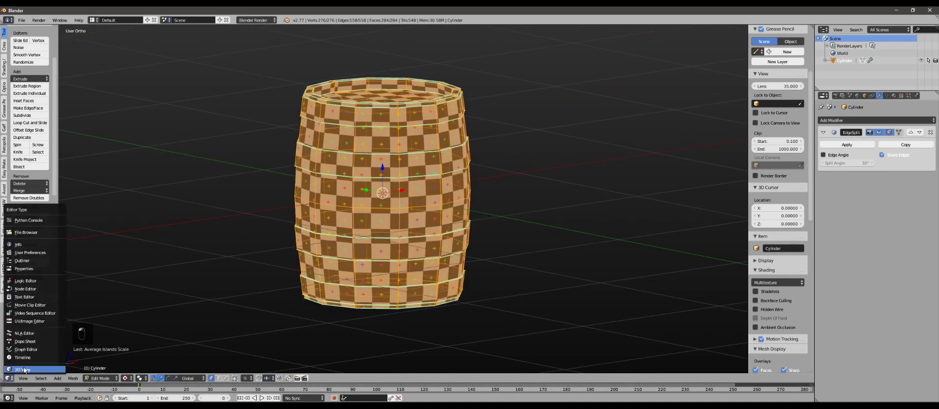
click(9, 378)
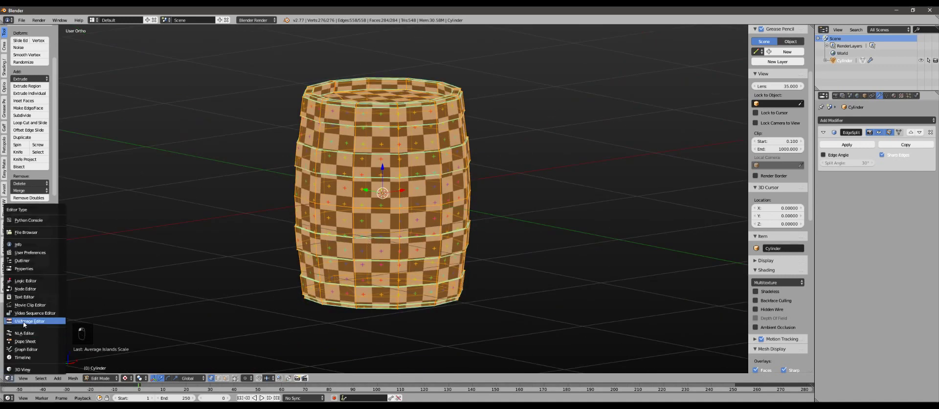
click(29, 321)
middle_drag(438, 190, 412, 204)
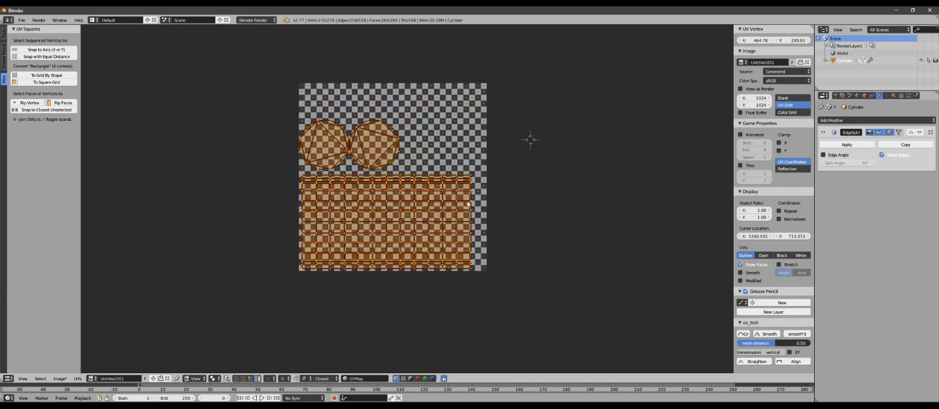
scroll(376, 239, up, 2)
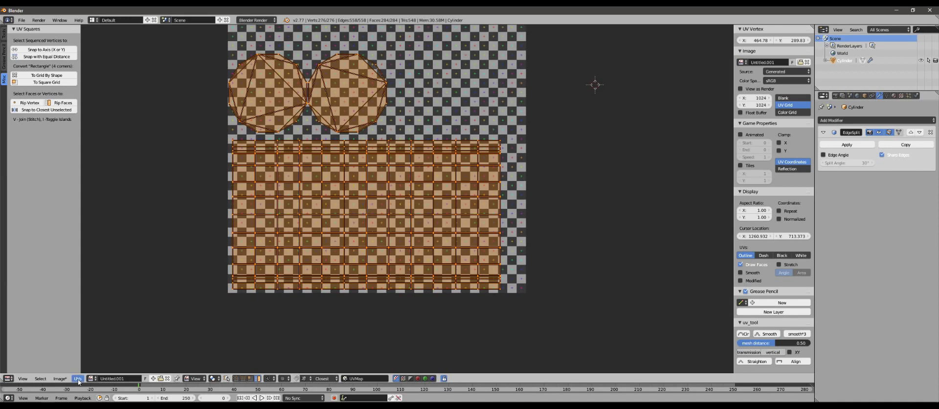
click(78, 379)
click(122, 310)
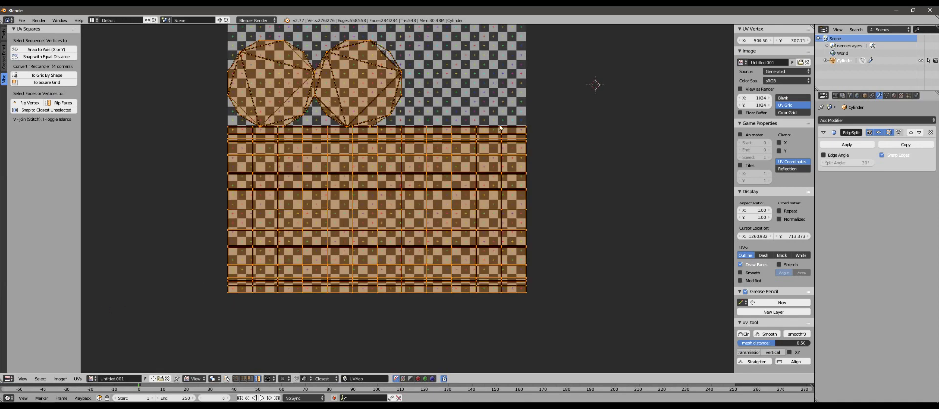
Examine the packed UV layout, covering the two cap islands, the body island and the unused image space
middle_drag(359, 156, 368, 252)
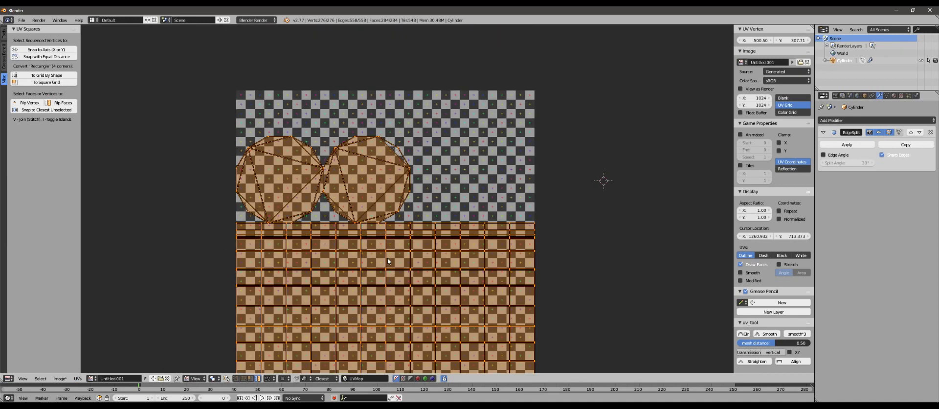
scroll(387, 261, down, 2)
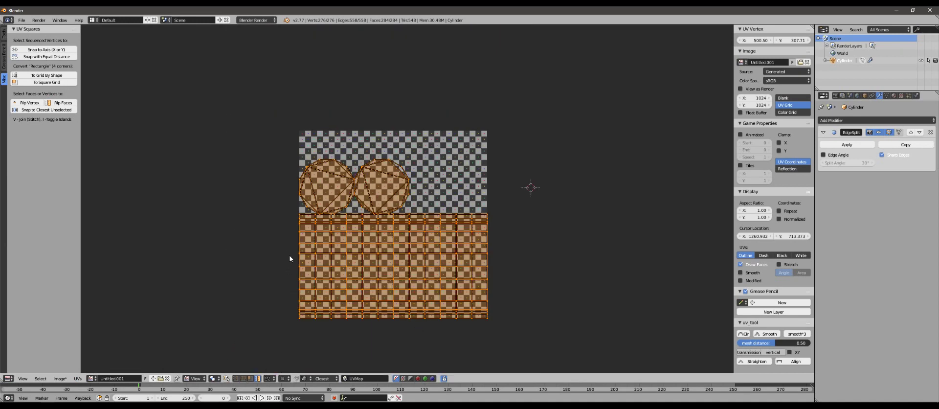
scroll(384, 310, up, 2)
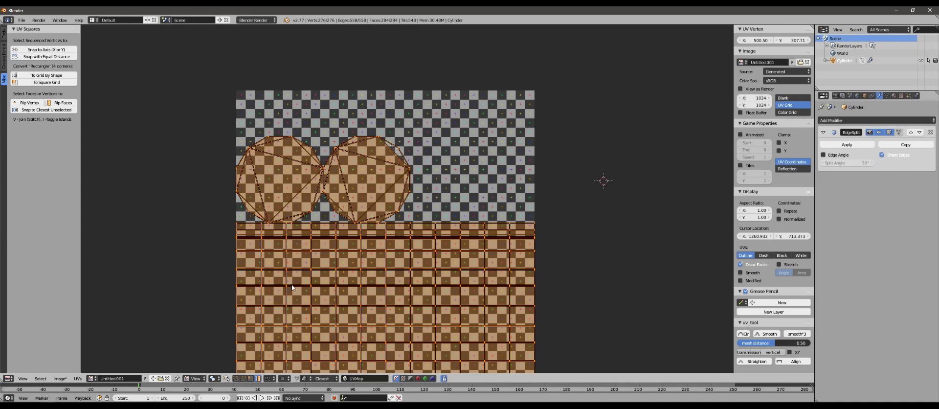
middle_drag(292, 285, 282, 197)
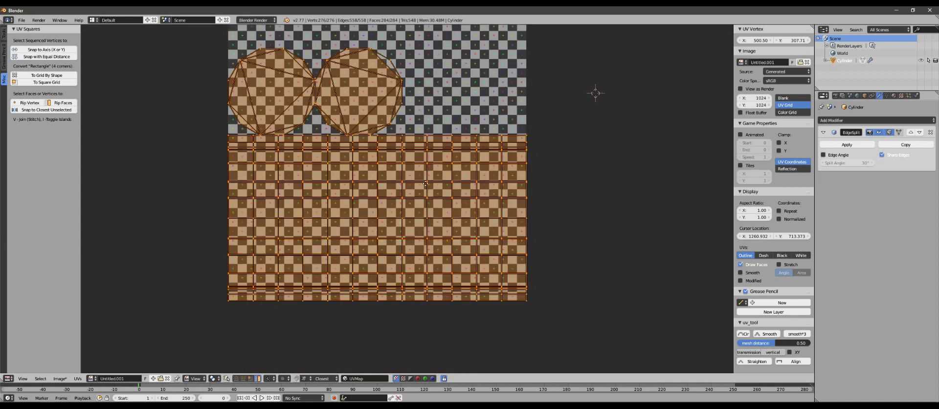
middle_drag(422, 176, 419, 265)
scroll(501, 251, down, 2)
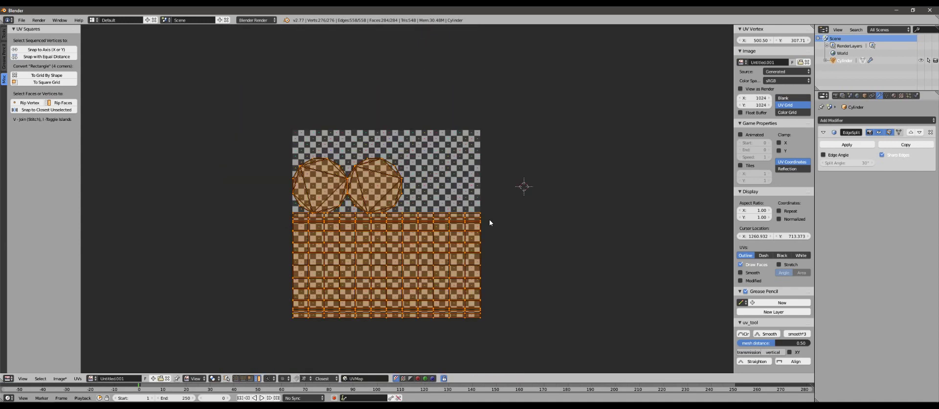
scroll(427, 226, up, 3)
middle_drag(345, 229, 345, 178)
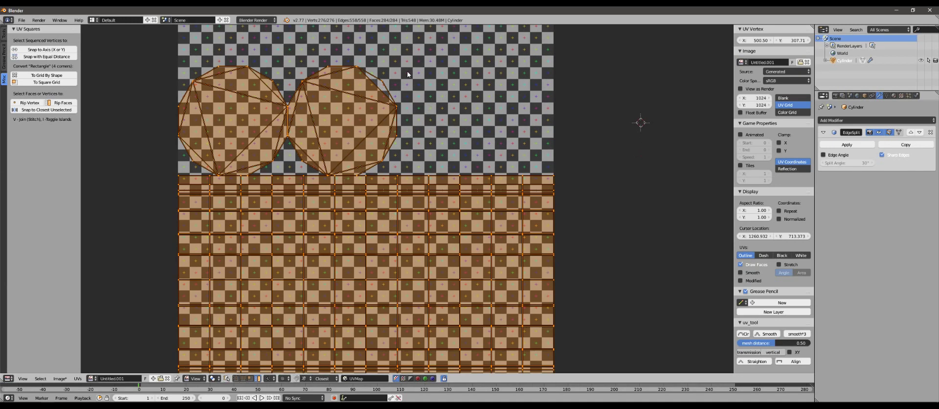
Examine the UV layout by selecting each circular cap island and the rectangular barrel side island in turn
middle_drag(401, 99, 407, 160)
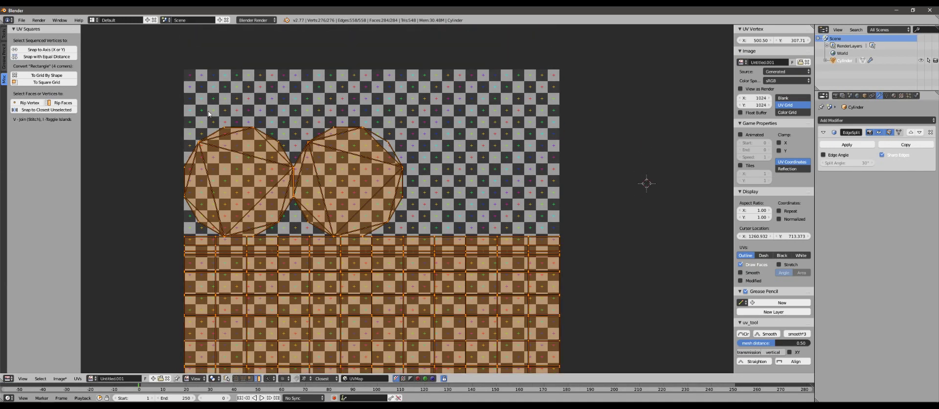
right_click(358, 161)
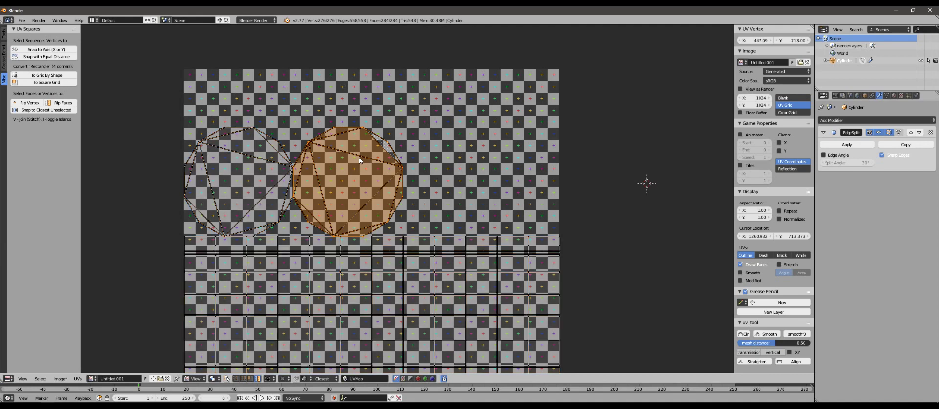
right_click(242, 194)
right_click(339, 302)
scroll(377, 238, up, 2)
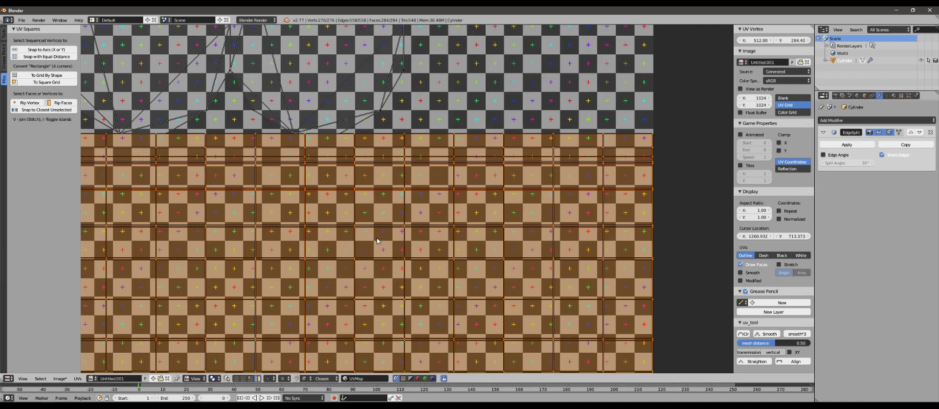
scroll(392, 224, down, 4)
scroll(390, 211, up, 3)
middle_drag(326, 102, 406, 194)
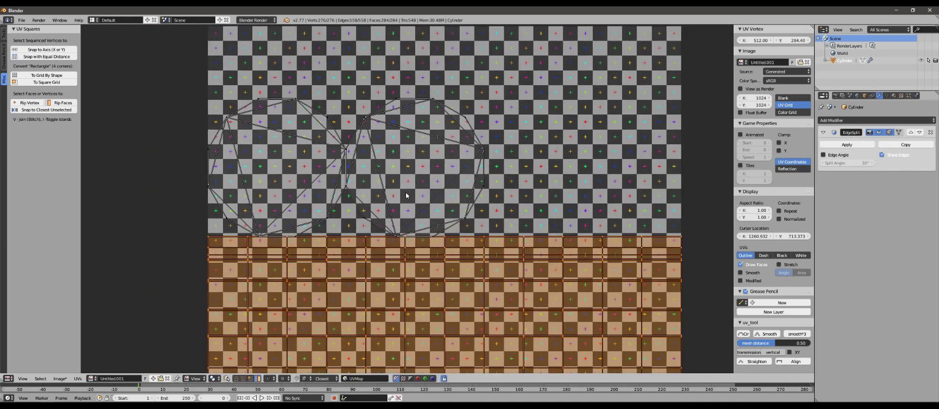
Move the second circular cap island directly on top of the first so that they overlap
right_click(430, 167)
key(g)
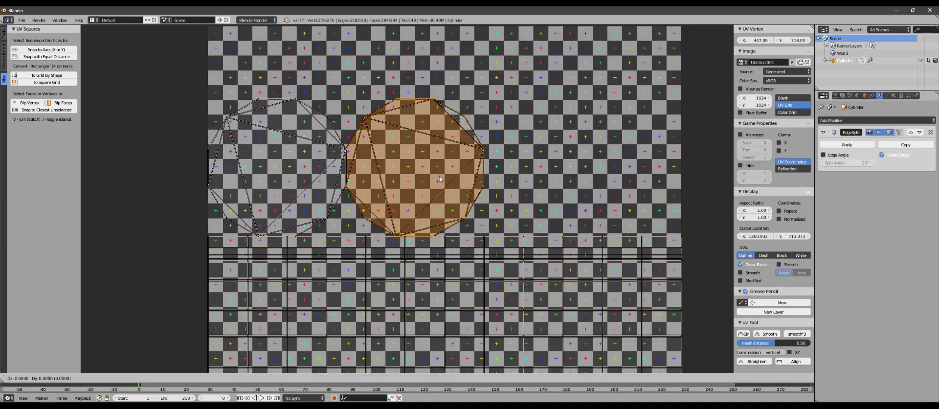
click(199, 161)
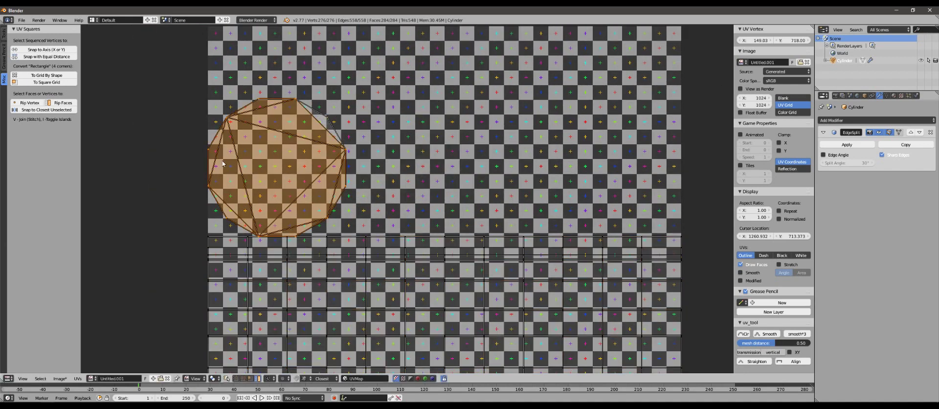
Change the generated image type from UV Grid to Blank to get a plain black background
scroll(407, 198, up, 1)
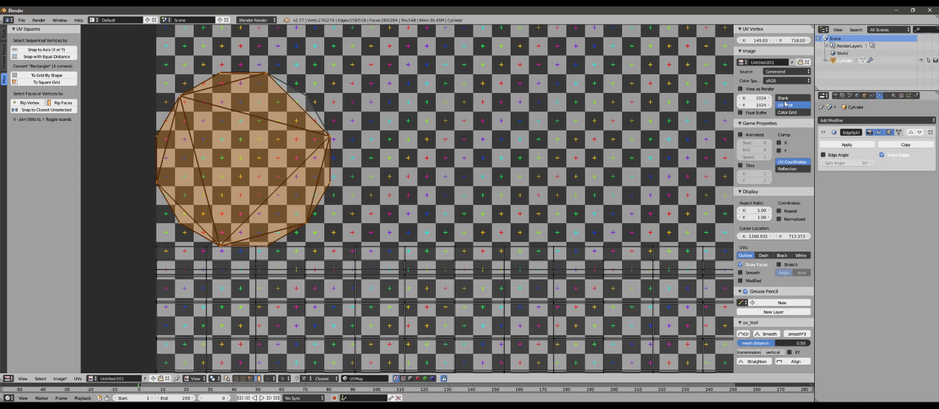
click(783, 98)
scroll(446, 173, down, 3)
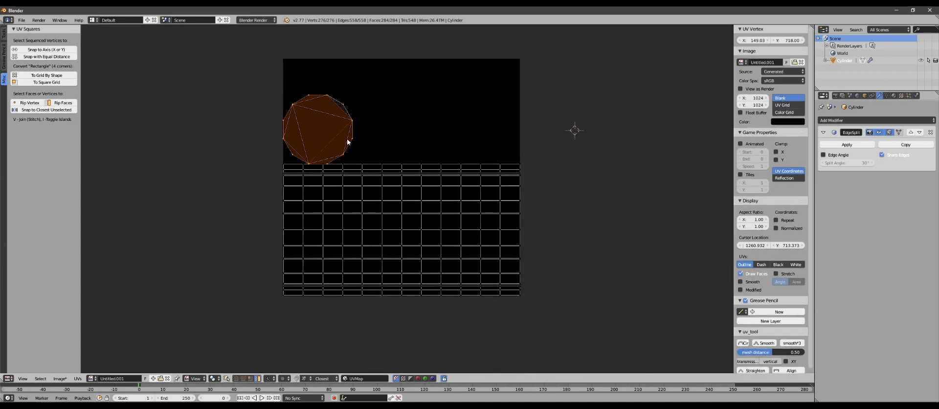
Clear the selection and select both stacked circular cap islands together
key(a)
right_click(349, 122)
shift+right_click(348, 104)
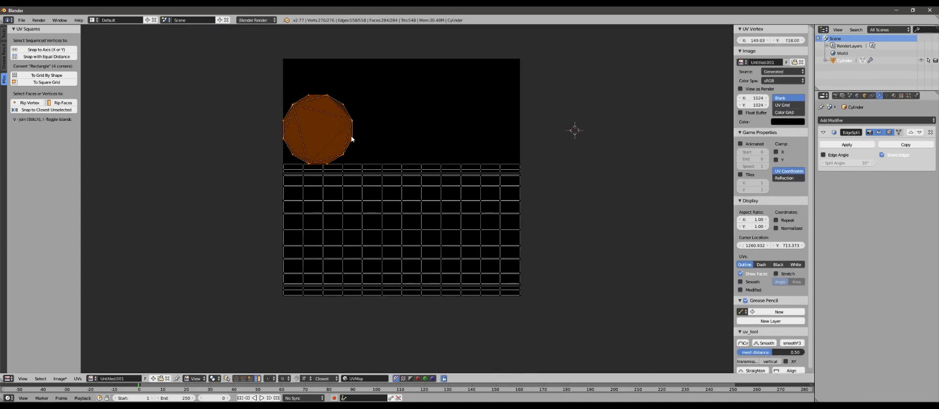
mouse_move(384, 166)
middle_down()
mouse_move(388, 122)
mouse_move(384, 139)
mouse_move(399, 166)
middle_up()
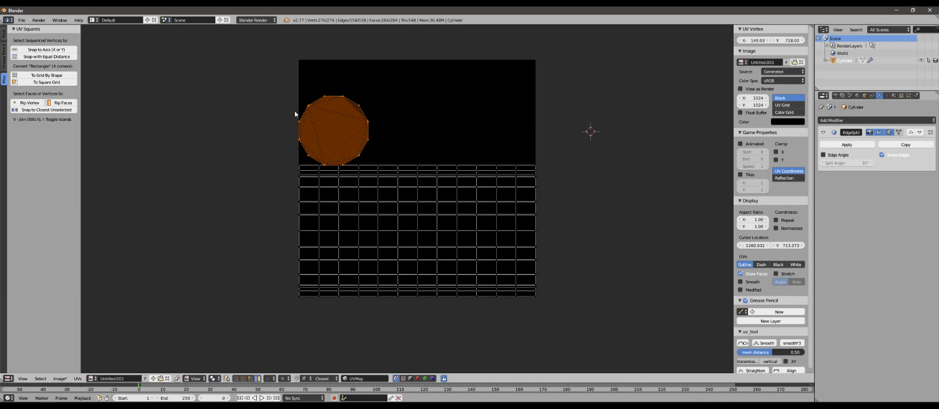
Examine how the stacked cap islands and the barrel side island fill the texture space
scroll(318, 121, up, 3)
scroll(318, 120, down, 3)
scroll(318, 124, up, 2)
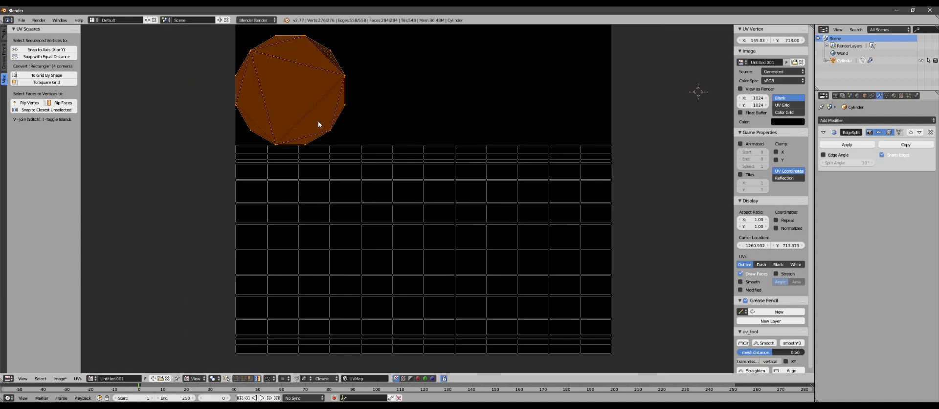
scroll(287, 99, down, 2)
middle_drag(339, 126, 316, 120)
scroll(316, 120, up, 3)
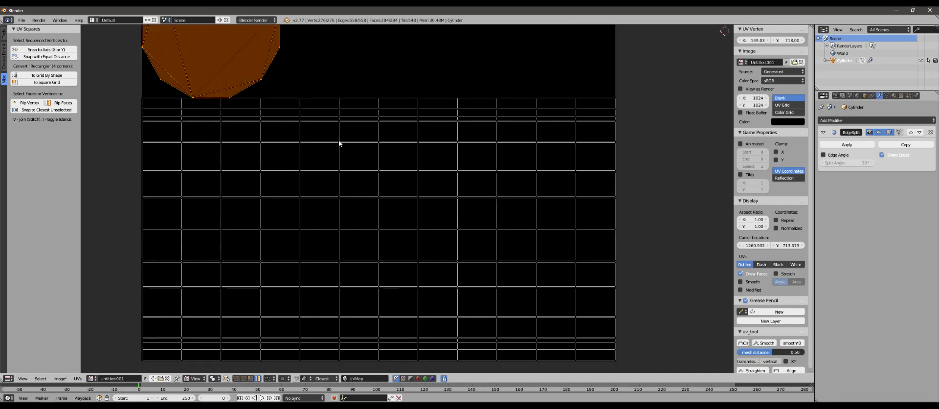
scroll(397, 178, down, 2)
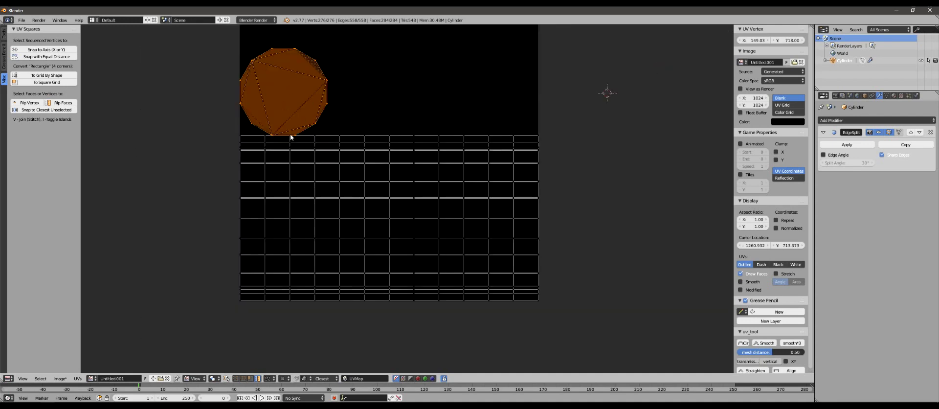
middle_drag(289, 78, 301, 106)
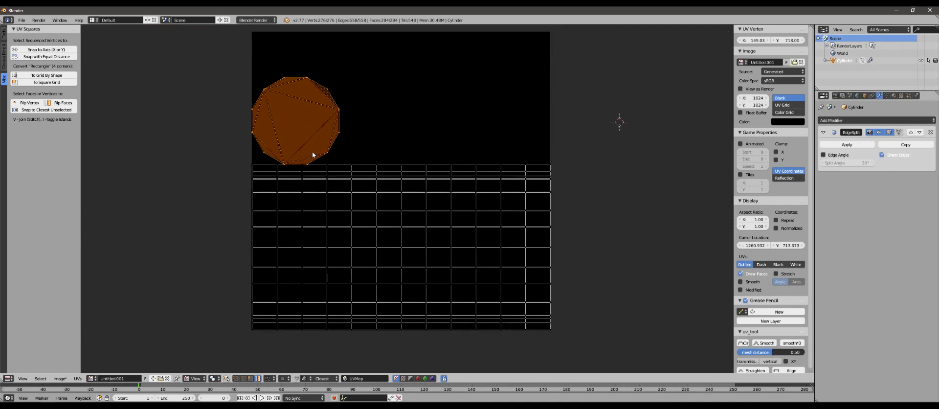
scroll(318, 194, up, 3)
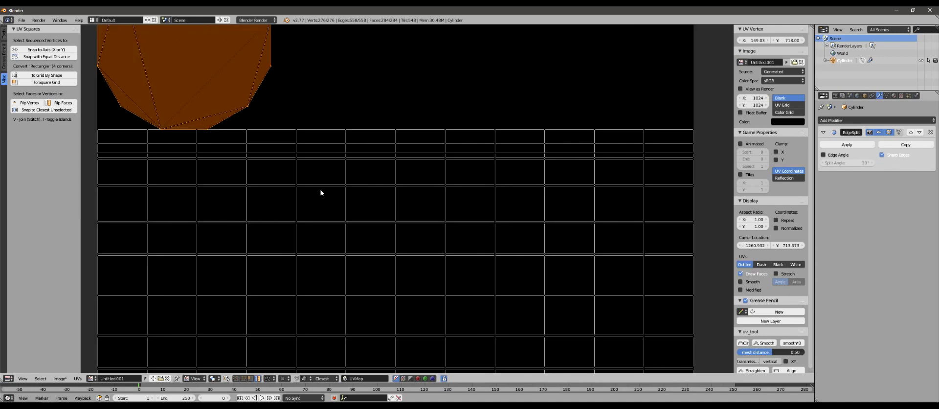
scroll(315, 191, down, 4)
scroll(341, 194, up, 1)
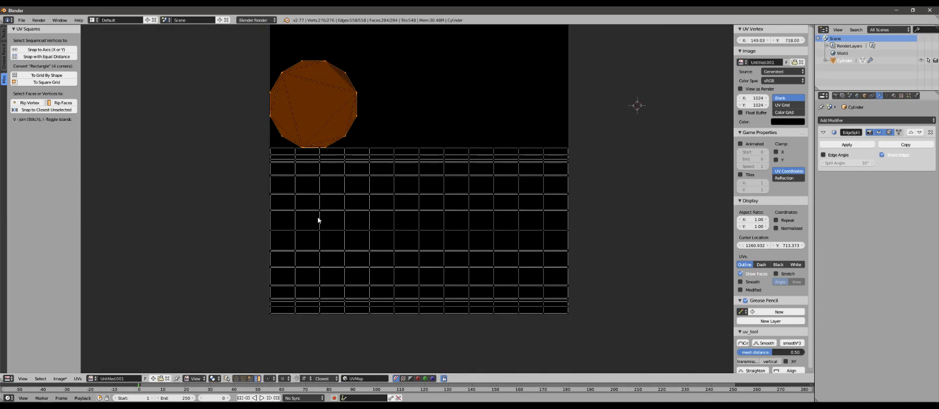
Switch to the browser's wooden barrel image results and examine the enlarged TurboSquid barrel with metal bands
mouse_move(75, 399)
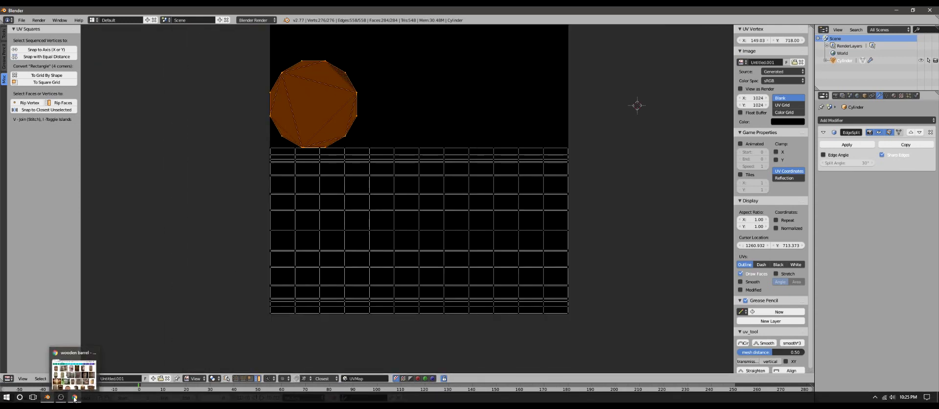
click(75, 372)
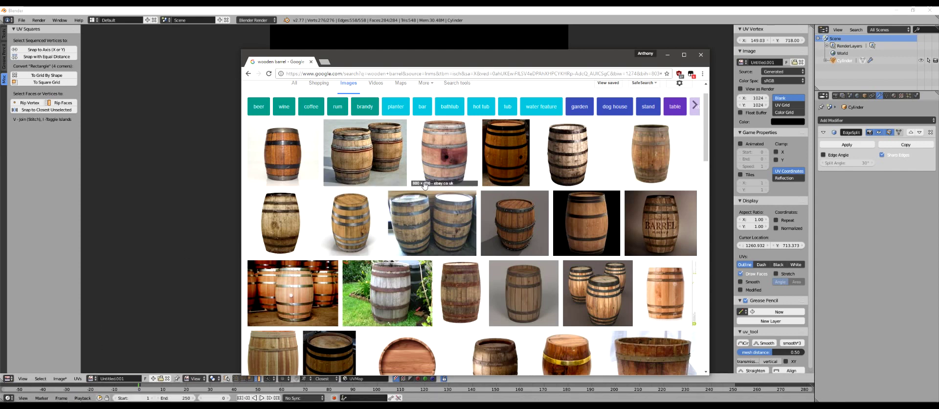
scroll(569, 227, up, 1)
scroll(570, 227, up, 1)
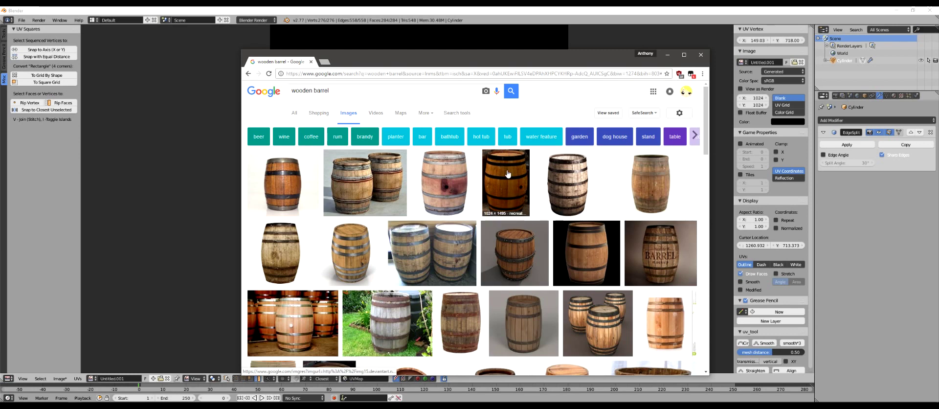
click(348, 259)
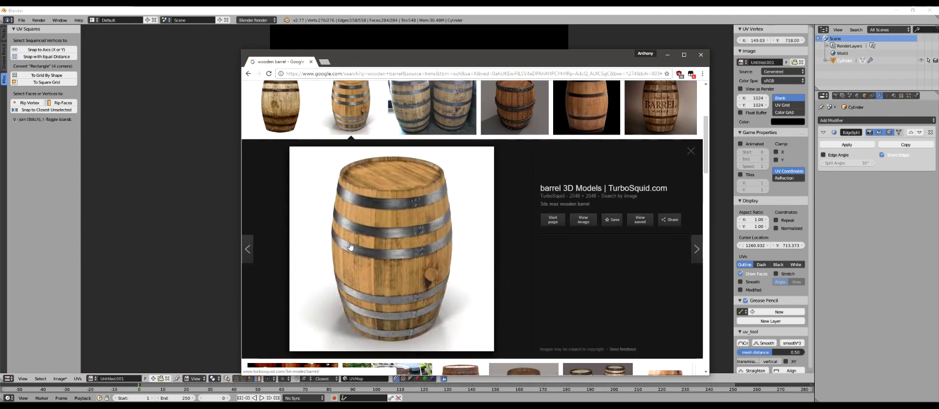
click(691, 151)
Examine enlarged previews of the dark TurboSquid barrel, the hand-carved eBay barrel and the RenderStuff whiskey barrel
click(521, 119)
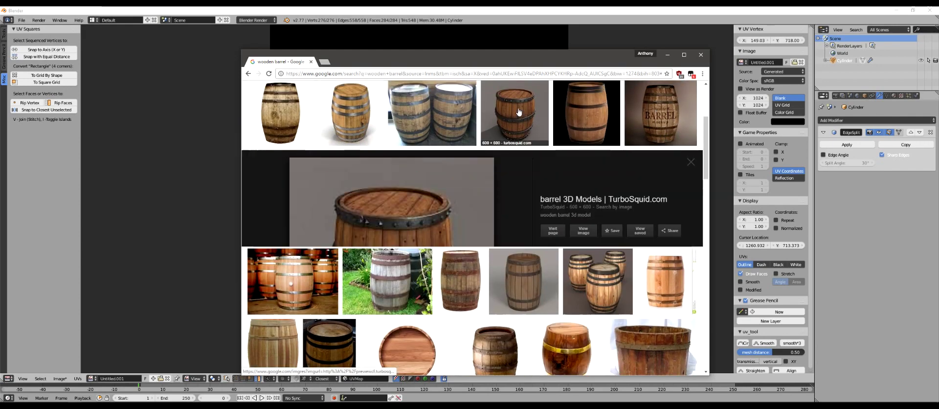
click(690, 162)
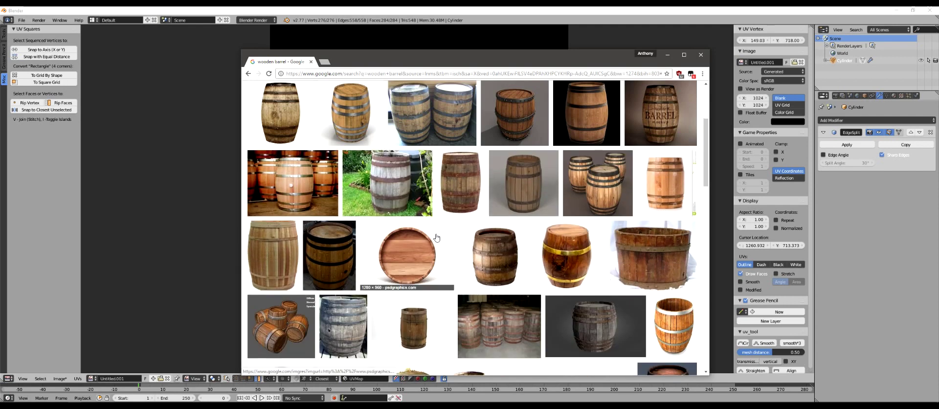
click(555, 246)
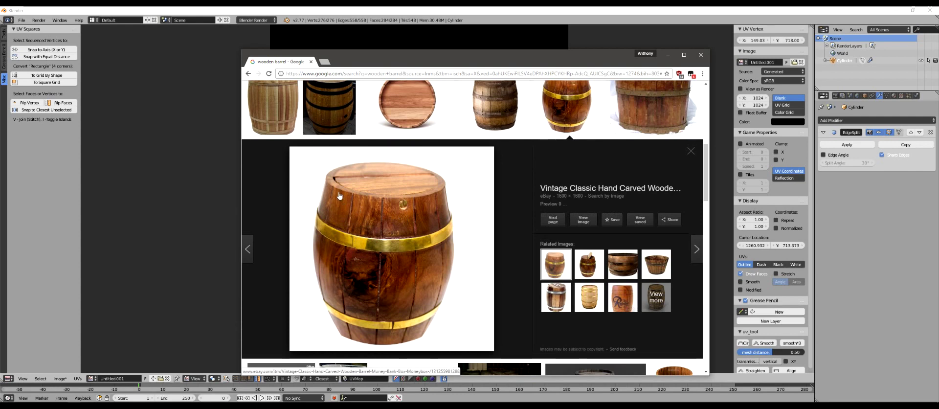
click(690, 151)
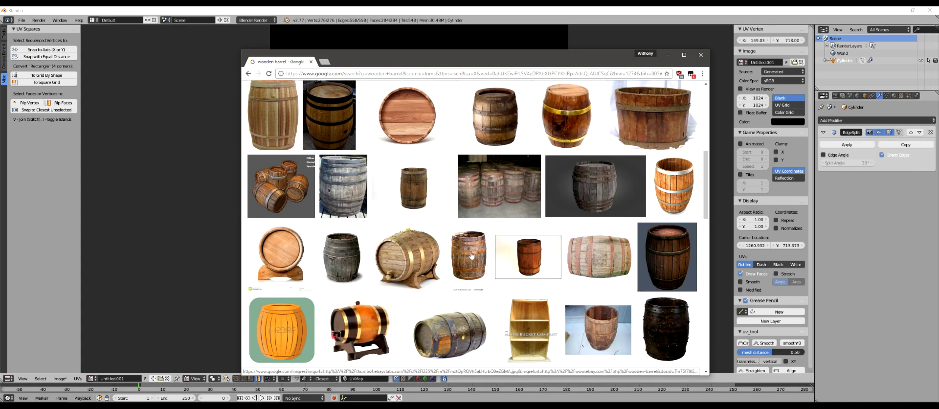
click(386, 267)
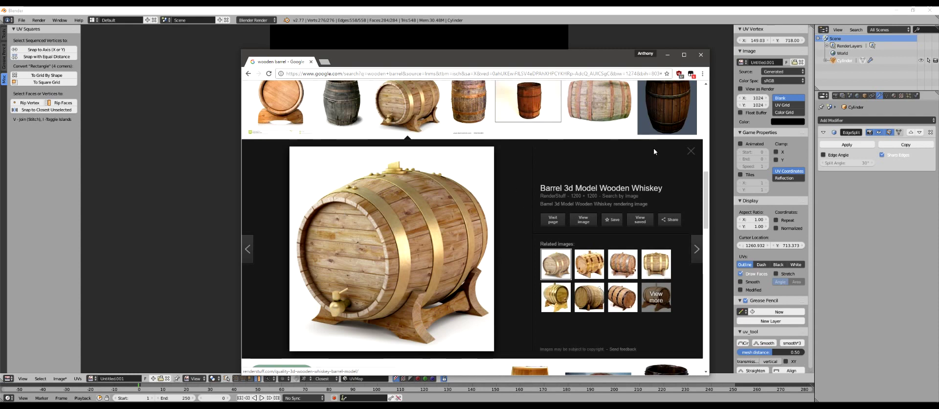
Switch back to Blender, examine the barrel side island from its upper to its lower rows and select it
click(371, 10)
scroll(411, 231, up, 3)
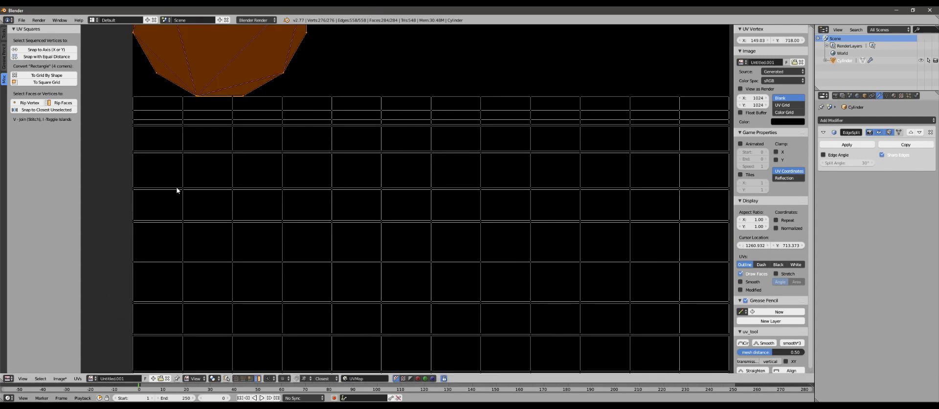
middle_drag(177, 190, 258, 254)
scroll(274, 284, up, 2)
scroll(283, 298, down, 2)
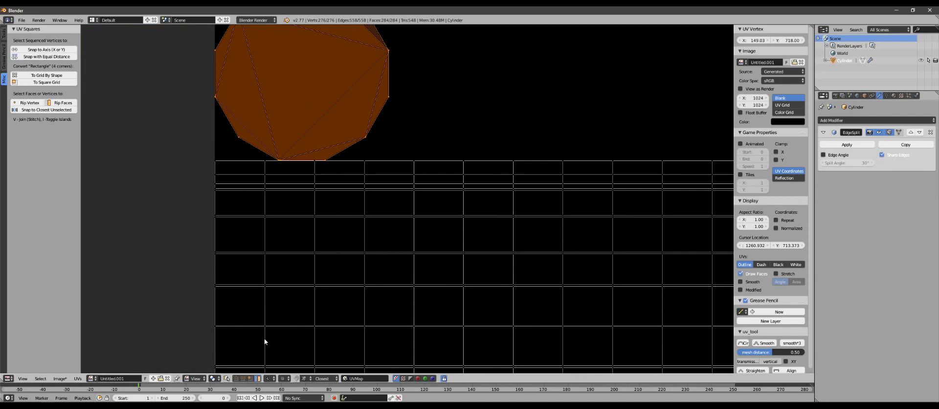
scroll(245, 241, down, 3)
scroll(300, 273, up, 3)
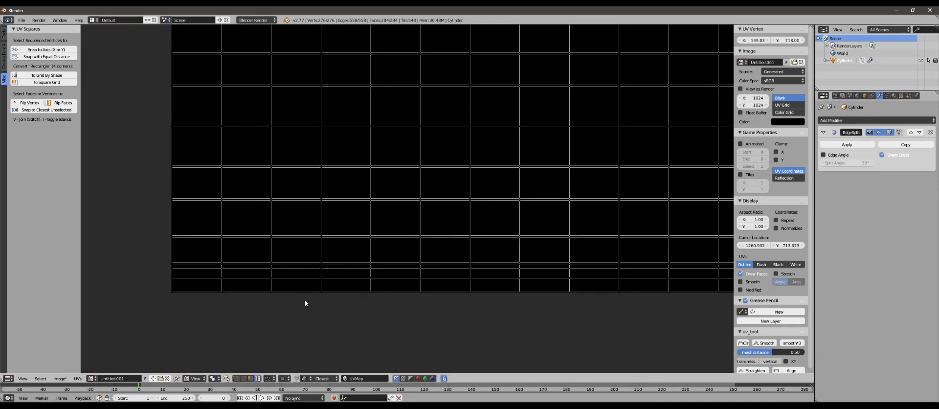
scroll(277, 316, down, 2)
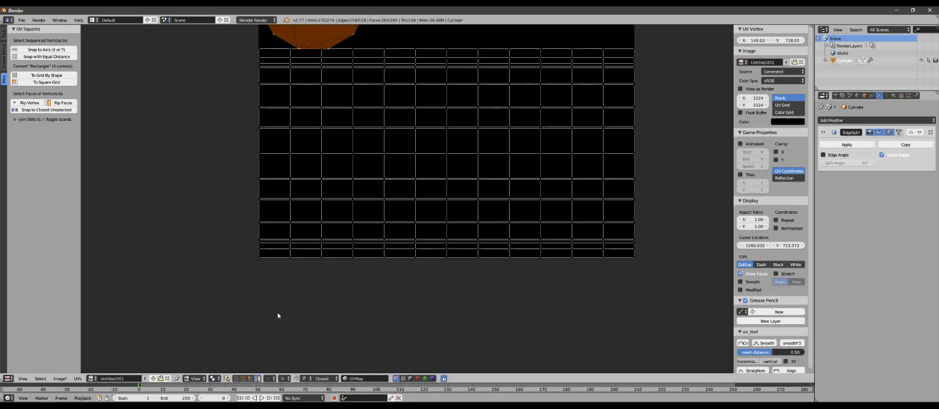
right_click(366, 122)
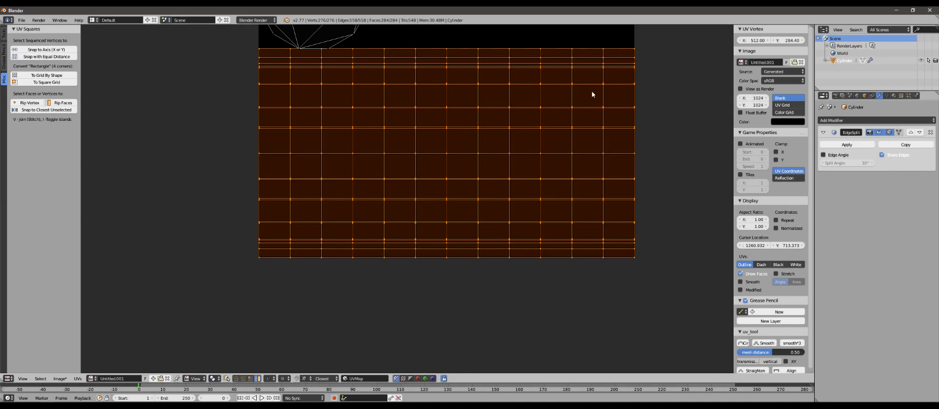
middle_drag(465, 176, 488, 220)
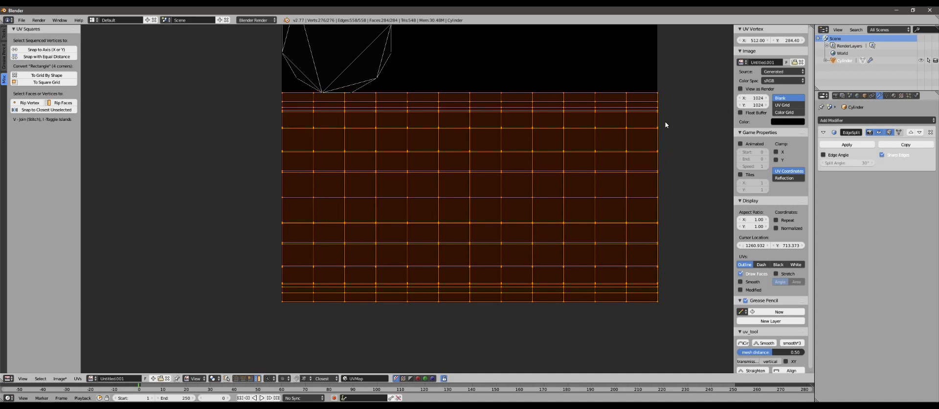
Select both stacked cap islands and move them about 108 px across and 424 px down onto the barrel side island
right_click(372, 73)
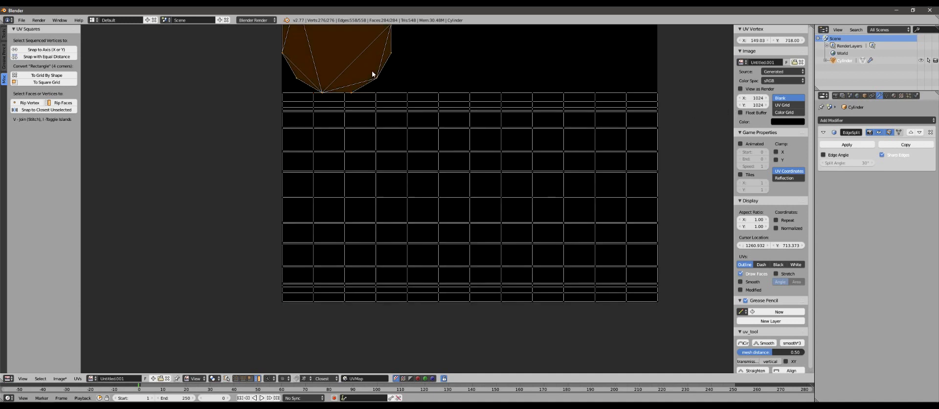
shift+right_click(390, 56)
shift+right_click(394, 43)
shift+right_click(385, 47)
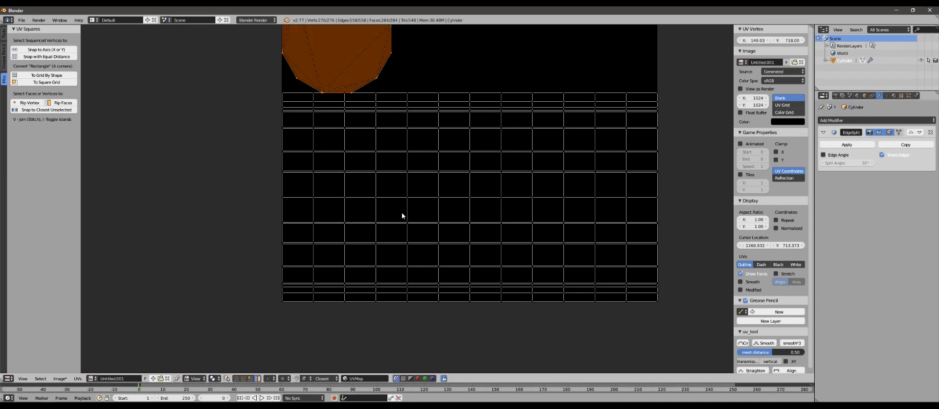
key(g)
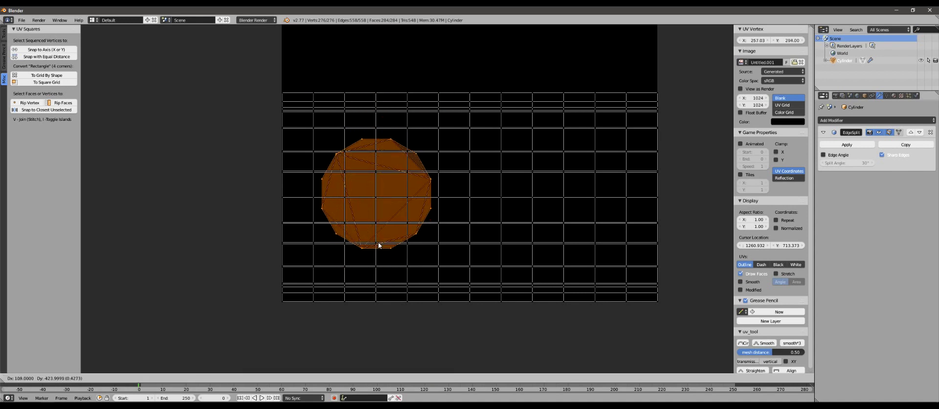
click(379, 245)
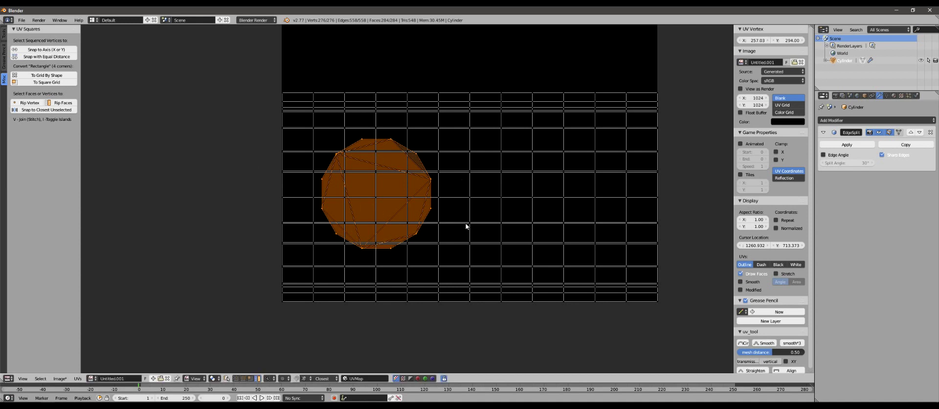
Examine the rows of the barrel side island from its upper part to its lower edge
scroll(466, 223, down, 1)
middle_drag(437, 183, 441, 221)
middle_drag(452, 245, 403, 109)
scroll(455, 207, up, 3)
scroll(398, 235, up, 2)
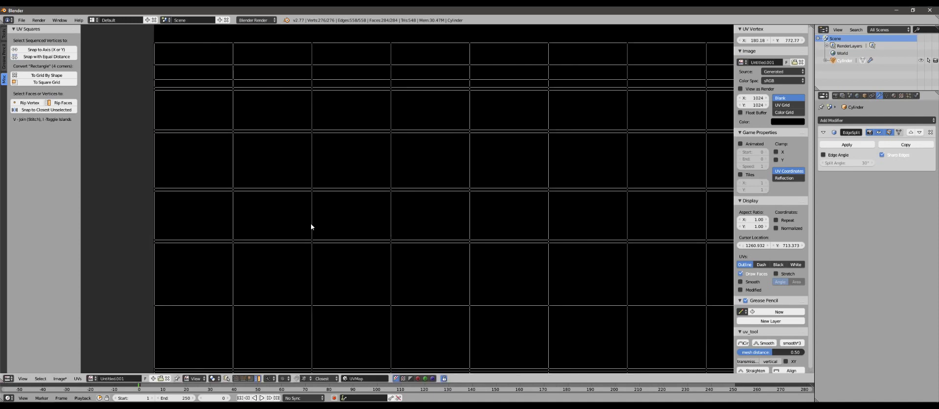
scroll(318, 223, down, 2)
scroll(338, 291, down, 1)
middle_drag(365, 349, 318, 225)
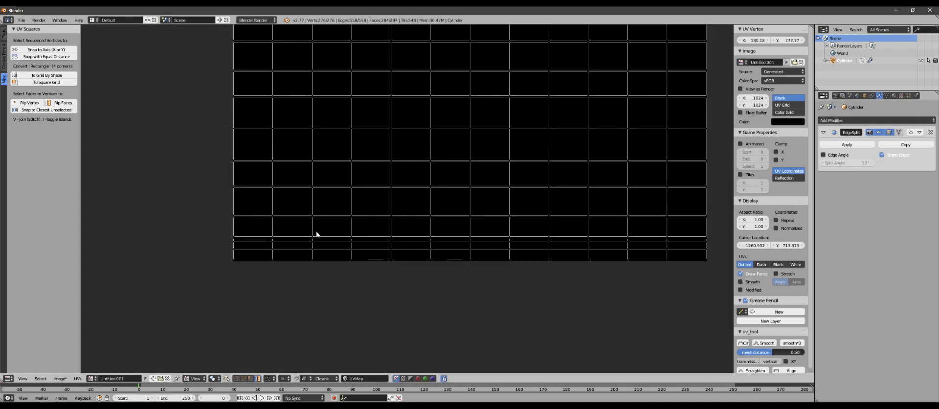
scroll(234, 215, up, 2)
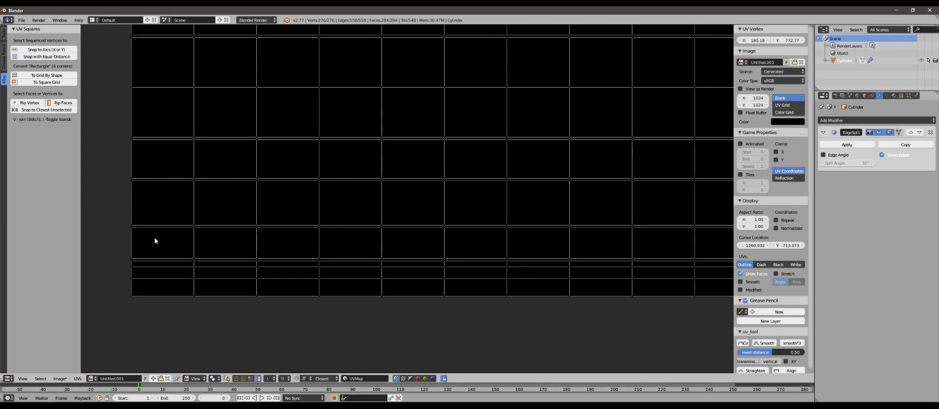
Add the full-width lower band row, just above the narrow bottom rows, to the selection
key(b)
drag(100, 209, 707, 262)
middle_drag(686, 243, 340, 224)
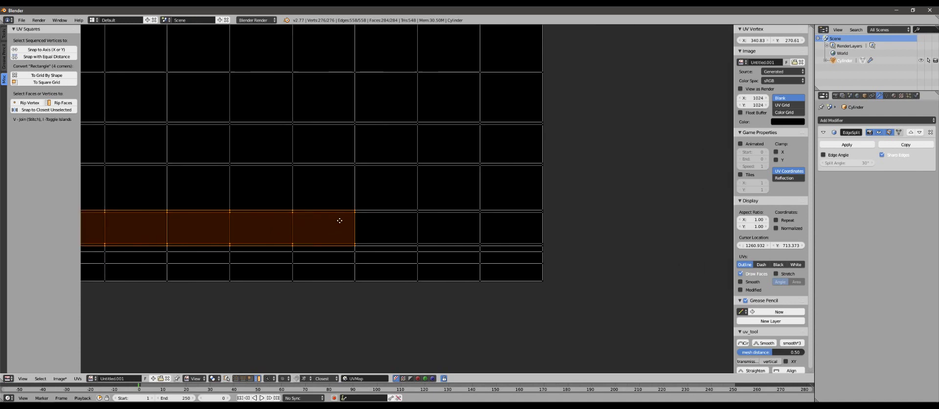
key(b)
drag(294, 194, 601, 253)
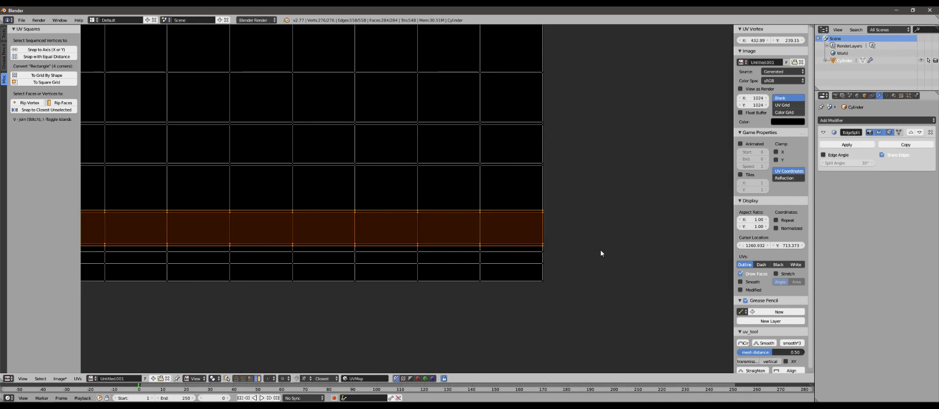
scroll(562, 244, down, 1)
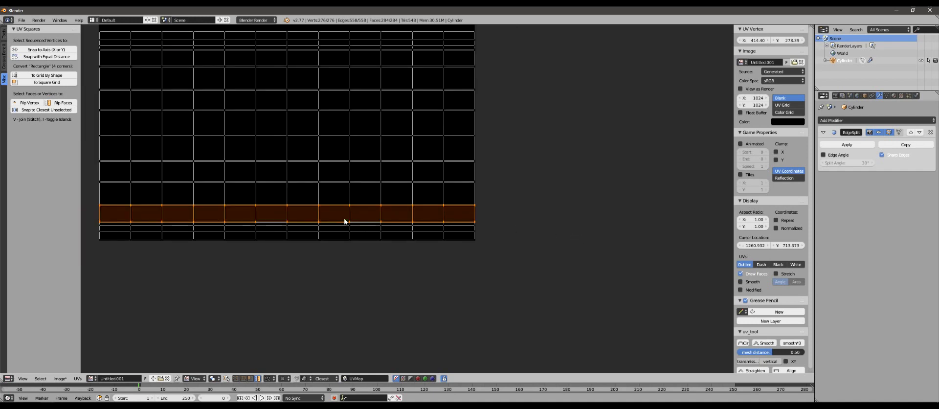
Cancel the vertical move of the selected row and turn off Constrain to Image Bounds
key(g)
key(y)
right_click(411, 202)
click(77, 378)
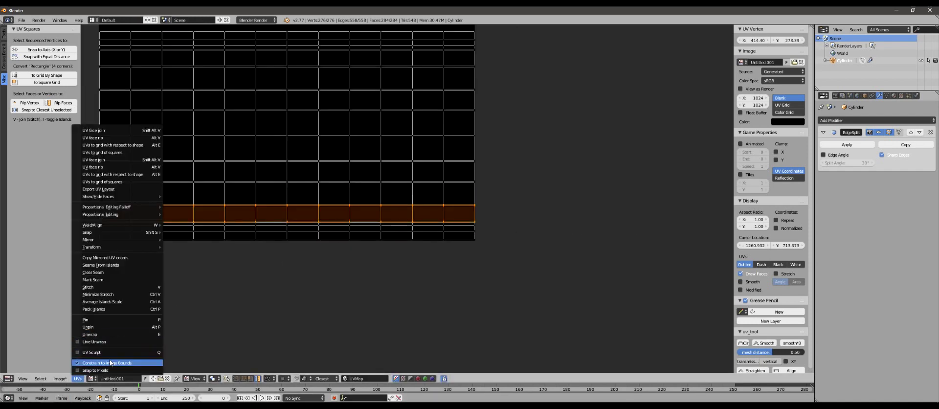
click(99, 362)
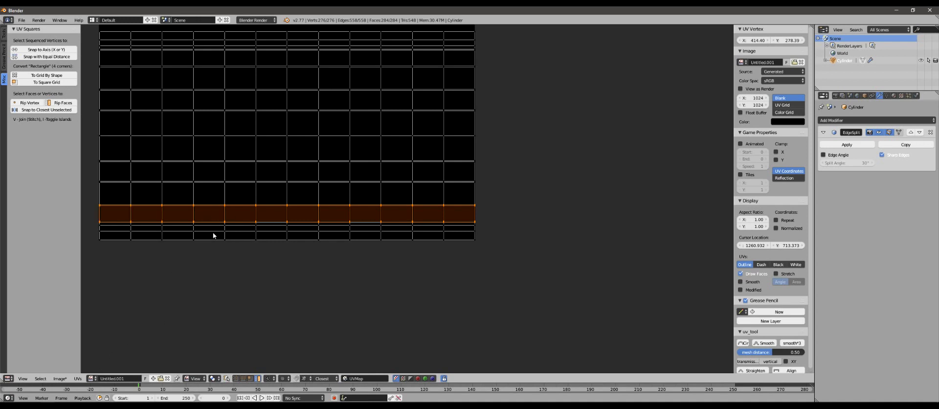
Move the selected band row and caps about 1065 px across and 77 px down, outside the image beside the barrel island
key(g)
click(601, 247)
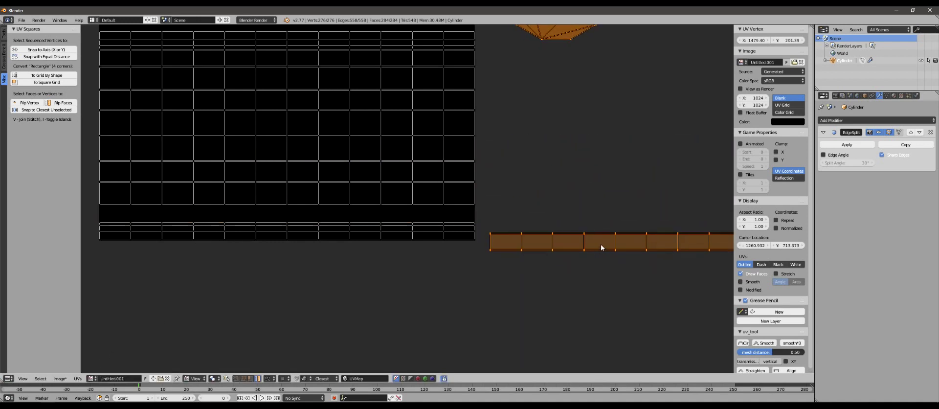
scroll(493, 63, down, 3)
scroll(471, 201, up, 2)
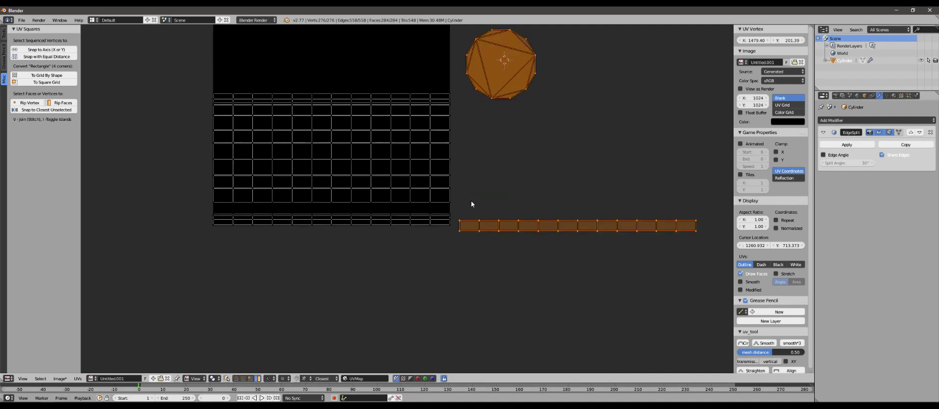
Select only the stacked cap islands and move them up outside the image to about X 1273, Y 1011
middle_drag(497, 114, 433, 236)
right_click(453, 153)
key(a)
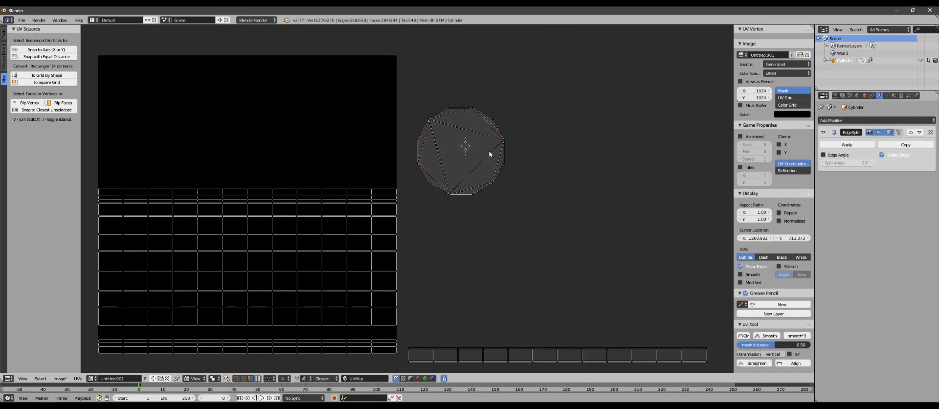
key(a)
key(g)
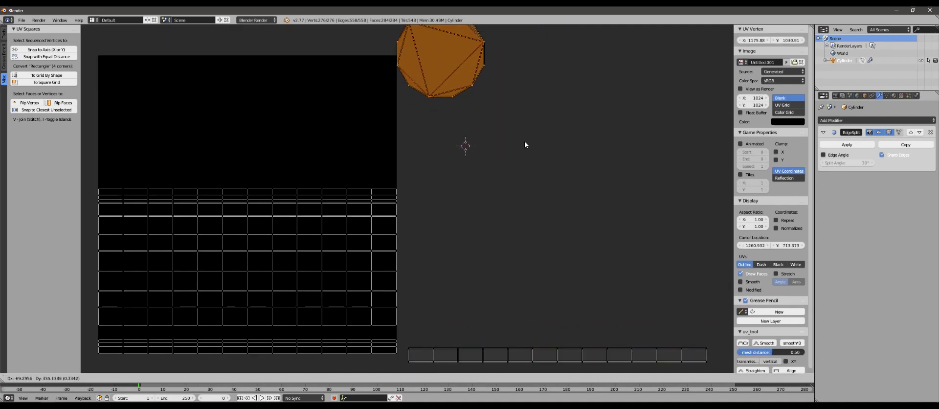
click(554, 153)
Select only the band row directly below the two-row centre section and move it about 1060 px across, outside the image
middle_drag(364, 296, 464, 204)
scroll(274, 224, up, 1)
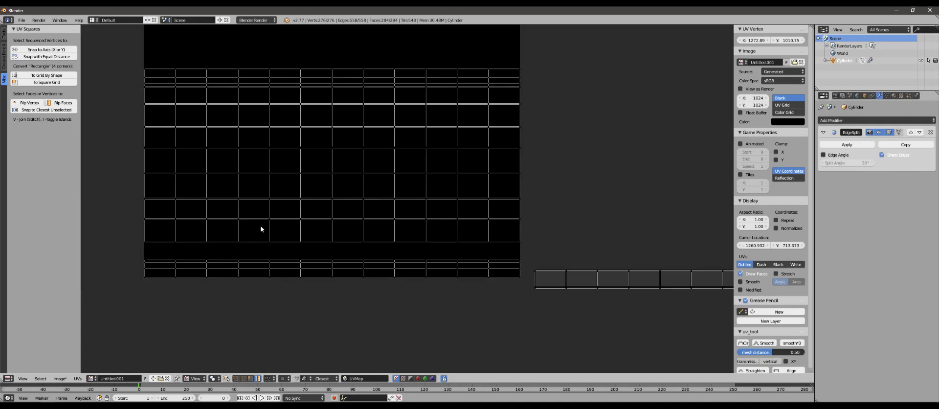
key(a)
key(a)
key(a)
key(b)
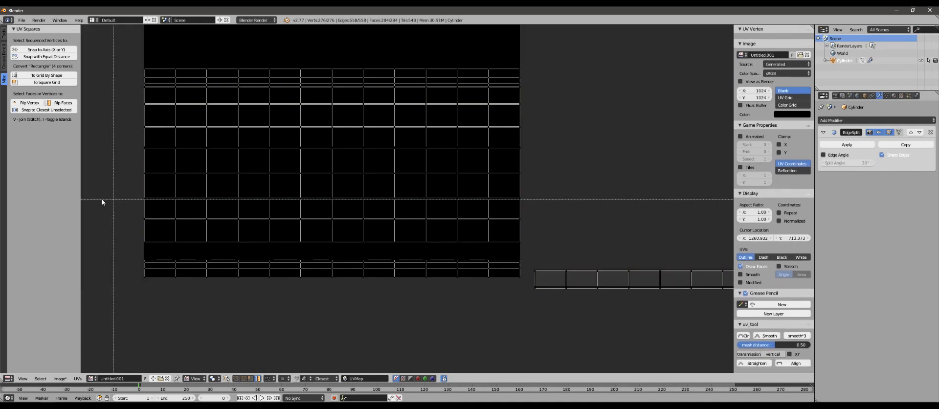
drag(101, 195, 582, 224)
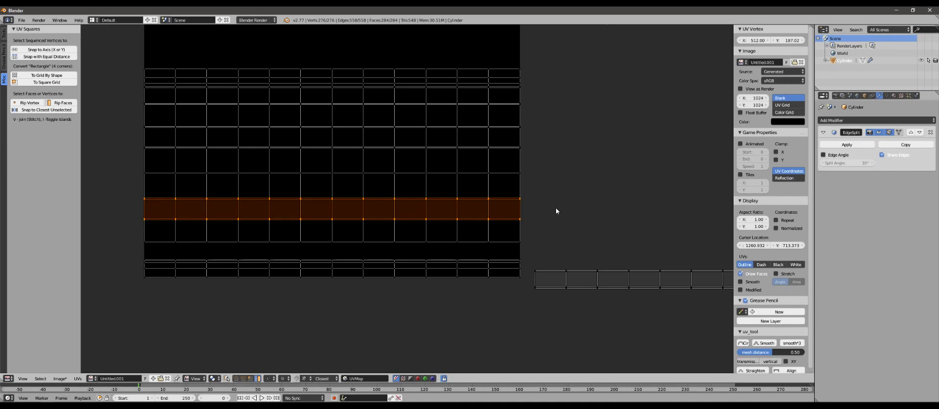
key(g)
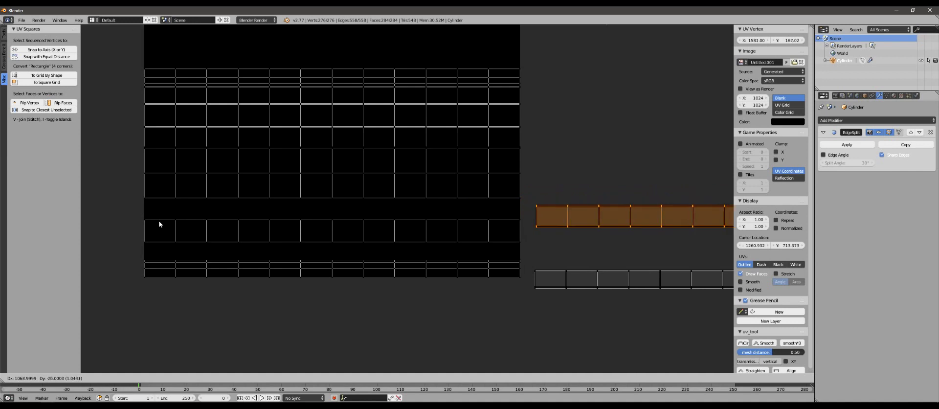
click(155, 222)
Select only the band row directly above the two-row centre section and move it about 1066 px across, outside the image
middle_drag(88, 170, 105, 227)
key(a)
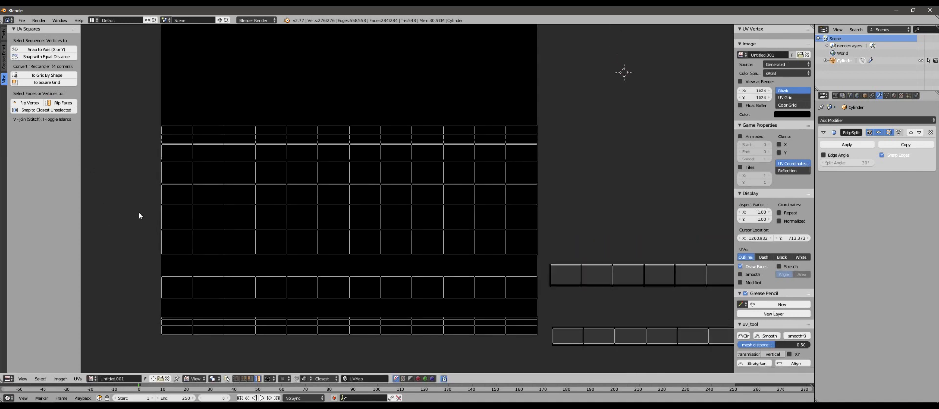
key(b)
drag(107, 177, 561, 219)
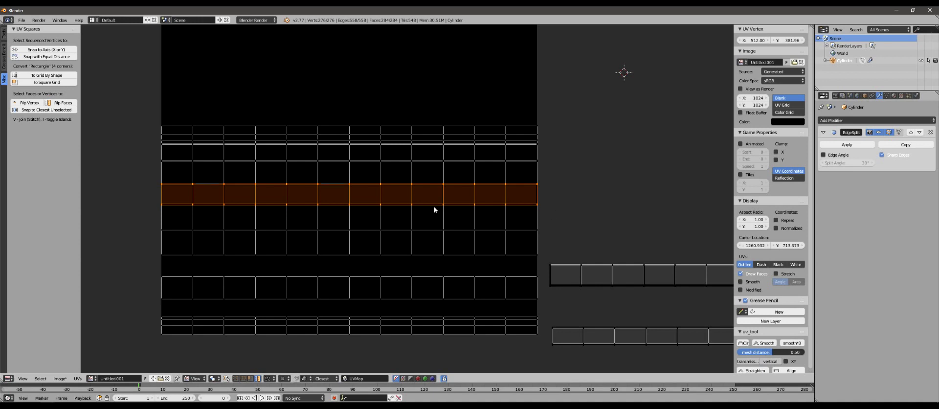
key(g)
click(80, 211)
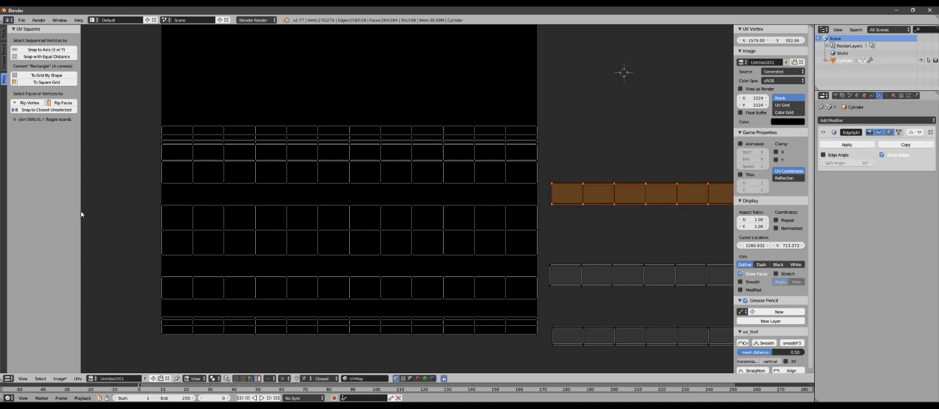
Select only the band row below the narrow top rows and move it about 1067 px across and 19 px down, outside the image
key(b)
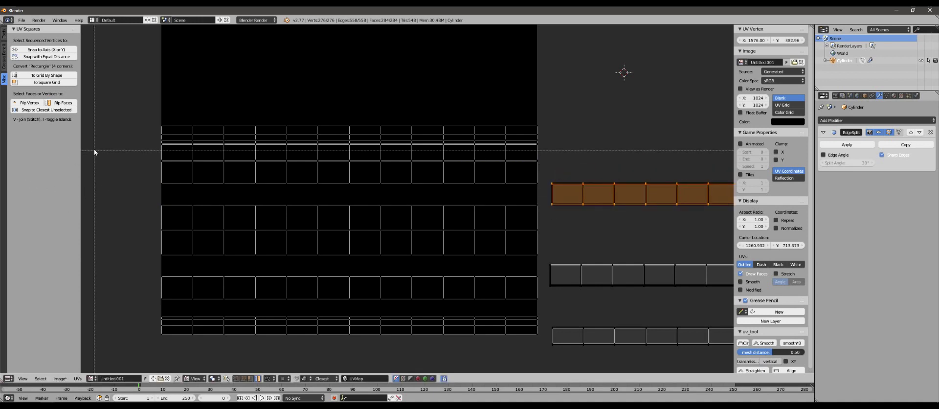
drag(92, 141, 532, 170)
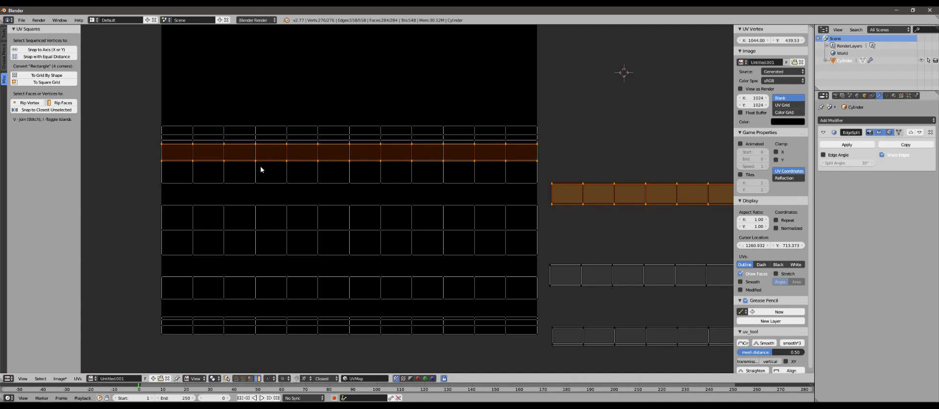
key(g)
key(Escape)
shift+right_click(608, 198)
key(g)
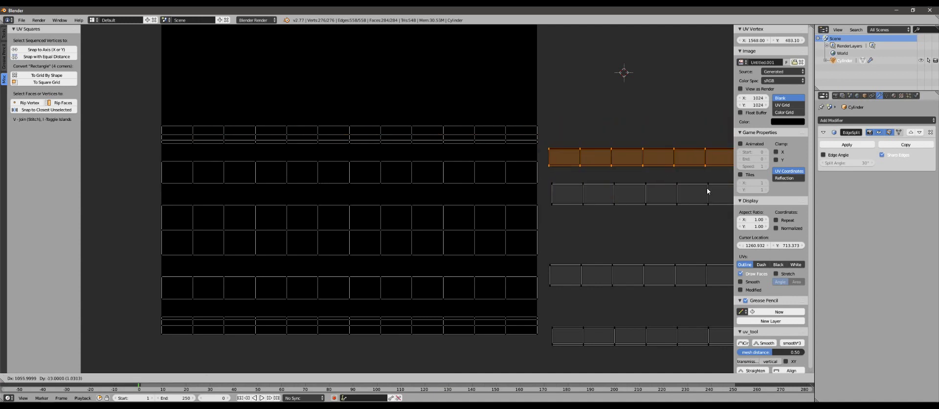
click(710, 190)
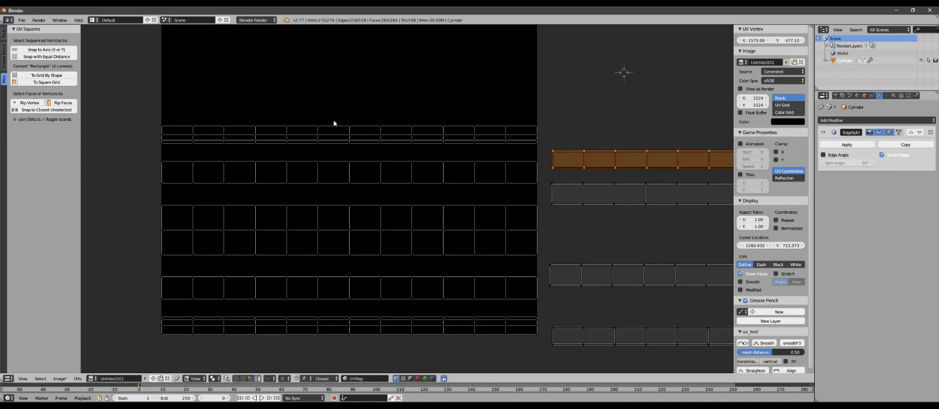
Examine the remaining wood rows inside the image and the four separated band rows beside it
scroll(420, 162, down, 1)
scroll(477, 235, up, 2)
middle_drag(390, 223, 404, 98)
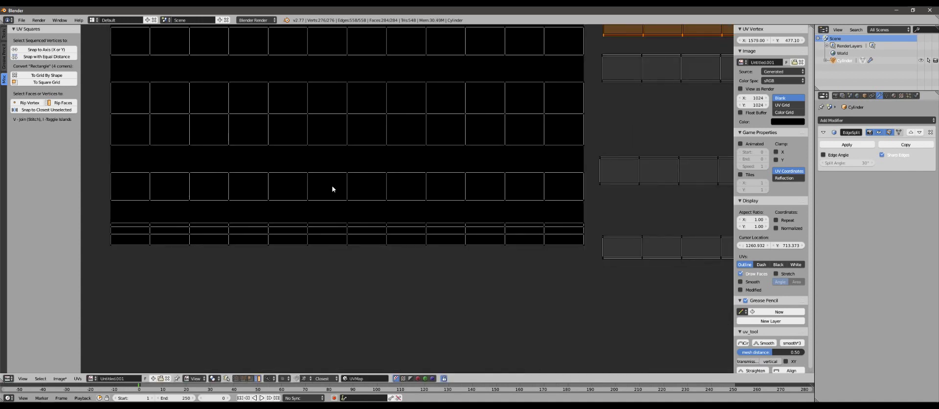
middle_drag(250, 181, 341, 179)
scroll(467, 190, down, 3)
middle_drag(604, 166, 438, 176)
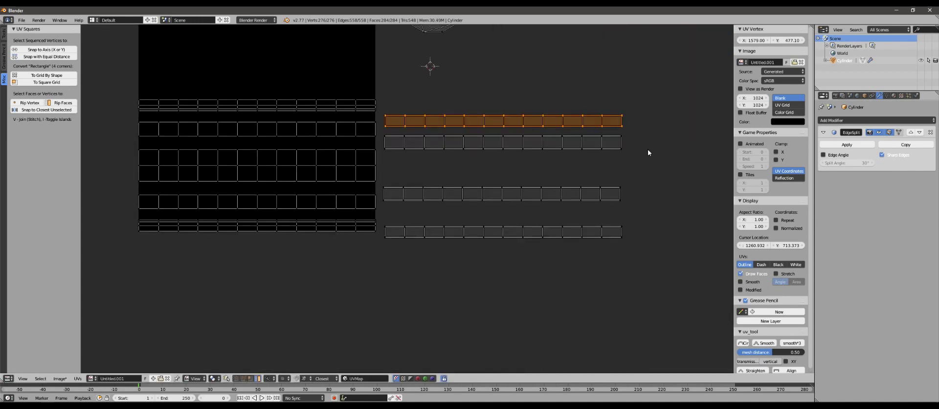
middle_drag(311, 143, 428, 188)
scroll(420, 192, up, 2)
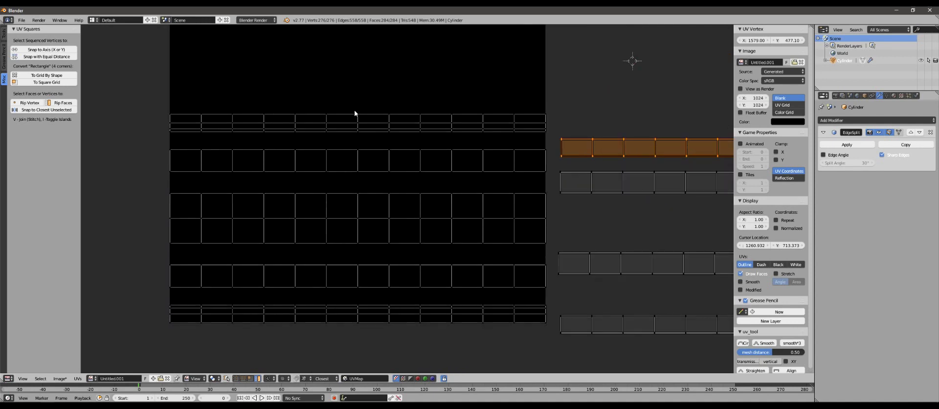
middle_drag(297, 200, 372, 144)
scroll(403, 203, up, 2)
scroll(405, 205, down, 2)
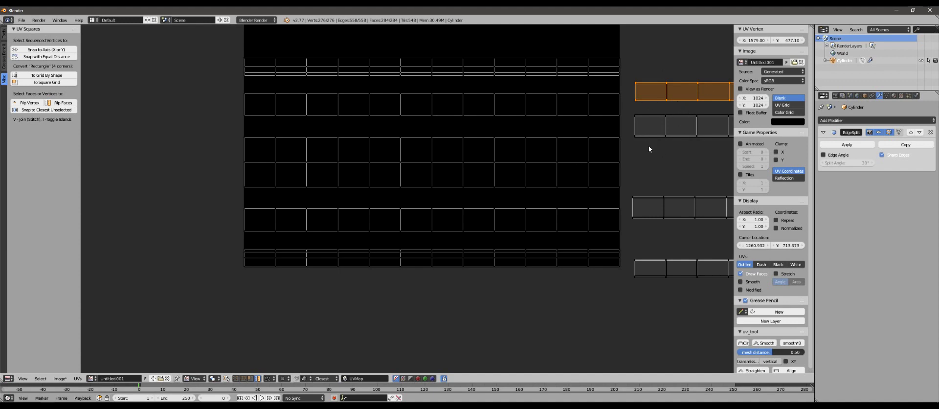
Select the lower single wood row and move it down along Y against the narrow bottom rows
middle_drag(443, 116, 441, 126)
scroll(363, 122, up, 2)
key(l)
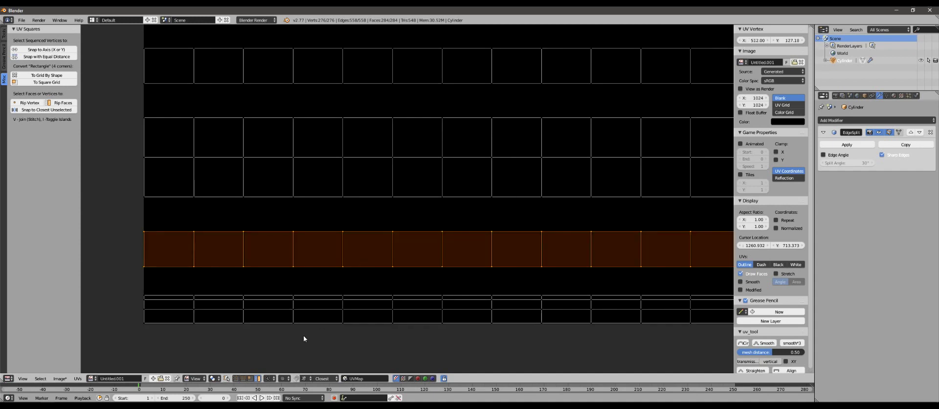
click(269, 378)
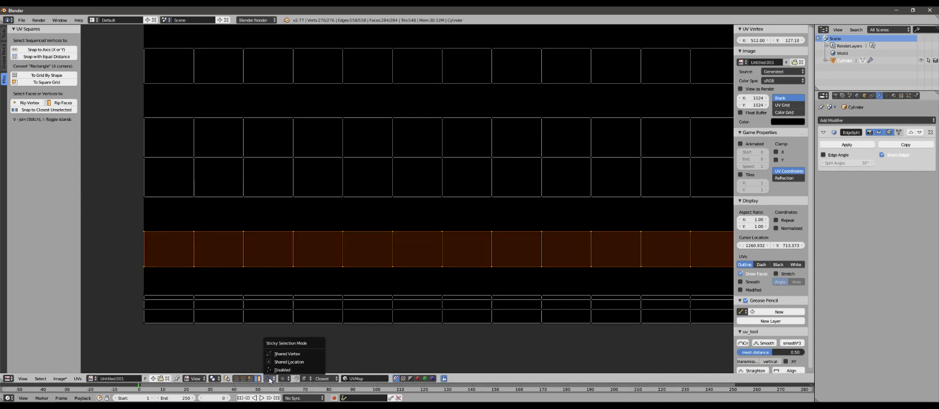
click(308, 380)
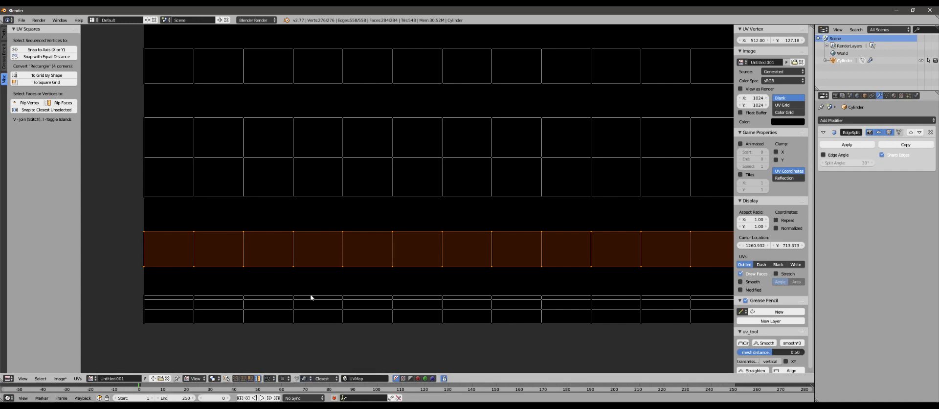
key(g)
key(y)
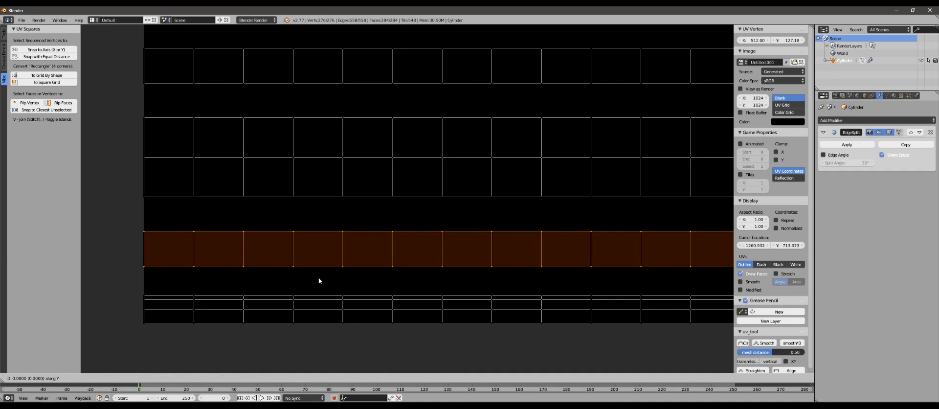
click(318, 291)
Select the two-row centre island and move it about 108 px down along Y against the lower wood row
key(l)
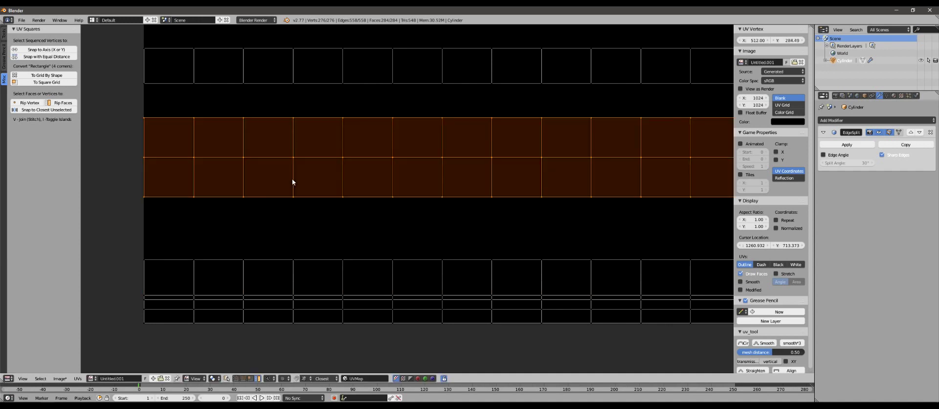
key(g)
key(y)
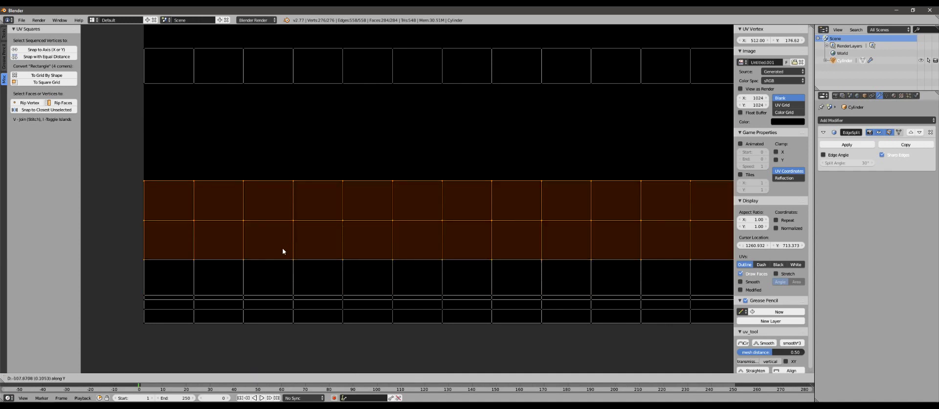
click(268, 259)
Select the upper single wood row and move it down along Y onto the top edge of the centre island
middle_drag(233, 173, 240, 226)
right_click(292, 135)
key(g)
key(y)
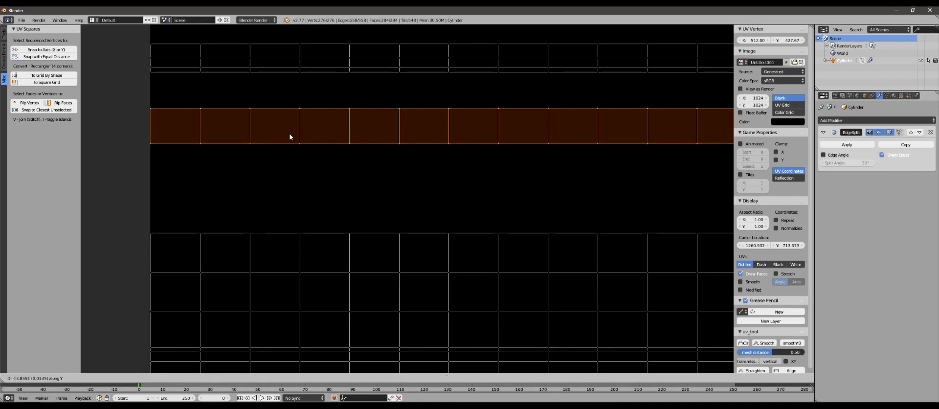
click(279, 235)
Select the island of narrow rows at the top and move it down along Y to just above the stacked wood rows
right_click(286, 71)
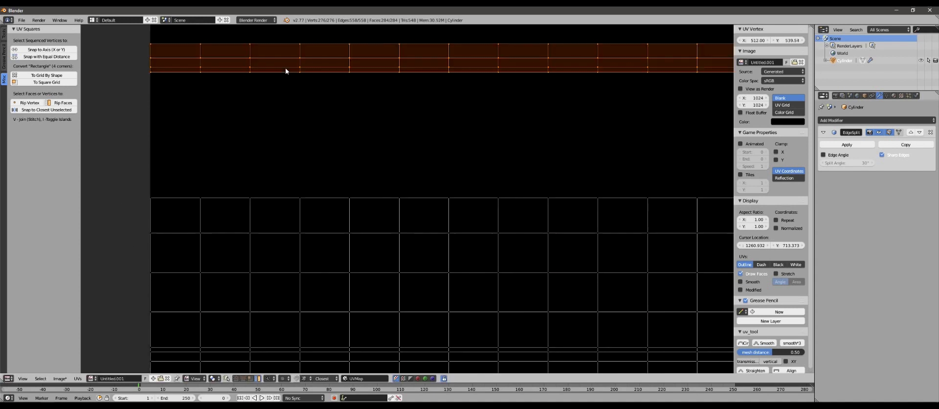
key(g)
key(y)
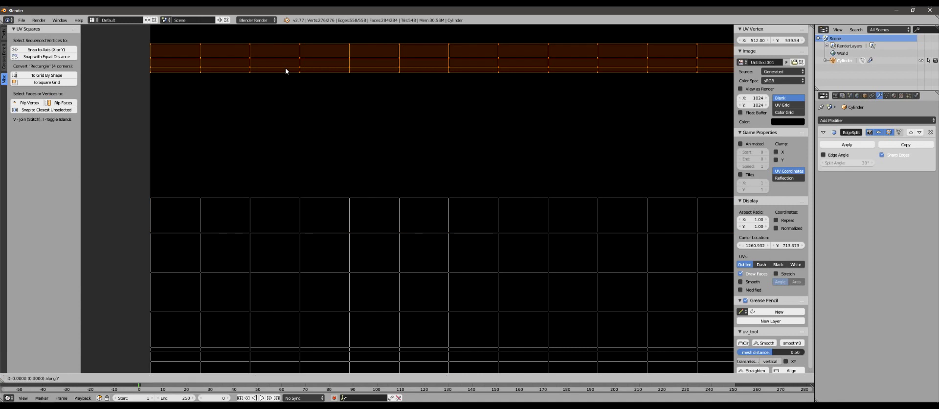
click(283, 218)
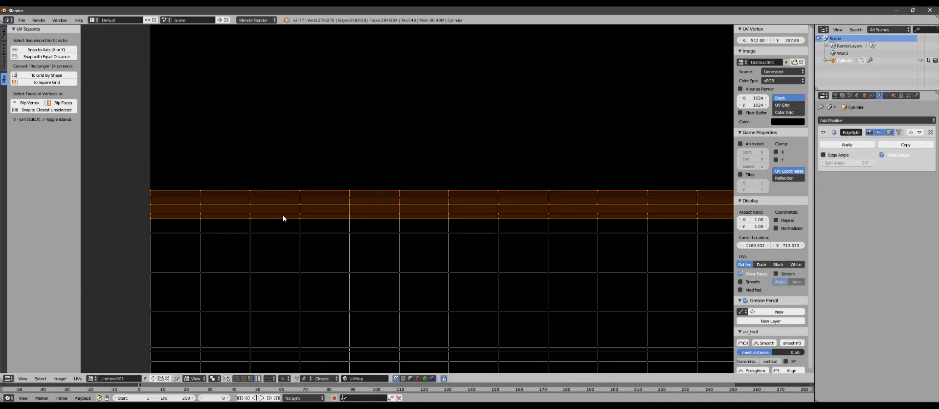
key(g)
key(y)
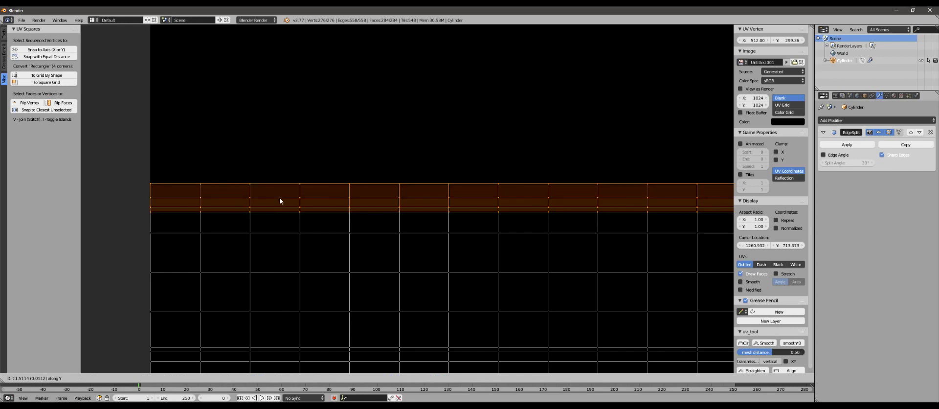
click(274, 172)
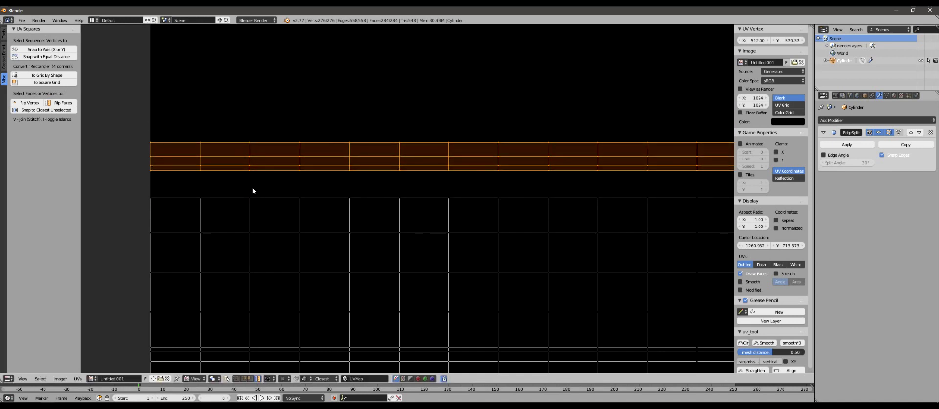
Move the narrow-row island about 47 px down along Y onto the wood rows' upper edge, and deselect everything
key(g)
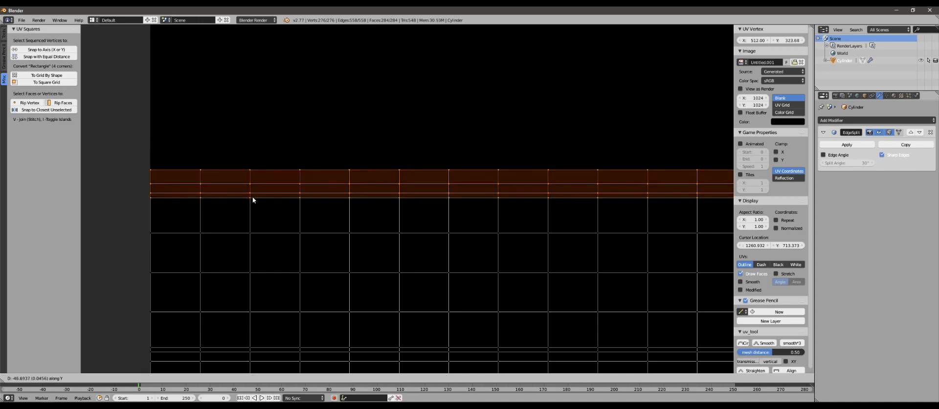
click(253, 200)
scroll(407, 202, down, 4)
key(a)
scroll(475, 216, up, 4)
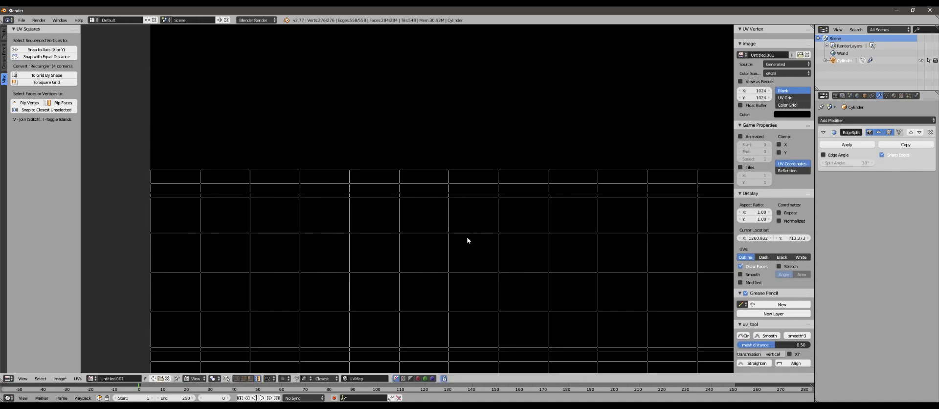
scroll(460, 242, down, 4)
scroll(435, 247, up, 2)
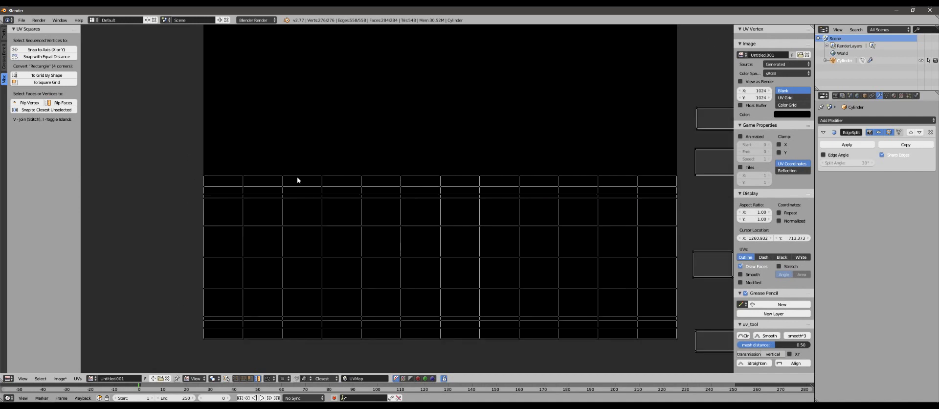
Select the round cap island outside the image and move it over the middle of the stacked wood rows
scroll(497, 268, down, 4)
middle_drag(468, 193, 403, 220)
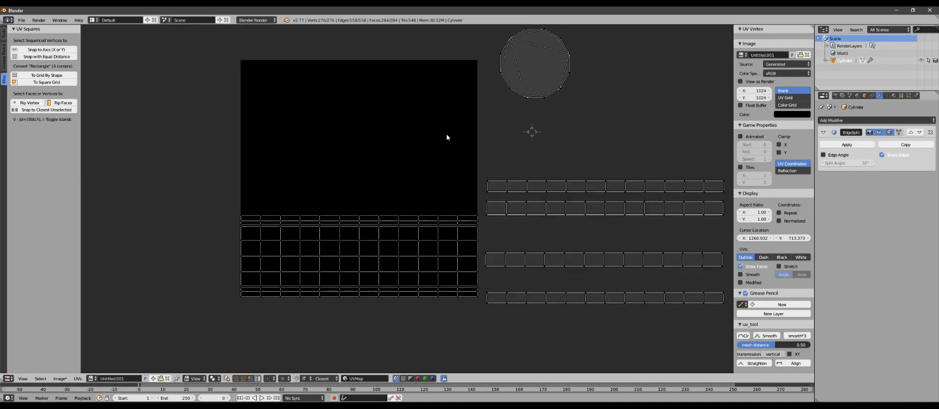
right_click(559, 71)
key(a)
right_click(574, 73)
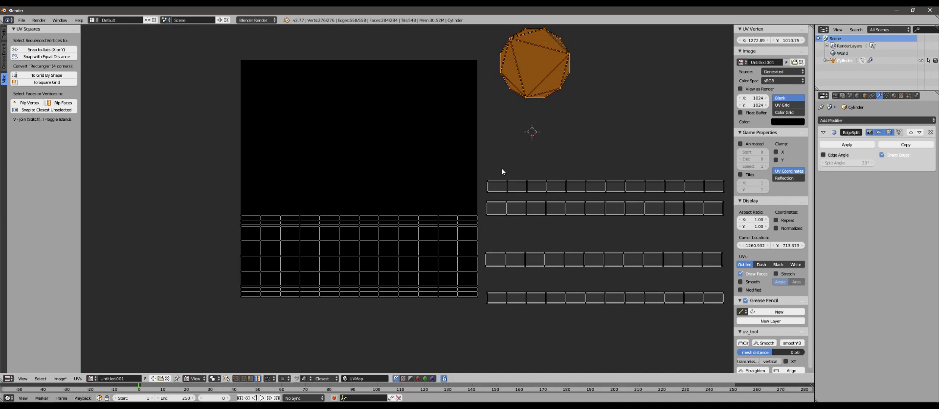
middle_drag(426, 202, 444, 173)
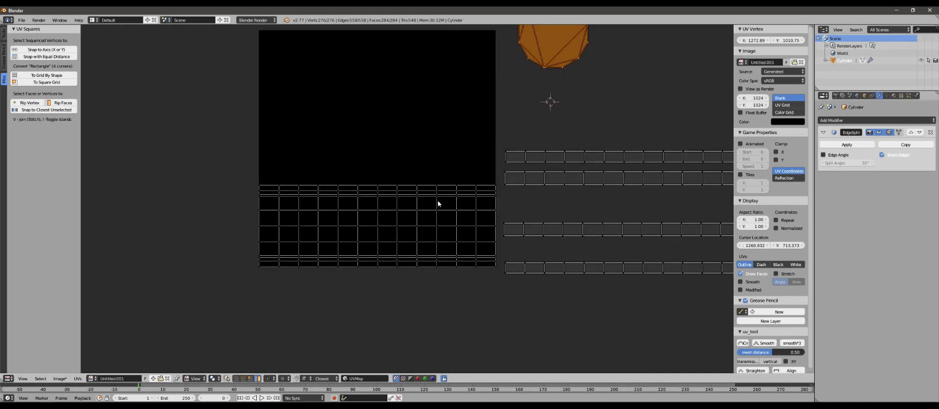
scroll(425, 215, up, 2)
scroll(376, 257, down, 2)
key(g)
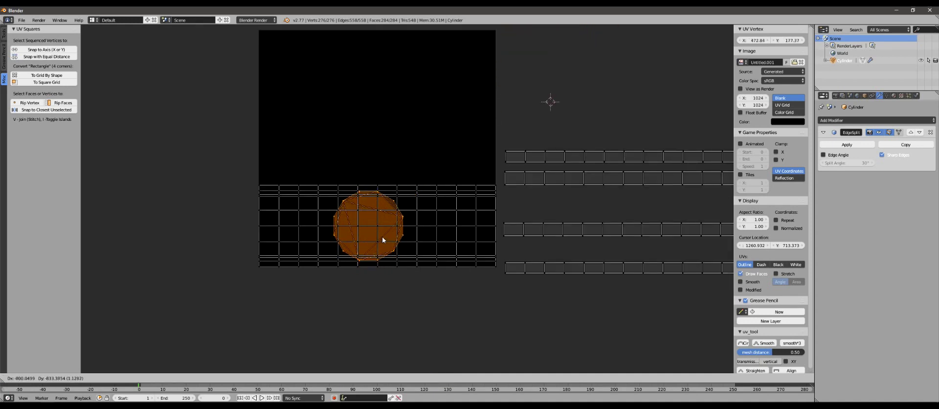
click(382, 235)
Examine the round cap's size and outline against the stacked wood rows and the full width of the layout
scroll(364, 231, up, 2)
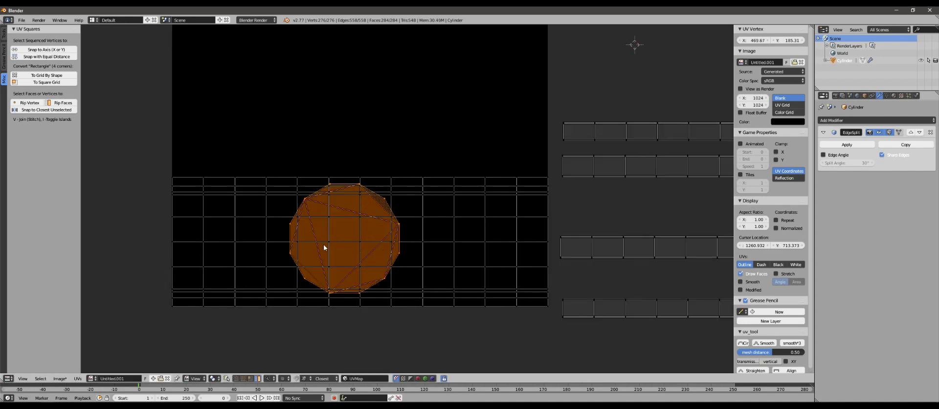
middle_drag(378, 235, 416, 162)
scroll(423, 188, up, 1)
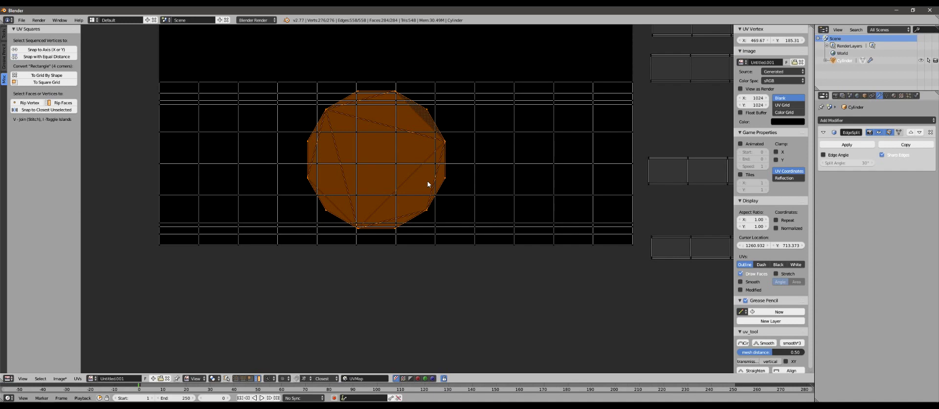
scroll(361, 143, up, 3)
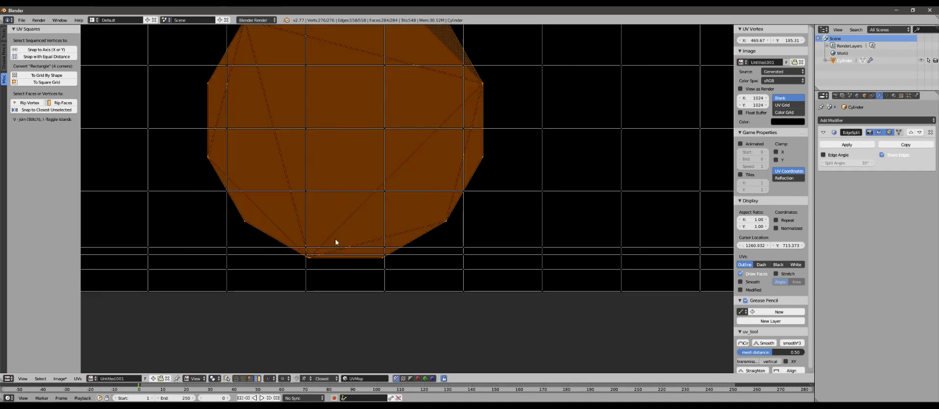
scroll(368, 189, down, 3)
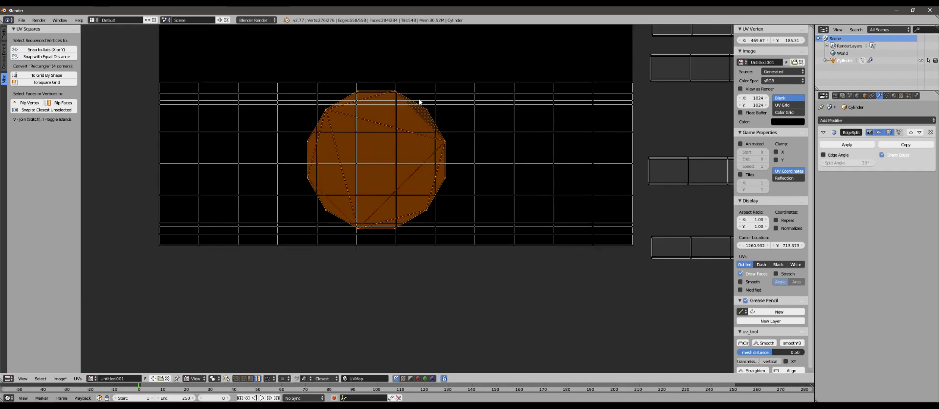
middle_drag(372, 158, 426, 207)
scroll(387, 168, up, 3)
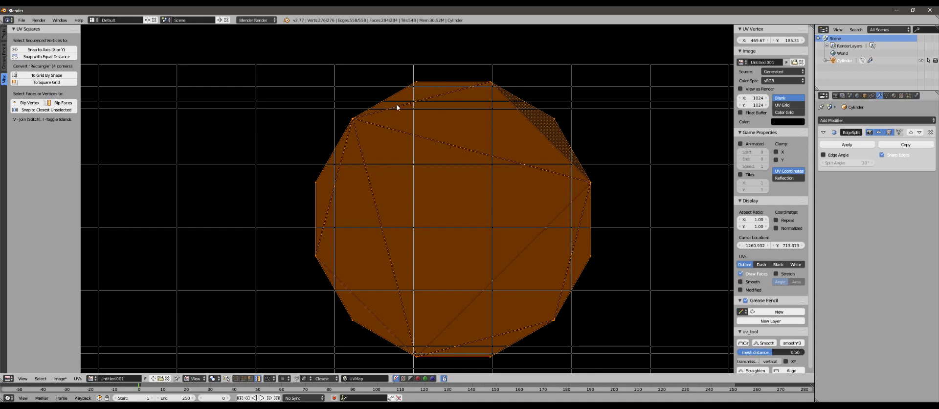
scroll(396, 106, down, 2)
middle_drag(252, 133, 286, 137)
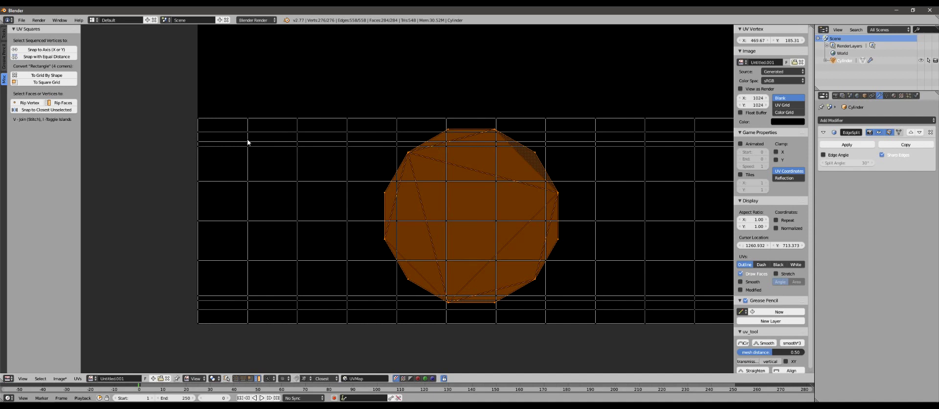
middle_drag(635, 150, 462, 158)
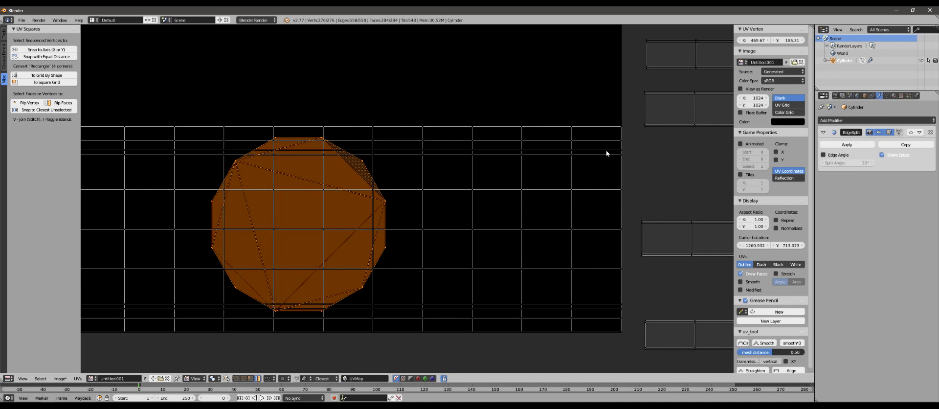
middle_drag(351, 166, 423, 131)
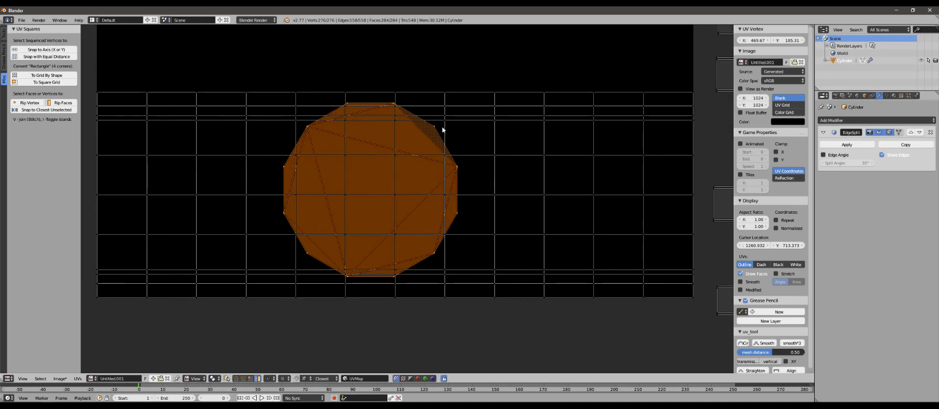
scroll(432, 186, down, 1)
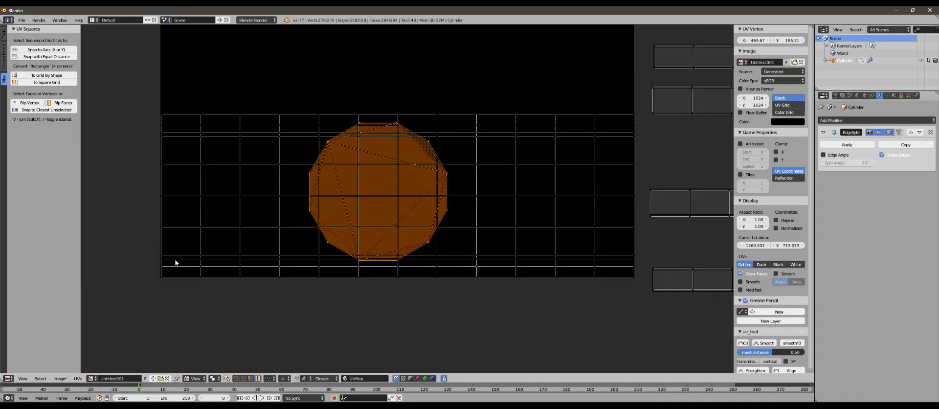
Select the narrow-row island along the image's lower edge and set the pivot to the 2D Cursor
right_click(156, 274)
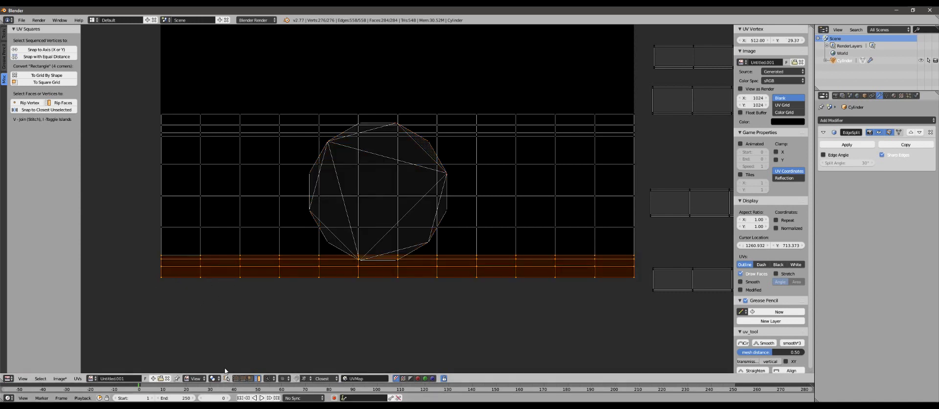
scroll(252, 255, down, 1)
mouse_move(152, 398)
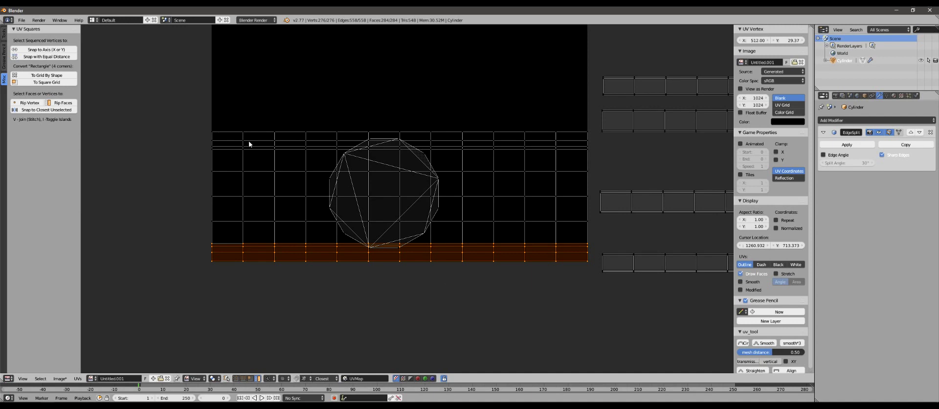
scroll(244, 202, up, 2)
middle_drag(159, 203, 342, 172)
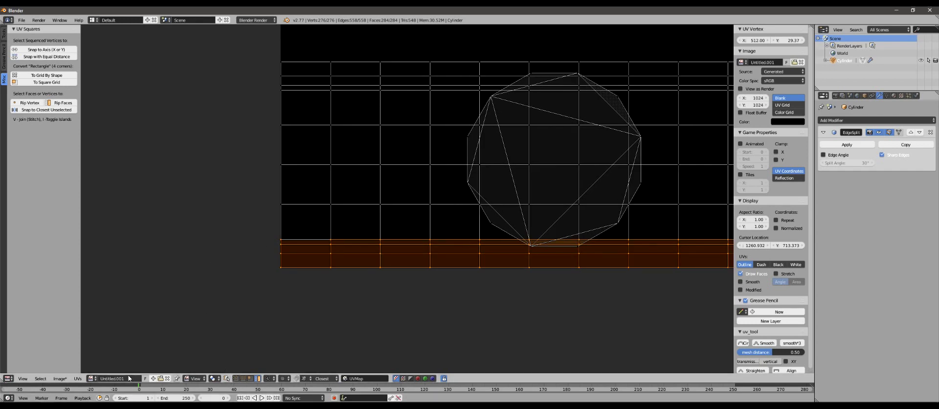
scroll(357, 199, down, 1)
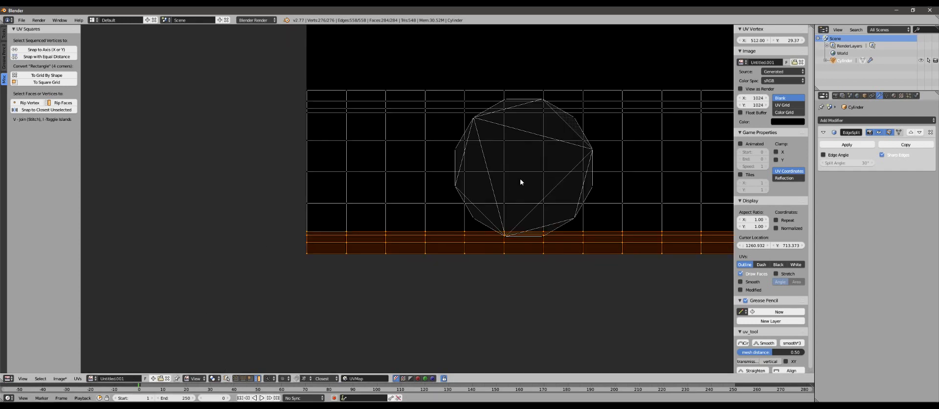
scroll(520, 206, down, 3)
middle_drag(437, 199, 417, 242)
scroll(414, 280, up, 3)
middle_drag(276, 315, 304, 245)
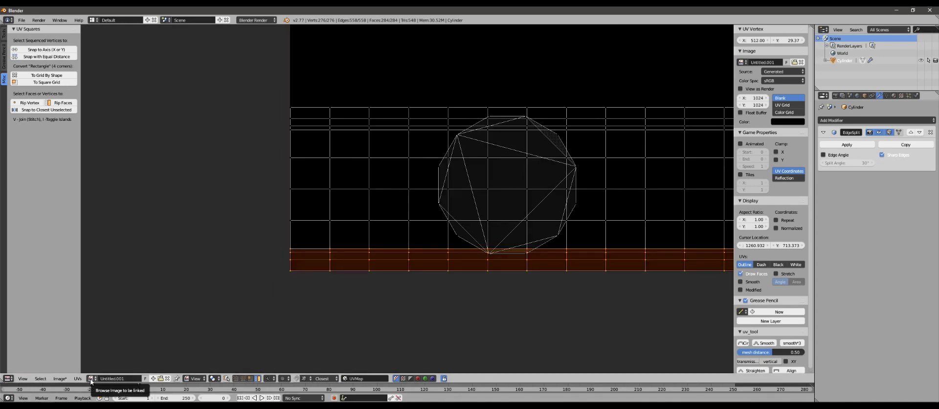
click(214, 378)
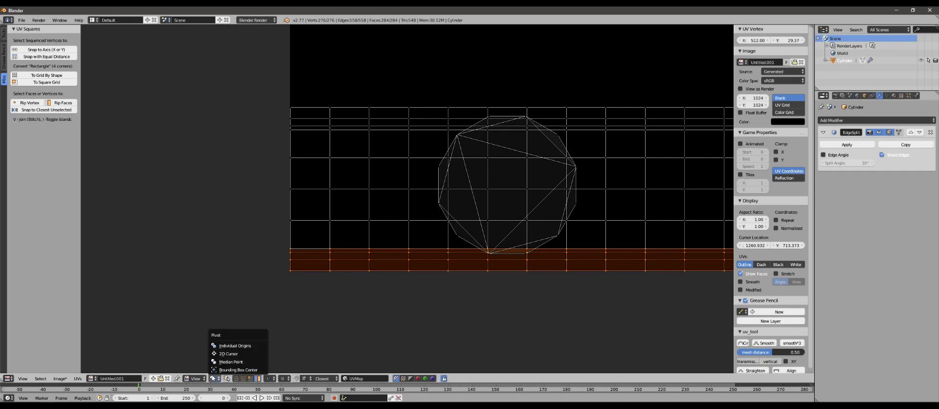
click(229, 354)
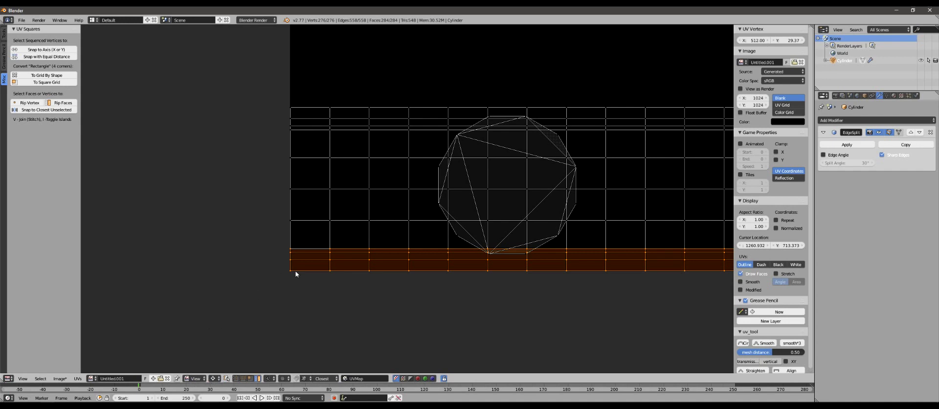
Switch to vertex selection, select the layout's lower-left corner vertex and snap the 2D cursor to it
click(236, 378)
right_click(275, 273)
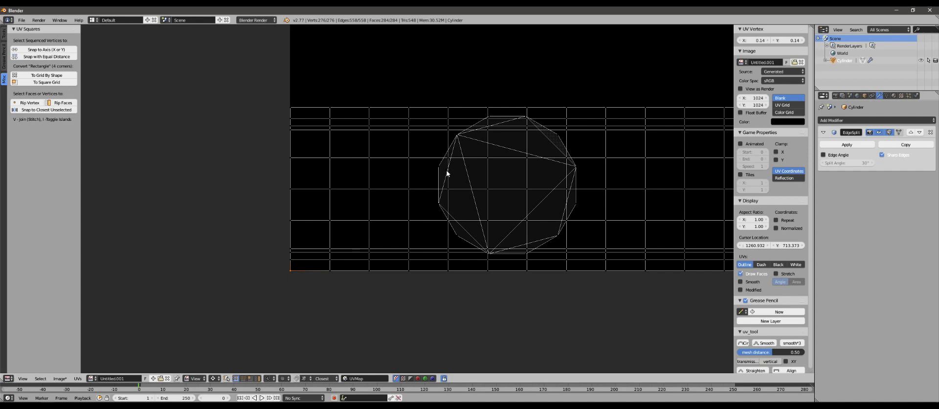
key(shift+s)
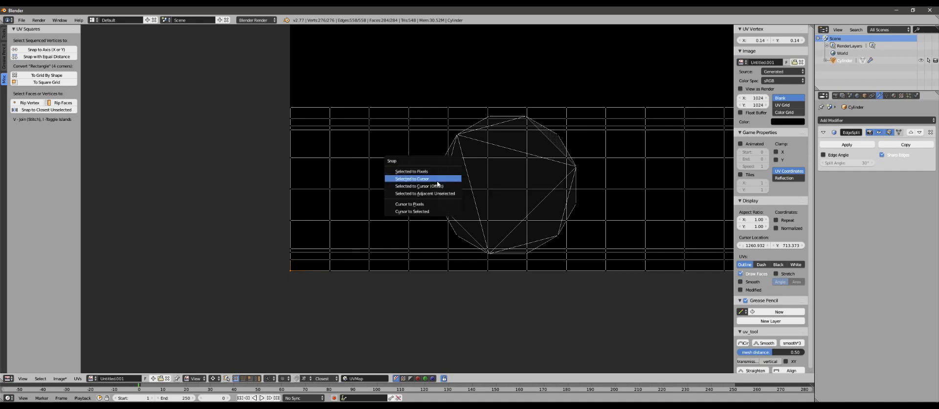
click(426, 211)
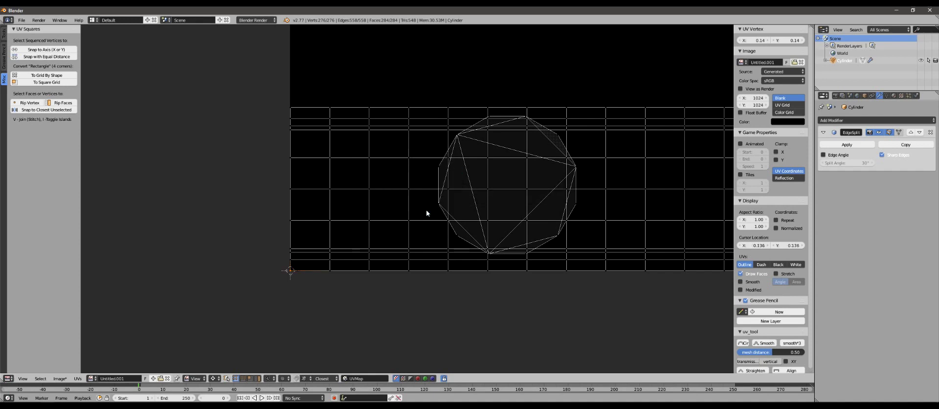
Switch to island selection, select every stacked wood row except the round cap, and scale them along Y by about 1.17 from the 2D cursor
scroll(453, 247, down, 1)
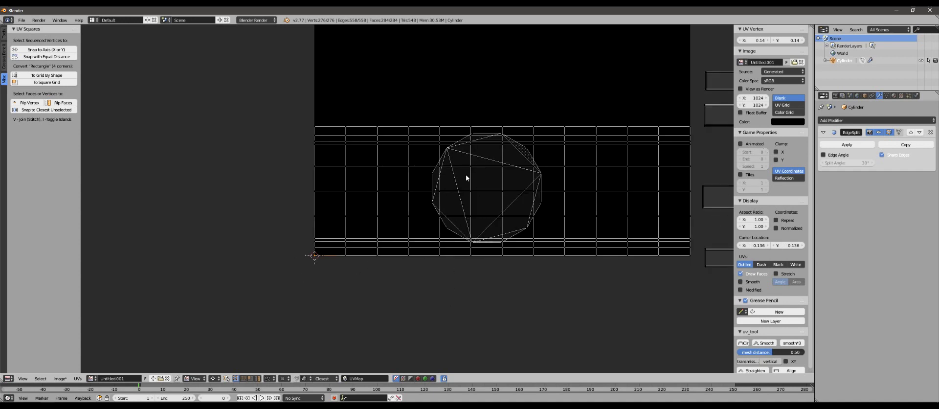
middle_drag(466, 178, 411, 209)
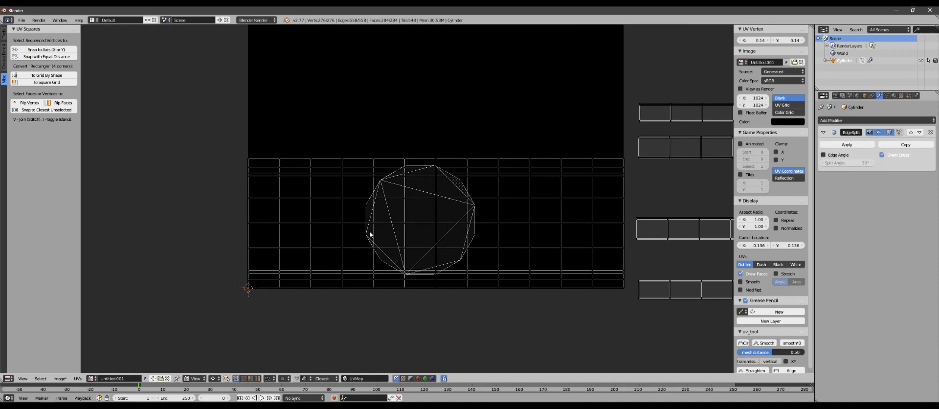
key(a)
key(a)
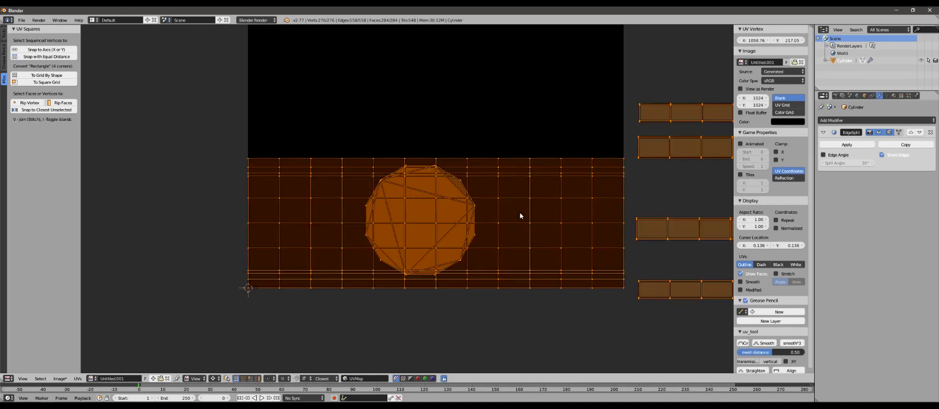
right_click(520, 173)
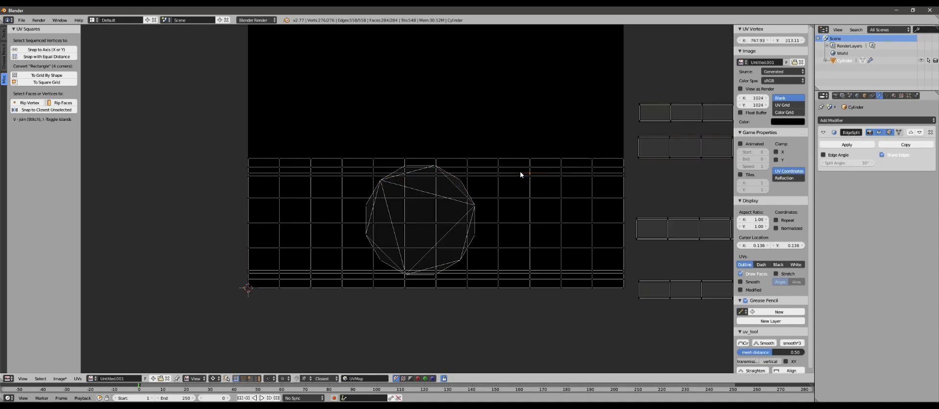
click(257, 378)
right_click(300, 172)
shift+right_click(298, 188)
shift+right_click(295, 222)
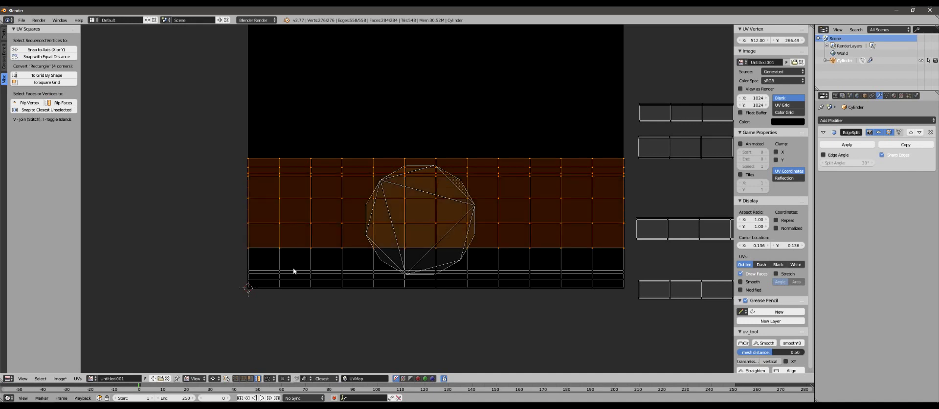
shift+right_click(294, 266)
shift+right_click(293, 279)
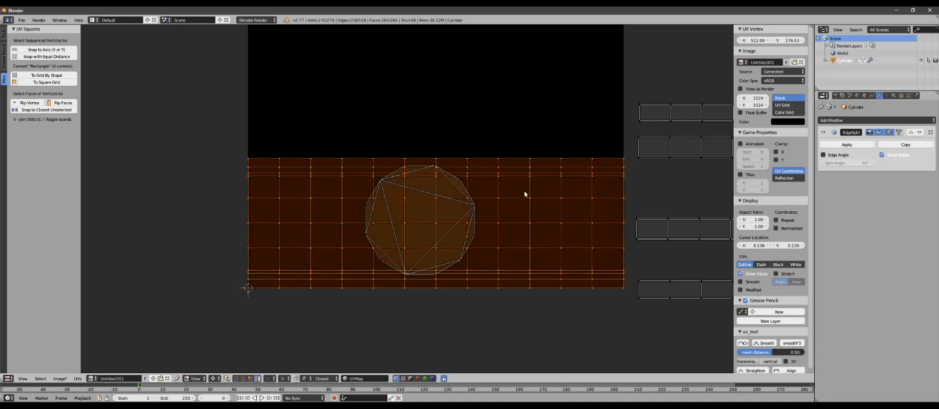
key(s)
key(y)
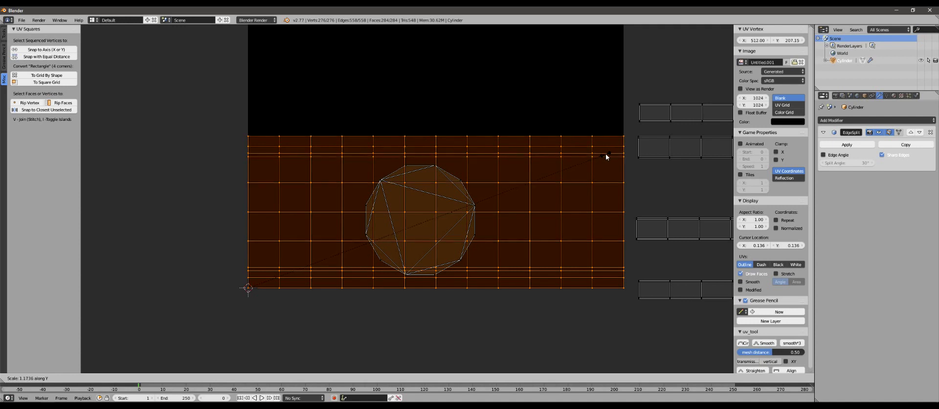
click(606, 154)
Select the round cap island and move it about 22 pixels up along Y so it fits between the wood rows' narrow strips
scroll(458, 217, up, 1)
scroll(457, 216, up, 2)
click(544, 246)
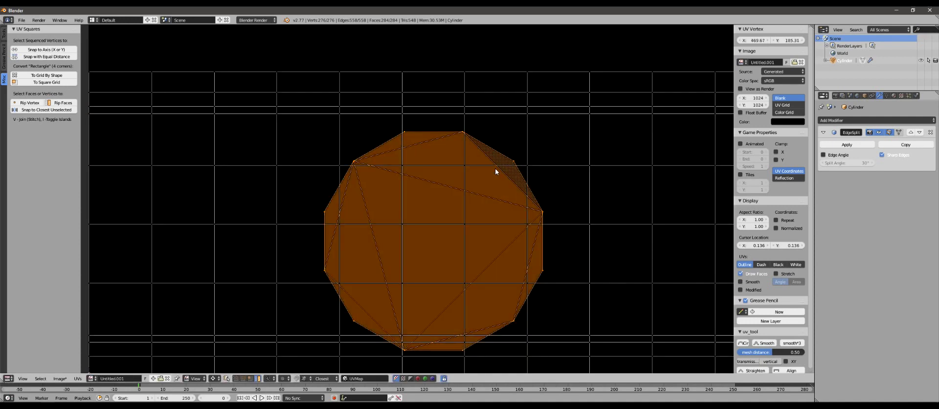
key(g)
key(y)
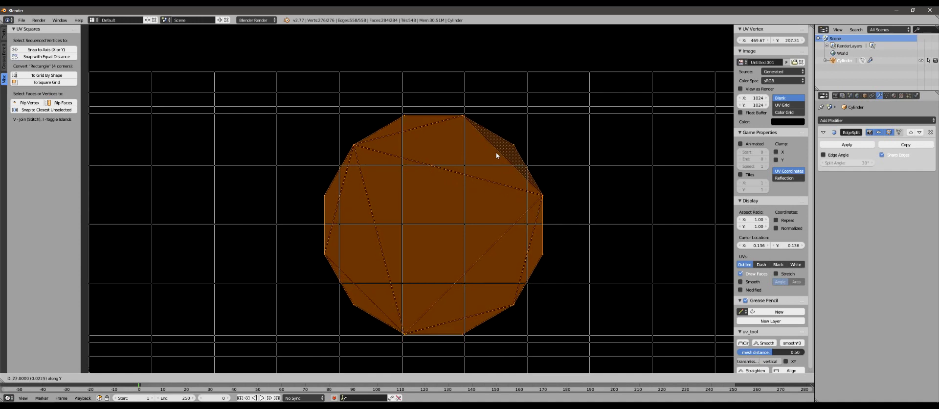
click(497, 151)
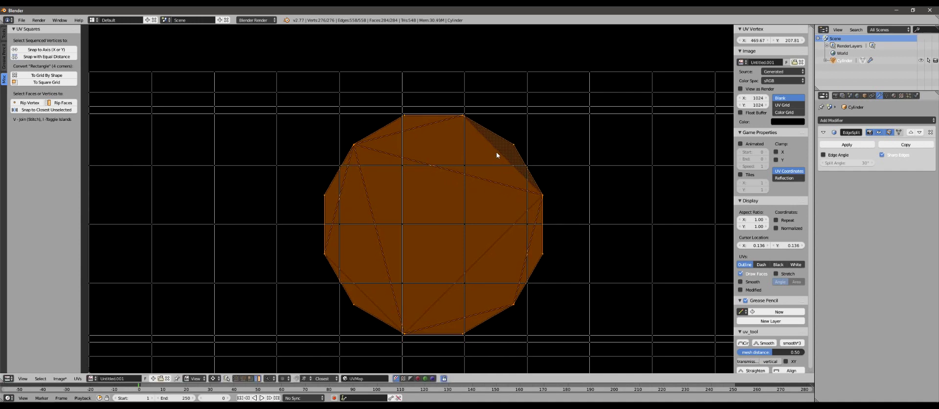
scroll(542, 193, down, 3)
scroll(435, 233, down, 2)
scroll(433, 229, up, 4)
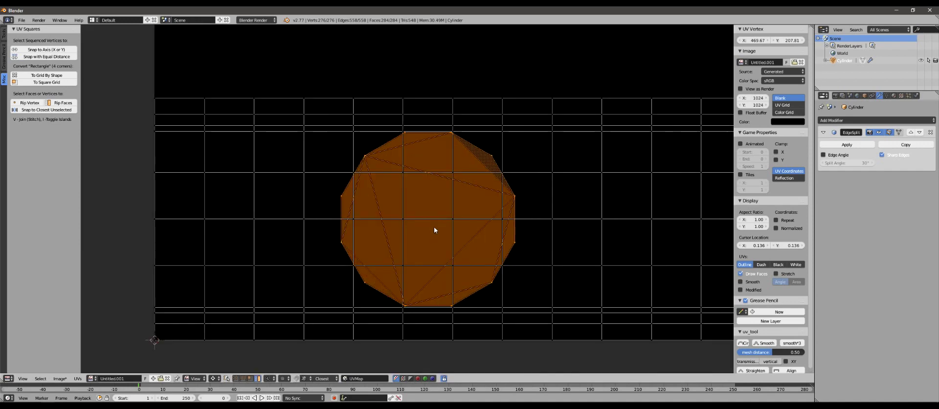
scroll(433, 226, down, 3)
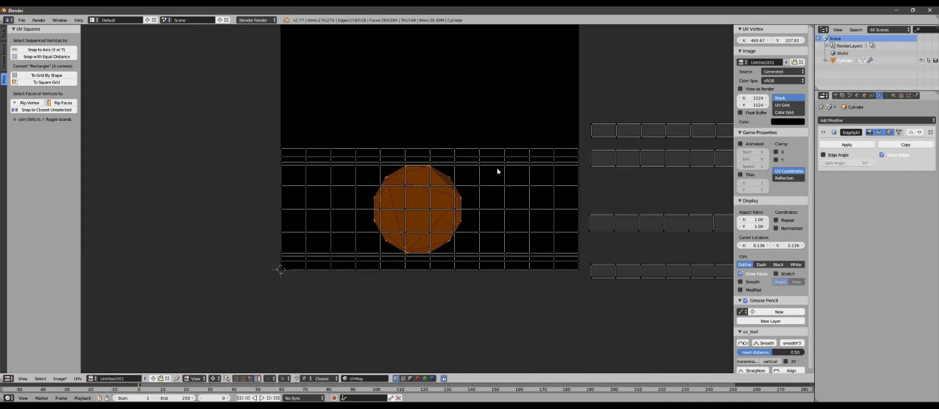
Move the lowest band row outside the image onto the top edge of the stacked wood rows, snapped flush and spanning the full width
middle_drag(511, 188, 447, 185)
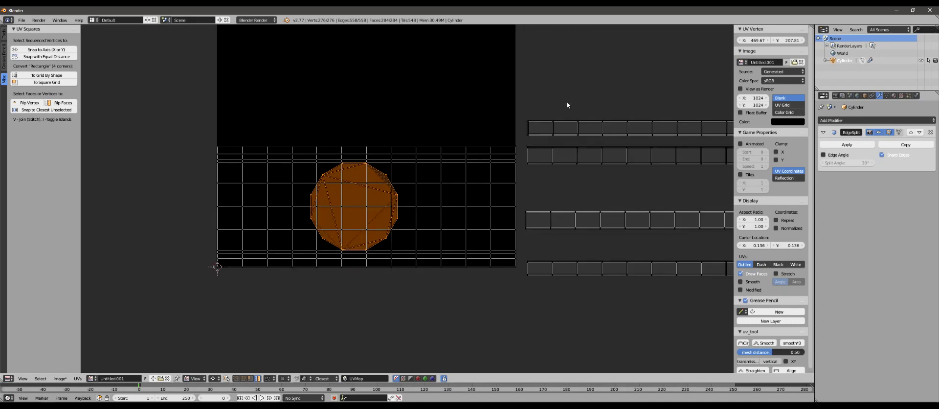
scroll(463, 194, down, 3)
scroll(457, 185, up, 3)
middle_drag(530, 198, 464, 239)
scroll(515, 245, down, 4)
scroll(519, 251, up, 3)
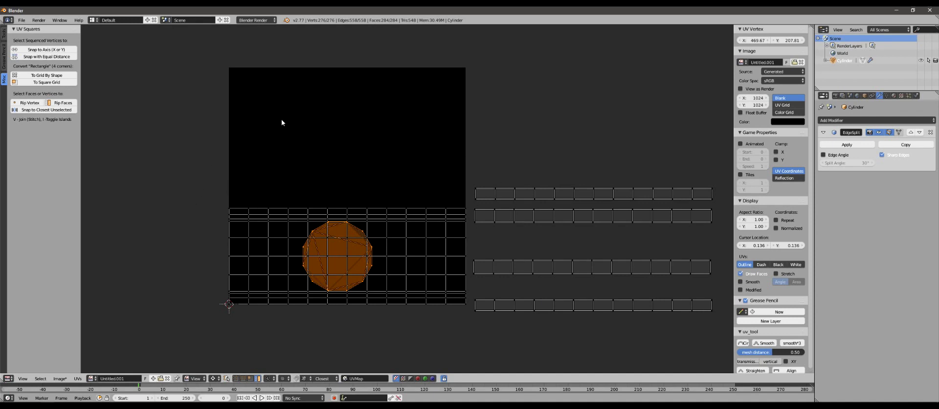
right_click(529, 309)
key(g)
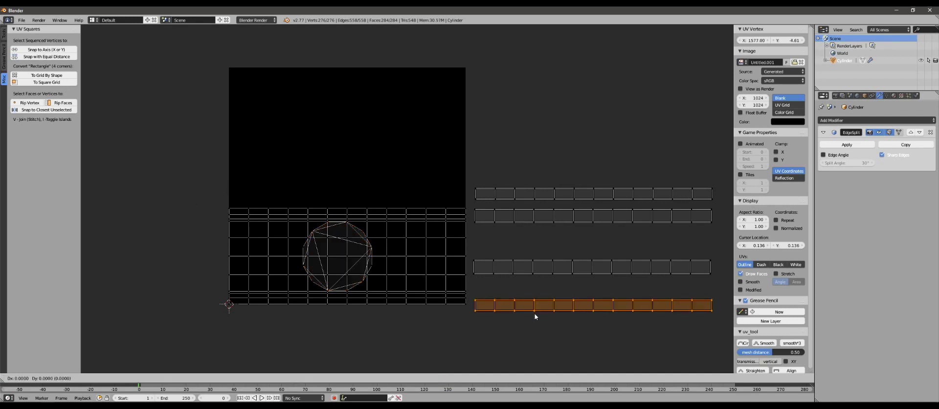
click(289, 197)
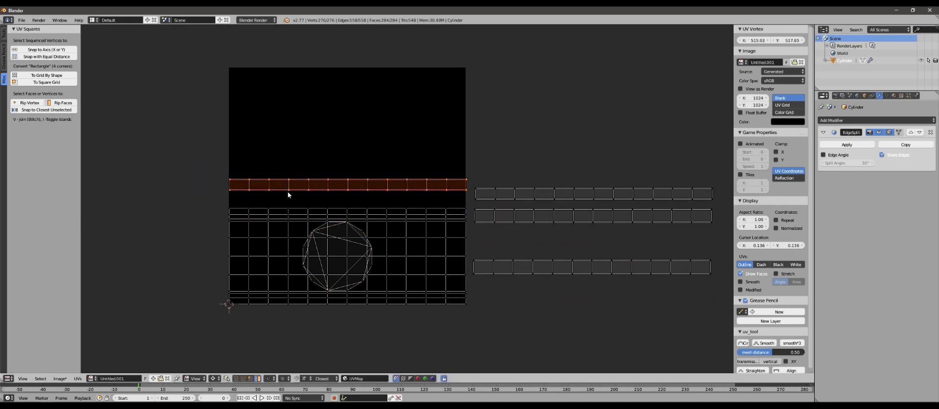
key(g)
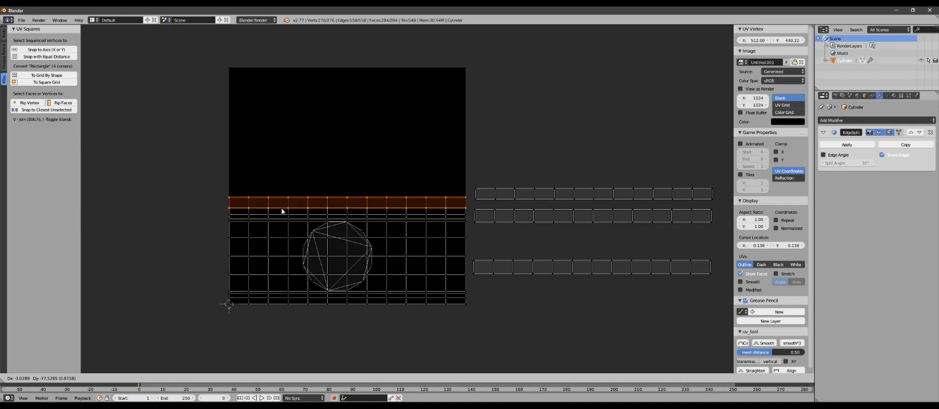
click(283, 212)
scroll(283, 213, up, 7)
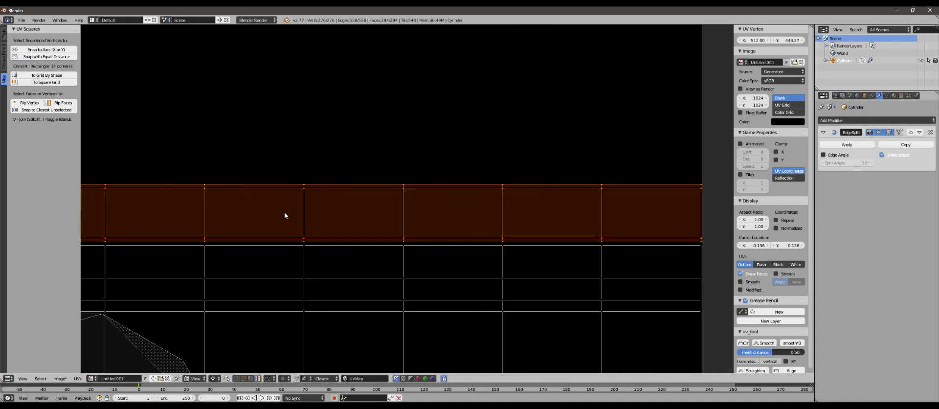
key(g)
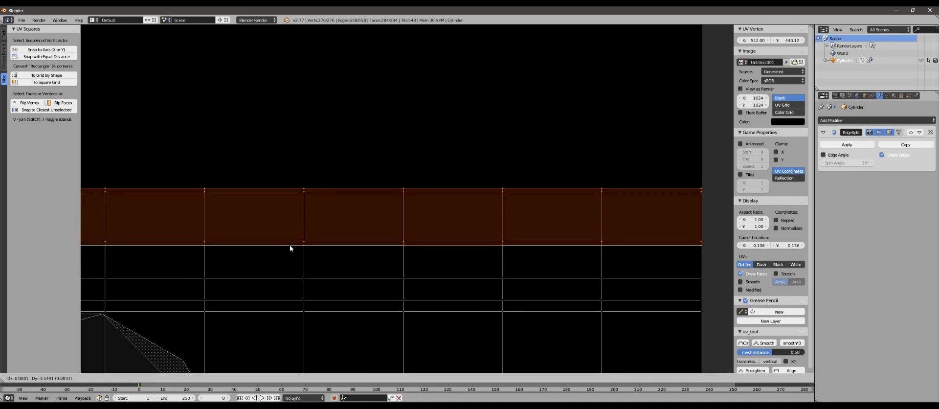
click(290, 248)
Move the lowest remaining band row outside the image onto the band row just placed, snapping it flush and aligned to the image width
scroll(290, 248, down, 4)
key(g)
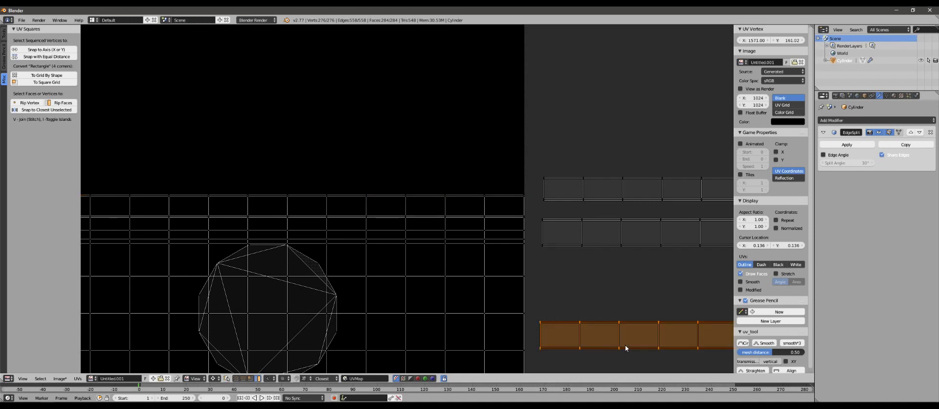
click(140, 151)
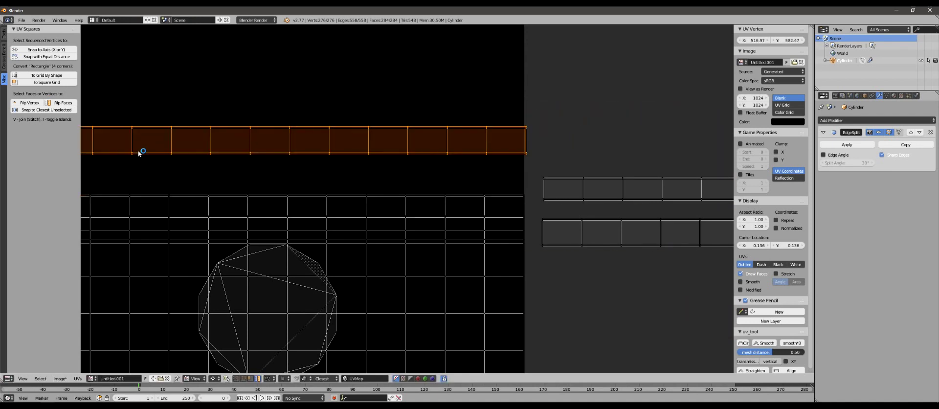
middle_drag(192, 162, 241, 181)
key(g)
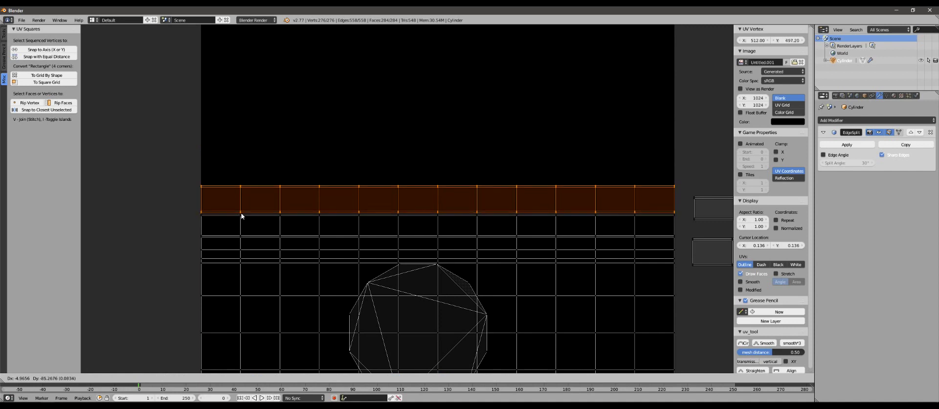
click(243, 216)
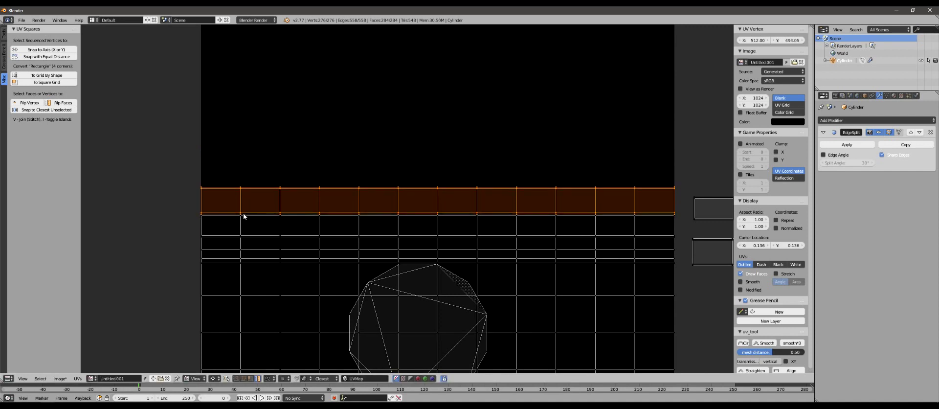
scroll(268, 233, up, 5)
scroll(392, 257, down, 8)
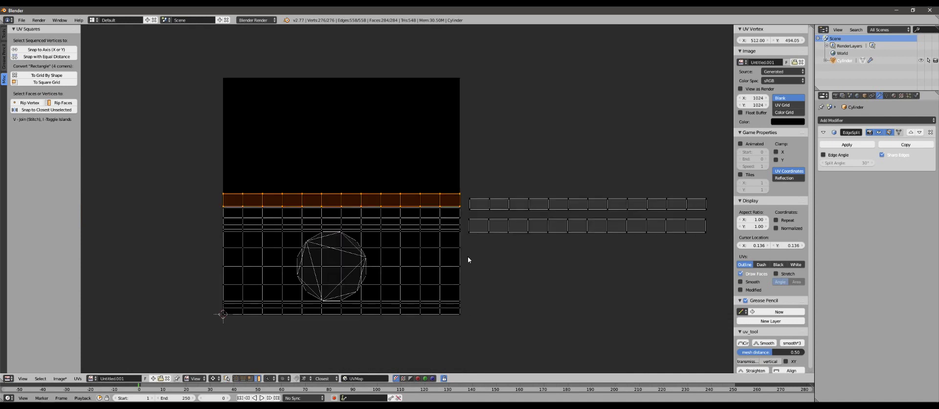
Move the lower of the two remaining outside band rows onto the top of the stack, aligned with the image's side edges
scroll(572, 267, up, 3)
right_click(574, 268)
key(g)
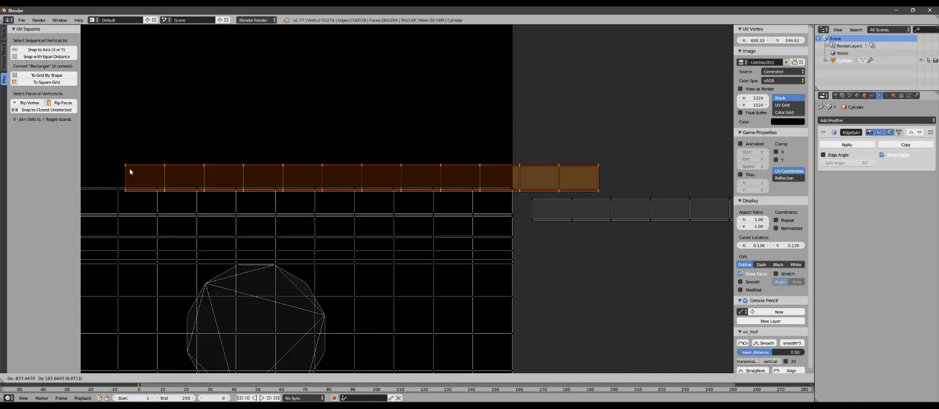
click(136, 170)
middle_drag(136, 169, 266, 179)
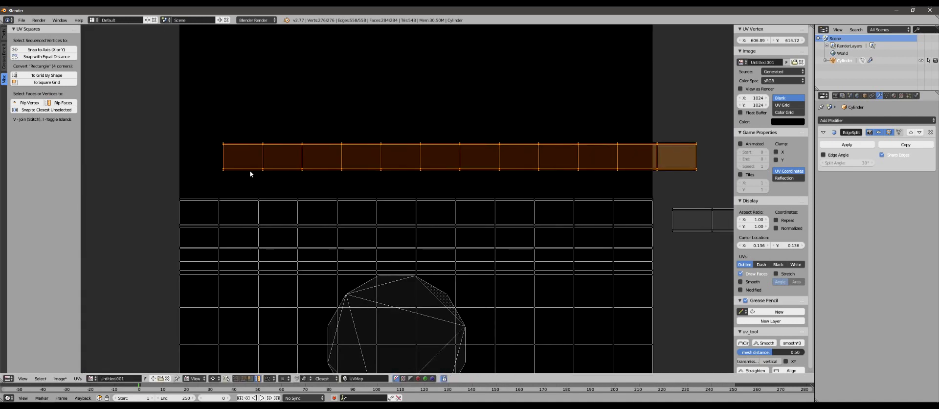
key(g)
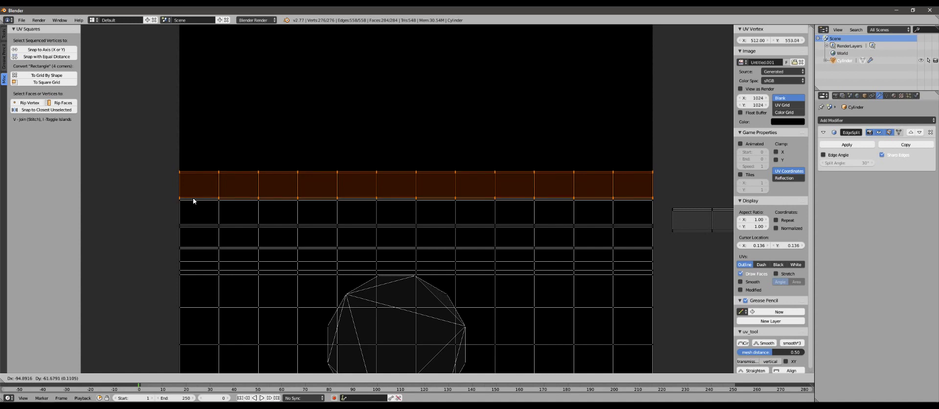
click(194, 199)
Move the last outside band row onto the top of the stack, snapped to the row below and the image's side edges
middle_drag(447, 249, 286, 233)
right_click(578, 221)
key(g)
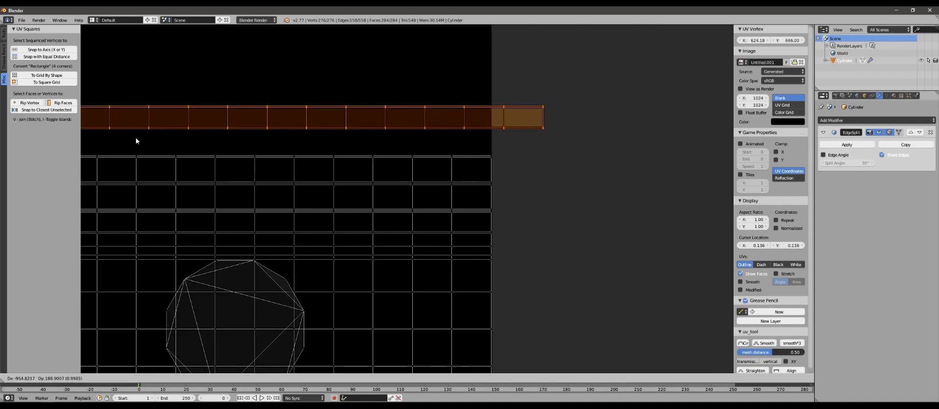
click(137, 143)
middle_drag(137, 143, 316, 156)
key(g)
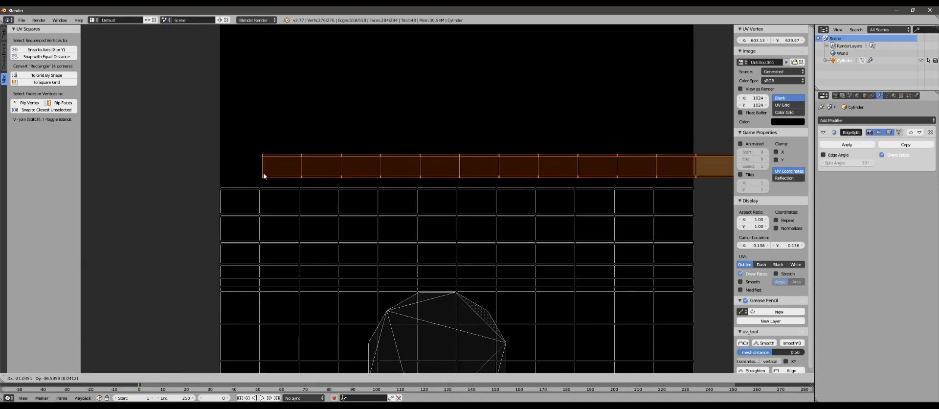
click(221, 190)
scroll(220, 190, down, 3)
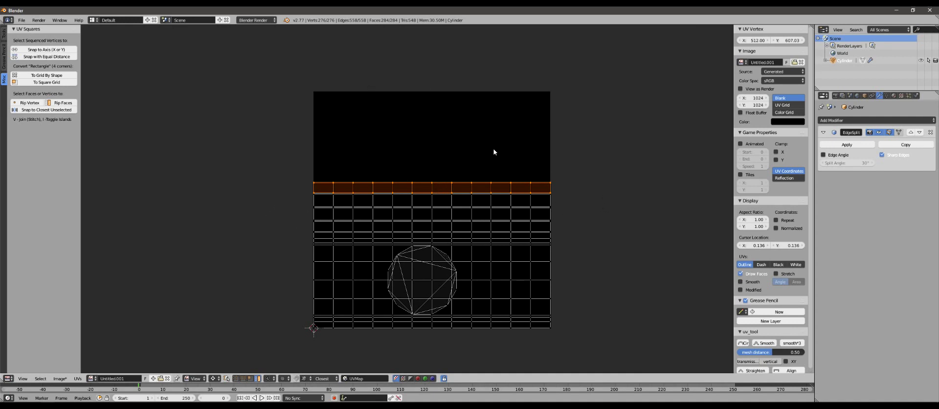
Deselect everything and examine the full stack of rows and the unused space above it
scroll(478, 247, up, 3)
key(a)
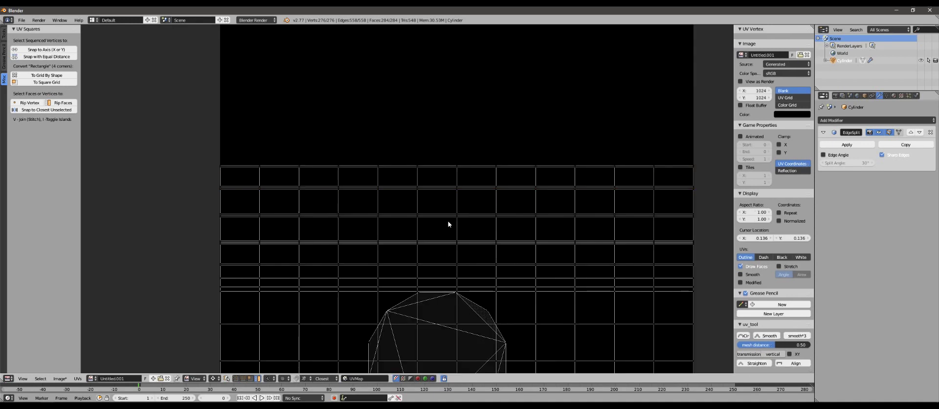
scroll(464, 195, down, 4)
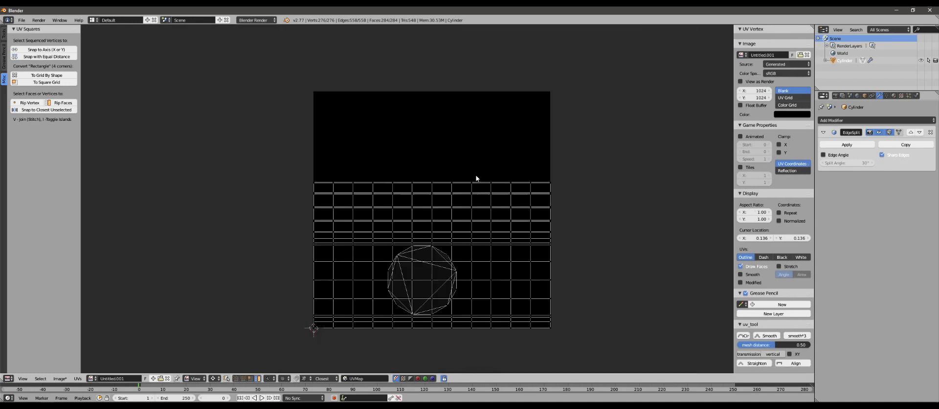
scroll(430, 186, up, 2)
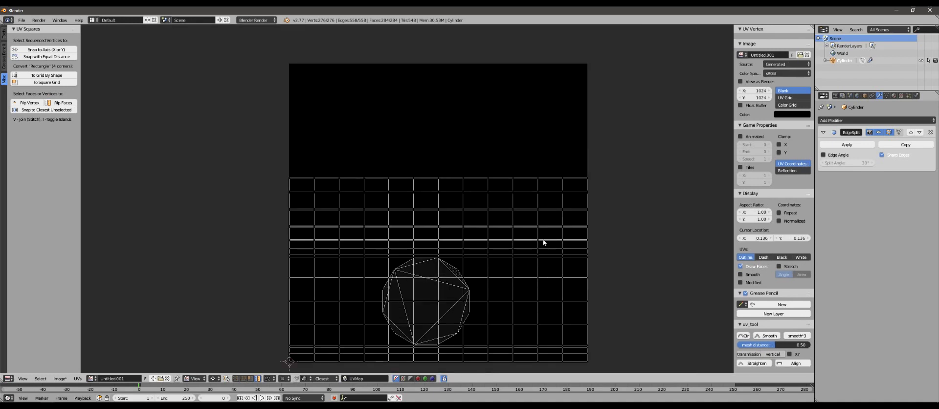
middle_drag(611, 248, 534, 174)
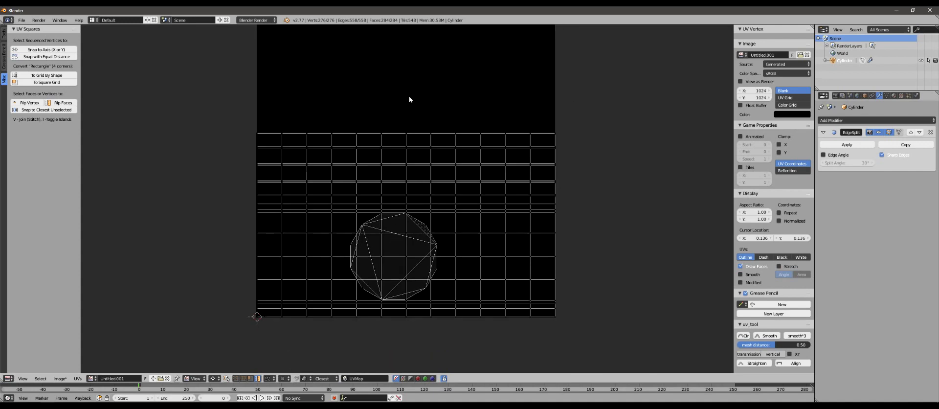
middle_drag(383, 99, 305, 149)
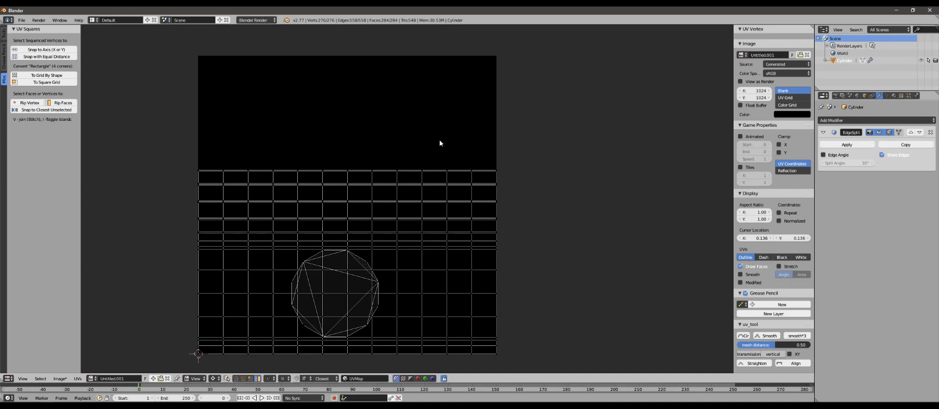
Examine the upper band rows, highlighting the two middle rows and the two outer rows as matching pairs
scroll(377, 195, up, 2)
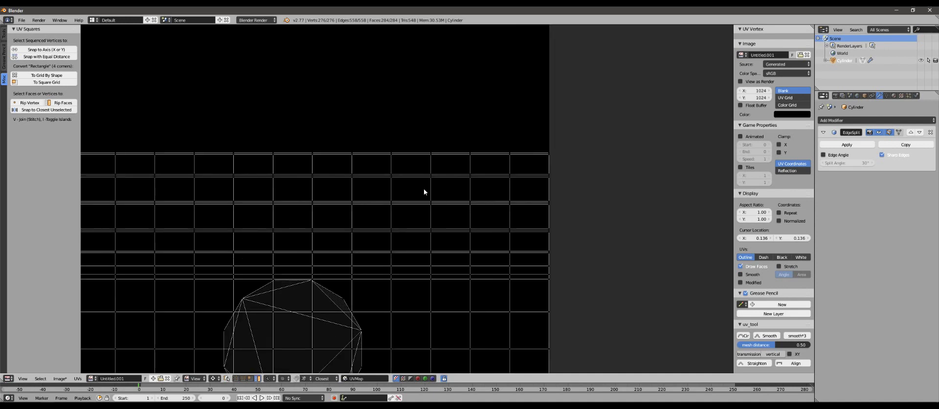
scroll(405, 194, down, 4)
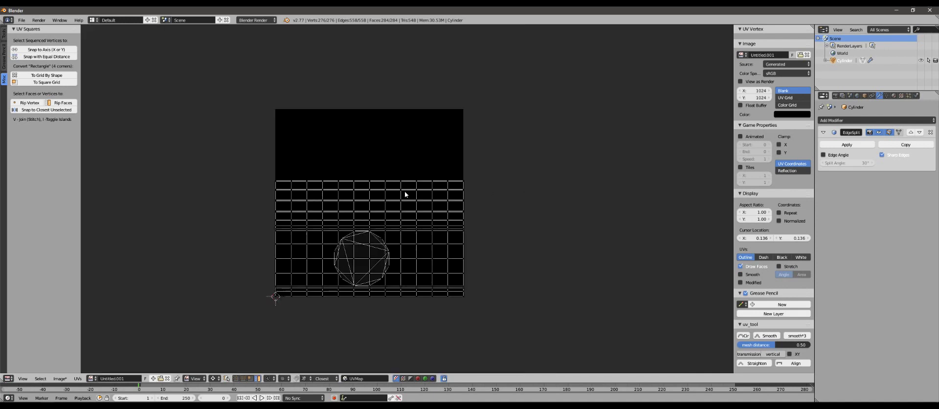
scroll(388, 218, up, 5)
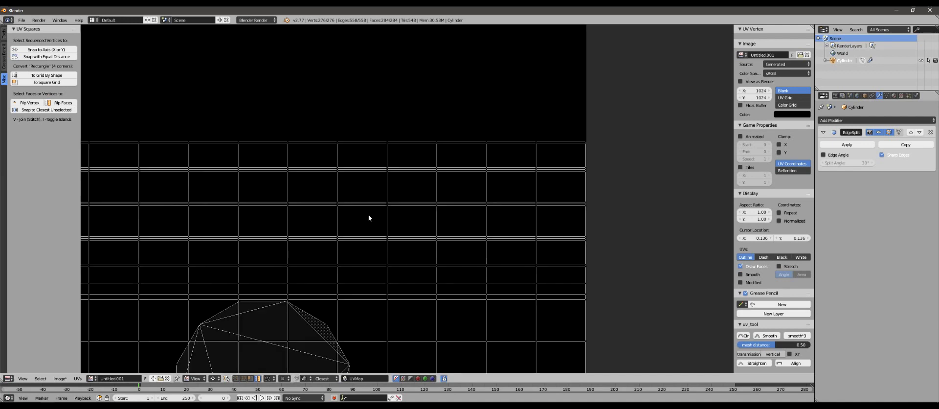
scroll(415, 225, down, 2)
middle_drag(251, 234, 405, 218)
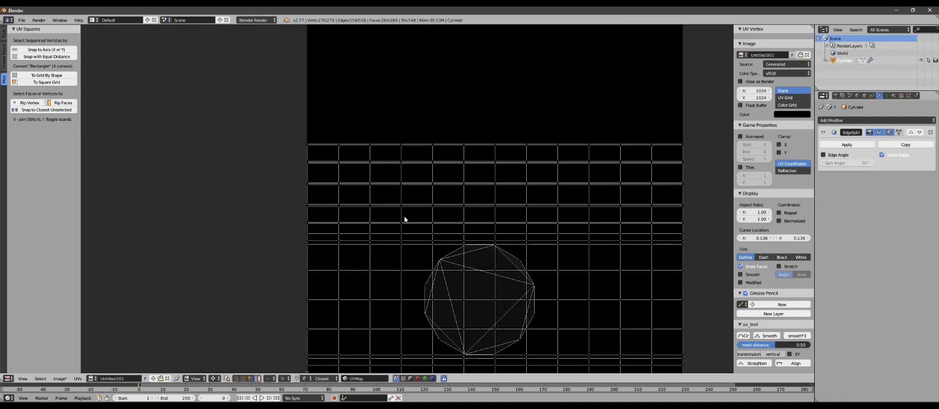
scroll(390, 220, up, 4)
scroll(384, 215, down, 1)
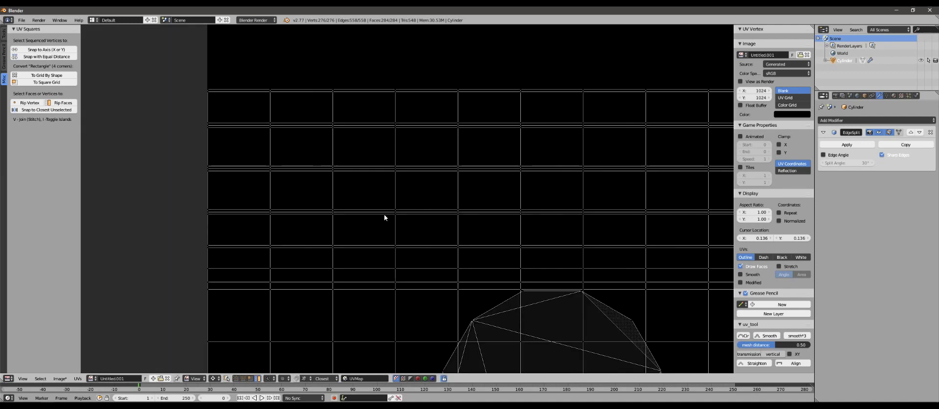
alt+right_click(231, 205)
alt+shift+right_click(248, 145)
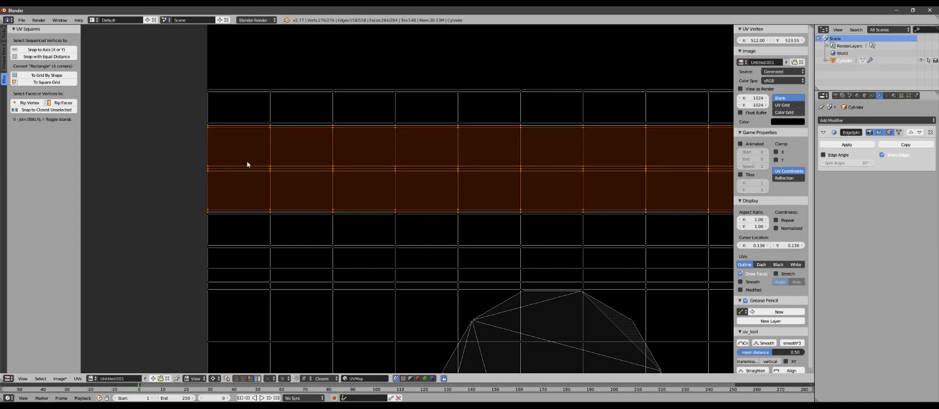
alt+right_click(258, 241)
alt+shift+right_click(267, 113)
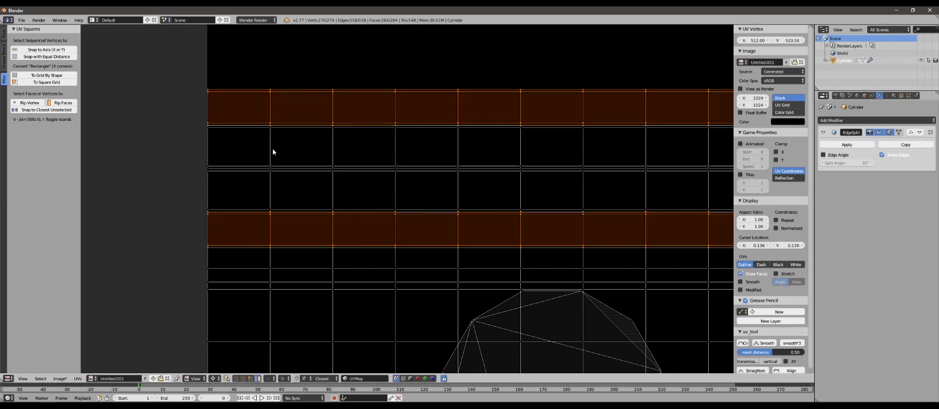
alt+right_click(242, 191)
alt+shift+right_click(240, 150)
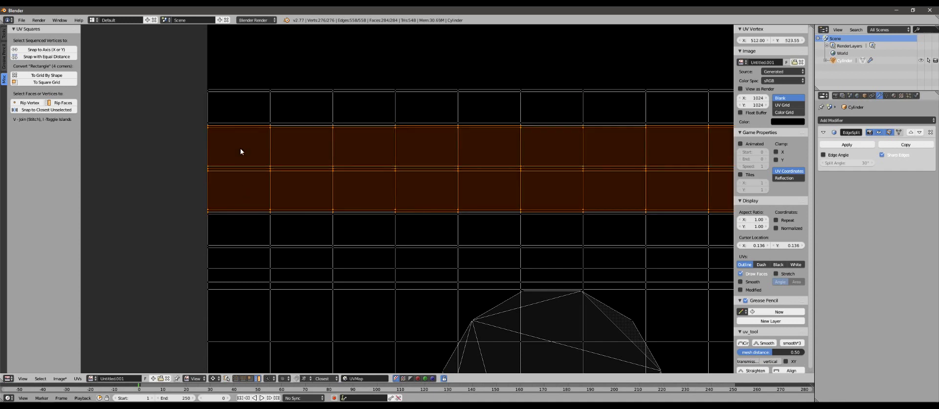
Inspect the two middle band rows within the whole layout and select them together again
scroll(398, 203, down, 4)
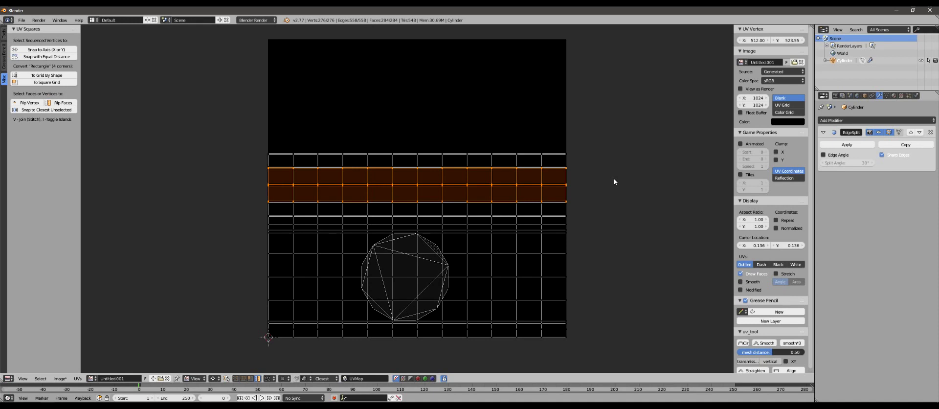
scroll(382, 237, up, 3)
scroll(429, 203, down, 1)
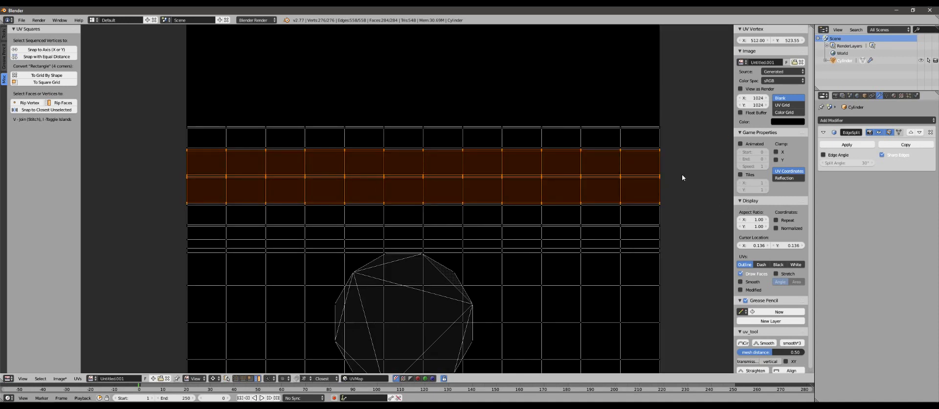
click(457, 188)
right_click(388, 160)
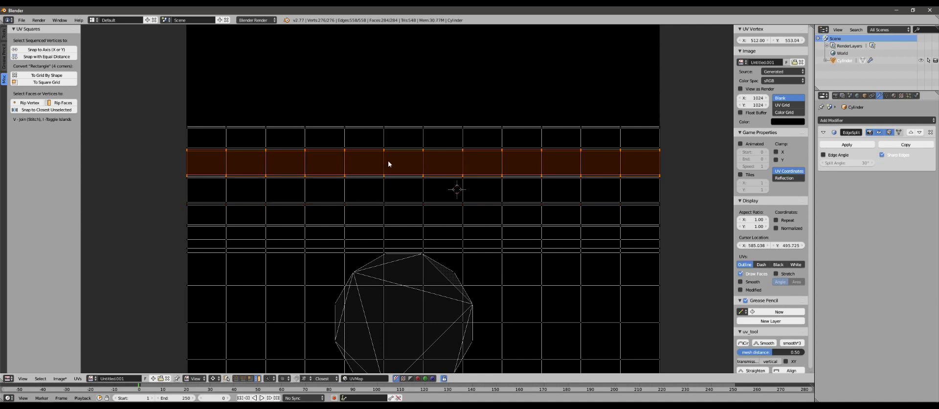
right_click(323, 192)
shift+right_click(356, 172)
scroll(369, 170, up, 1)
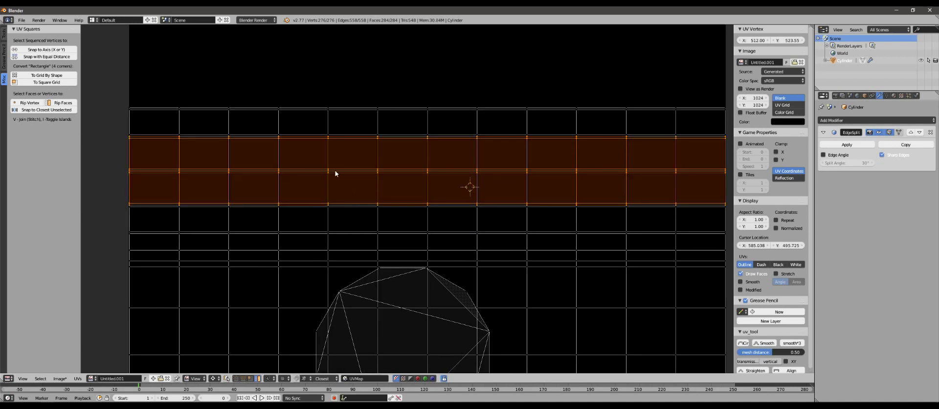
scroll(411, 195, up, 3)
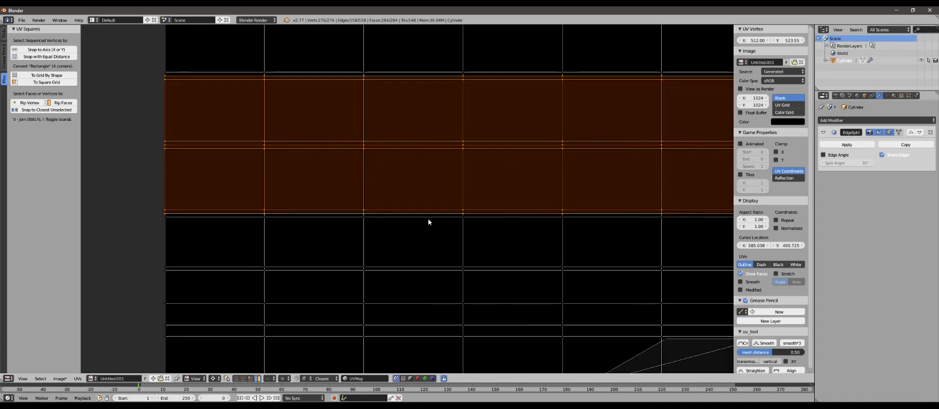
Move the lower of the two middle band rows vertically onto the matching row above so both overlap exactly
right_click(389, 183)
middle_drag(389, 183, 355, 231)
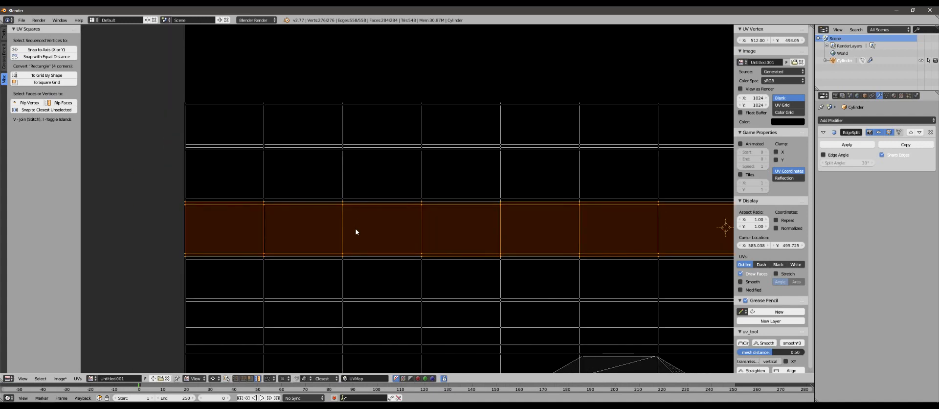
key(g)
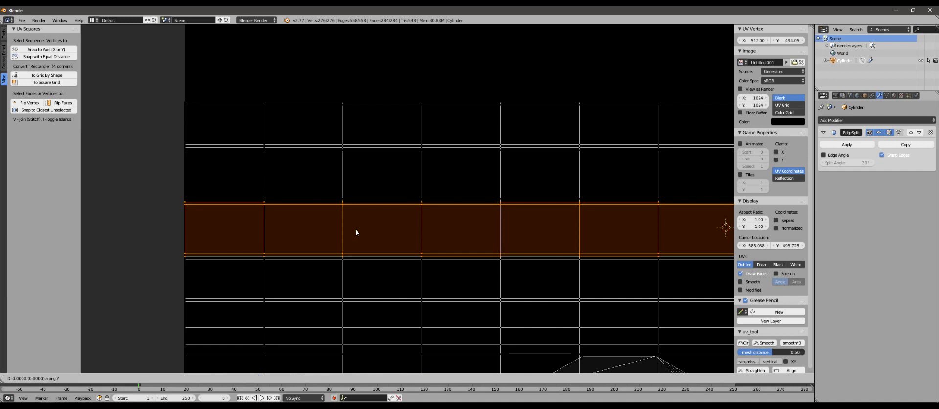
key(y)
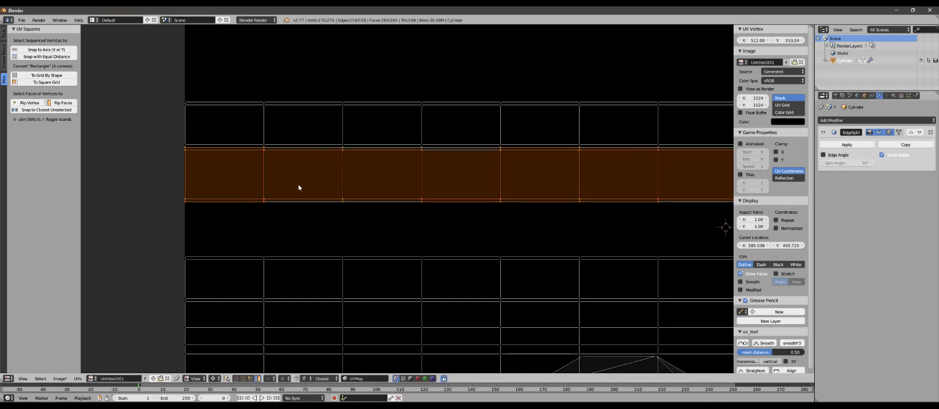
Move the band row just below the gap vertically onto the topmost band row so both overlap exactly
right_click(316, 132)
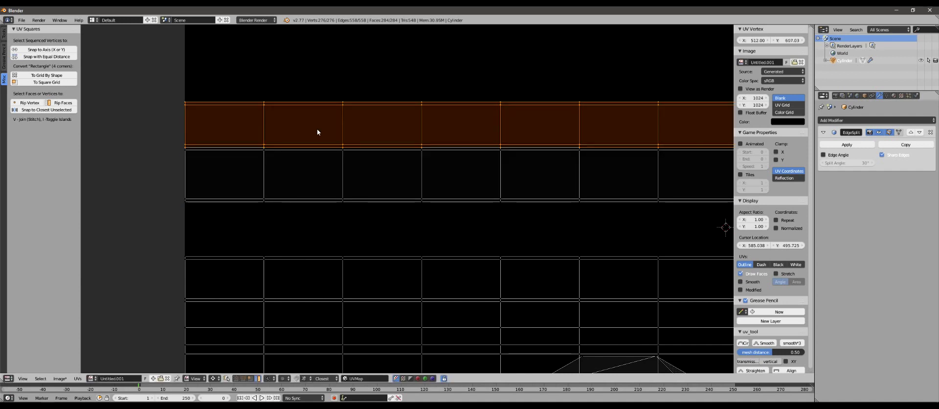
right_click(305, 282)
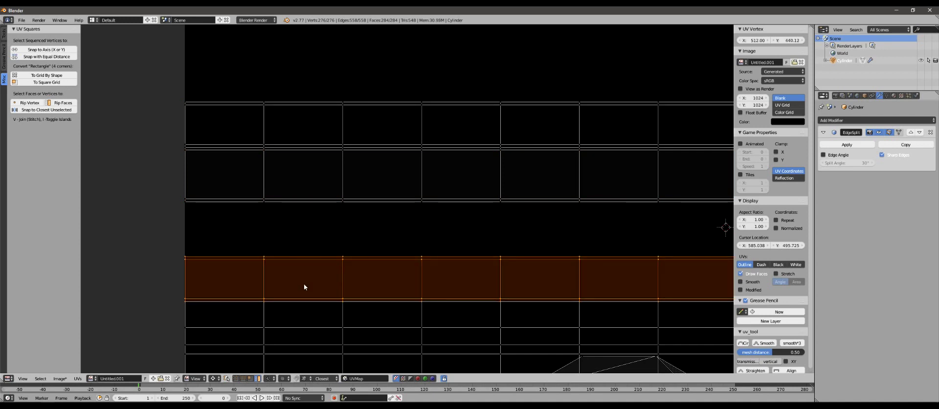
key(g)
key(y)
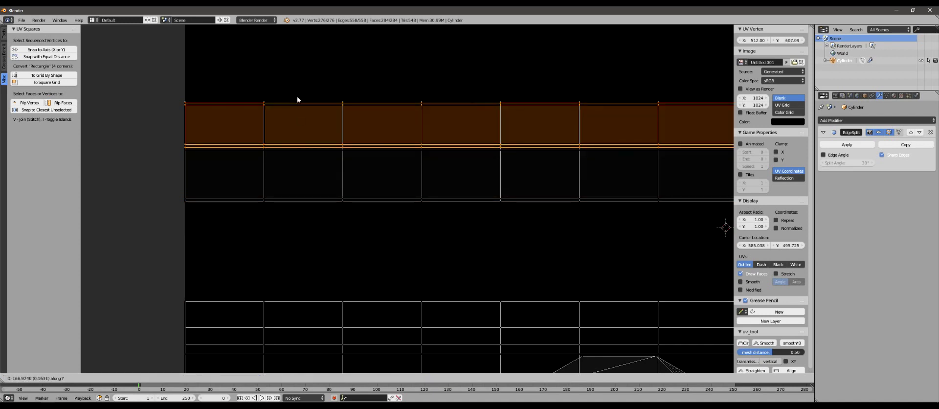
click(298, 99)
scroll(400, 247, up, 2)
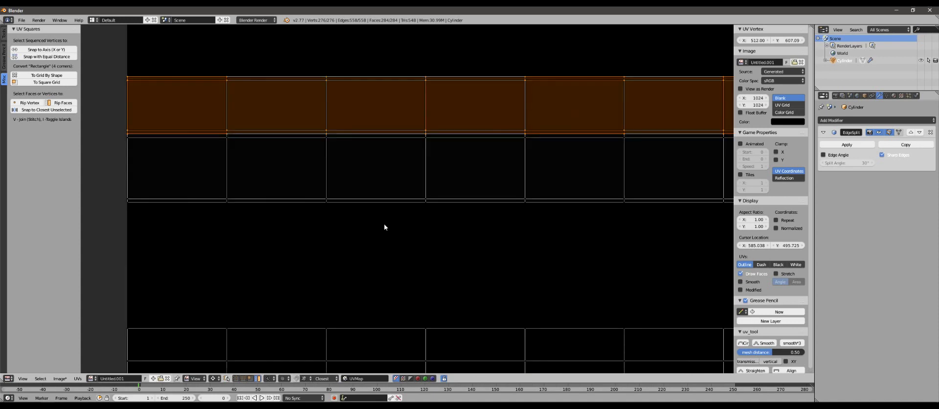
scroll(384, 227, up, 3)
scroll(385, 221, down, 5)
scroll(429, 244, up, 3)
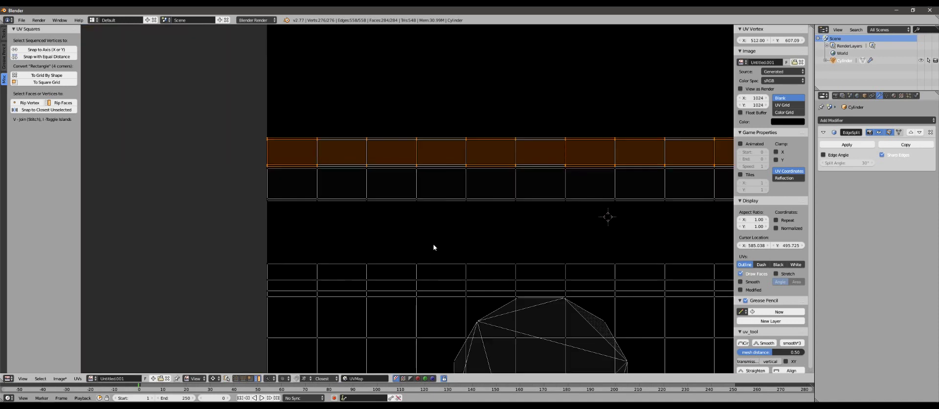
Select both overlapped band pairs and move them down along Y to sit flush on the thin rows below
key(ctrl+z)
key(ctrl+z)
key(ctrl+shift+z)
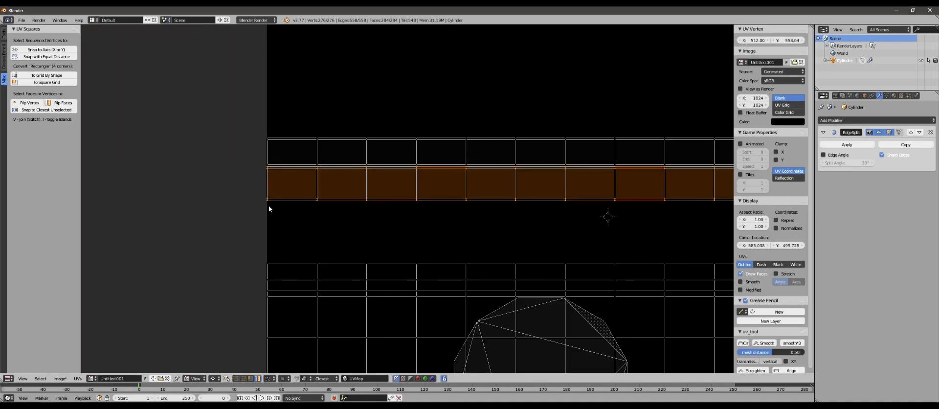
shift+right_click(268, 164)
shift+right_click(268, 150)
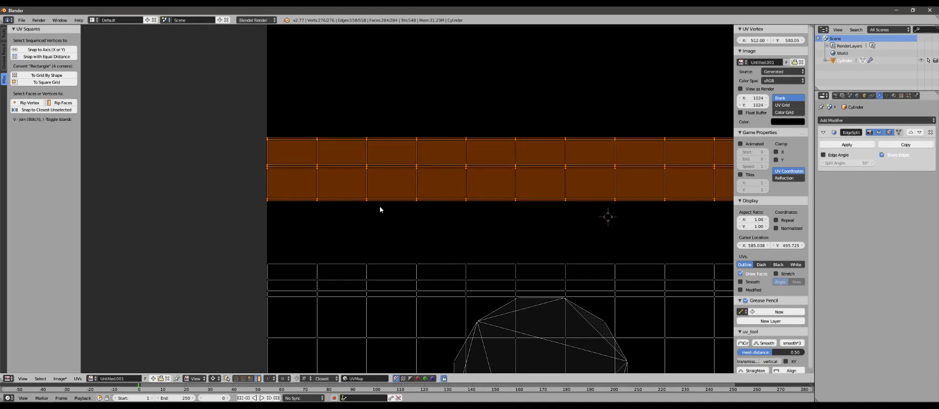
key(g)
key(y)
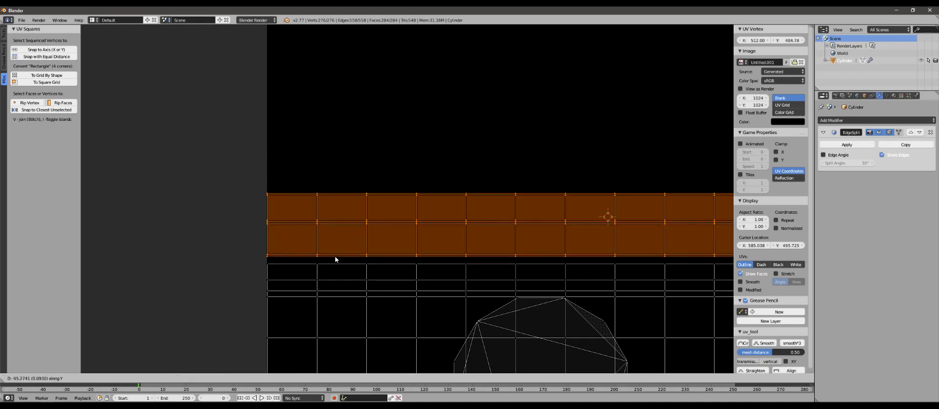
click(333, 260)
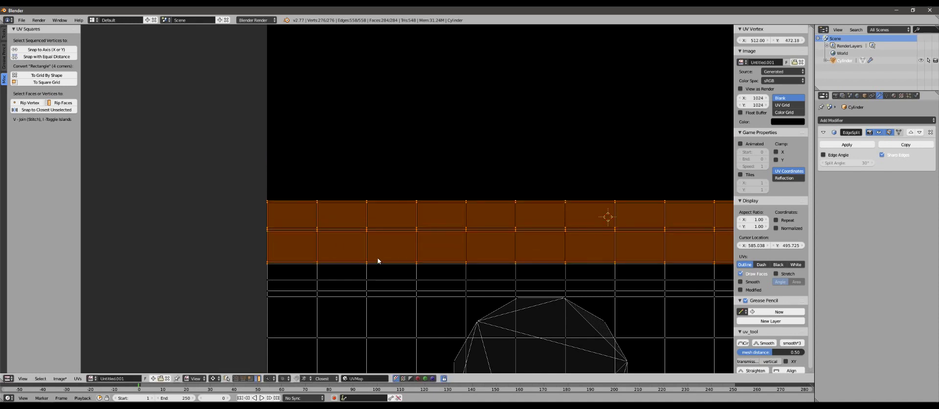
Examine the compacted UV layout and the free image space above it with all islands highlighted
scroll(412, 253, down, 4)
middle_drag(307, 201, 211, 181)
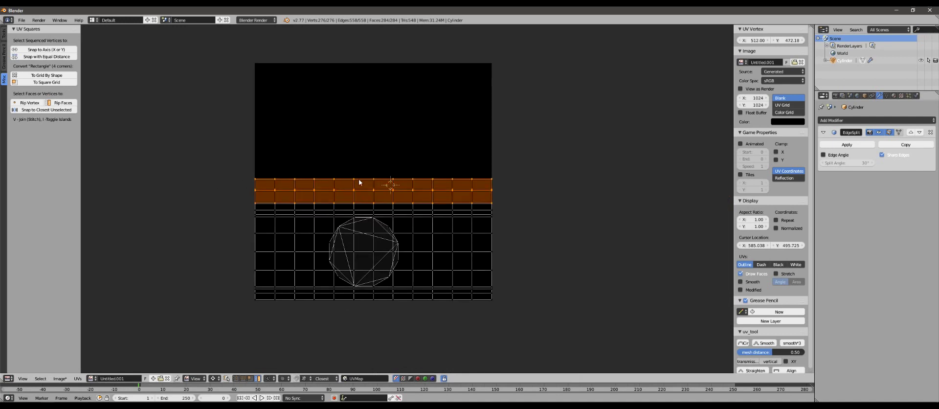
scroll(459, 224, up, 3)
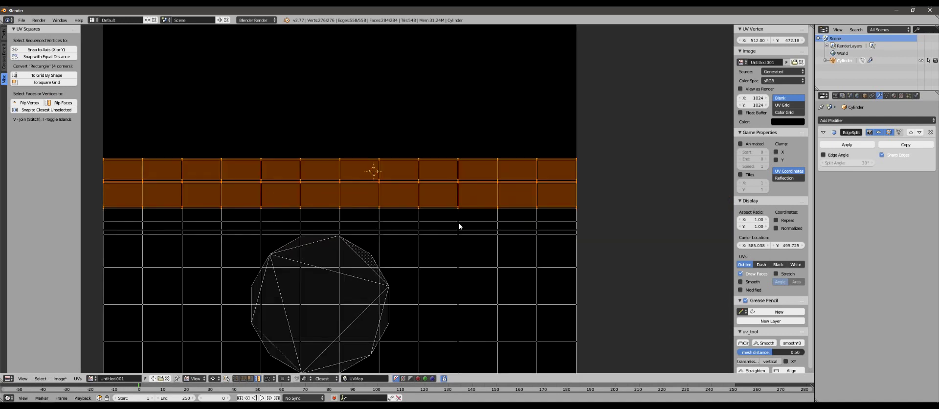
scroll(492, 210, down, 1)
key(a)
scroll(540, 225, down, 3)
key(a)
scroll(540, 225, up, 4)
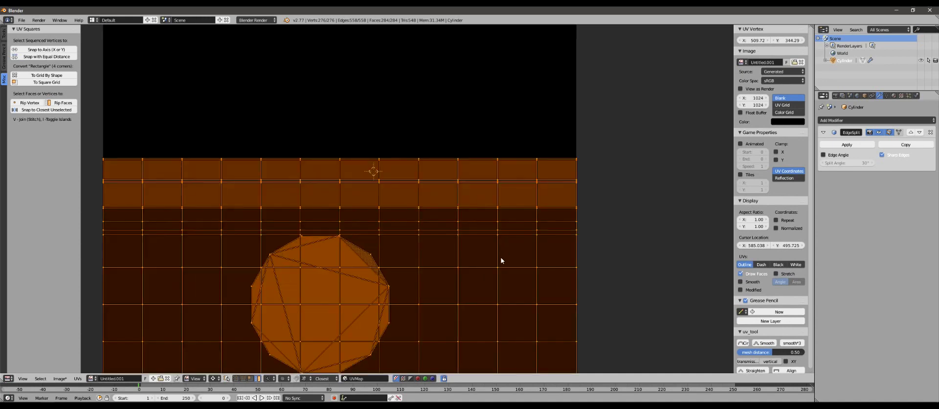
middle_drag(501, 260, 509, 187)
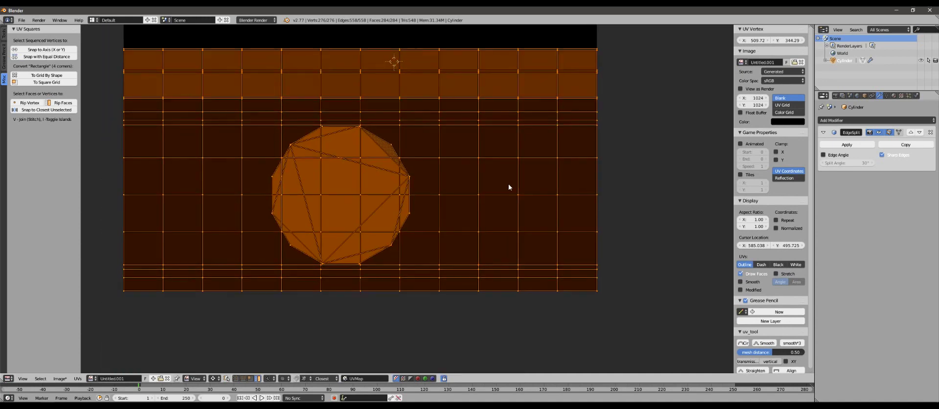
Select the layout's bottom-left corner vertex and snap the 2D cursor to it
right_click(116, 300)
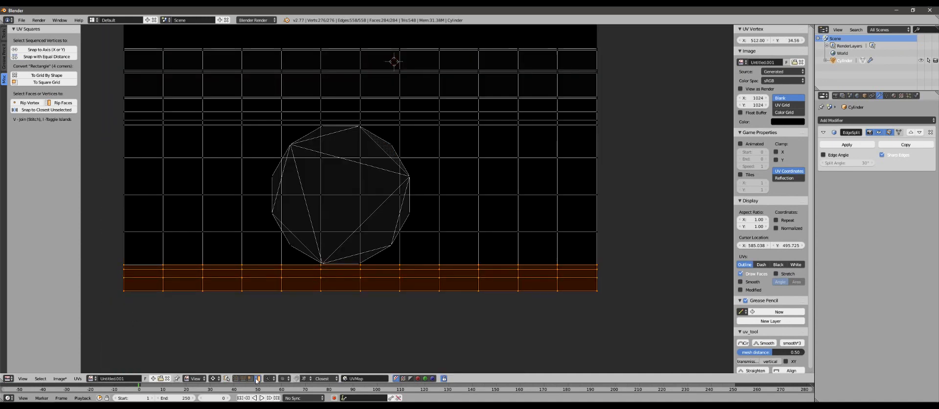
right_click(119, 306)
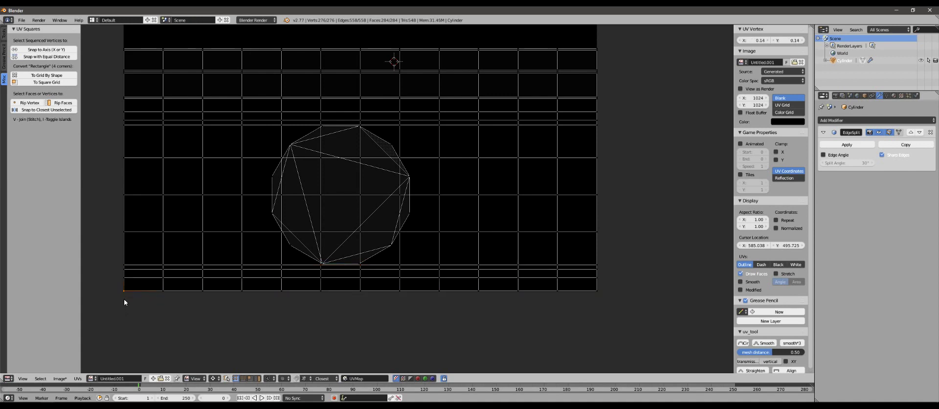
key(shift+s)
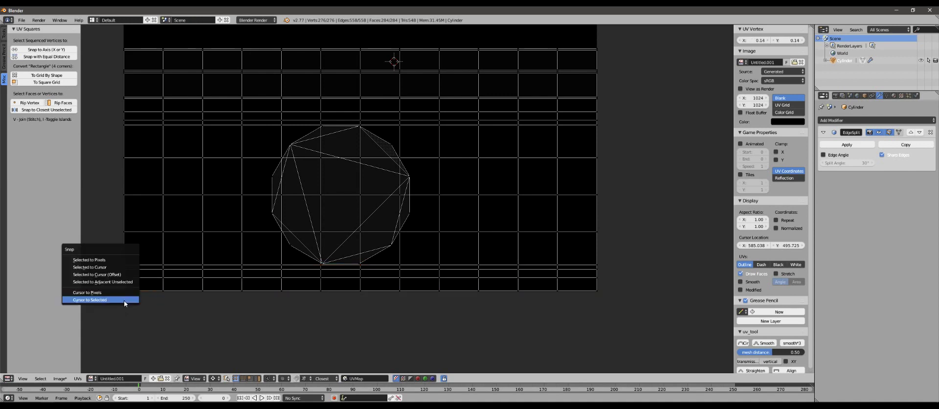
click(123, 300)
Select all the UV islands and scale them by 2 along Y from the 2D cursor
scroll(417, 204, down, 2)
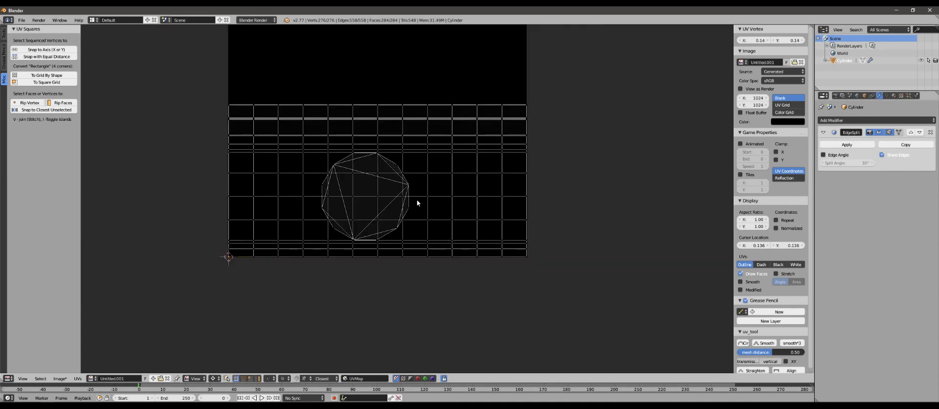
key(a)
scroll(449, 206, down, 3)
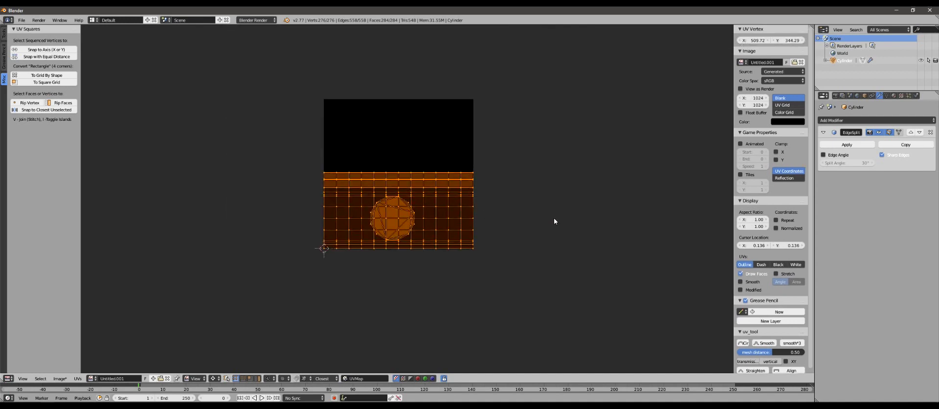
key(s)
text(y)
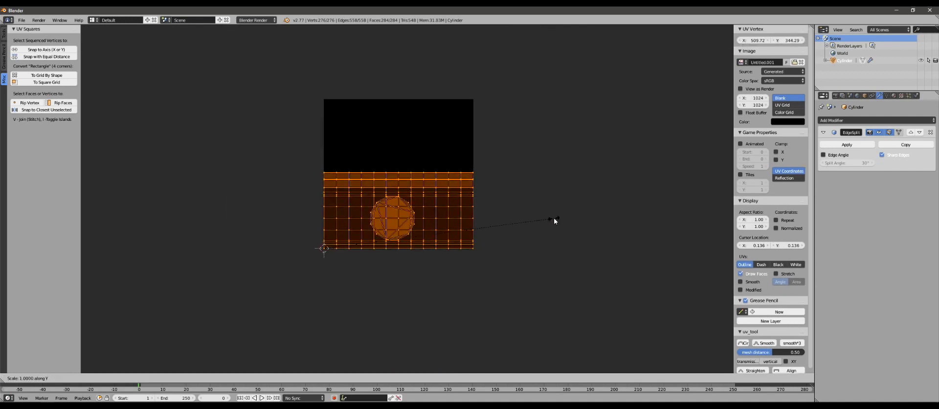
text(2)
key(Return)
scroll(553, 218, up, 5)
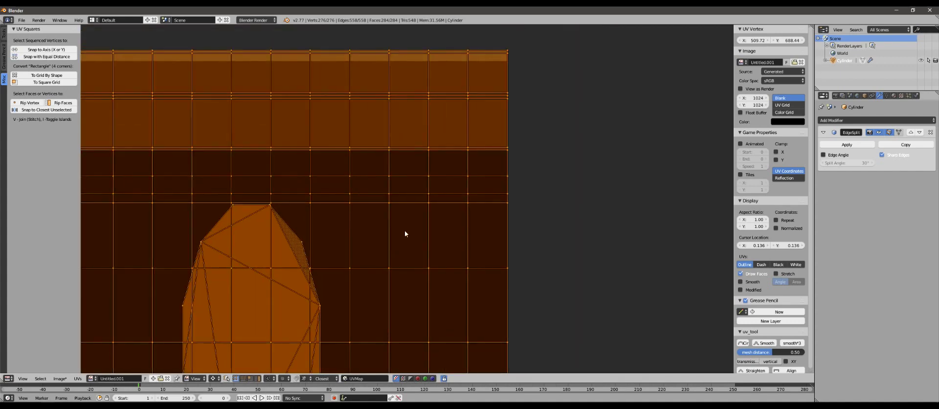
scroll(405, 231, up, 4)
middle_drag(432, 83, 315, 328)
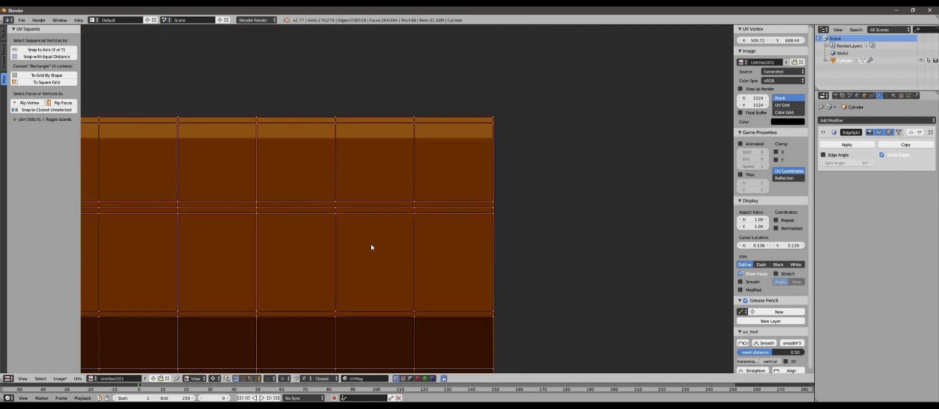
scroll(383, 190, up, 4)
middle_drag(412, 129, 279, 267)
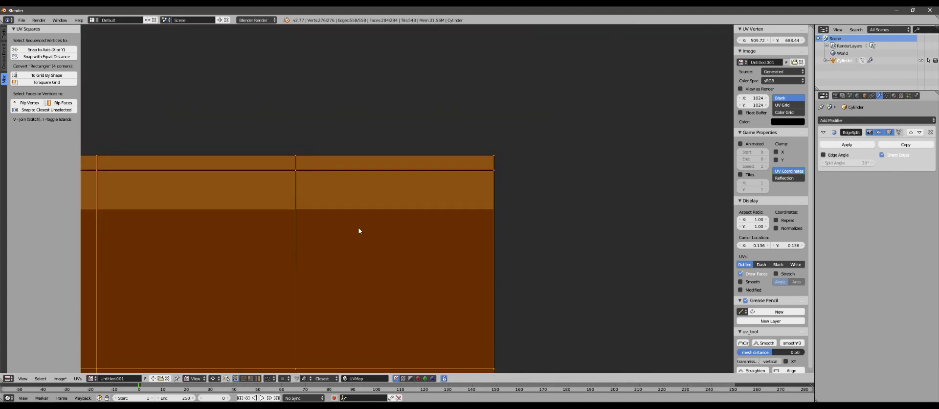
key(g)
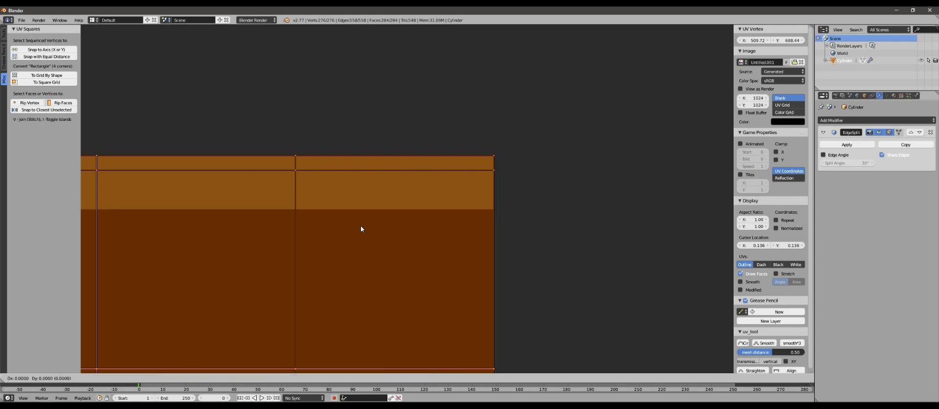
key(y)
right_click(349, 185)
Examine how the stretched UV layout's top edge and upper corners line up with the image's upper boundary
scroll(372, 194, down, 4)
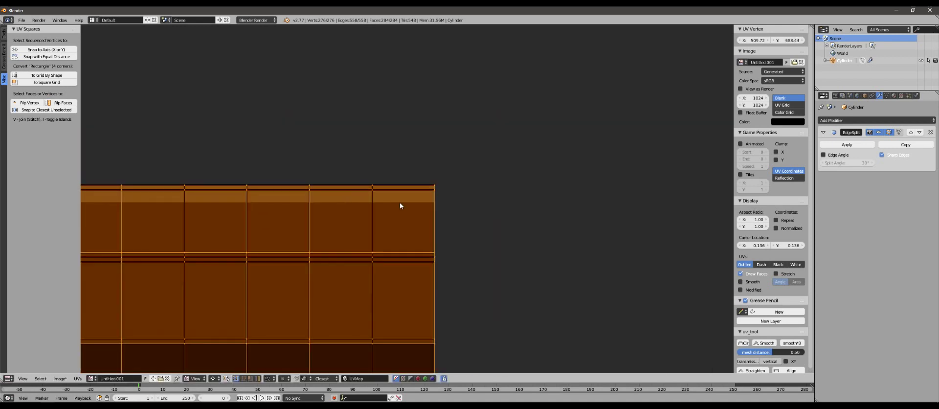
scroll(323, 271, up, 3)
scroll(331, 269, down, 4)
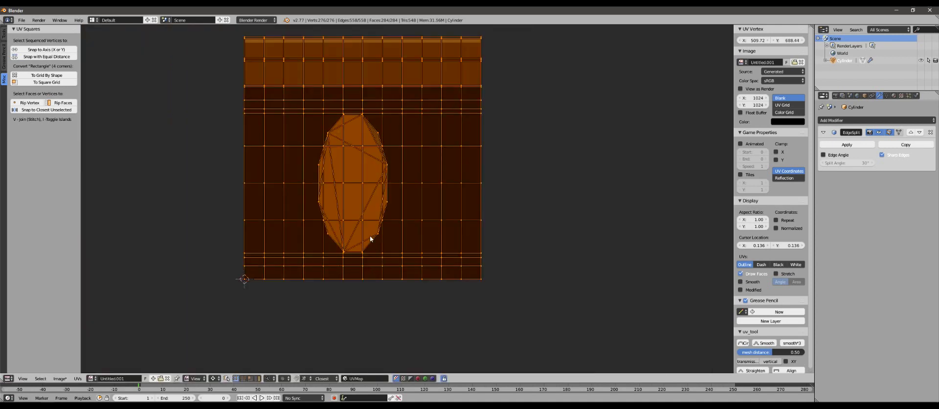
middle_drag(372, 218, 408, 248)
scroll(408, 248, up, 2)
middle_drag(345, 181, 375, 220)
scroll(377, 222, down, 3)
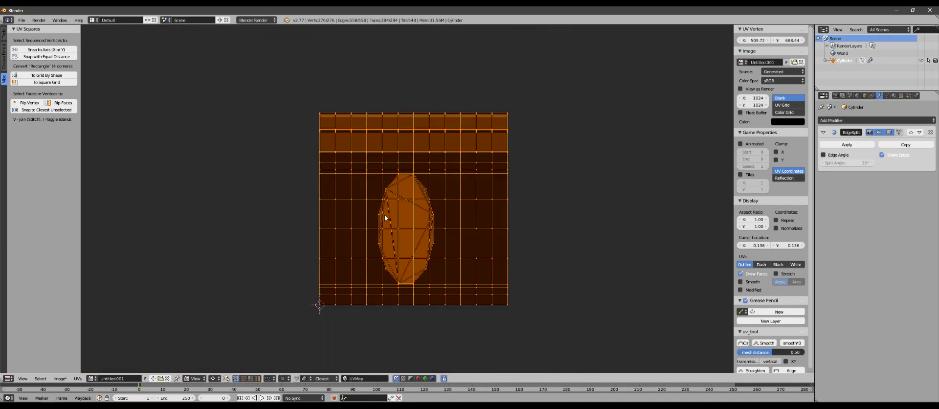
scroll(416, 228, up, 2)
mouse_move(422, 230)
middle_down()
mouse_move(428, 128)
mouse_move(426, 218)
middle_up()
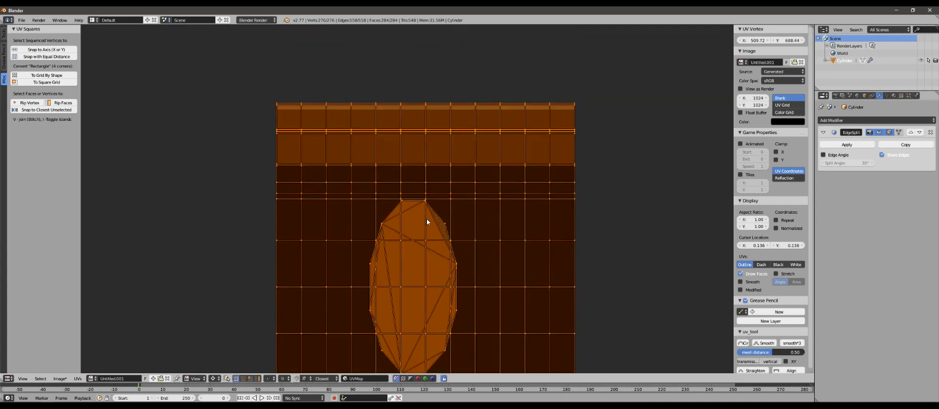
middle_drag(423, 121, 423, 191)
scroll(423, 191, up, 3)
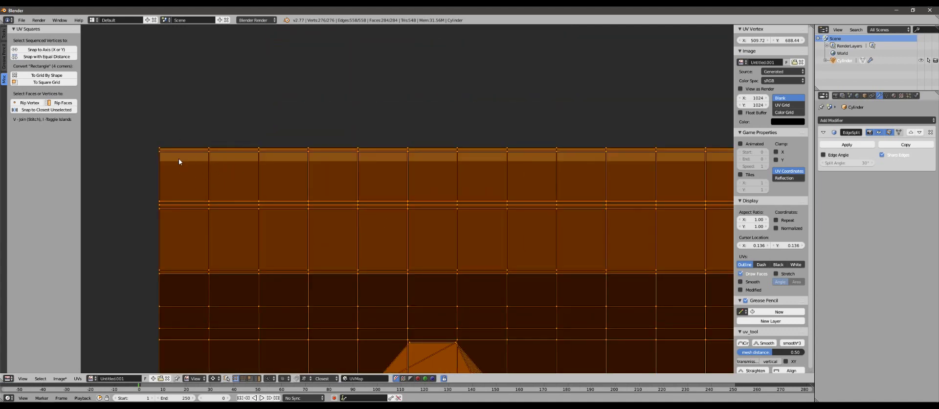
scroll(196, 151, down, 3)
scroll(344, 207, up, 2)
scroll(372, 245, down, 2)
middle_drag(387, 291, 399, 190)
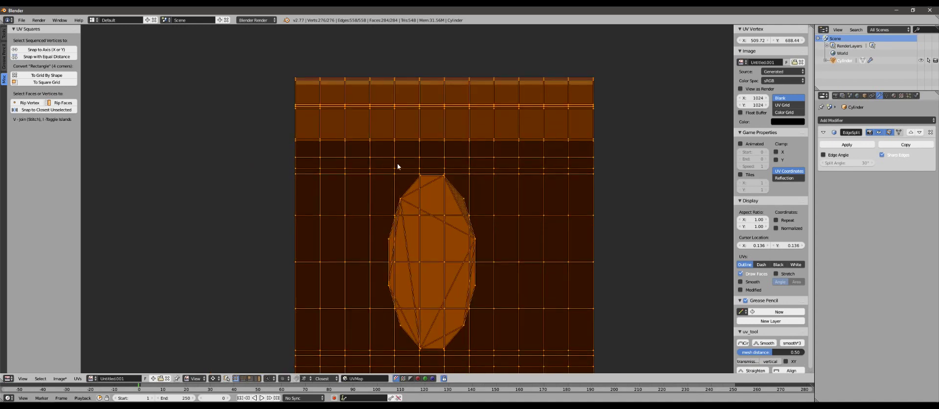
scroll(490, 157, up, 2)
scroll(450, 151, down, 3)
scroll(564, 97, up, 6)
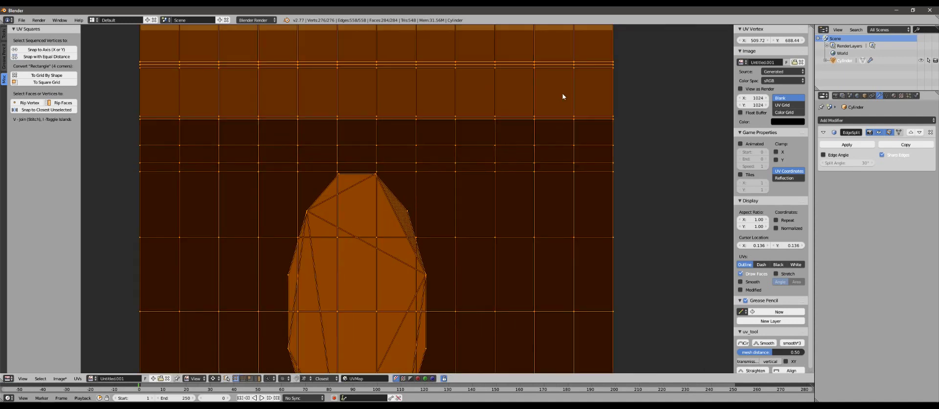
scroll(508, 202, up, 1)
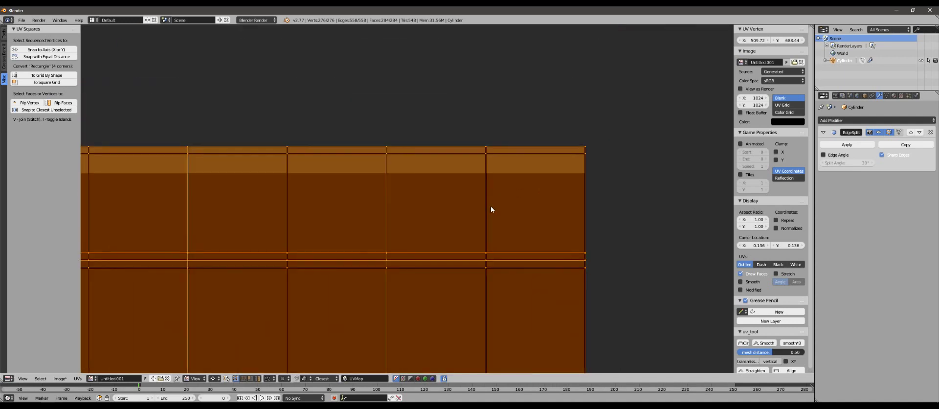
Turn on Constrain to Image Bounds and scale all islands along Y to fit the image height
click(78, 378)
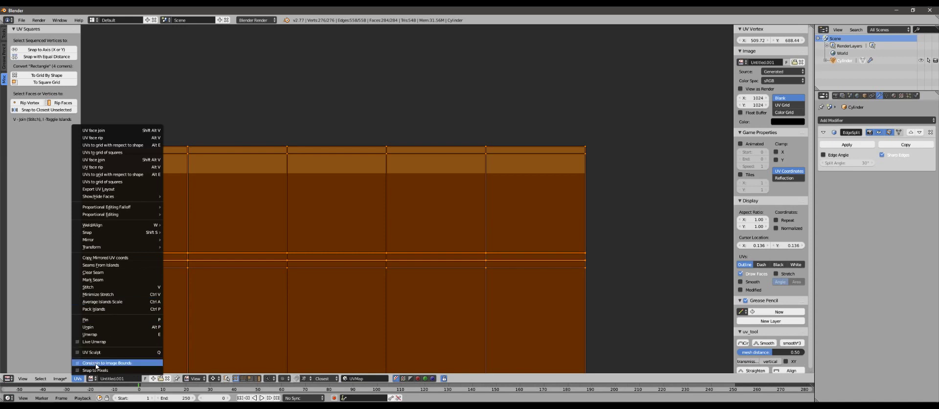
click(96, 363)
scroll(399, 272, down, 3)
scroll(534, 279, up, 2)
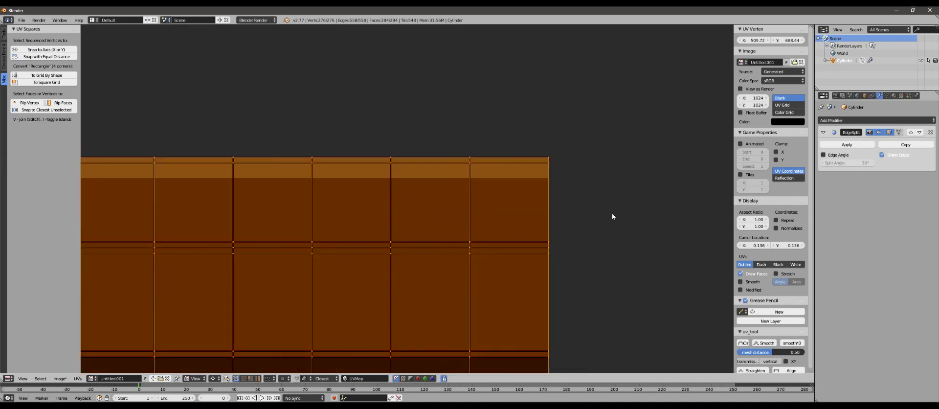
key(s)
key(y)
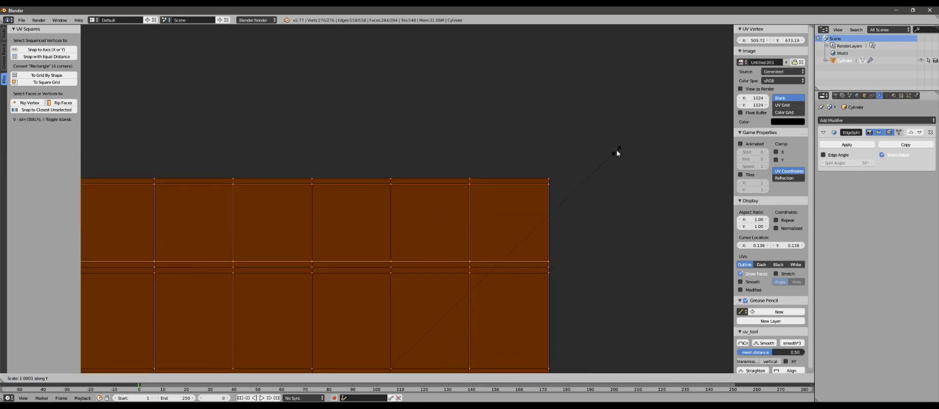
click(591, 189)
Examine the whole UV layout's fit within the image and the proportions of the stretched cap island
scroll(592, 189, down, 9)
middle_drag(440, 324, 474, 231)
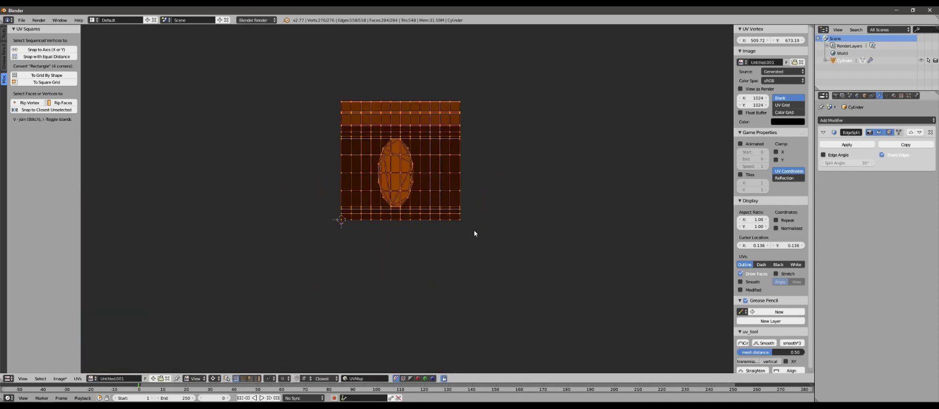
scroll(470, 231, up, 3)
scroll(442, 241, up, 2)
middle_drag(477, 161, 486, 302)
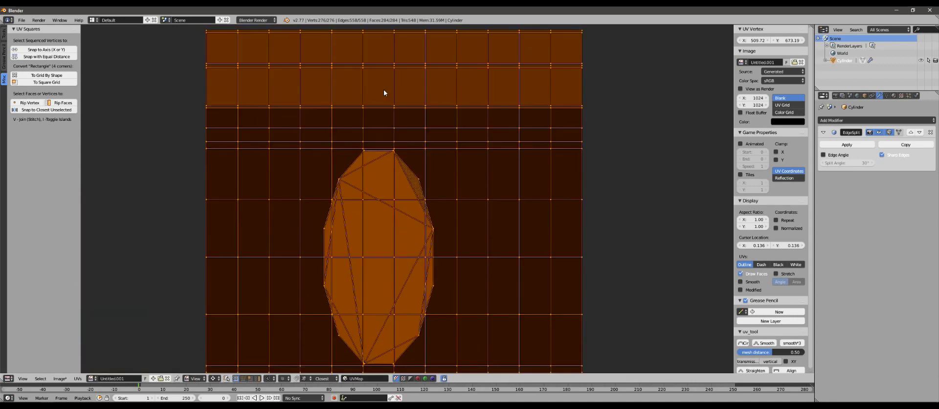
scroll(264, 80, up, 2)
scroll(312, 98, down, 3)
middle_drag(322, 94, 313, 132)
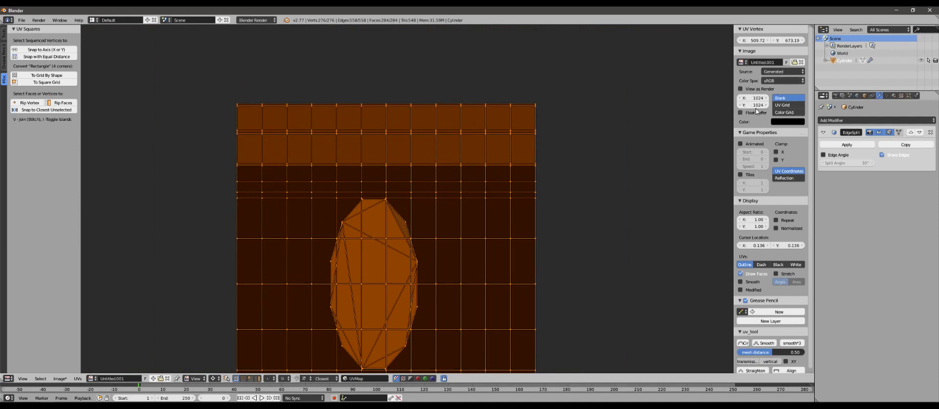
Set the generated image's height to 512 pixels and return the barrel to Edit Mode
key(Tab)
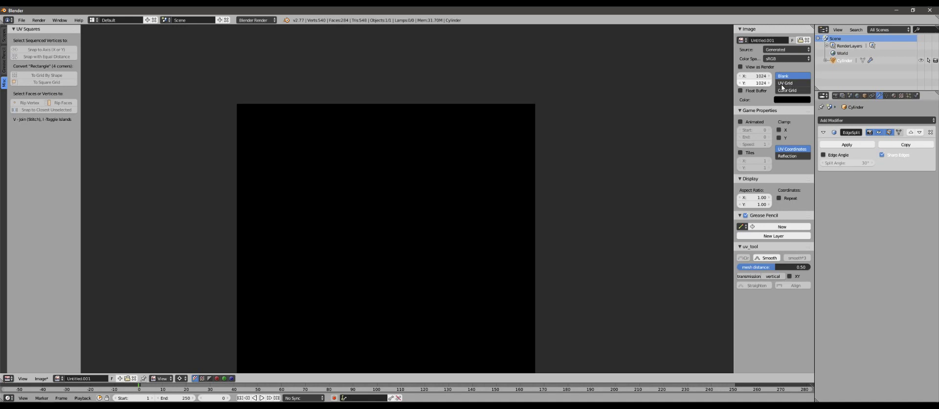
click(756, 83)
text(512)
key(Return)
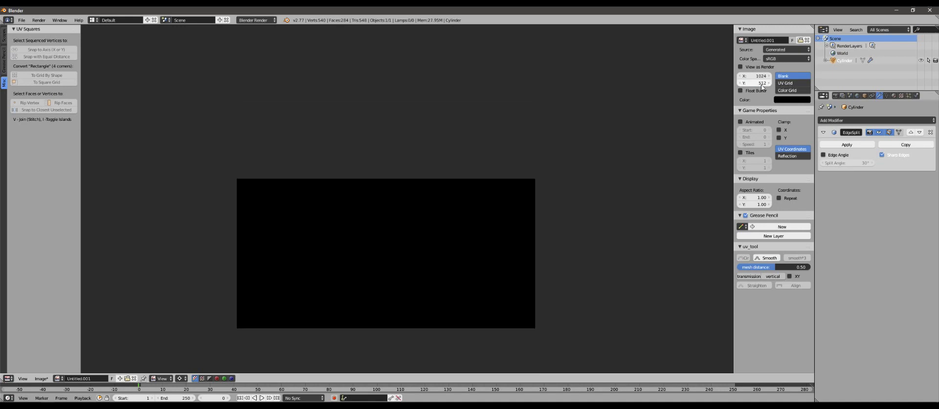
key(Tab)
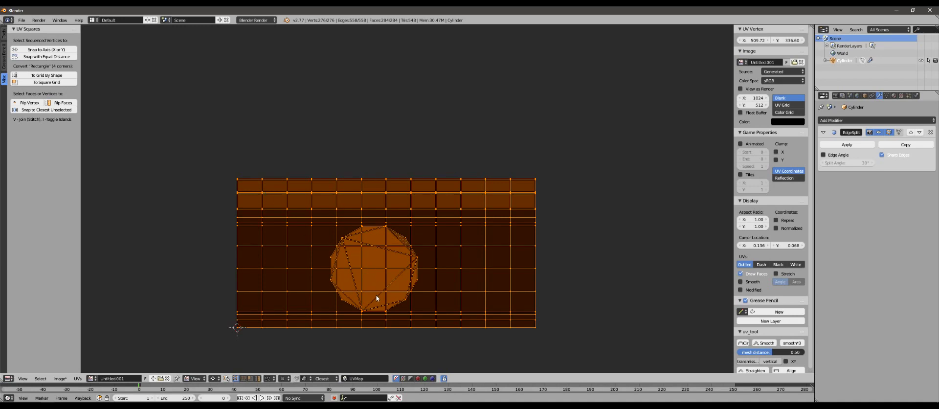
Deselect all UVs and examine the island proportions across the non-square image
scroll(377, 295, up, 2)
scroll(377, 295, down, 2)
key(a)
scroll(416, 304, up, 2)
scroll(416, 303, down, 2)
middle_drag(425, 292, 445, 232)
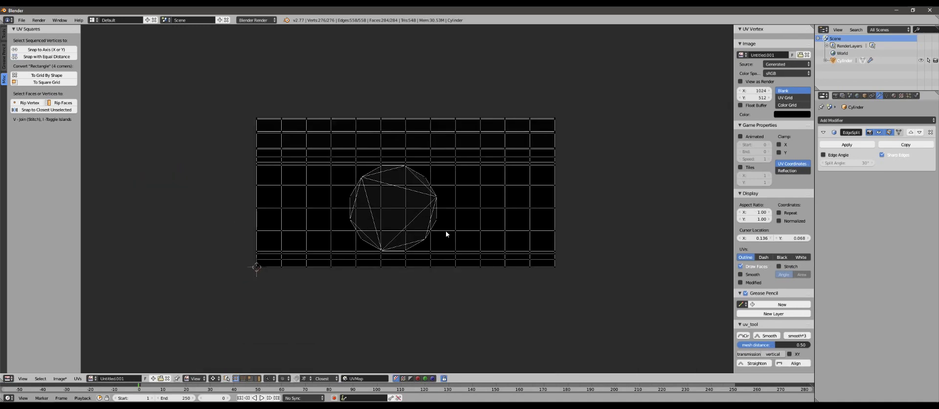
scroll(445, 237, up, 2)
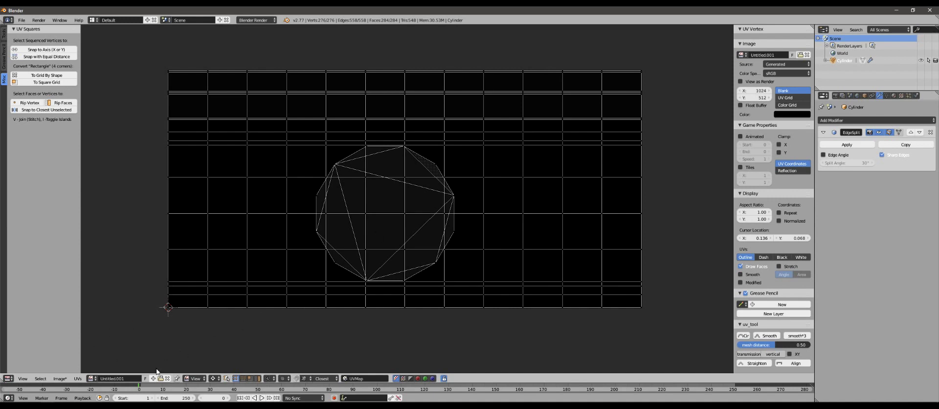
scroll(415, 253, down, 1)
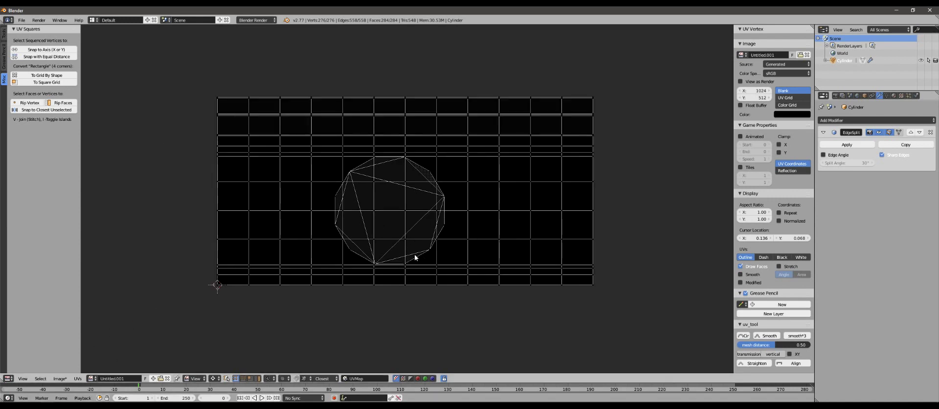
Set the UV editor's pivot to Median Point
click(197, 379)
click(213, 379)
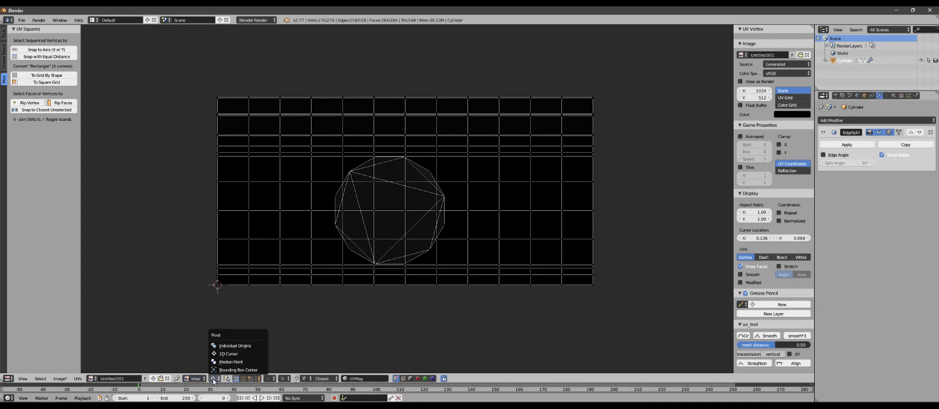
click(223, 362)
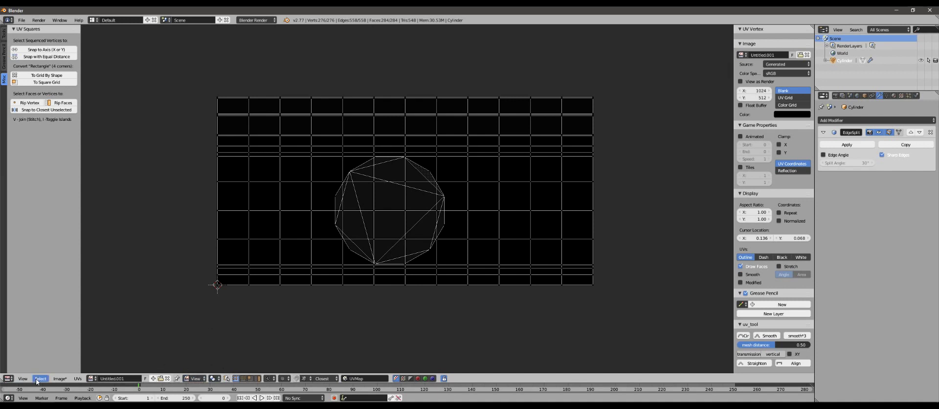
Change the generated image to the UV Grid pattern and switch the editor to the 3D View
click(784, 97)
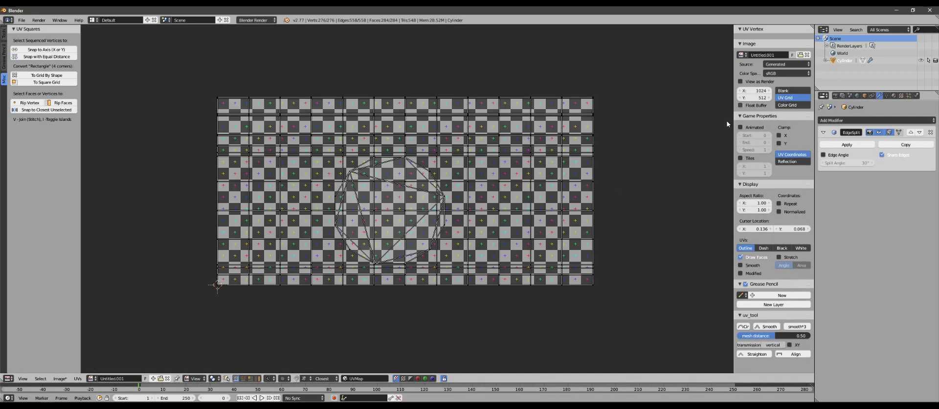
click(9, 378)
click(27, 373)
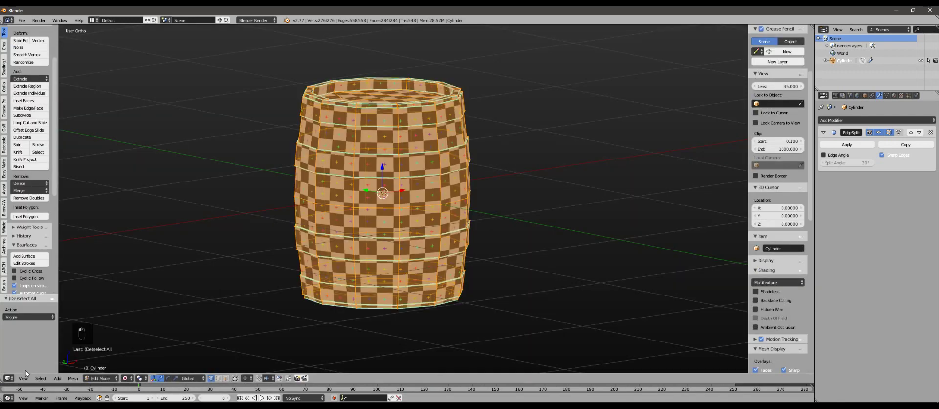
Examine the checker pattern on the barrel's side bands, rim and cap for stretching and scale differences
scroll(332, 258, up, 3)
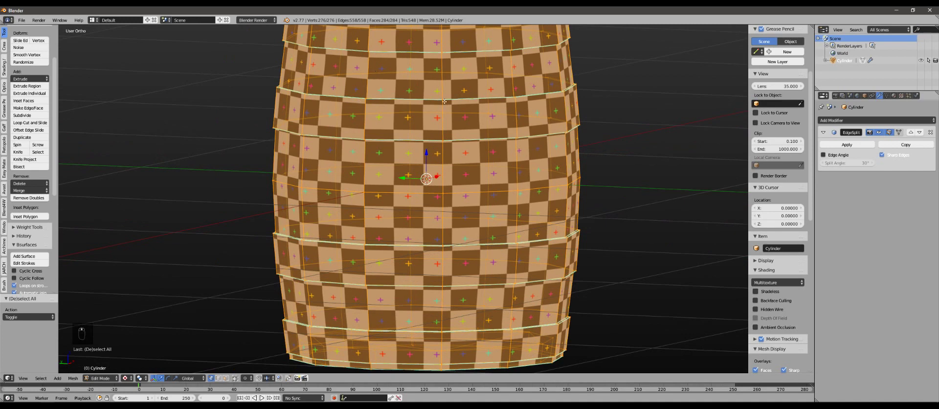
middle_drag(399, 78, 301, 133)
middle_drag(363, 135, 388, 150)
scroll(391, 149, up, 1)
shift+middle_drag(491, 98, 446, 163)
scroll(447, 163, up, 2)
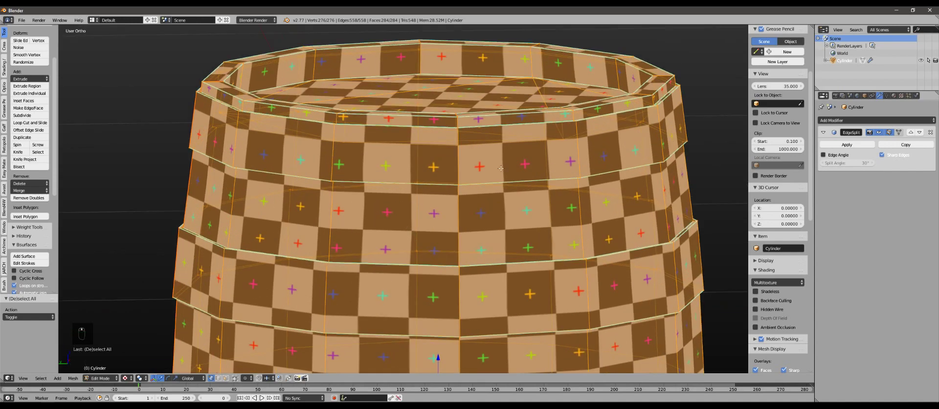
scroll(500, 168, down, 2)
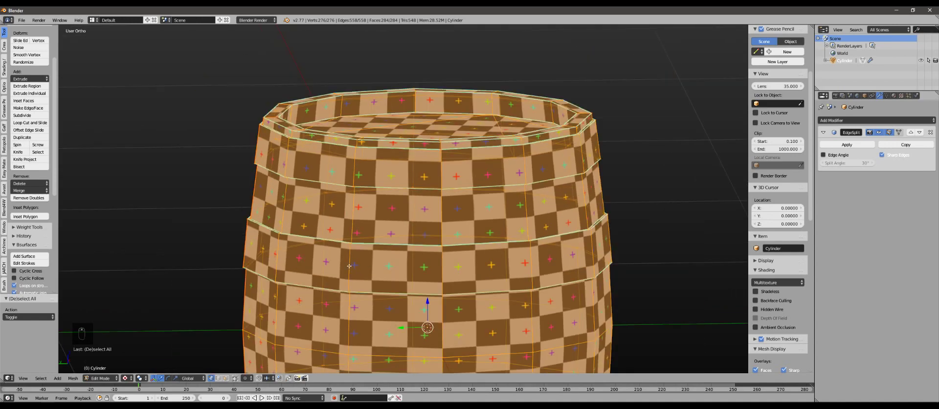
middle_drag(504, 258, 386, 205)
scroll(389, 182, up, 7)
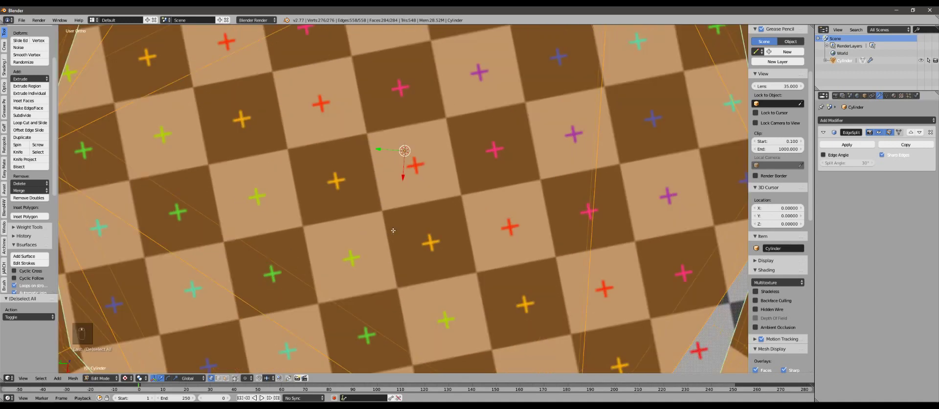
Compare the checker size on the barrel's top cap, rim, side bands and bottom cap from several angles
scroll(418, 167, down, 2)
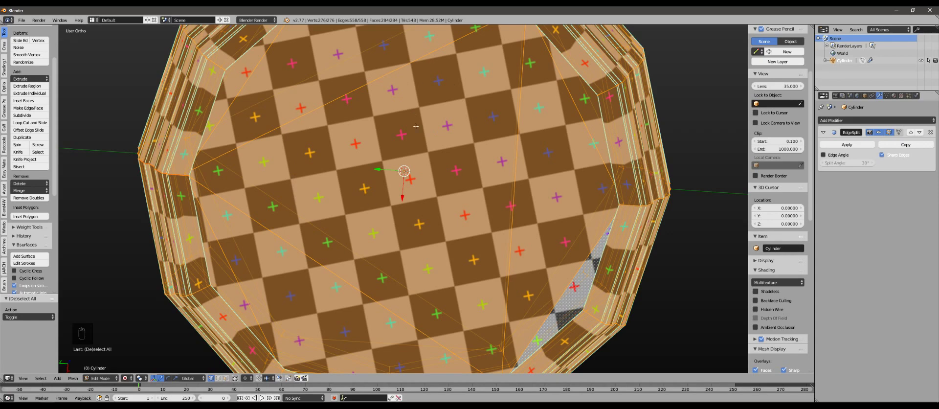
scroll(402, 216, down, 4)
middle_drag(402, 166, 418, 211)
scroll(399, 262, up, 4)
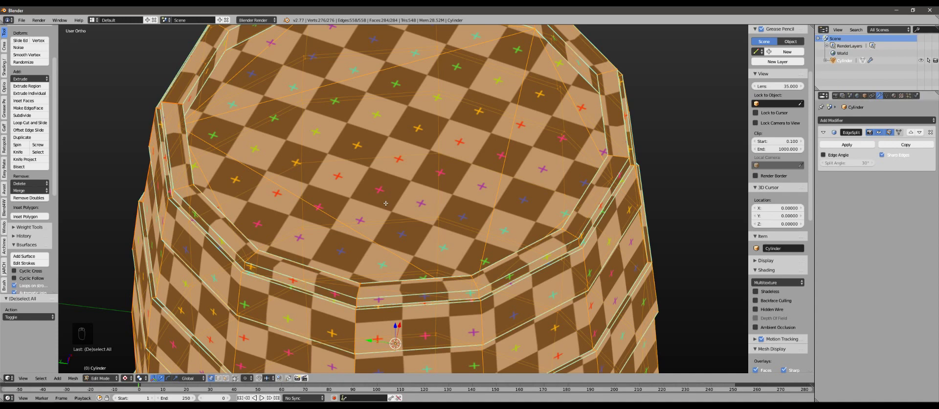
scroll(386, 203, down, 3)
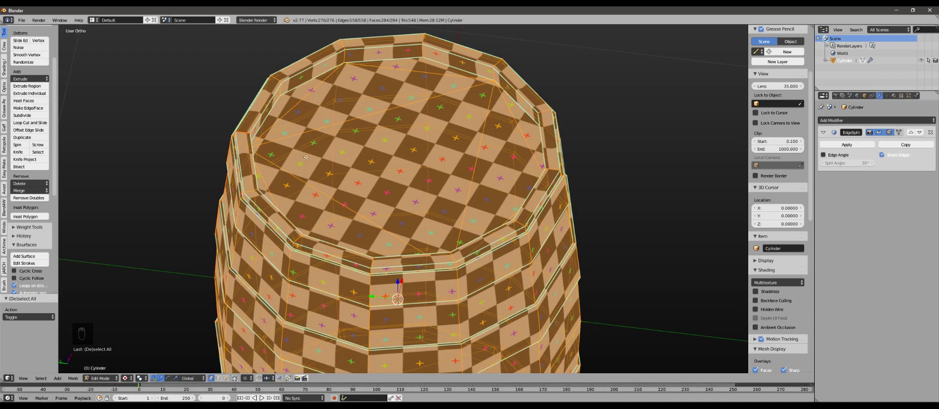
scroll(357, 152, down, 4)
middle_drag(320, 201, 396, 151)
scroll(396, 151, up, 5)
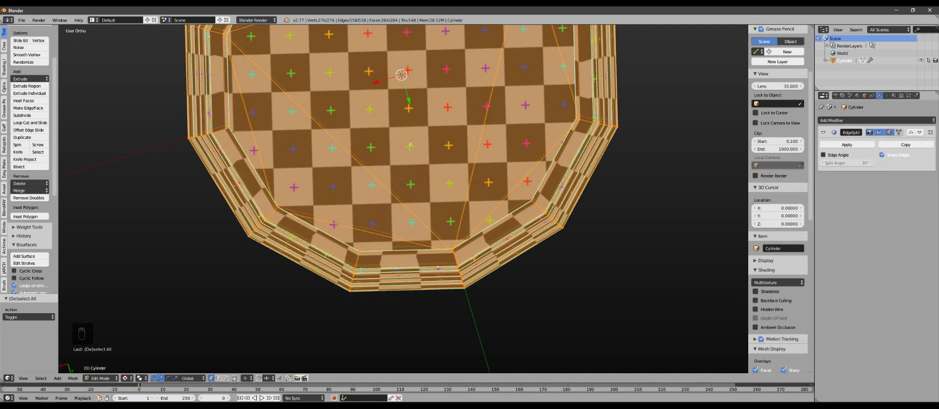
scroll(468, 132, down, 5)
middle_drag(468, 132, 663, 184)
scroll(428, 173, down, 2)
middle_drag(262, 280, 392, 207)
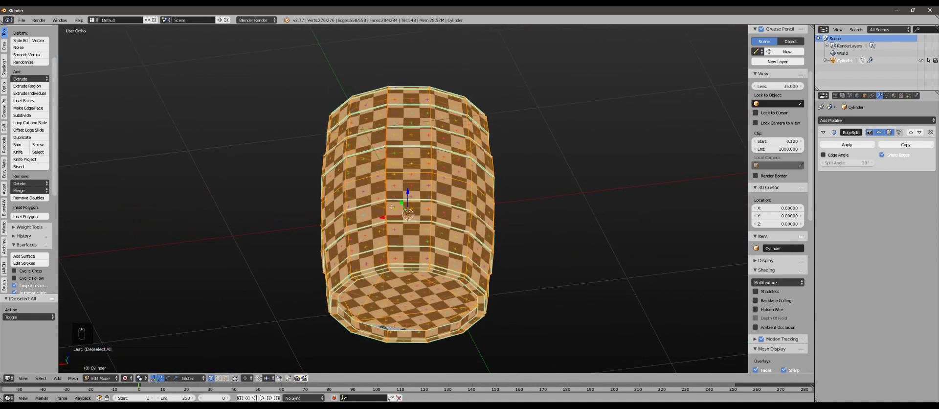
Set the viewport shading to Solid and put the barrel in Object Mode
click(127, 378)
click(136, 353)
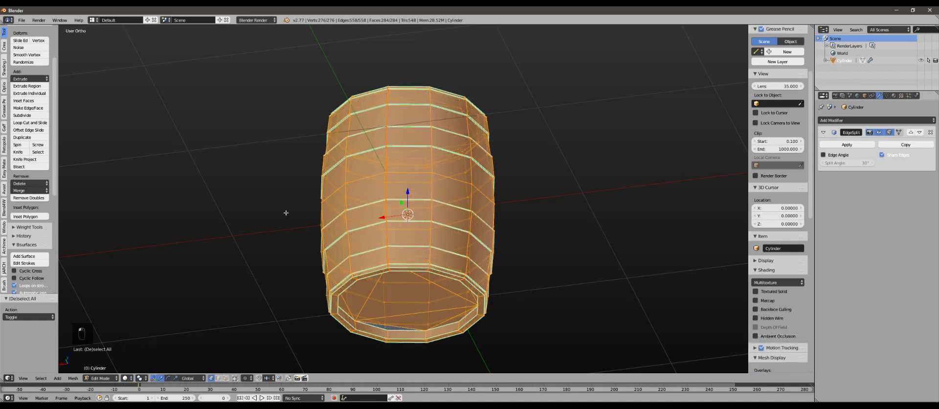
mouse_move(287, 210)
middle_down()
mouse_move(325, 225)
mouse_move(312, 150)
middle_up()
key(Tab)
scroll(340, 201, up, 4)
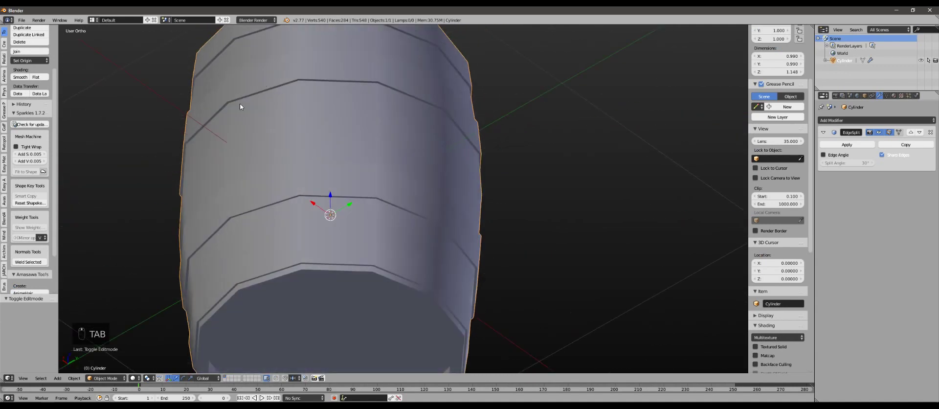
Examine the barrel's smooth shading and the sharp edges around its hoops, rim and caps
middle_drag(240, 103, 309, 163)
scroll(309, 157, up, 3)
shift+middle_drag(306, 132, 346, 228)
middle_drag(333, 196, 212, 151)
scroll(271, 208, up, 3)
scroll(252, 215, down, 3)
middle_drag(272, 186, 299, 111)
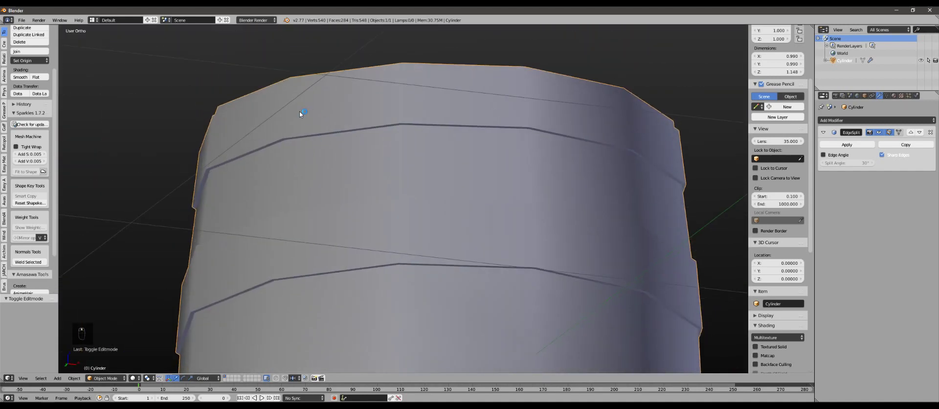
middle_drag(367, 111, 429, 171)
scroll(428, 171, down, 4)
middle_drag(377, 241, 368, 196)
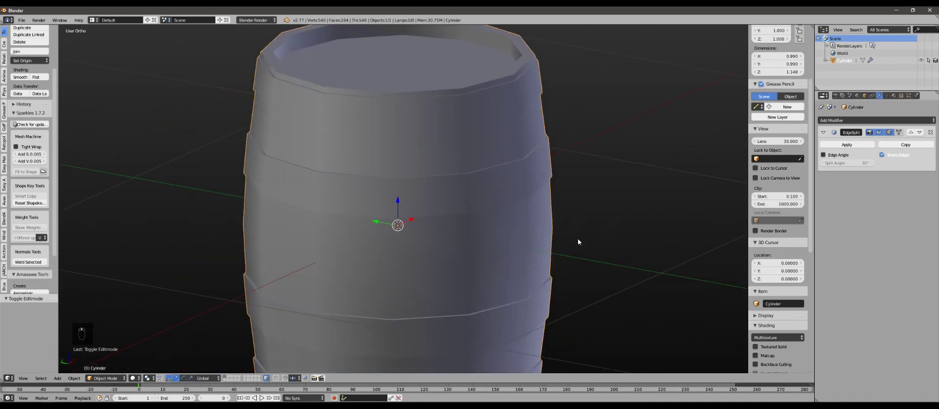
shift+middle_drag(379, 297, 396, 151)
scroll(394, 174, down, 4)
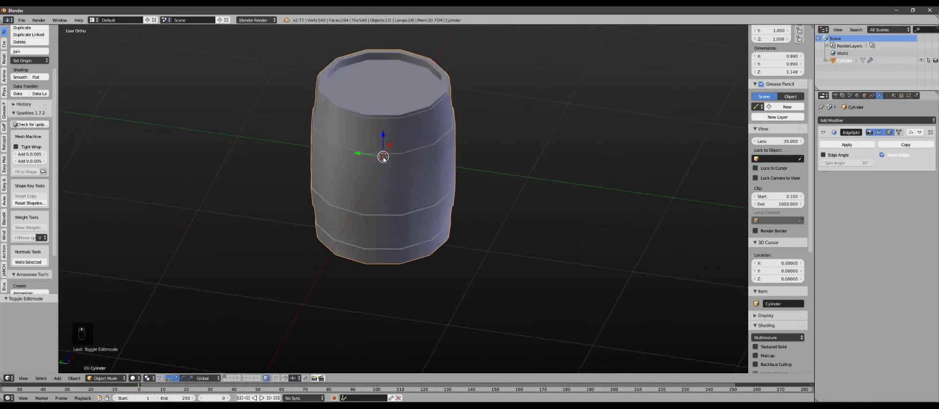
Return the barrel to Edit Mode and switch the editor to the UV/Image Editor
key(Tab)
scroll(392, 221, up, 3)
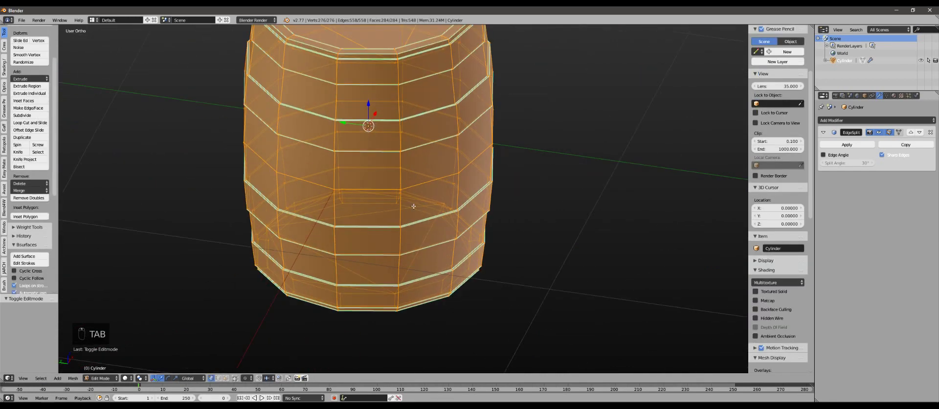
middle_drag(413, 206, 315, 191)
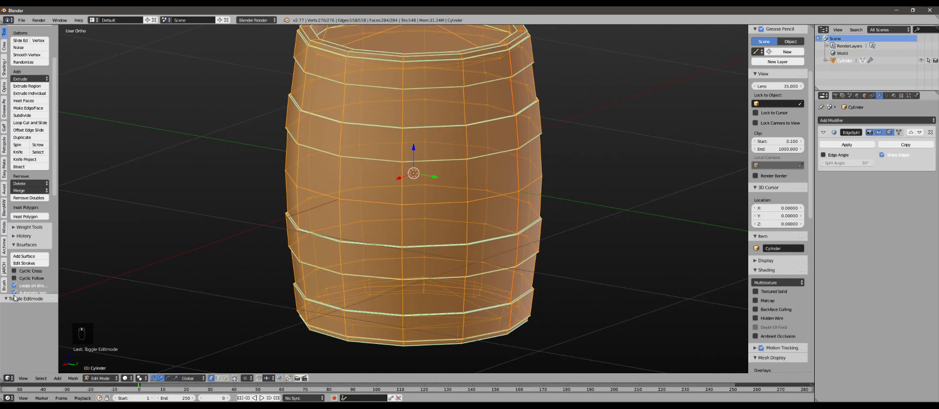
click(9, 378)
click(35, 321)
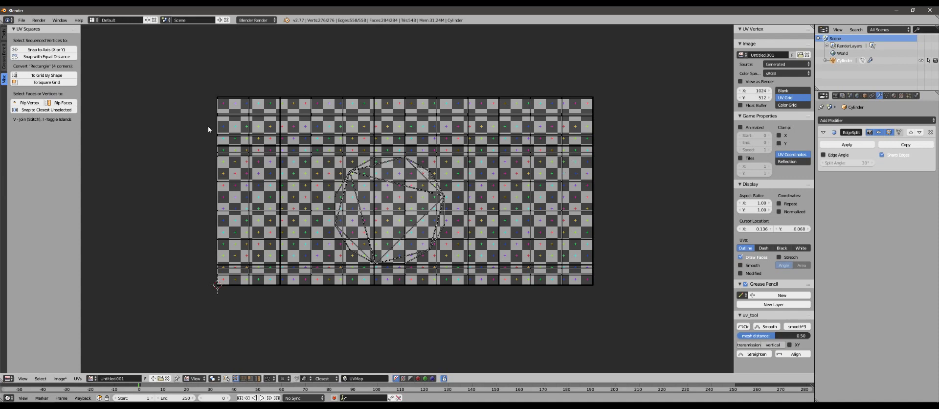
Select all UVs of the barrel layout
scroll(308, 189, down, 4)
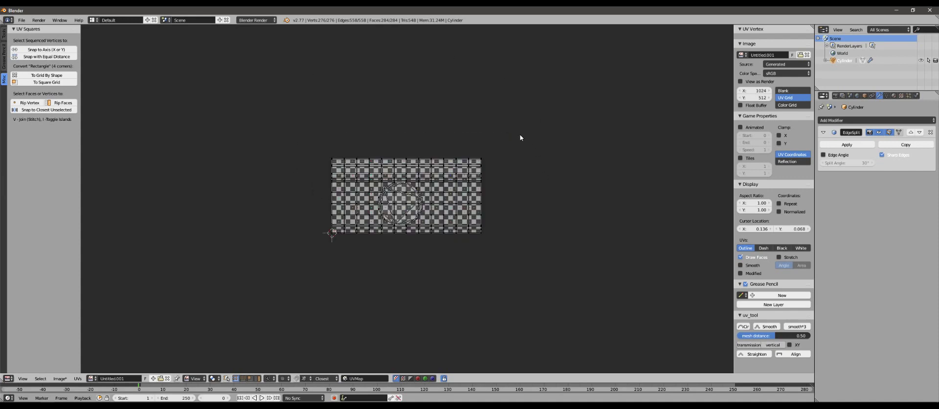
scroll(520, 138, up, 7)
scroll(376, 217, down, 3)
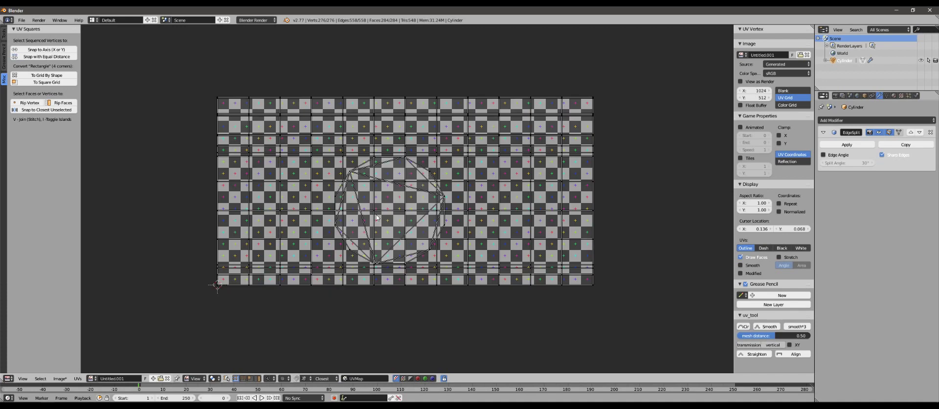
key(a)
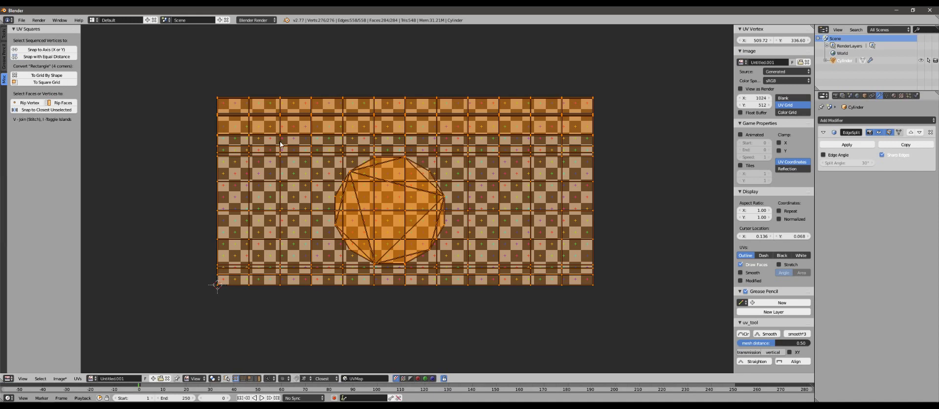
Examine how the overlapping side strips and the round cap island fill the 1024 by 512 image
scroll(421, 130, down, 4)
middle_drag(391, 156, 370, 203)
scroll(389, 205, up, 4)
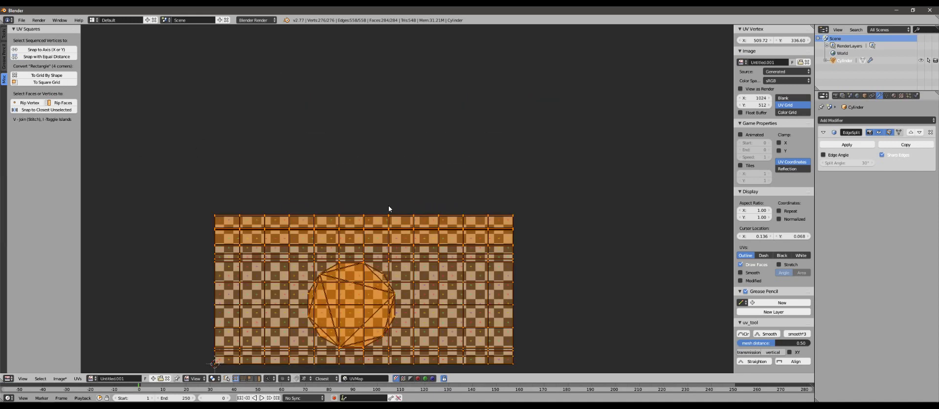
middle_drag(367, 291, 397, 200)
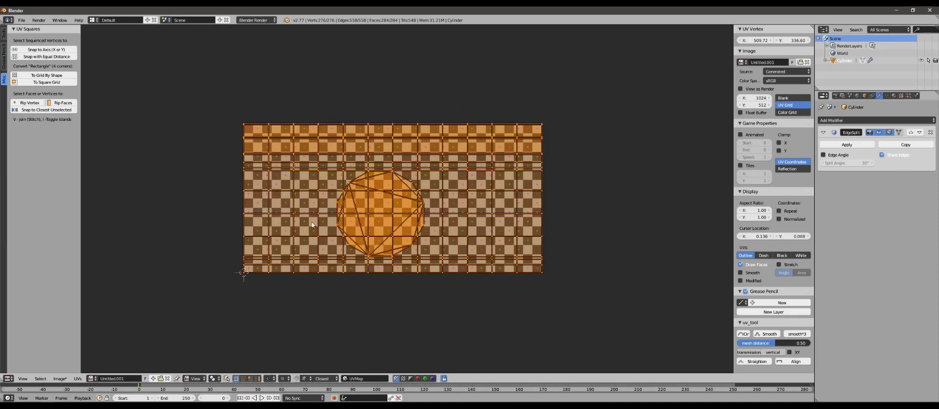
scroll(312, 225, up, 2)
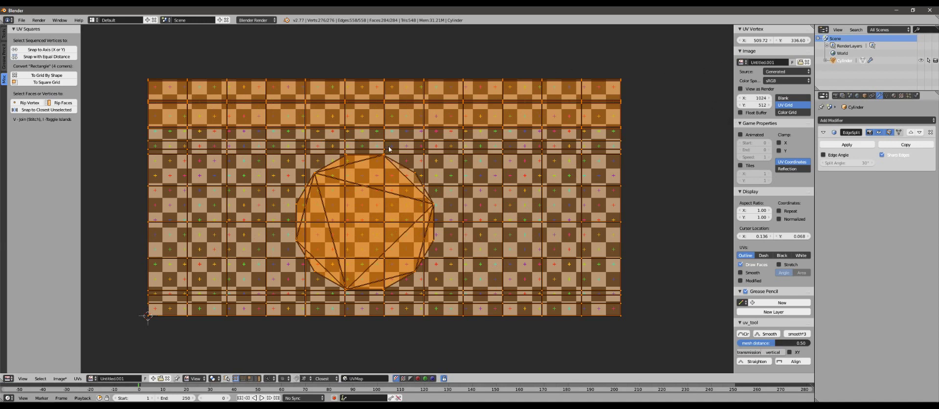
scroll(390, 149, down, 2)
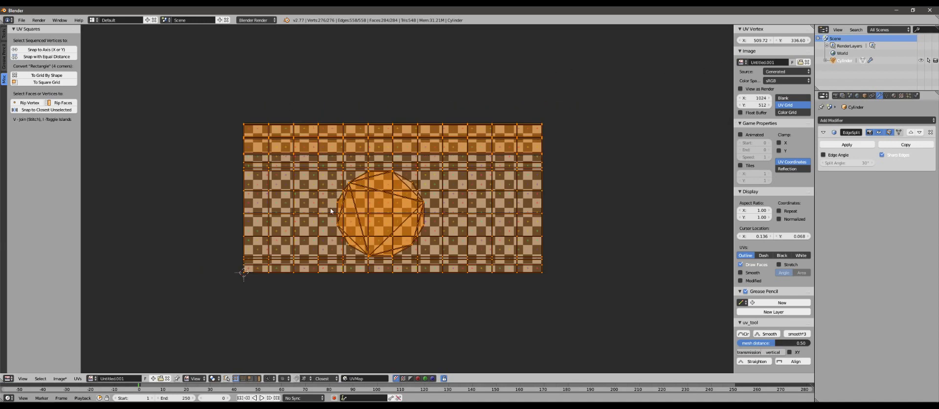
middle_drag(331, 210, 407, 196)
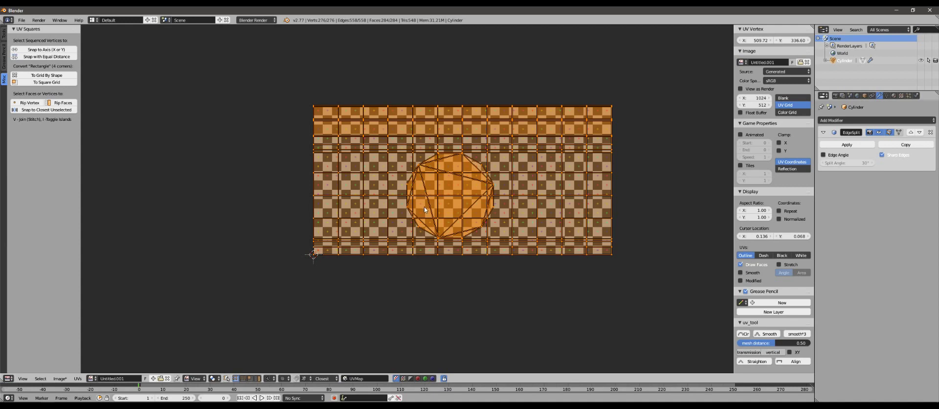
scroll(429, 206, up, 2)
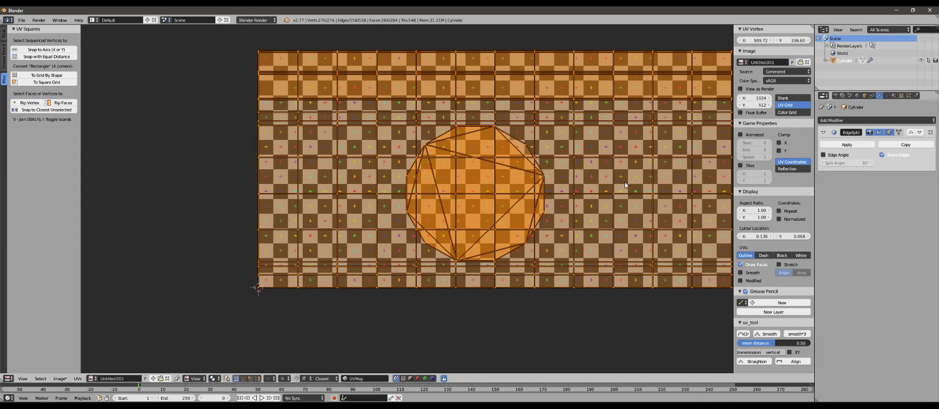
scroll(494, 192, down, 2)
scroll(402, 165, up, 1)
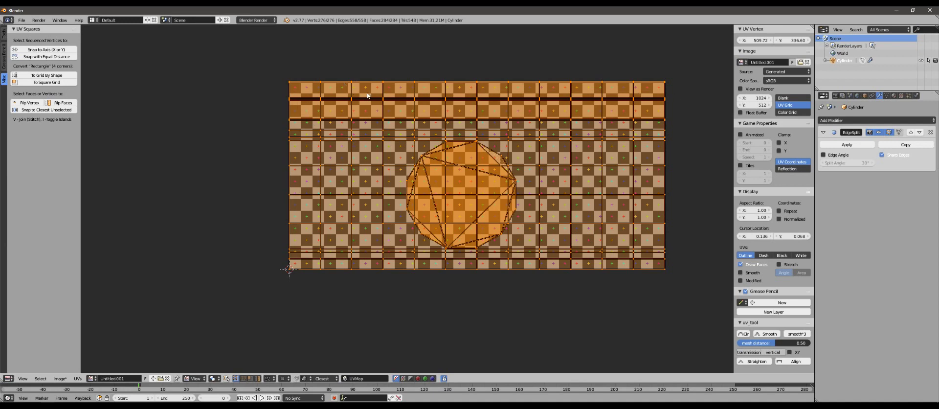
scroll(263, 199, up, 1)
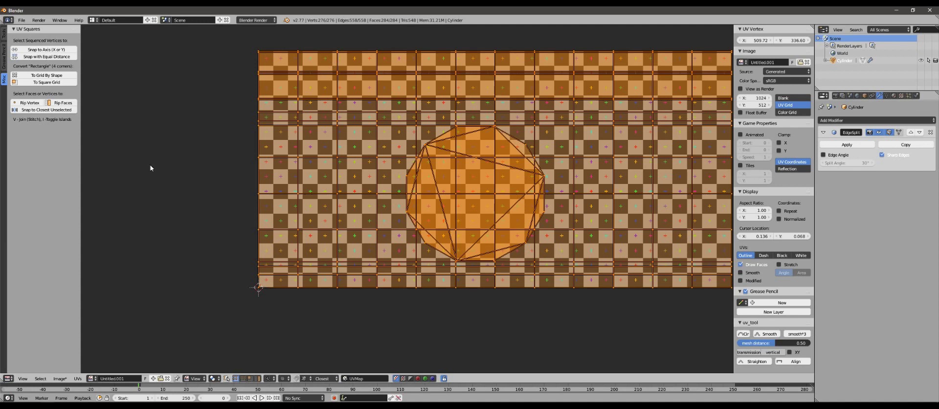
Switch the editor back to the 3D View and inspect the barrel's shape in Object Mode
click(10, 378)
click(31, 323)
click(9, 378)
click(24, 368)
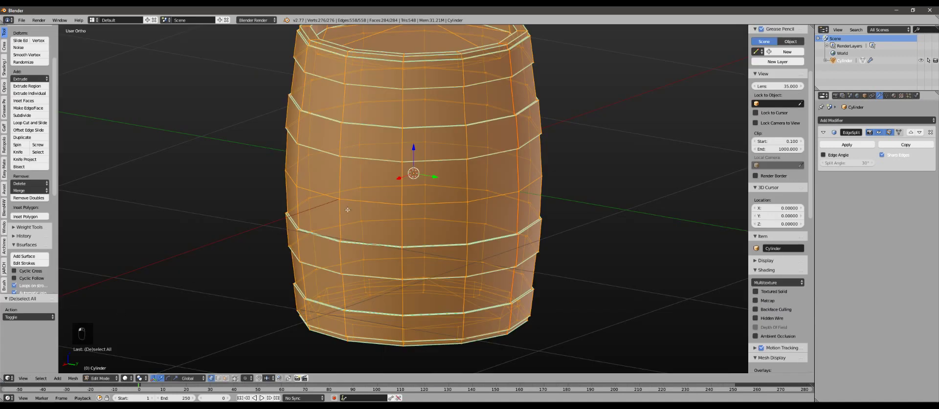
key(Tab)
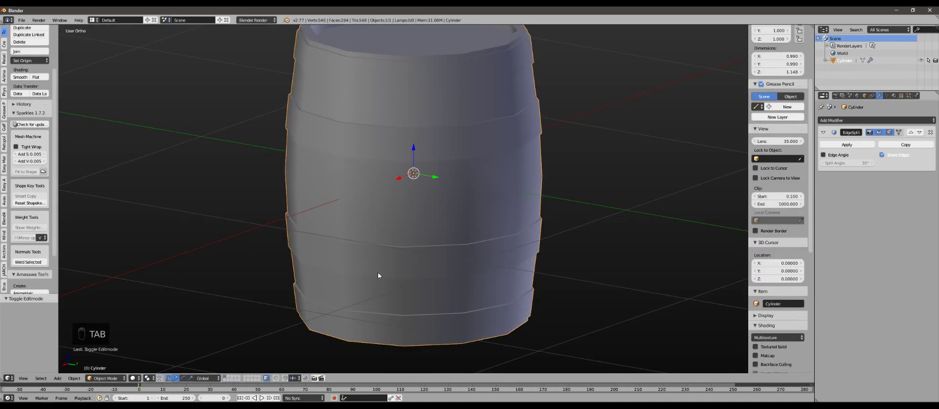
middle_drag(378, 272, 395, 86)
middle_drag(342, 129, 302, 169)
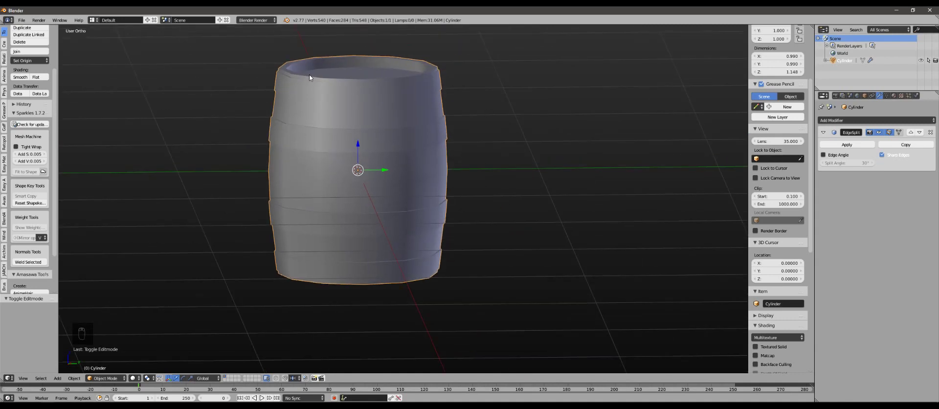
middle_drag(336, 223, 384, 219)
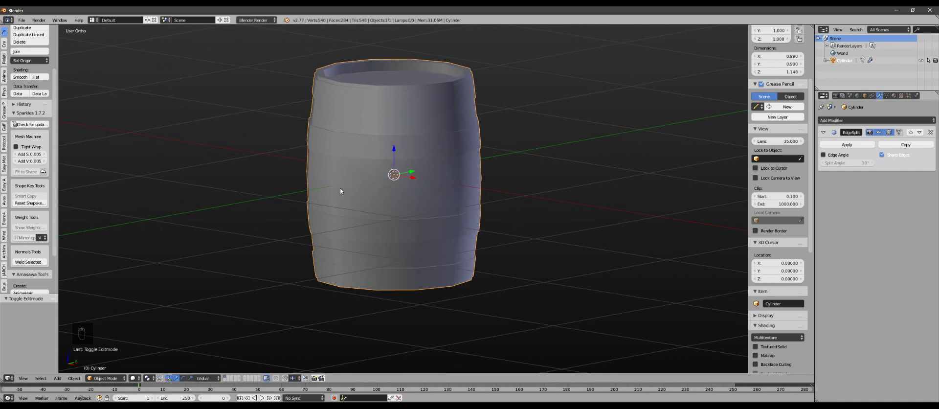
middle_drag(340, 190, 363, 185)
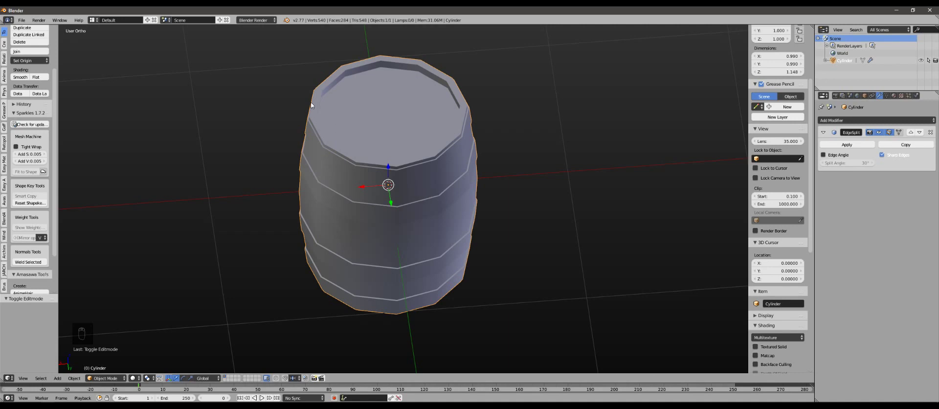
Put the barrel in Edit Mode and switch the mesh selection to edges
key(Tab)
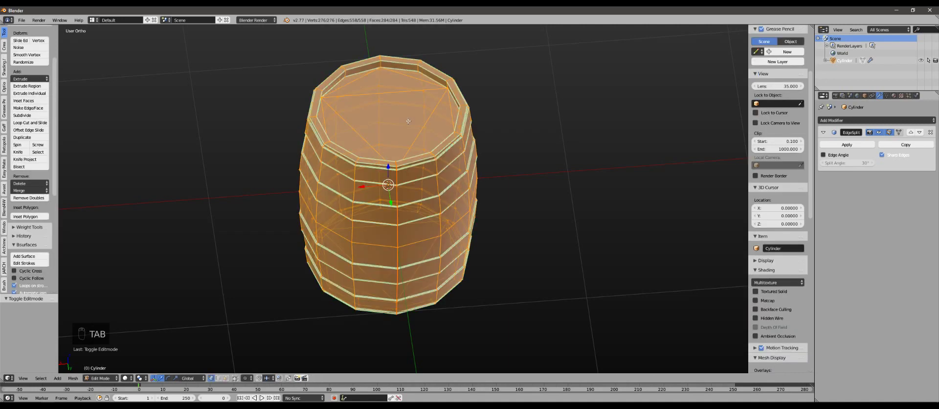
middle_drag(395, 200, 394, 161)
scroll(395, 162, up, 3)
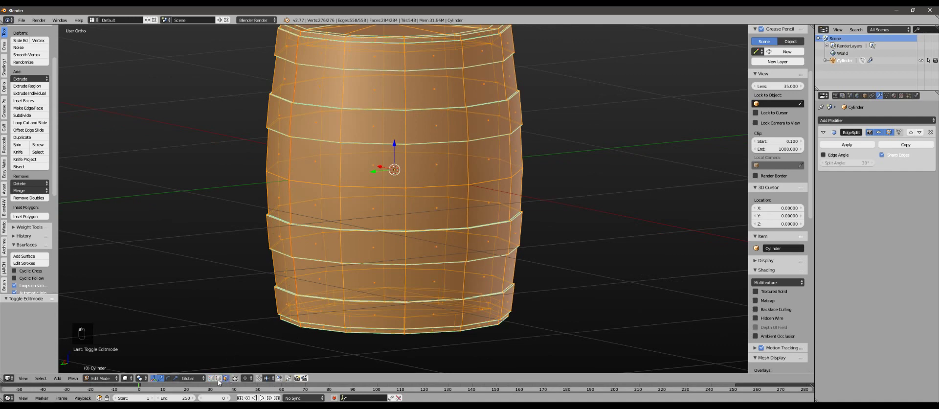
middle_drag(303, 235, 307, 255)
scroll(272, 298, up, 3)
Select one vertical edge loop running down the barrel's side
alt+right_click(233, 288)
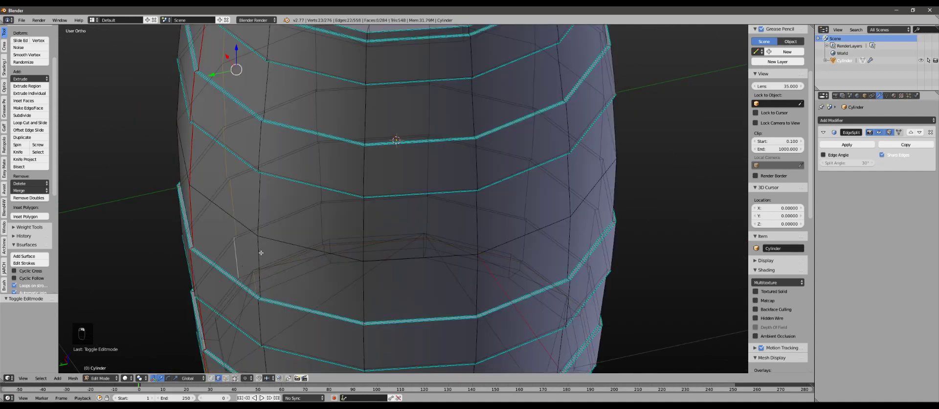
scroll(337, 210, down, 4)
middle_drag(348, 205, 396, 224)
scroll(354, 223, up, 2)
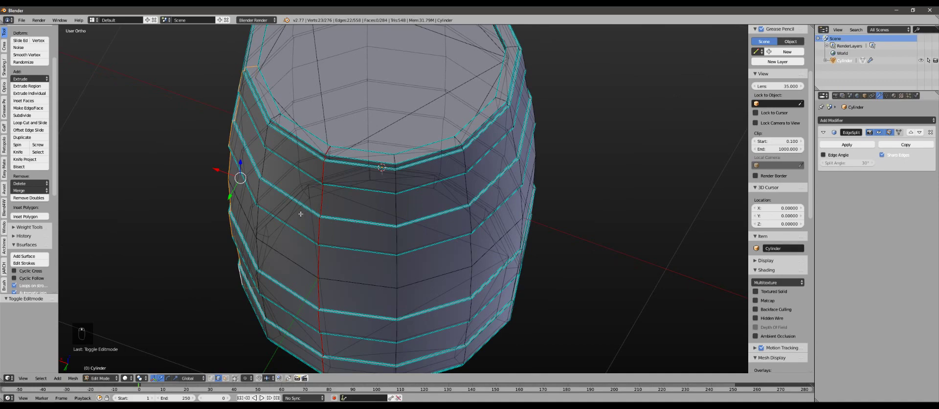
middle_drag(301, 214, 292, 199)
scroll(289, 194, up, 3)
shift+middle_drag(262, 155, 386, 222)
Select the two horizontal edge loops bounding the second hoop from the barrel's top
alt+right_click(309, 194)
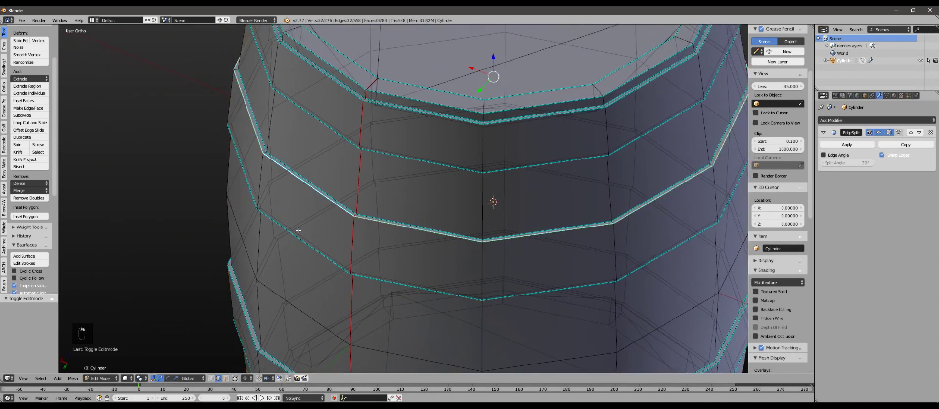
alt+shift+right_click(297, 235)
middle_drag(297, 237, 287, 164)
shift+middle_drag(323, 95, 324, 234)
shift+middle_drag(324, 85, 329, 195)
scroll(331, 197, down, 3)
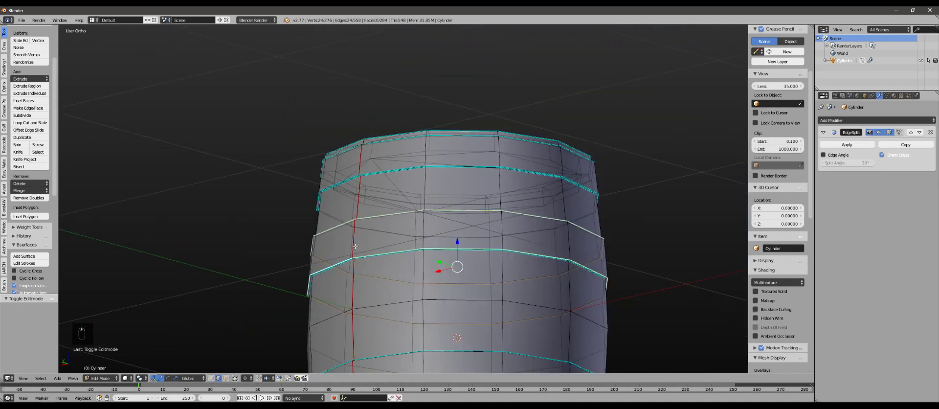
middle_drag(361, 239, 443, 223)
scroll(350, 150, down, 2)
scroll(445, 192, up, 3)
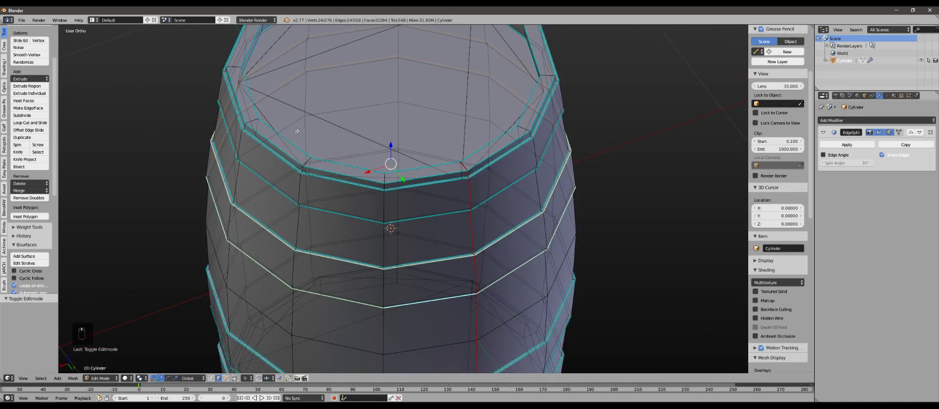
Select four vertical edge loops spaced around the barrel's side as one combined selection
alt+click(302, 190)
middle_drag(302, 189, 382, 221)
middle_drag(355, 252, 395, 257)
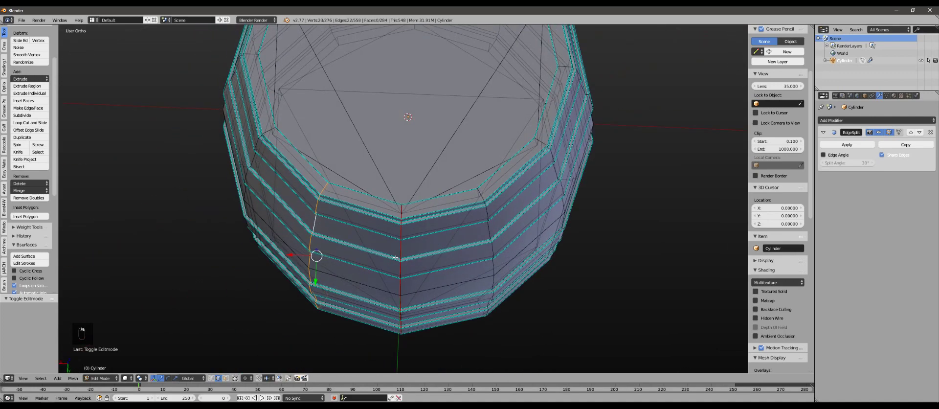
alt+shift+click(494, 223)
middle_drag(493, 223, 478, 220)
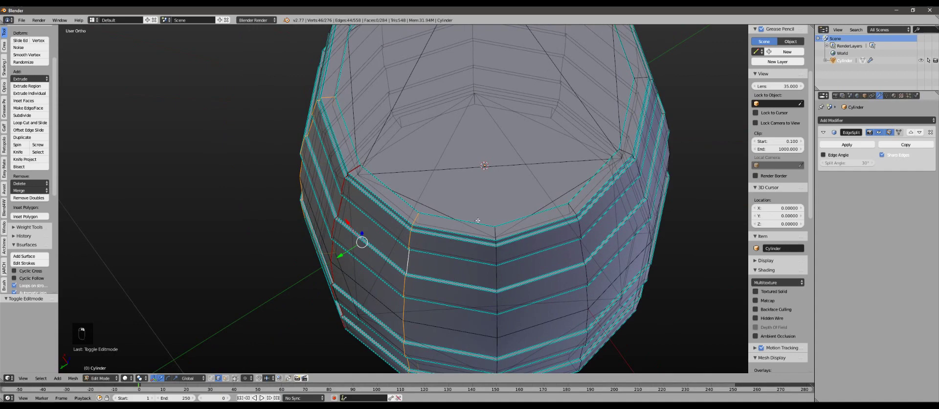
alt+shift+click(583, 249)
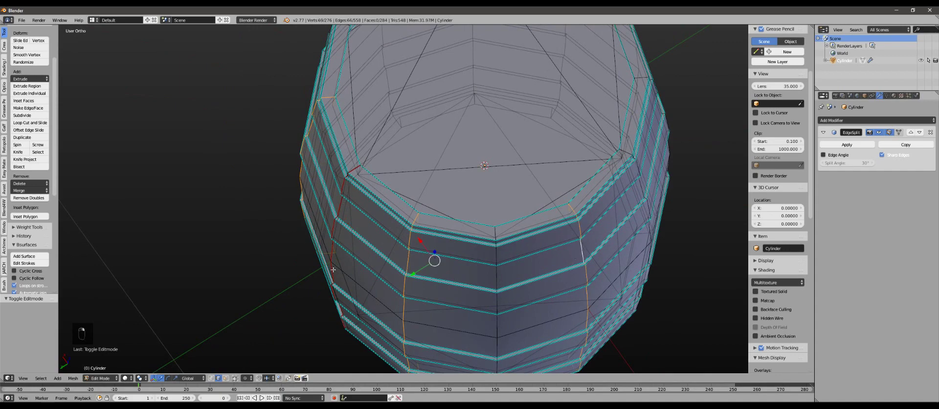
middle_drag(333, 269, 548, 220)
alt+shift+click(522, 228)
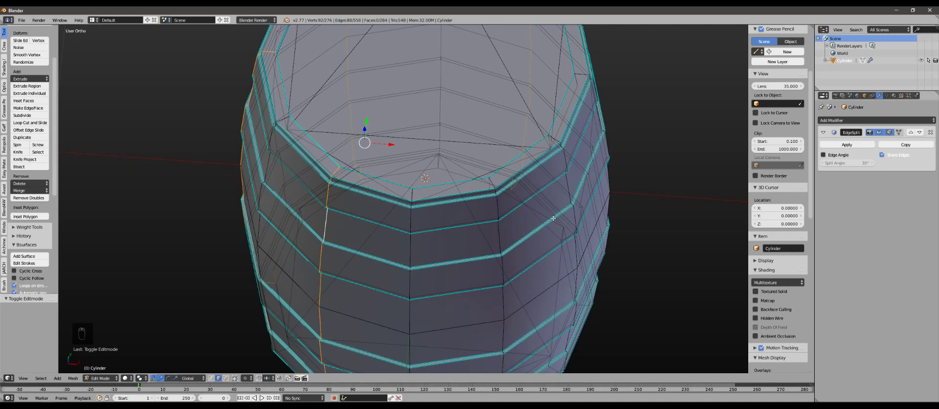
Return the barrel to Object Mode and inspect its overall shape and shading from above and below
scroll(553, 218, down, 3)
middle_drag(553, 218, 489, 203)
scroll(455, 165, up, 2)
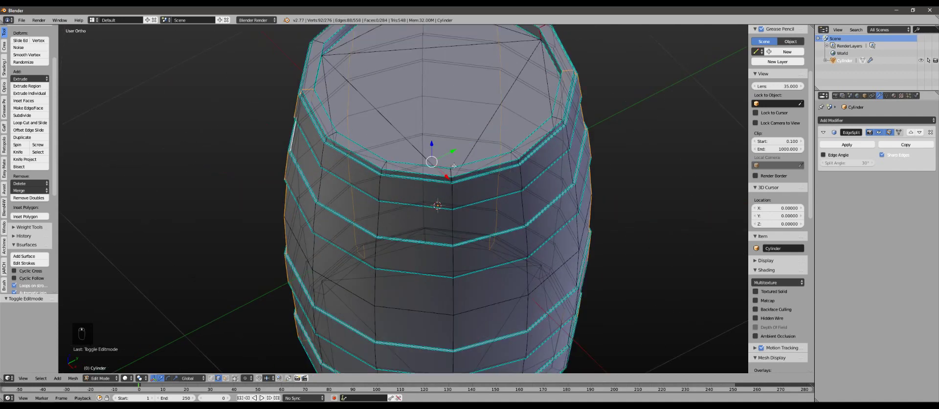
scroll(461, 164, down, 2)
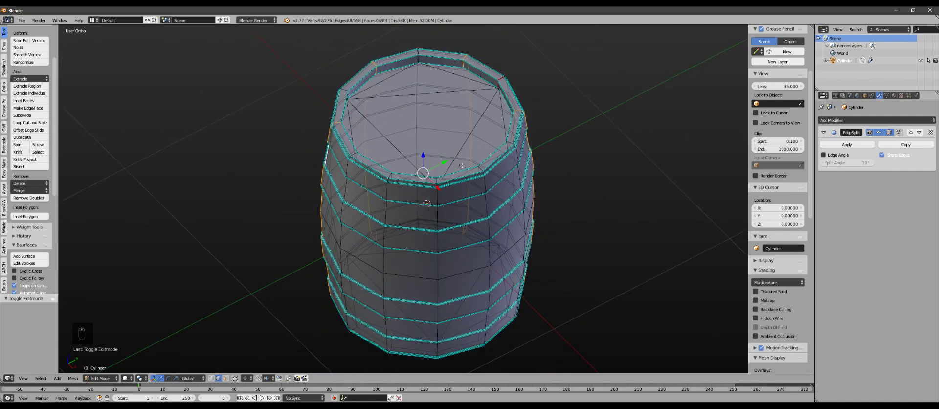
middle_drag(449, 188, 445, 131)
key(Tab)
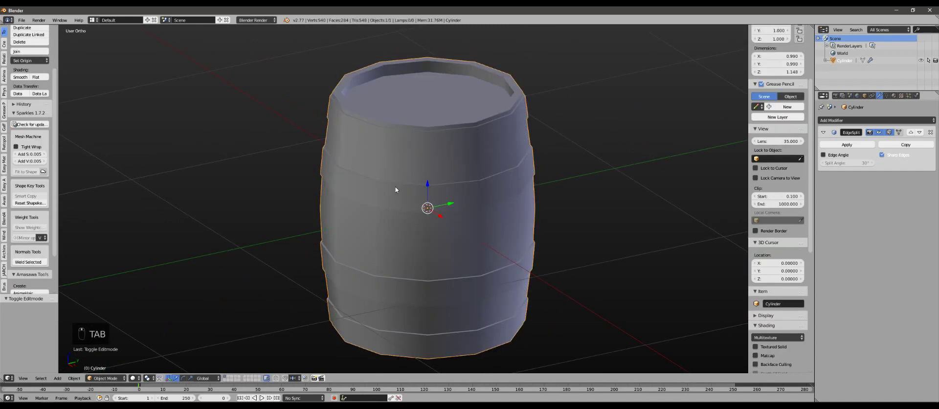
middle_drag(395, 186, 426, 120)
middle_drag(336, 141, 421, 157)
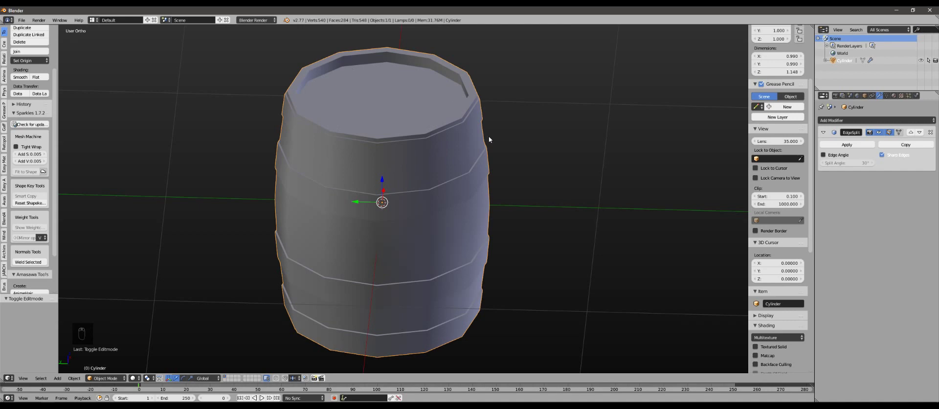
middle_drag(406, 291, 404, 147)
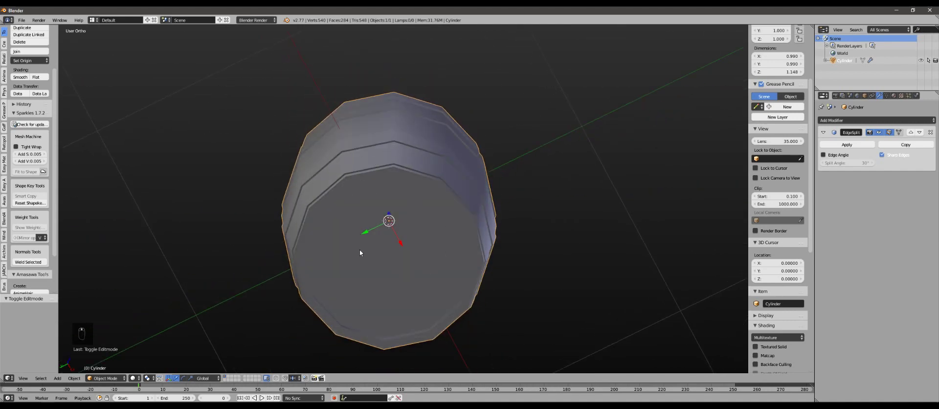
mouse_move(378, 177)
middle_down()
mouse_move(423, 212)
mouse_move(386, 182)
middle_up()
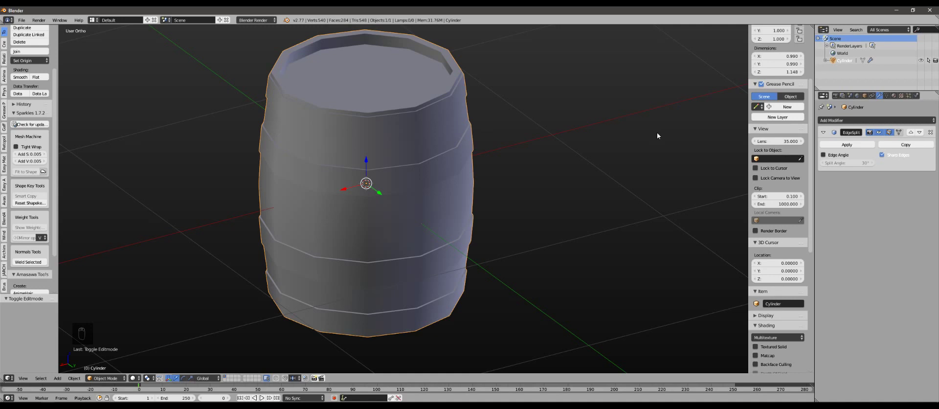
middle_drag(355, 170, 413, 173)
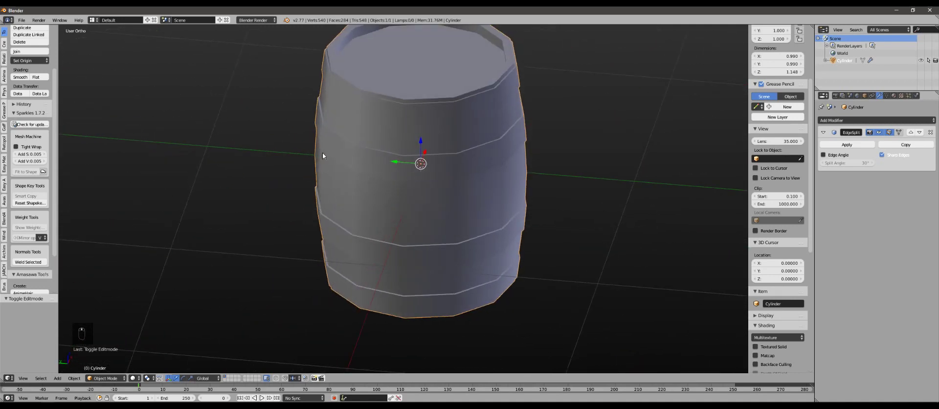
middle_drag(321, 153, 380, 141)
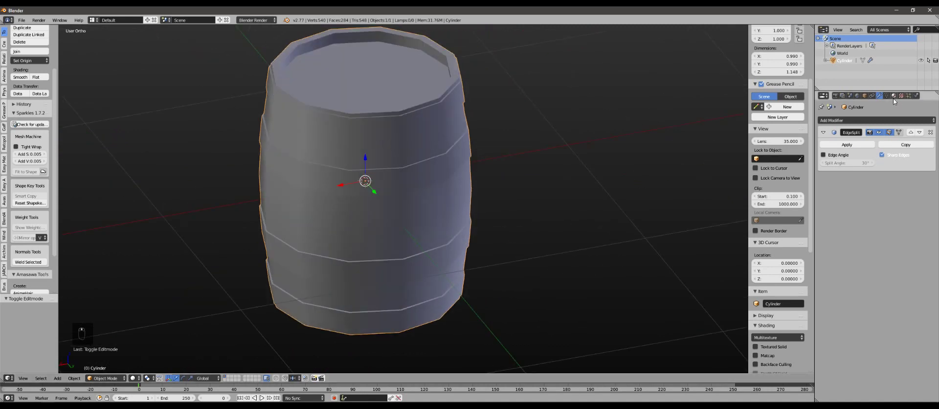
middle_drag(306, 223, 421, 193)
middle_drag(338, 122, 358, 118)
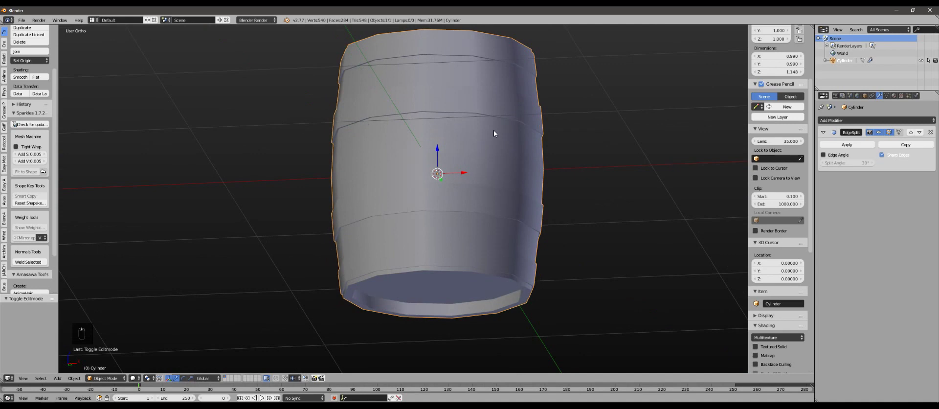
Examine the upper hoops, rim and recessed lid of the barrel up close from several angles
shift+middle_drag(414, 106, 404, 183)
scroll(404, 183, up, 3)
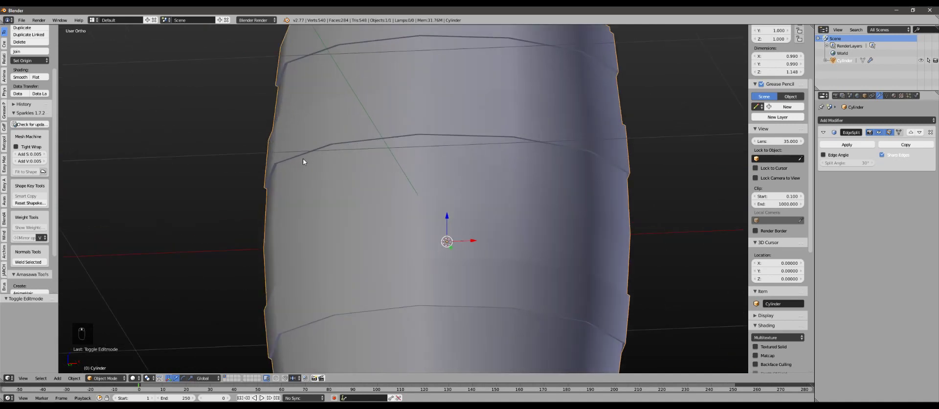
middle_drag(303, 158, 356, 148)
shift+middle_drag(473, 134, 456, 219)
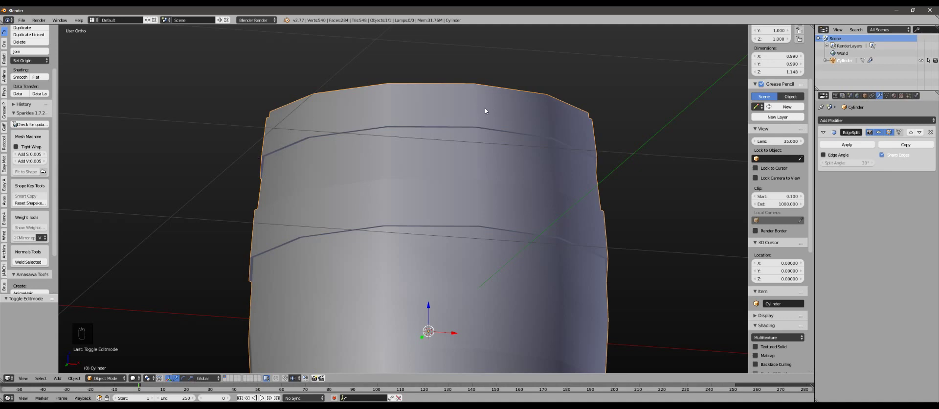
middle_drag(330, 117, 378, 169)
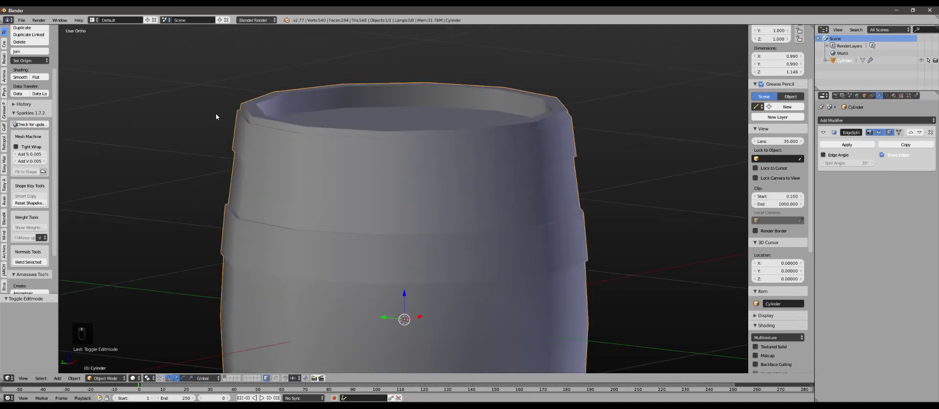
middle_drag(506, 155, 477, 163)
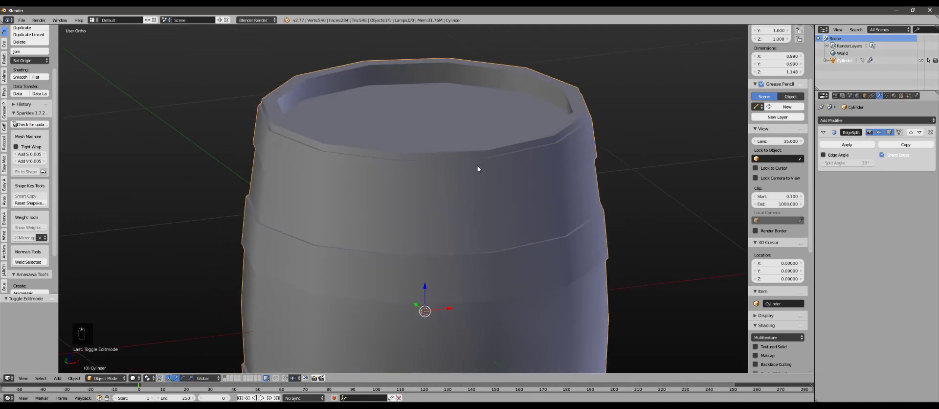
middle_drag(372, 227, 371, 184)
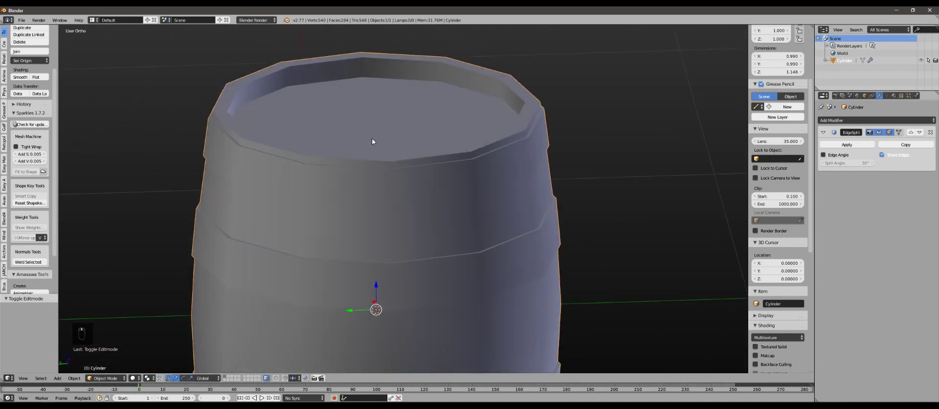
middle_drag(372, 141, 415, 168)
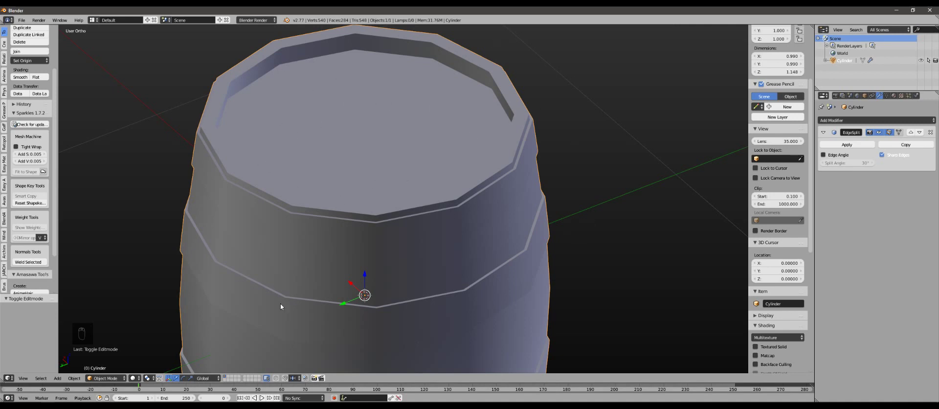
middle_drag(281, 307, 356, 290)
Inspect the whole barrel's silhouette, hoop edges and smooth shading from the side, underside and all around
scroll(528, 228, down, 4)
middle_drag(486, 272, 474, 190)
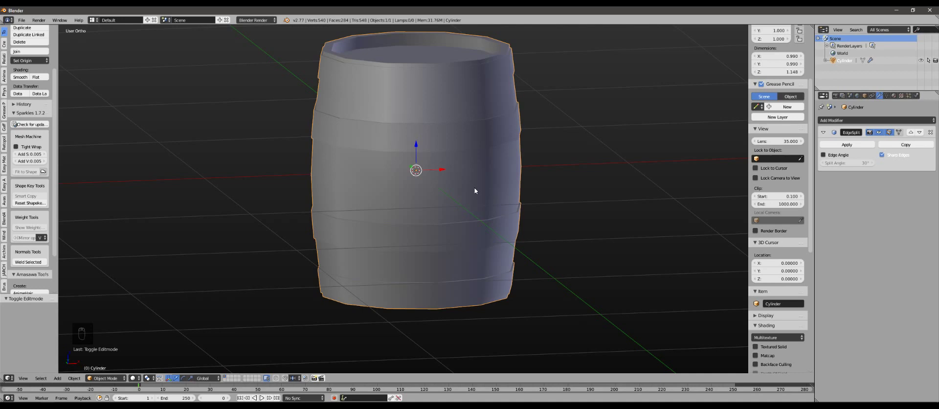
middle_drag(431, 194, 407, 182)
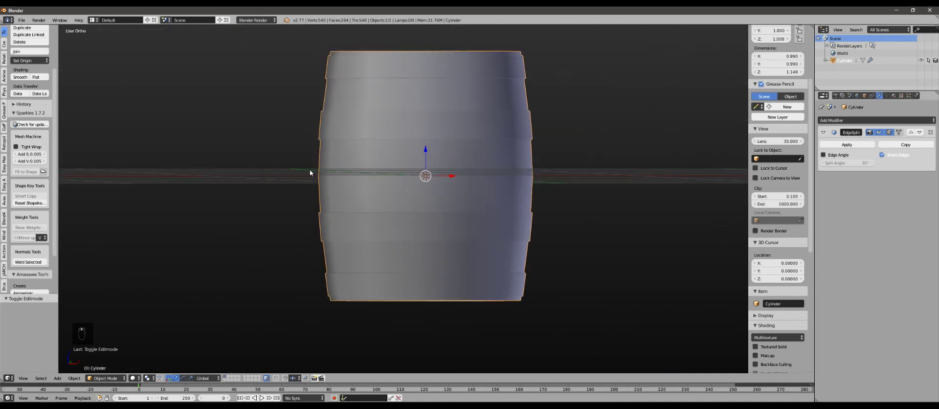
middle_drag(375, 246, 416, 125)
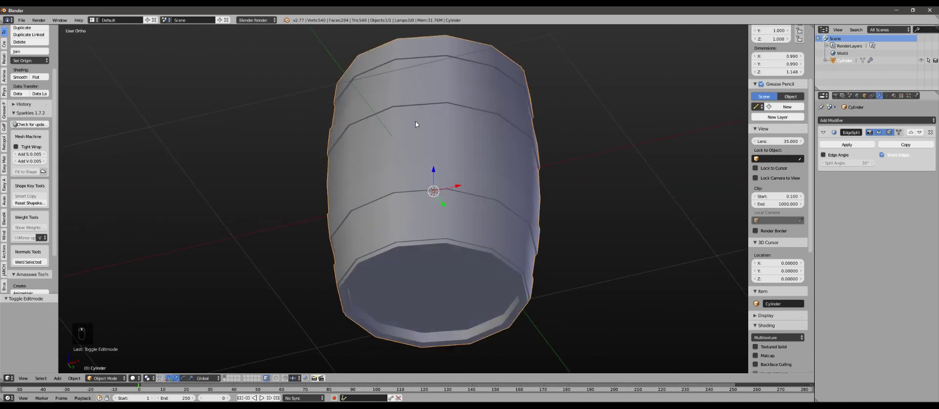
middle_drag(428, 220, 227, 99)
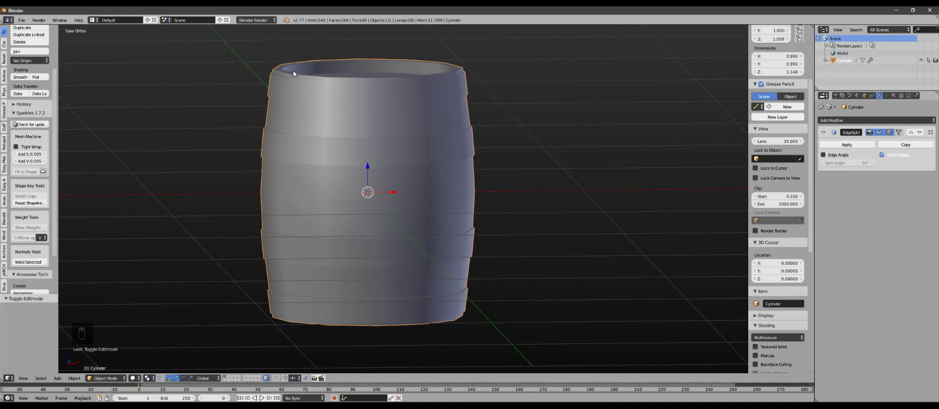
middle_drag(231, 115, 298, 137)
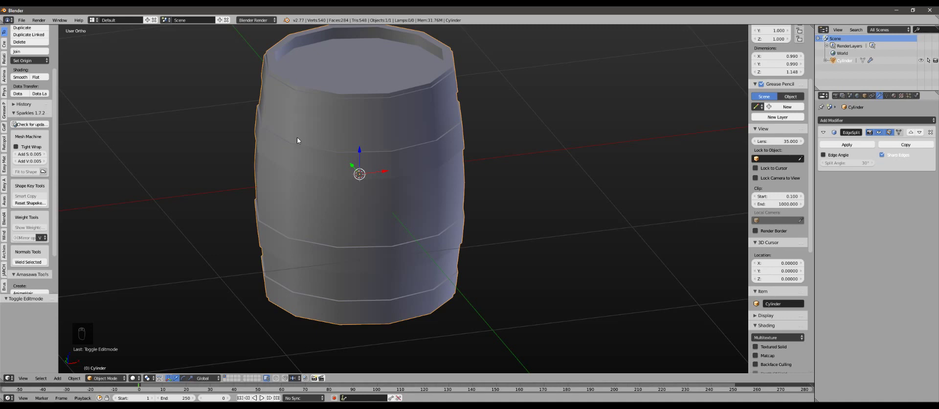
middle_drag(358, 173, 334, 152)
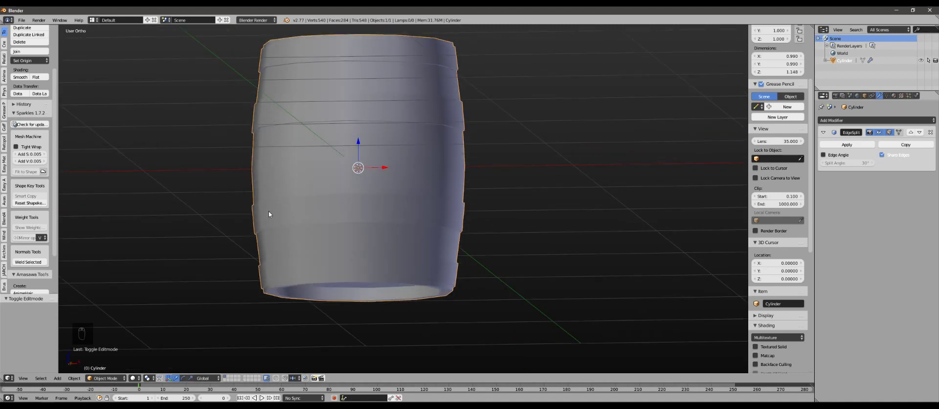
middle_drag(268, 213, 274, 159)
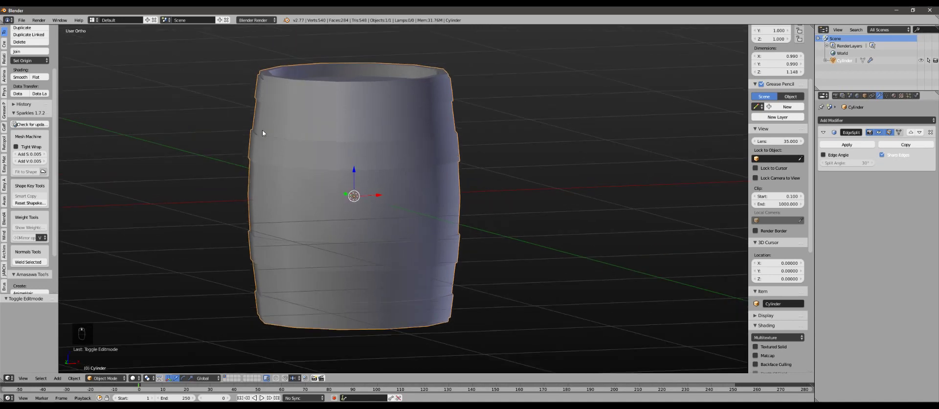
middle_drag(262, 130, 324, 108)
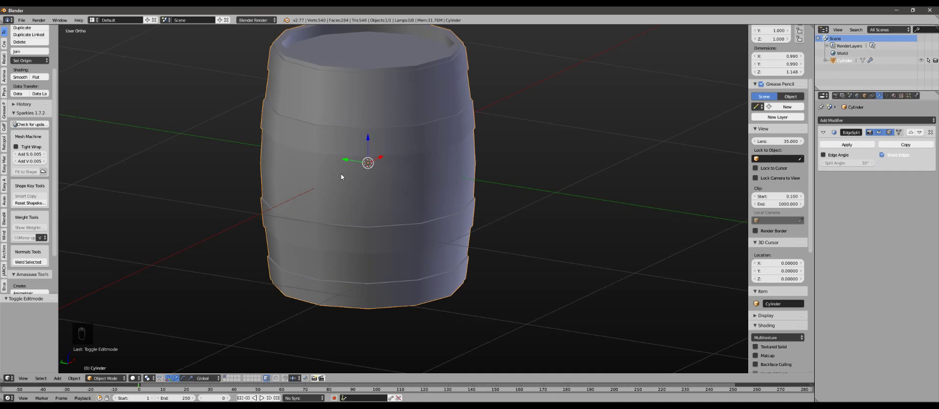
middle_drag(342, 176, 333, 207)
middle_drag(243, 86, 459, 205)
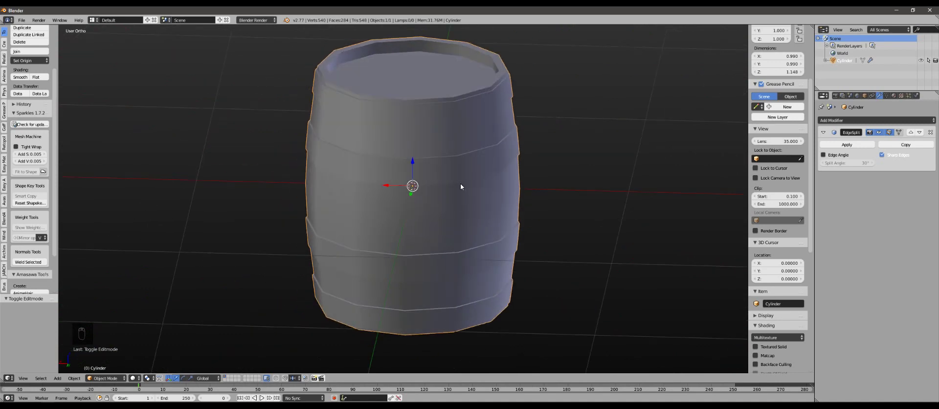
middle_drag(407, 208, 471, 204)
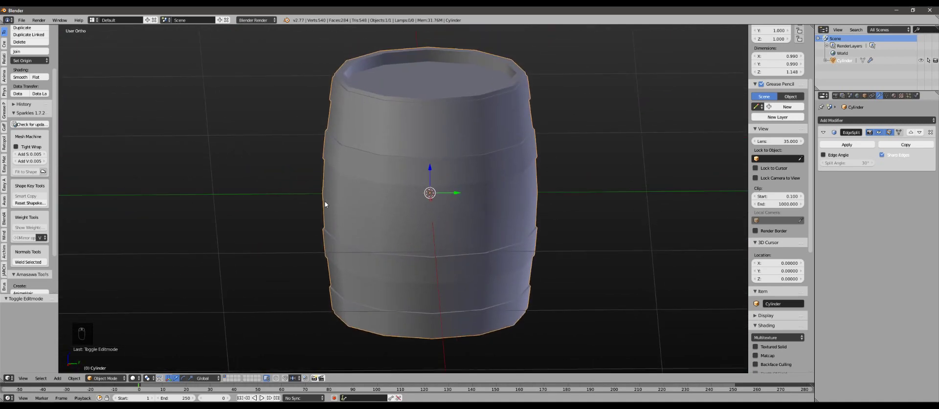